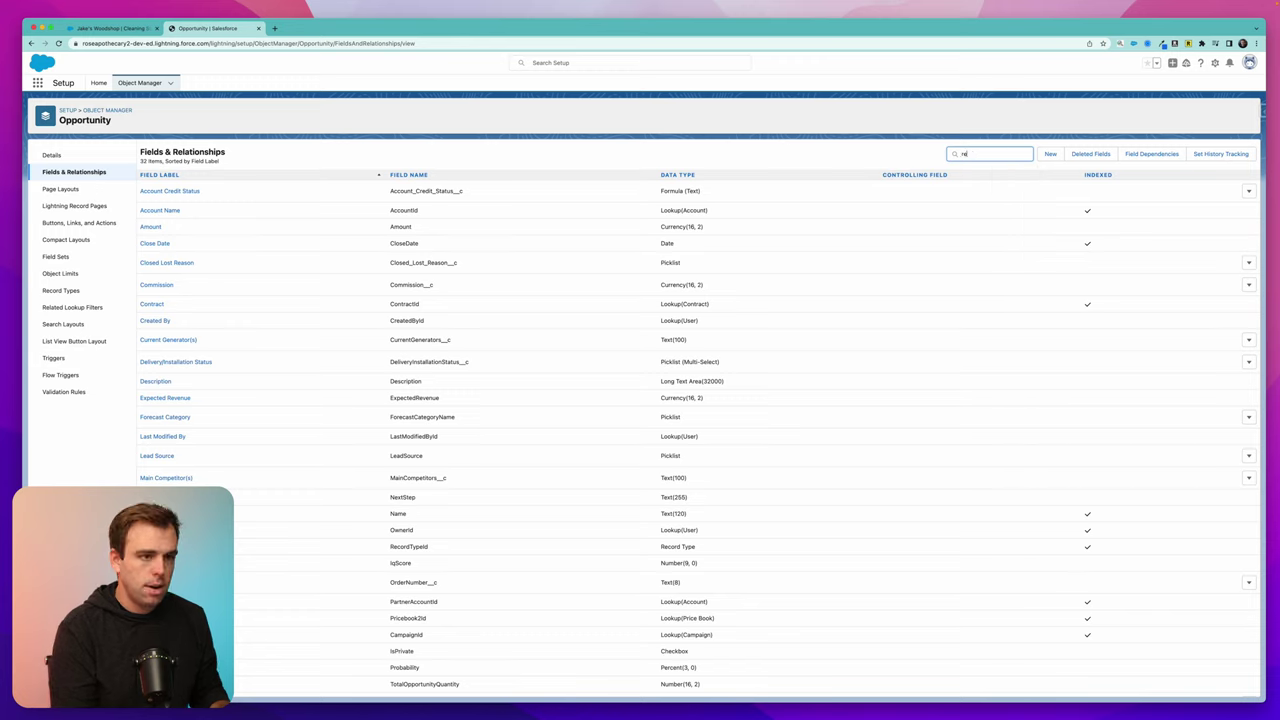
Create the Opportunity checkbox field 'Renewal Opportunity Created' and add it to no page layouts
text(wal)
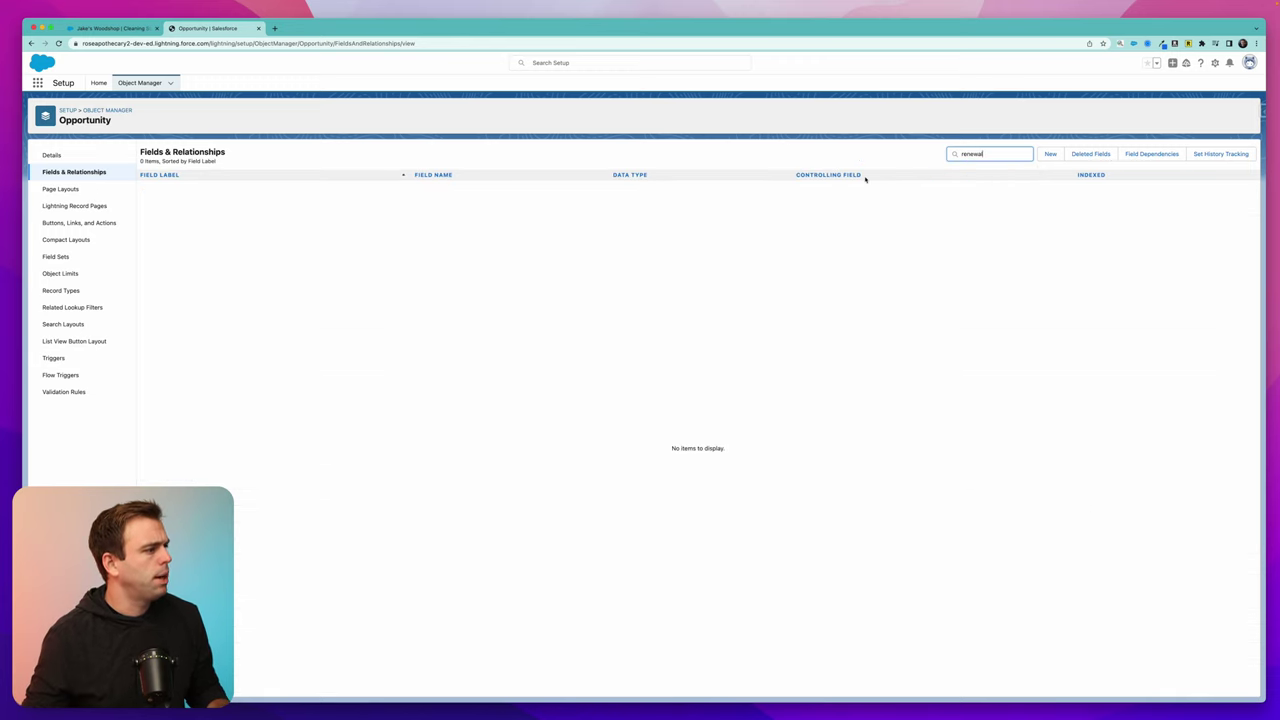
click(1050, 154)
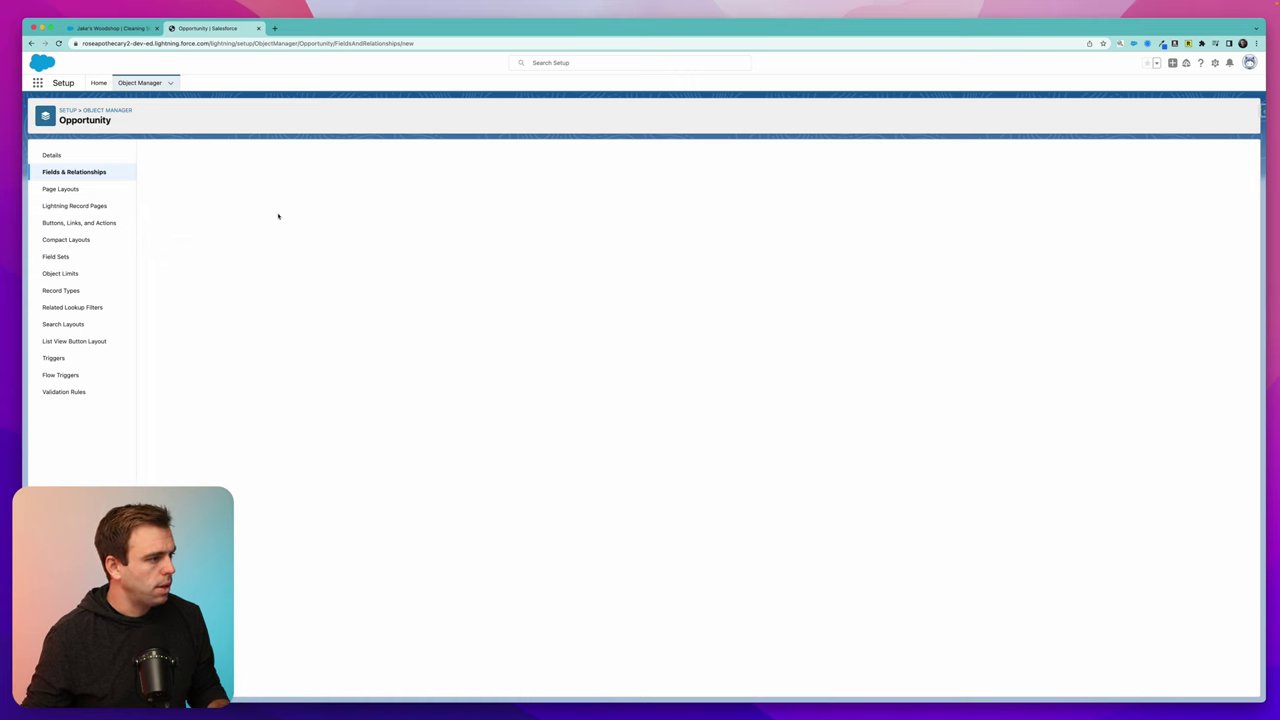
click(1222, 197)
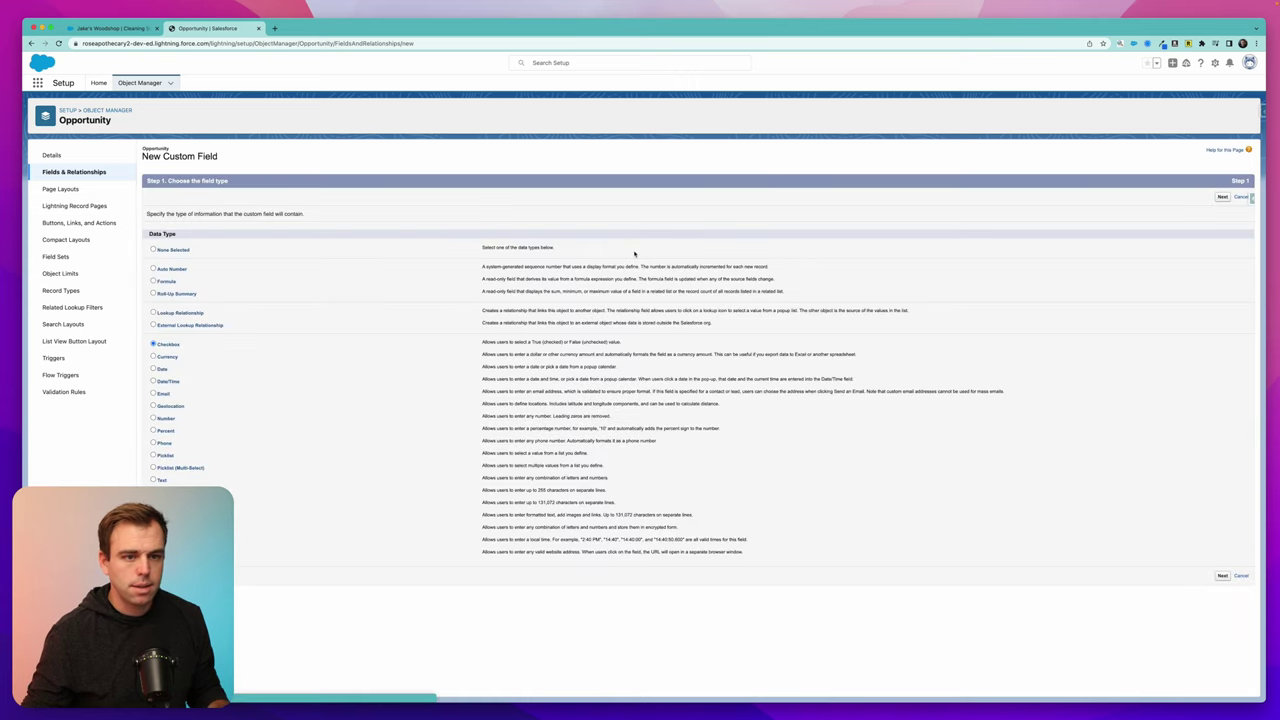
text(Renewal Opportunity C)
key(Tab)
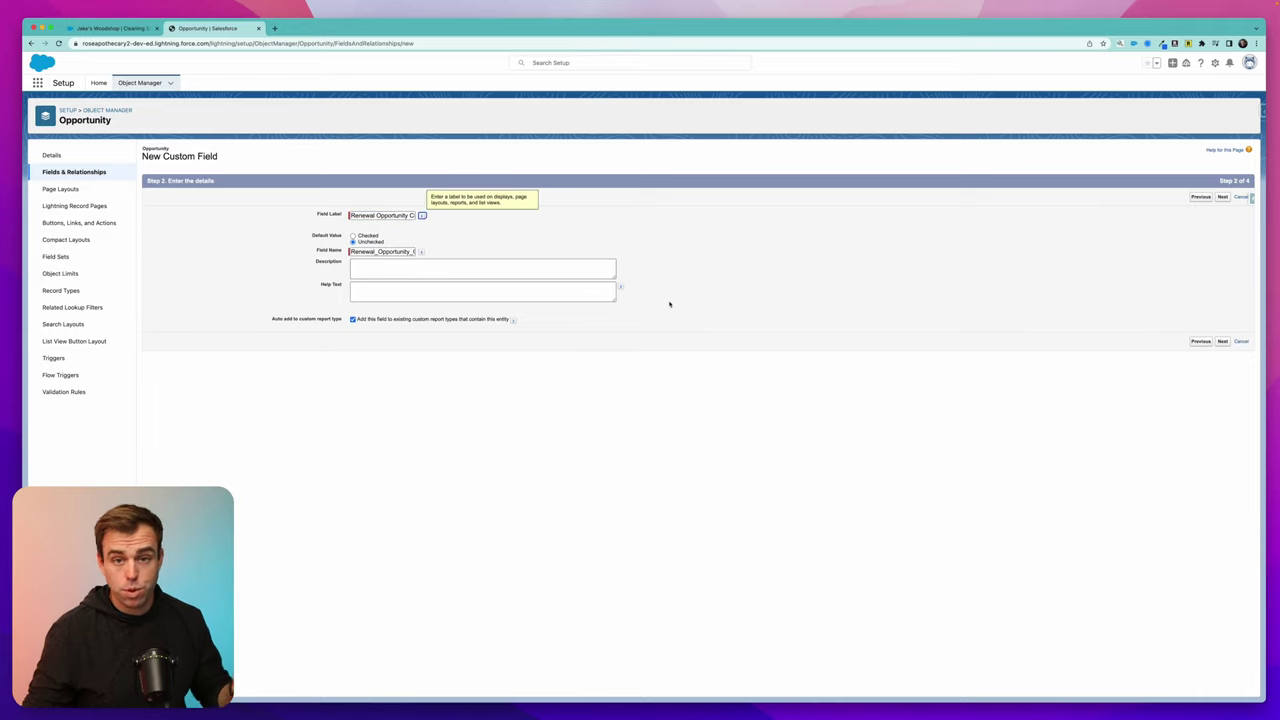
click(1222, 341)
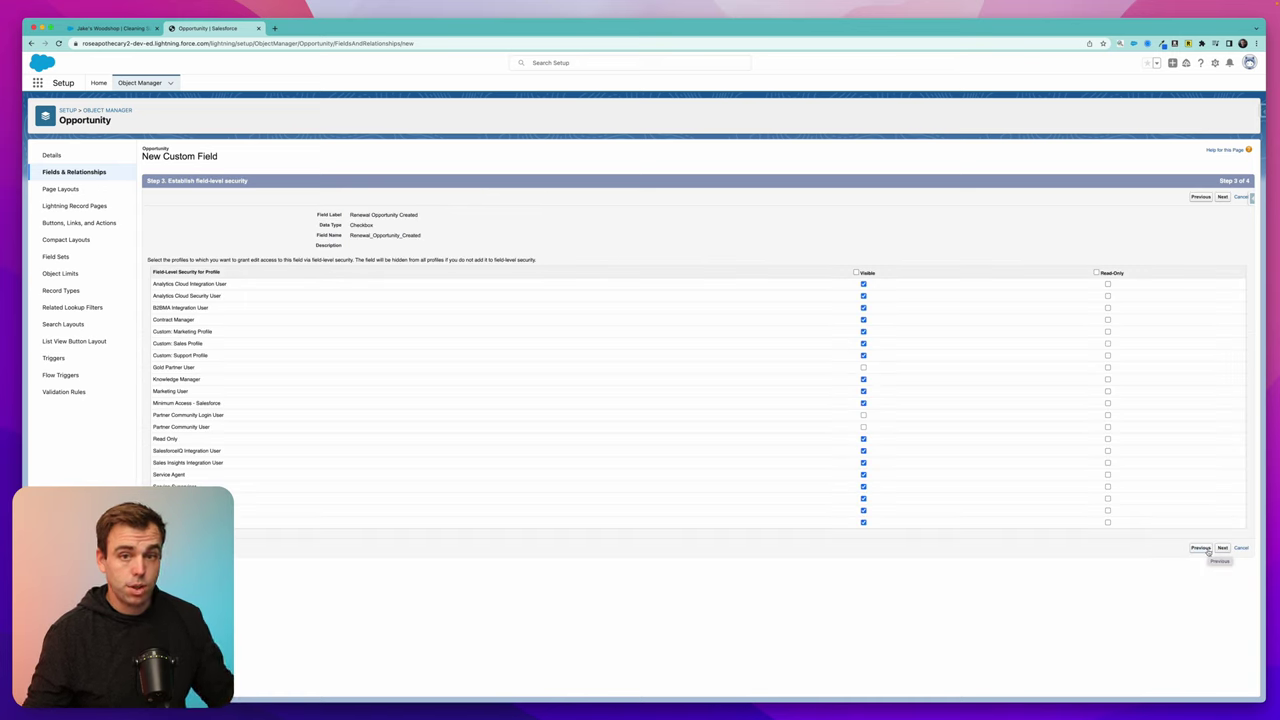
click(1222, 548)
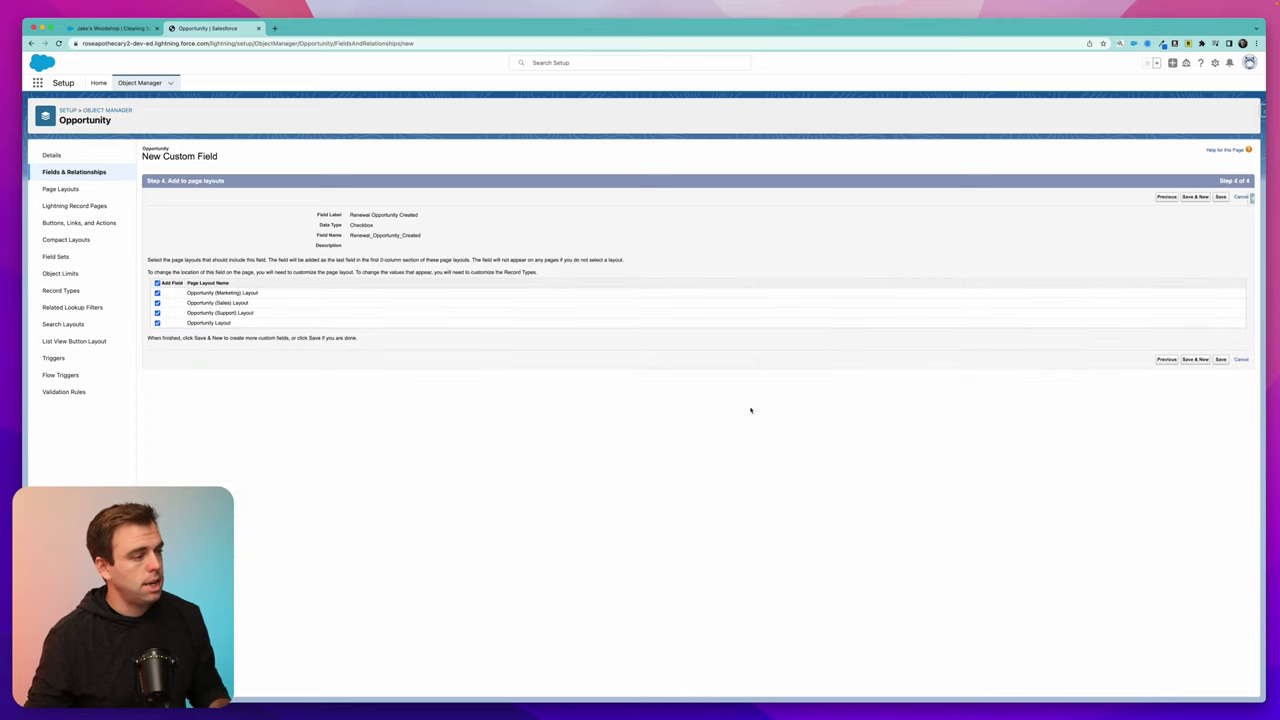
click(157, 283)
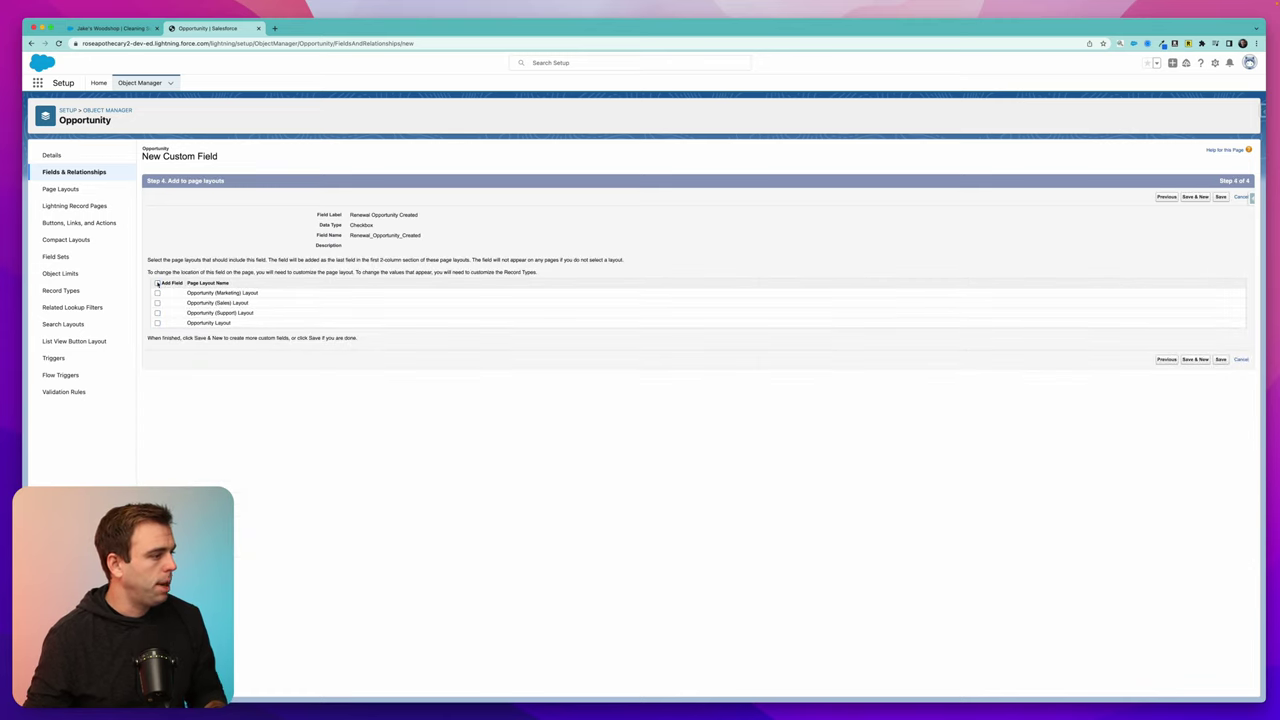
click(1221, 360)
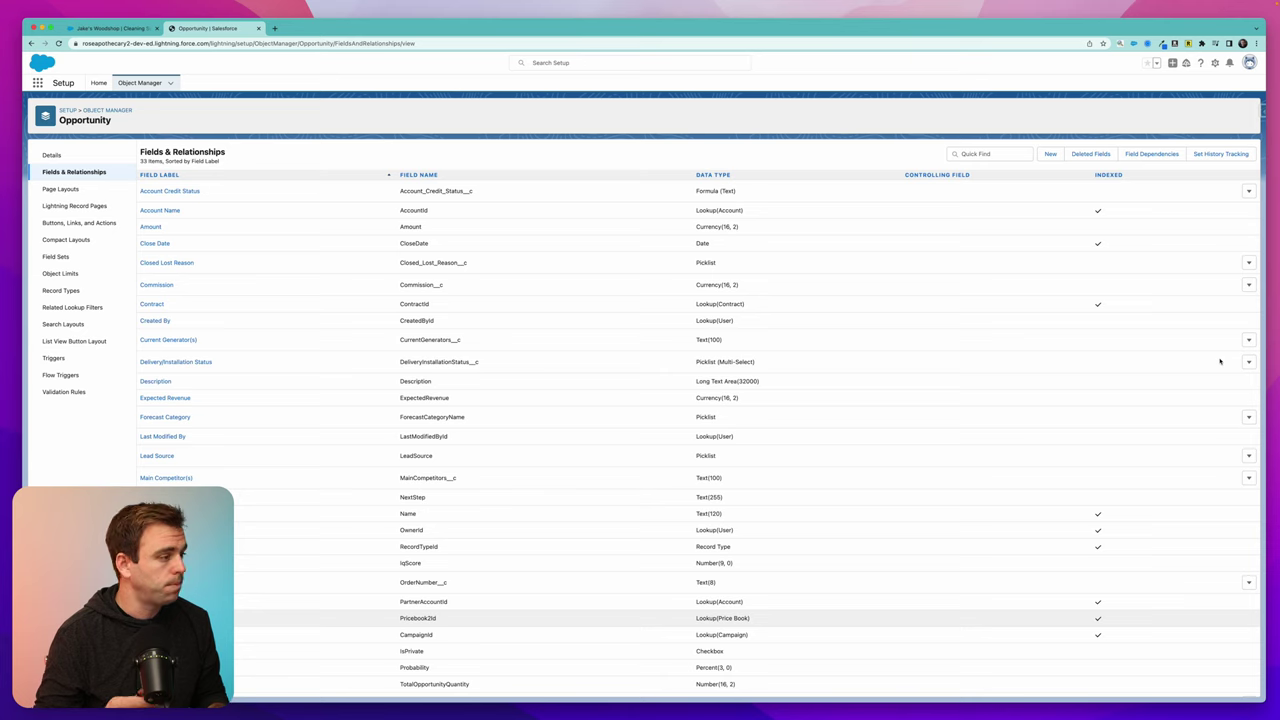
key(super+bracketleft)
Find the Product object in Object Manager and open its Fields & Relationships
click(1100, 113)
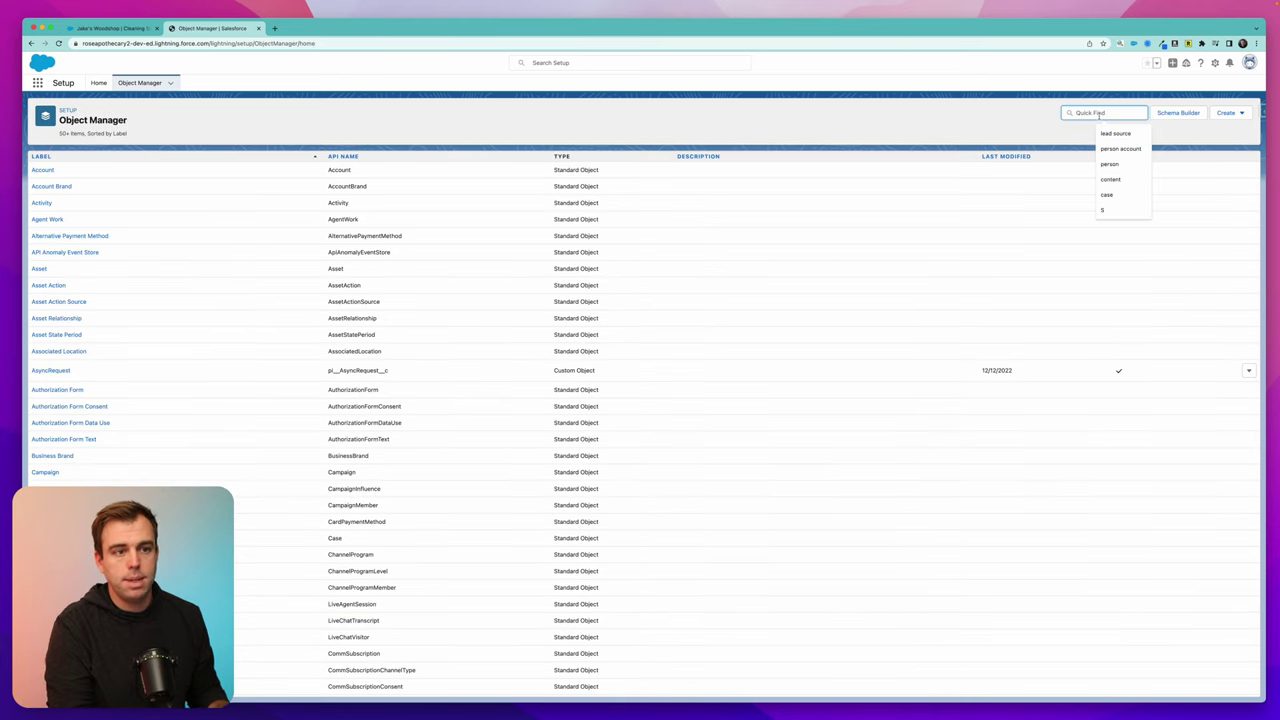
text(product)
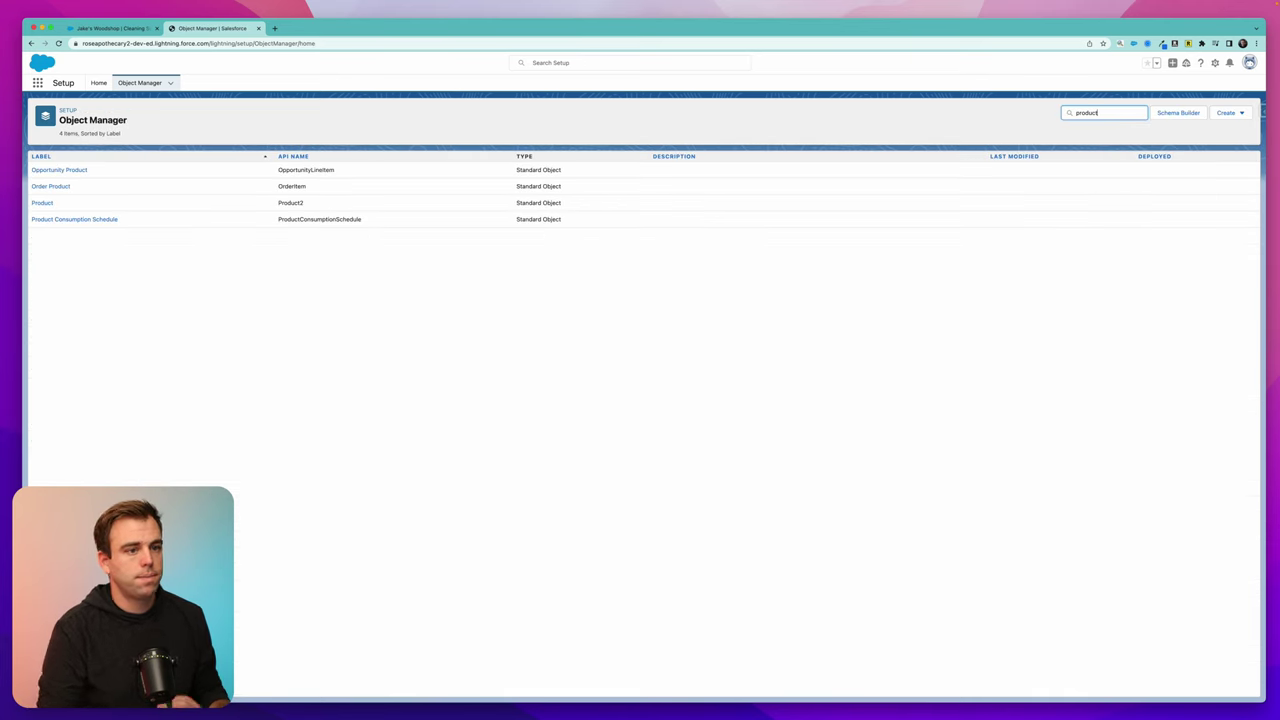
click(42, 202)
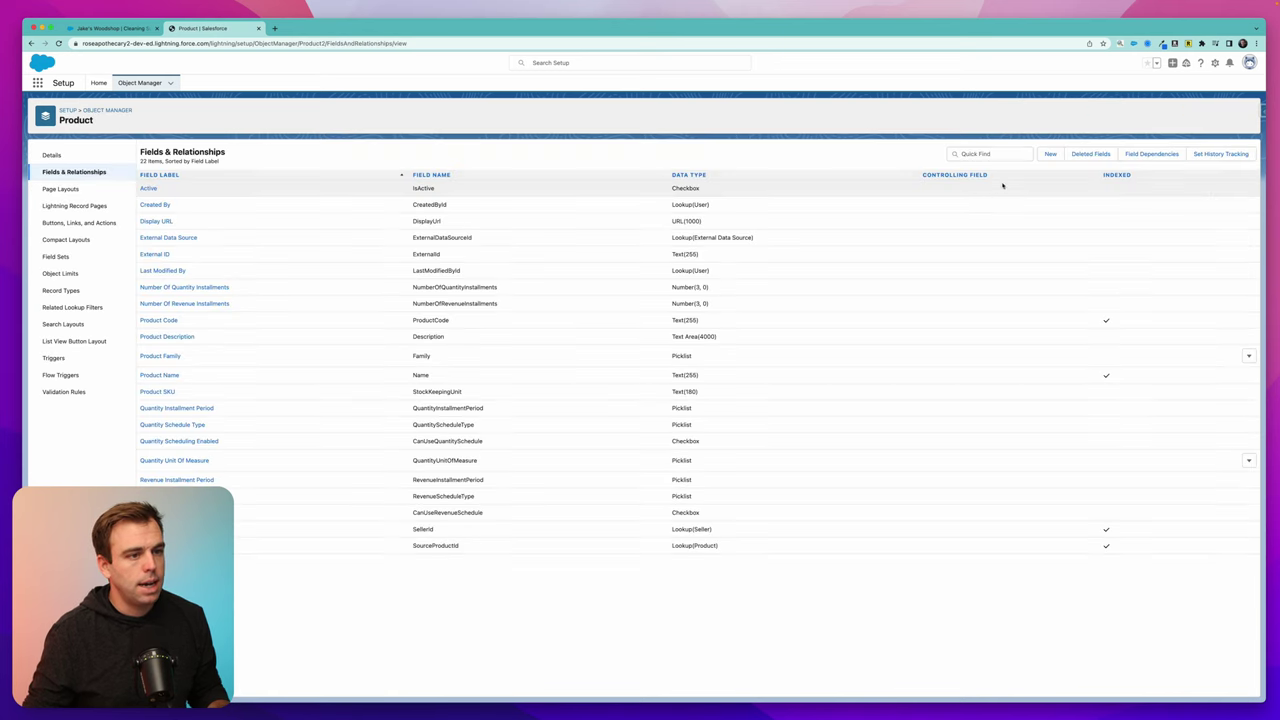
click(990, 153)
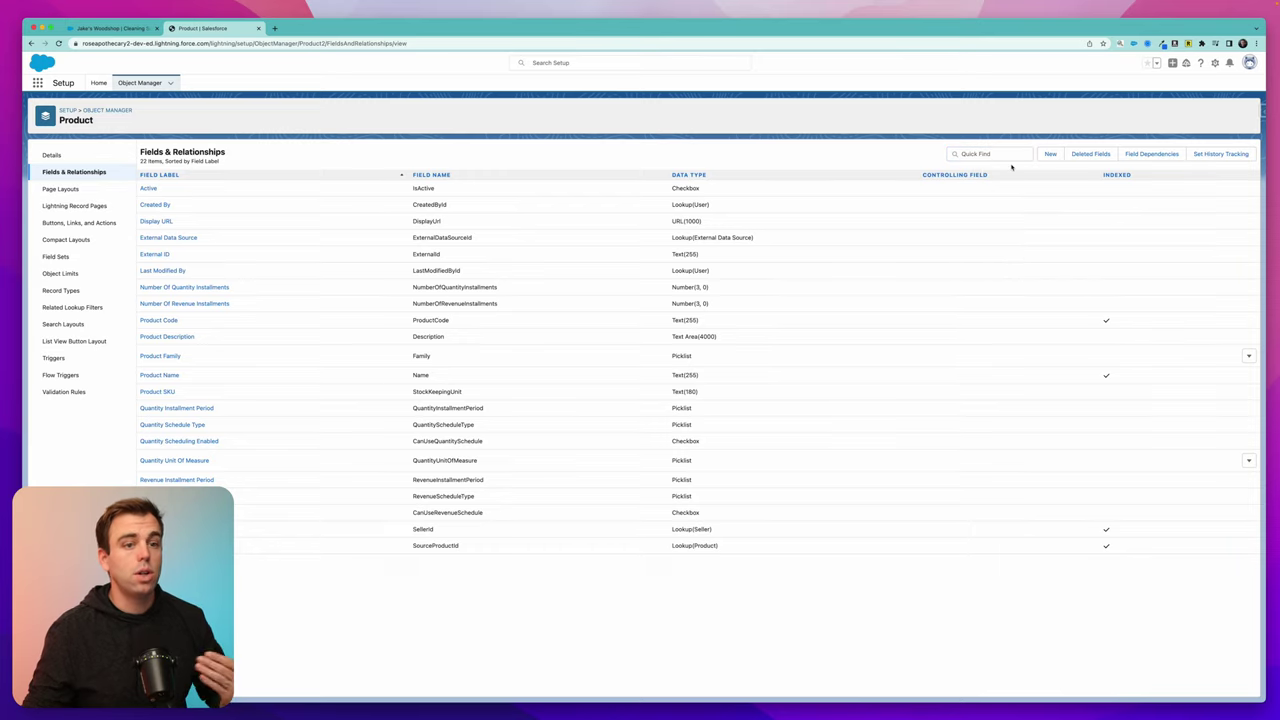
Create the Product checkbox field 'Include in Renewal Opps' on the Product Layout
click(1054, 156)
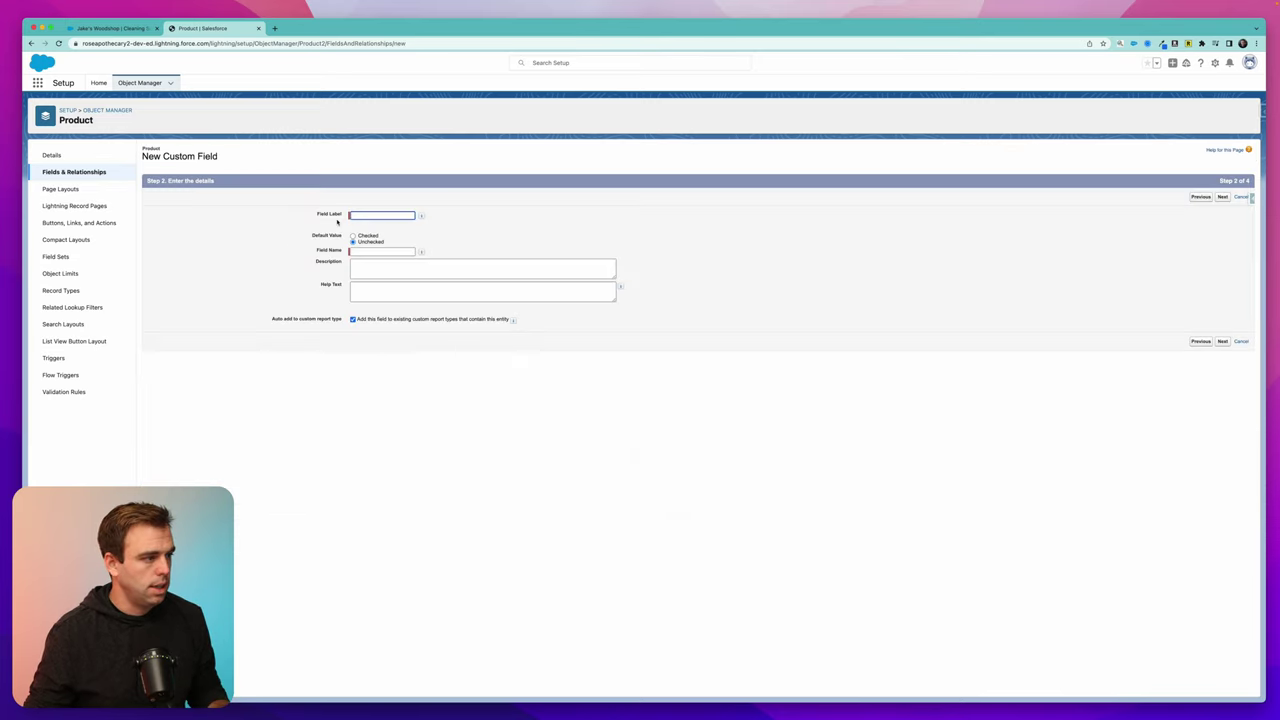
text(Inclu)
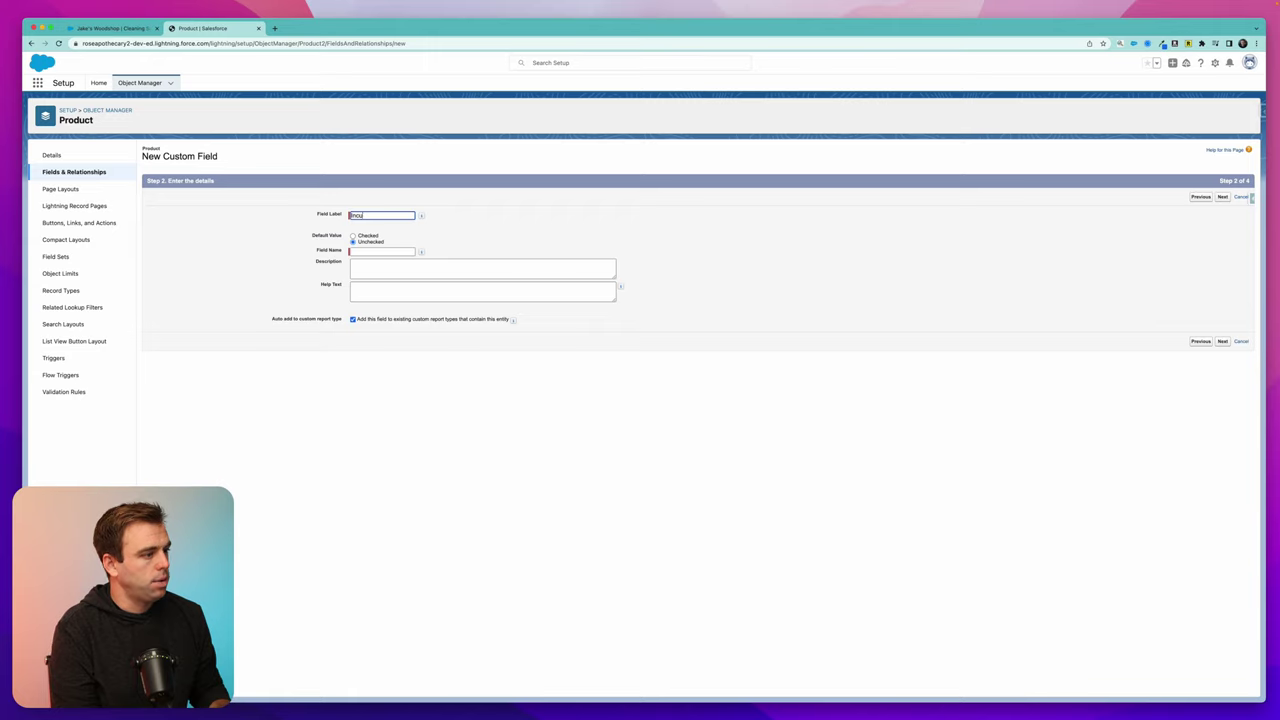
text(de in Renewal Opp)
click(398, 233)
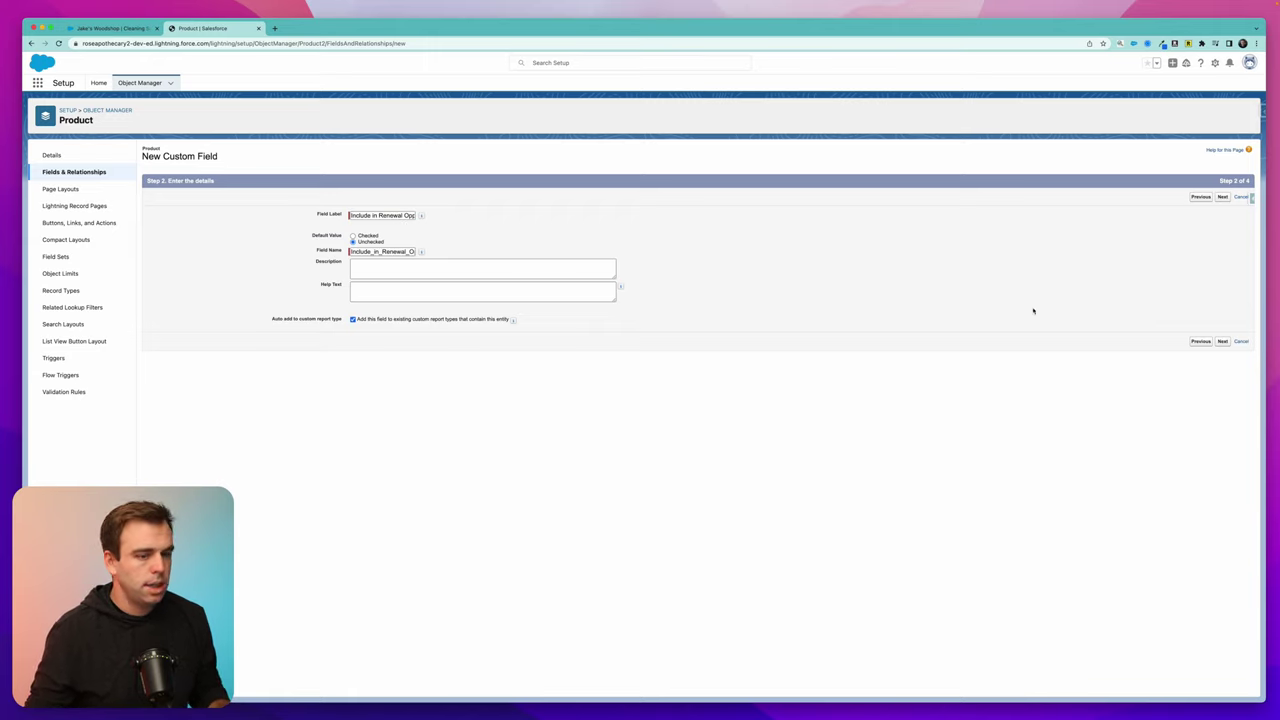
click(1223, 341)
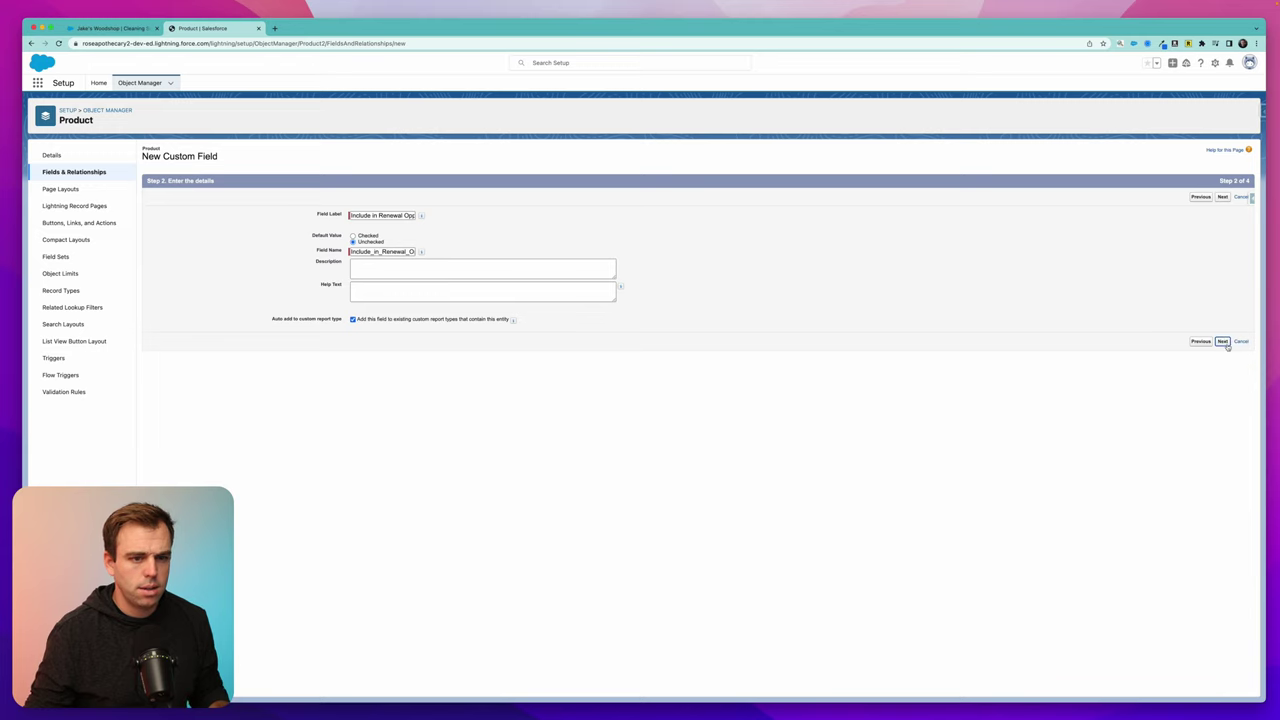
click(1222, 196)
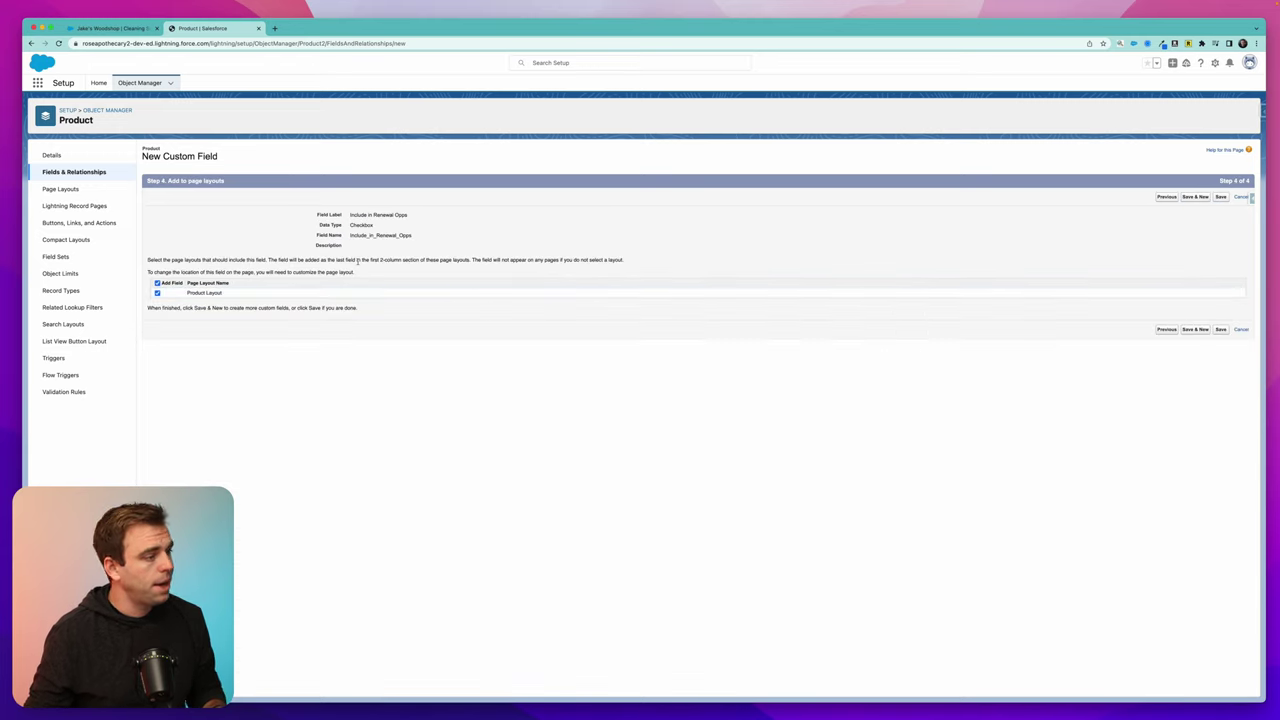
click(1220, 329)
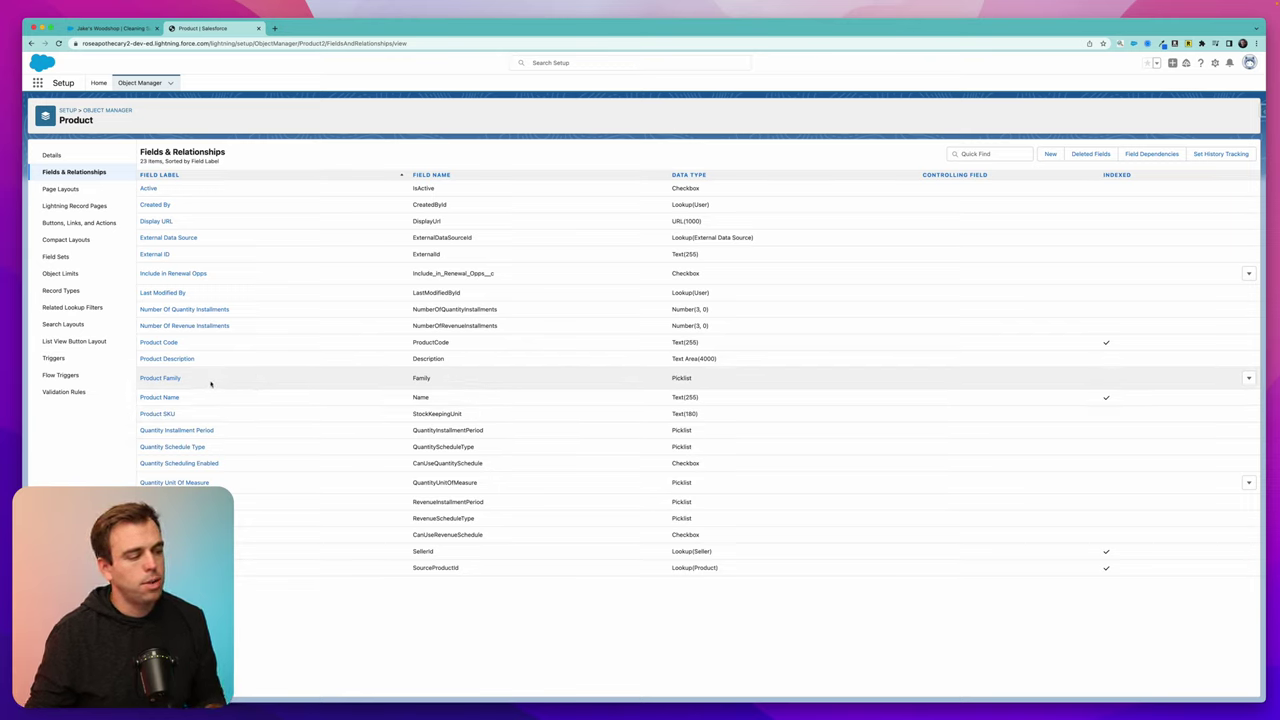
Show Setup Home with the setup menu filtered by 'flow'
drag(409, 381, 467, 382)
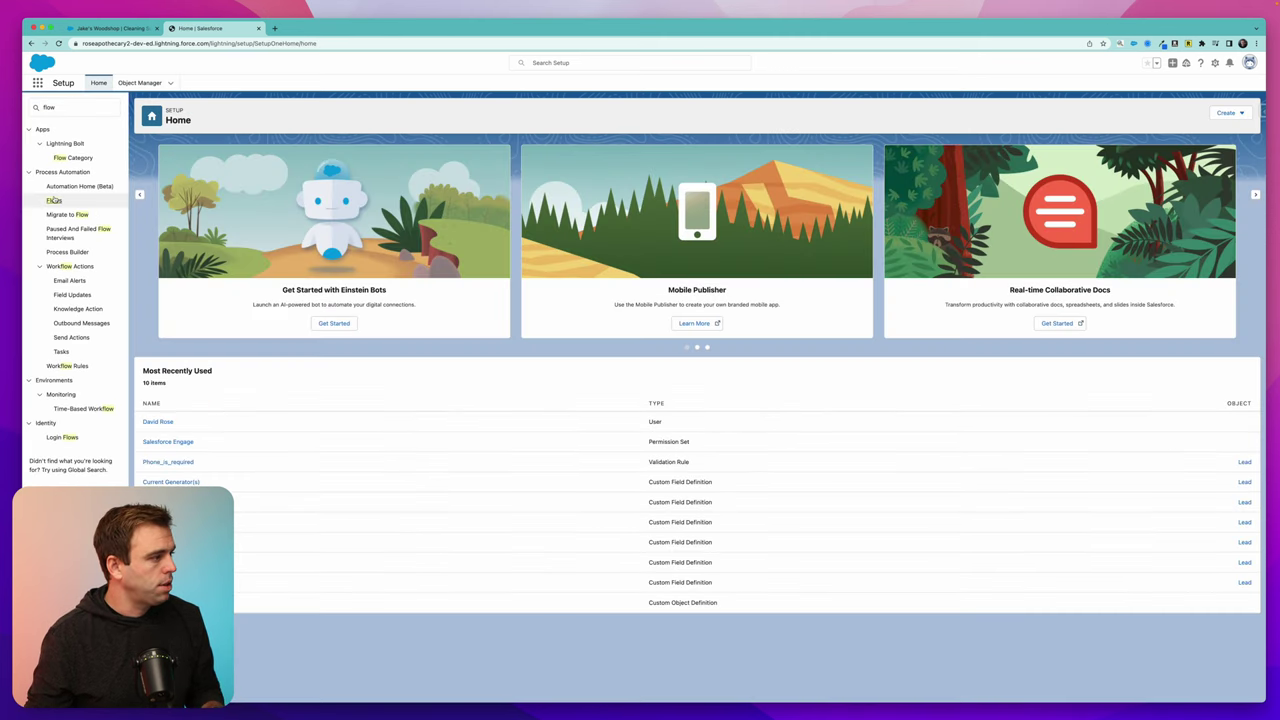
Create a new record-triggered flow on Opportunity that runs when a record is updated
click(53, 200)
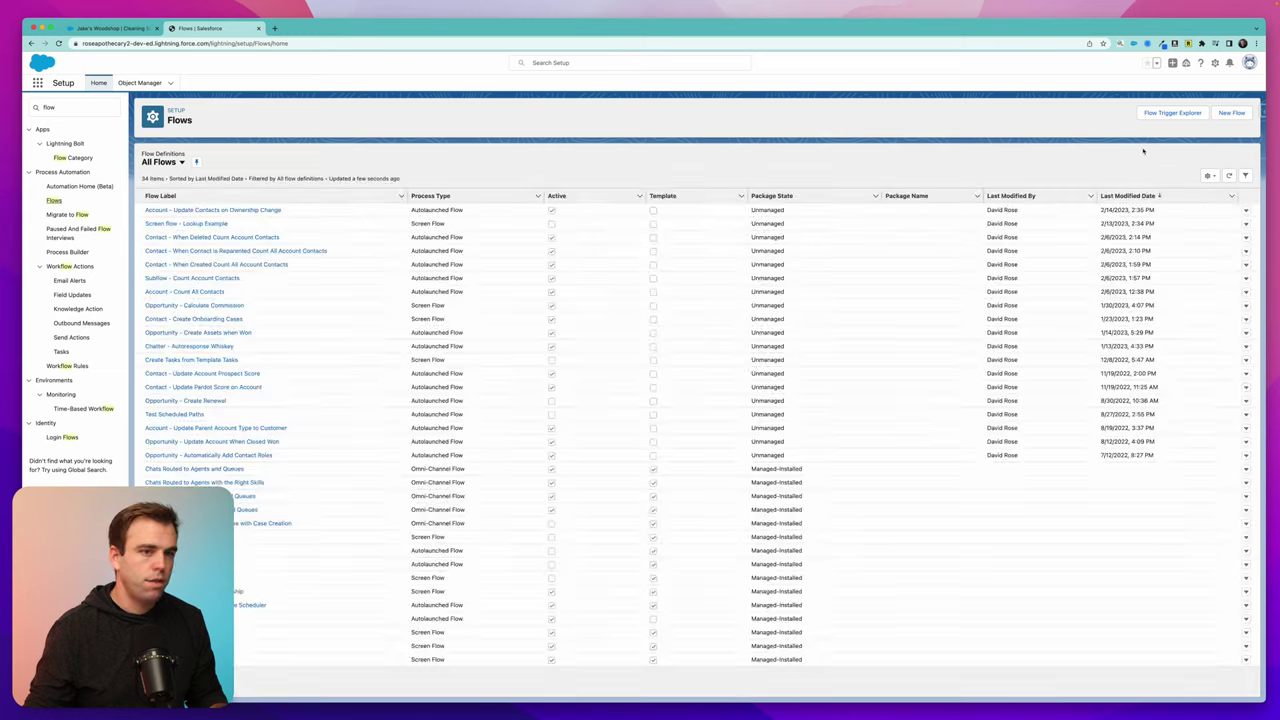
click(1231, 112)
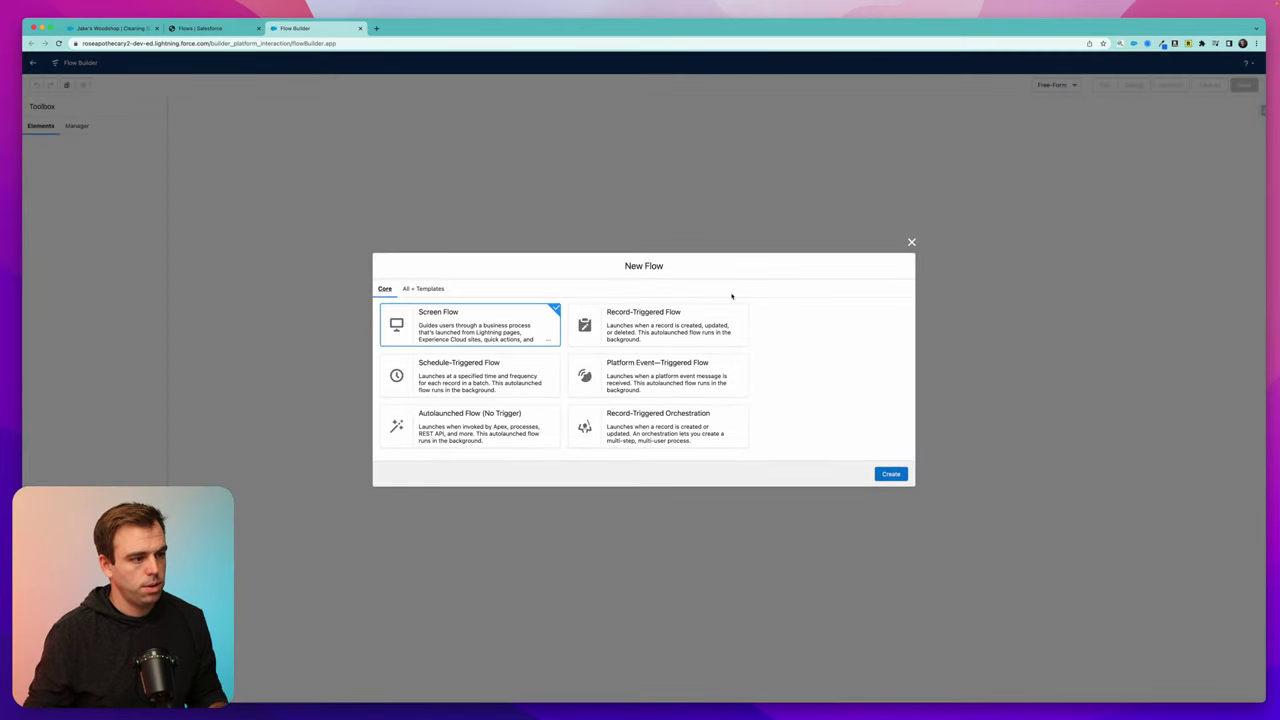
click(688, 325)
click(895, 475)
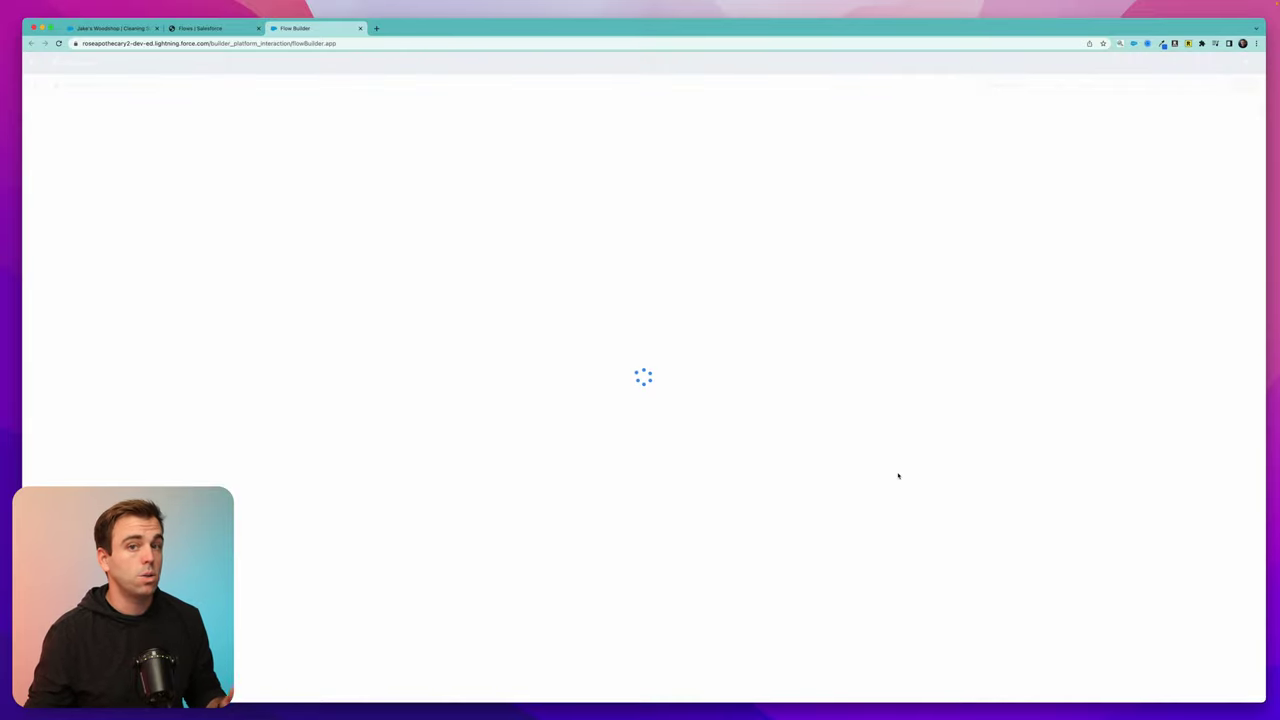
text(oppo)
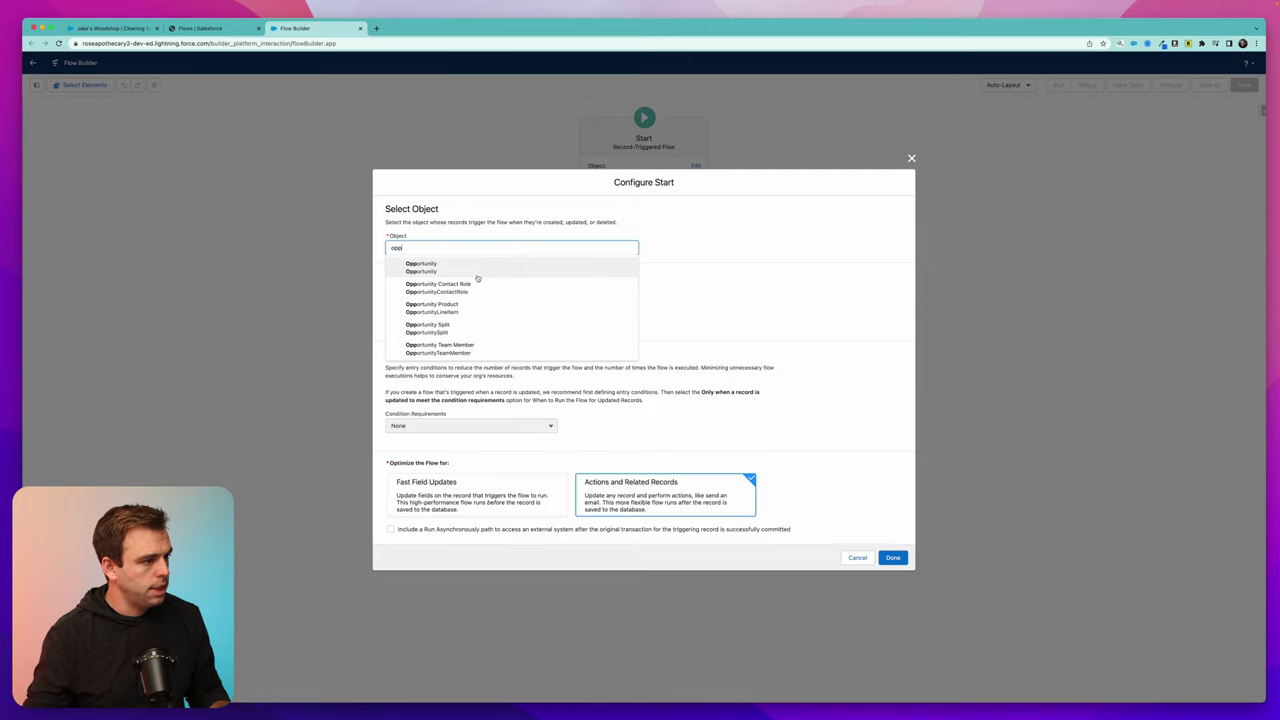
click(470, 267)
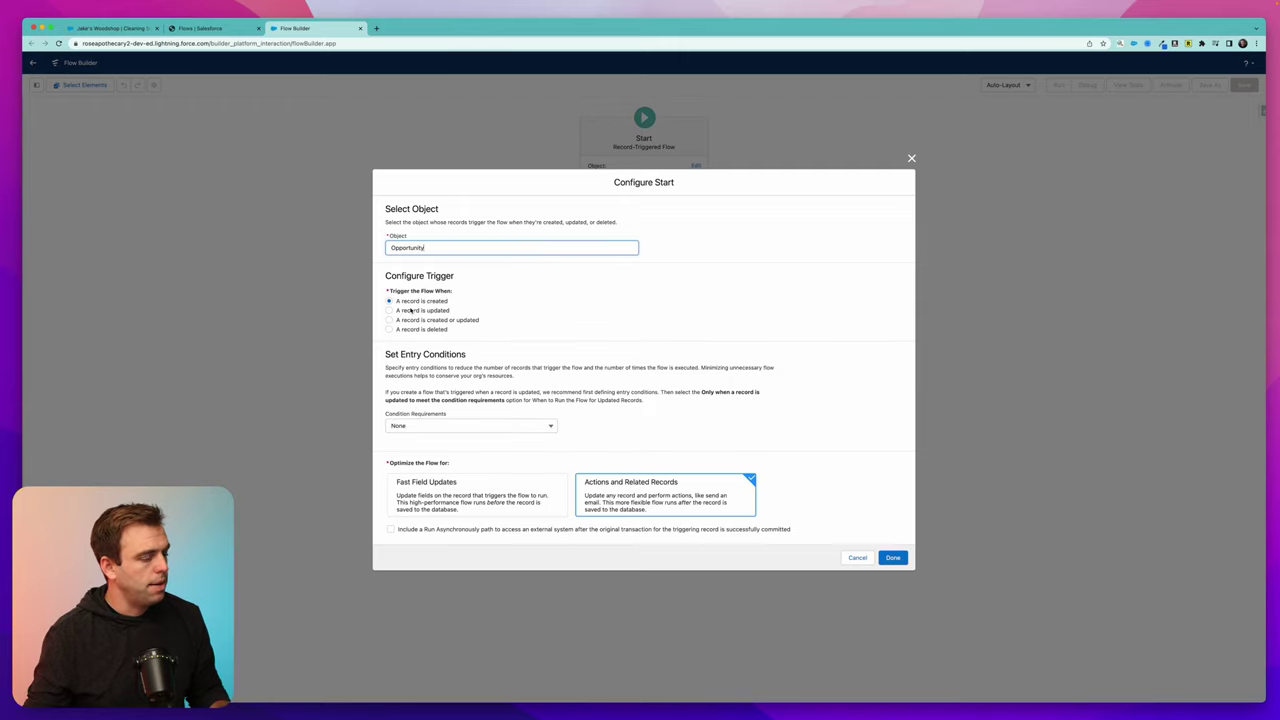
click(389, 311)
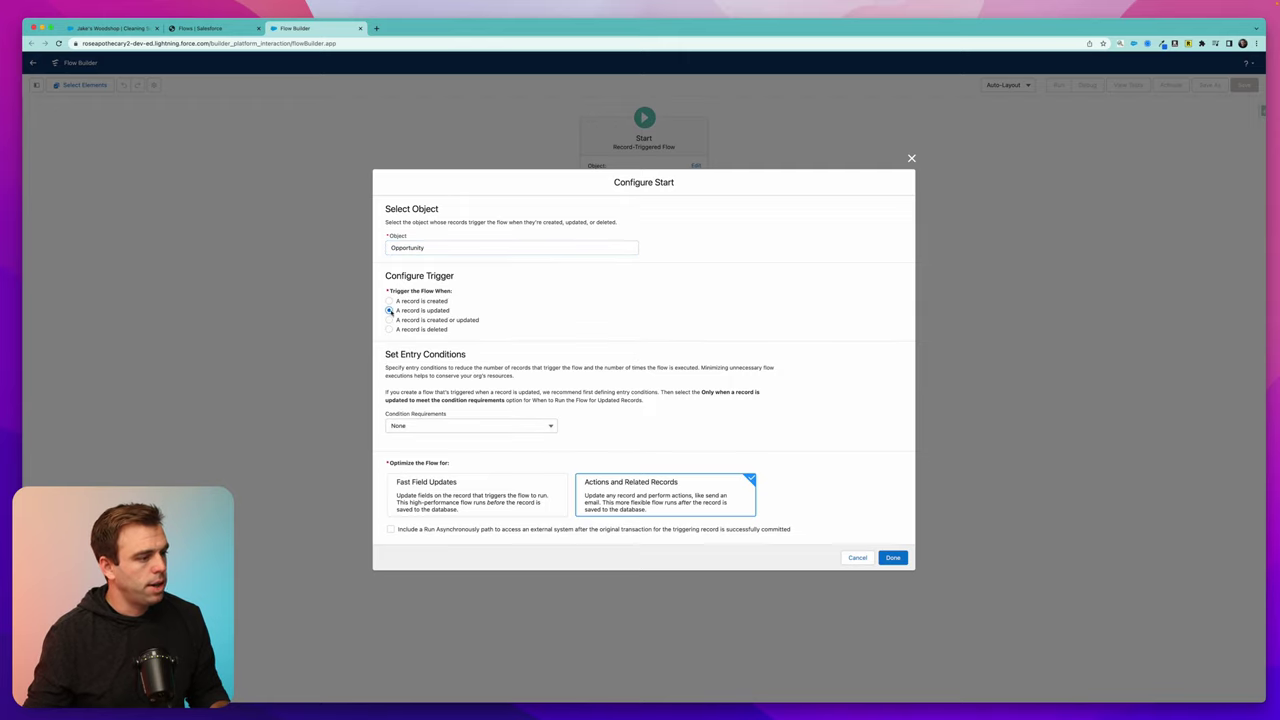
Require all conditions met, with entry condition StageName Equals Closed Won
click(430, 426)
click(421, 459)
click(421, 416)
text(stat)
key(BackSpace)
text(ge)
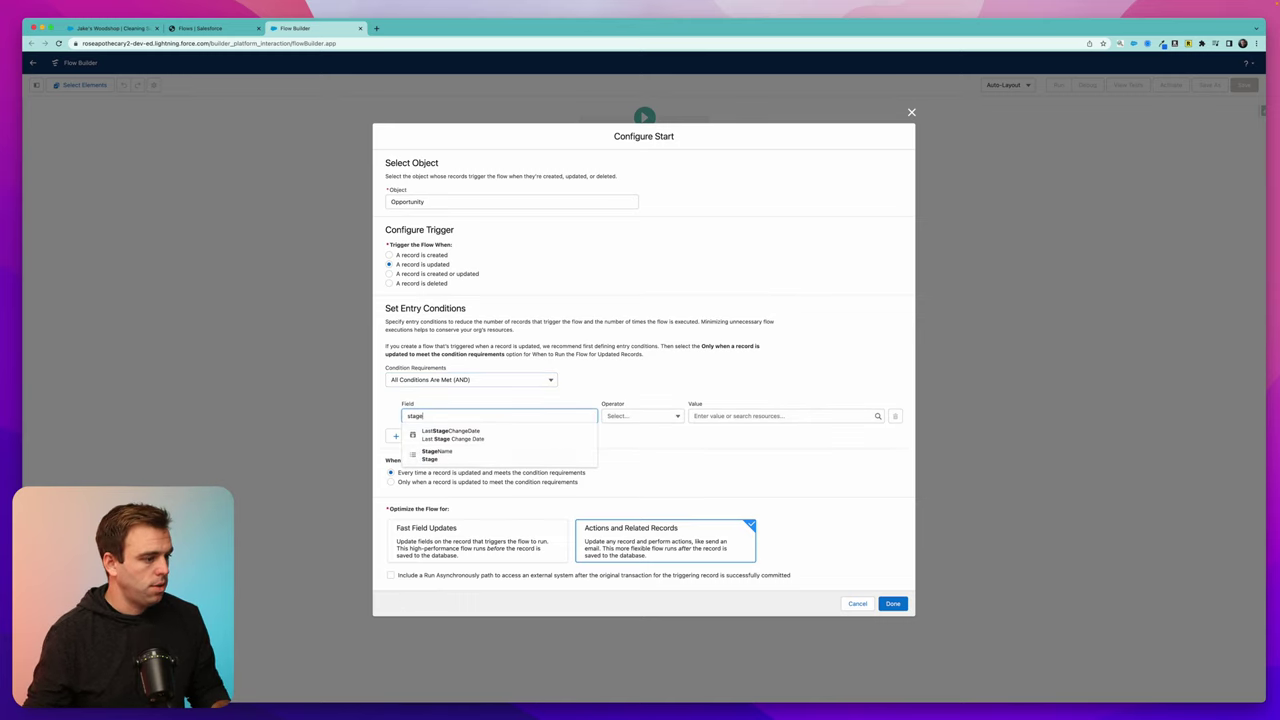
click(450, 438)
click(734, 415)
scroll(722, 530, down, 2)
click(725, 550)
drag(401, 476, 584, 472)
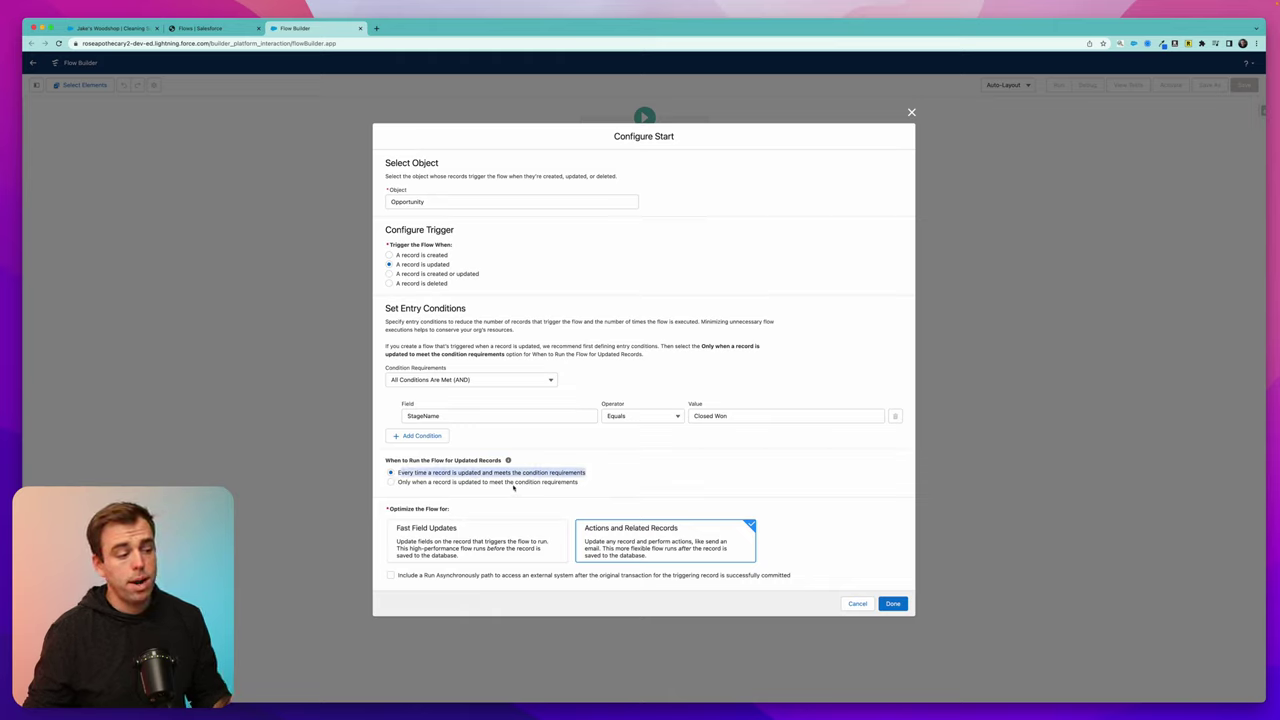
drag(438, 483, 547, 493)
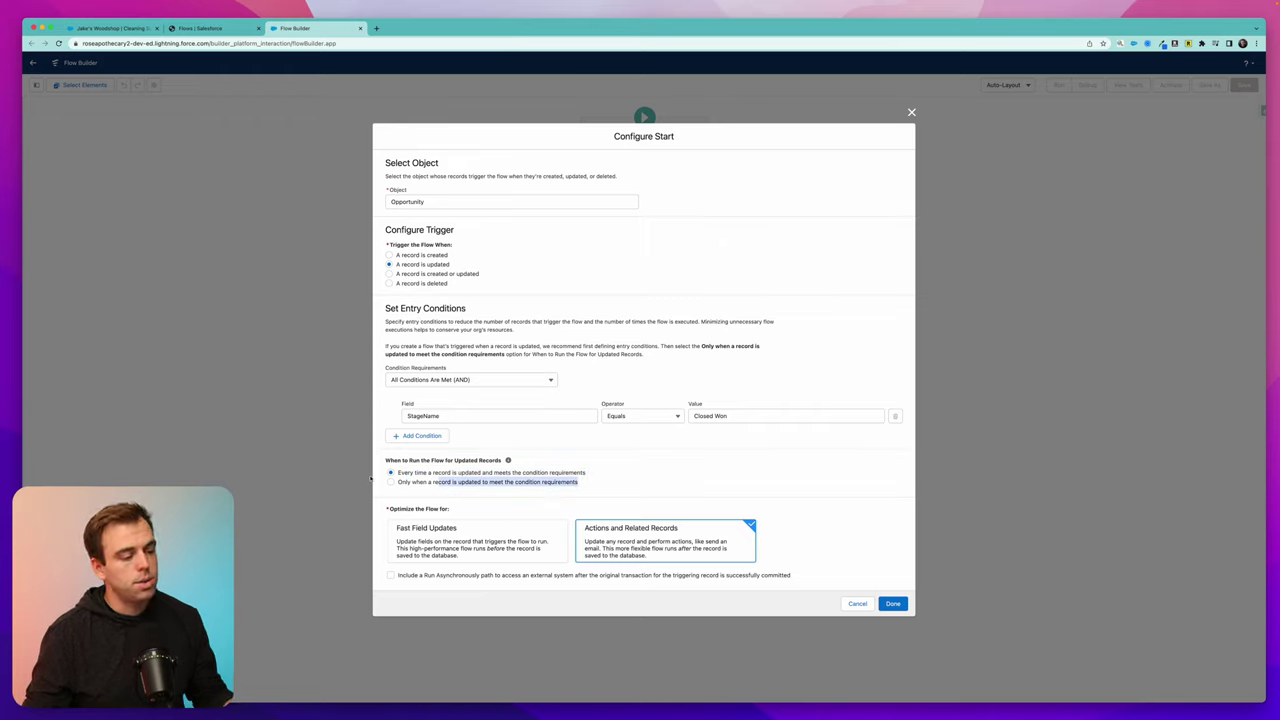
Run only when updated to meet conditions, add Renewal_Opportunity_Created__c Equals False, and apply
click(391, 482)
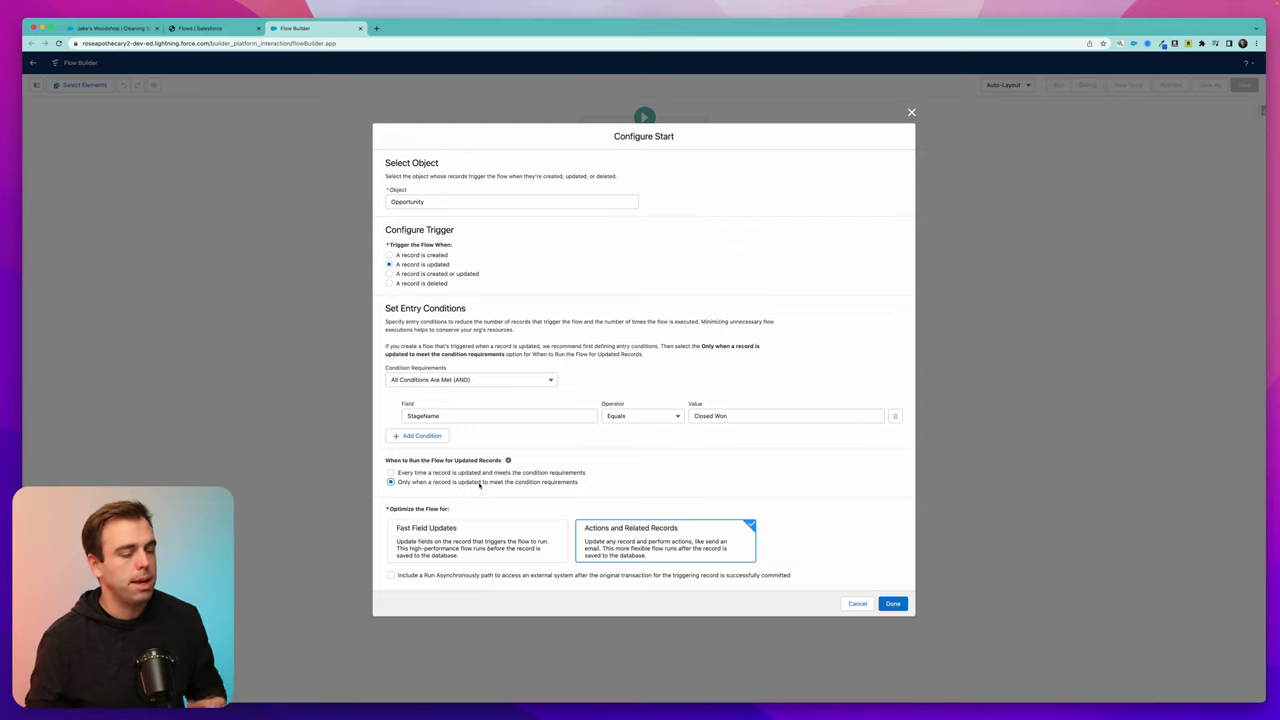
click(421, 436)
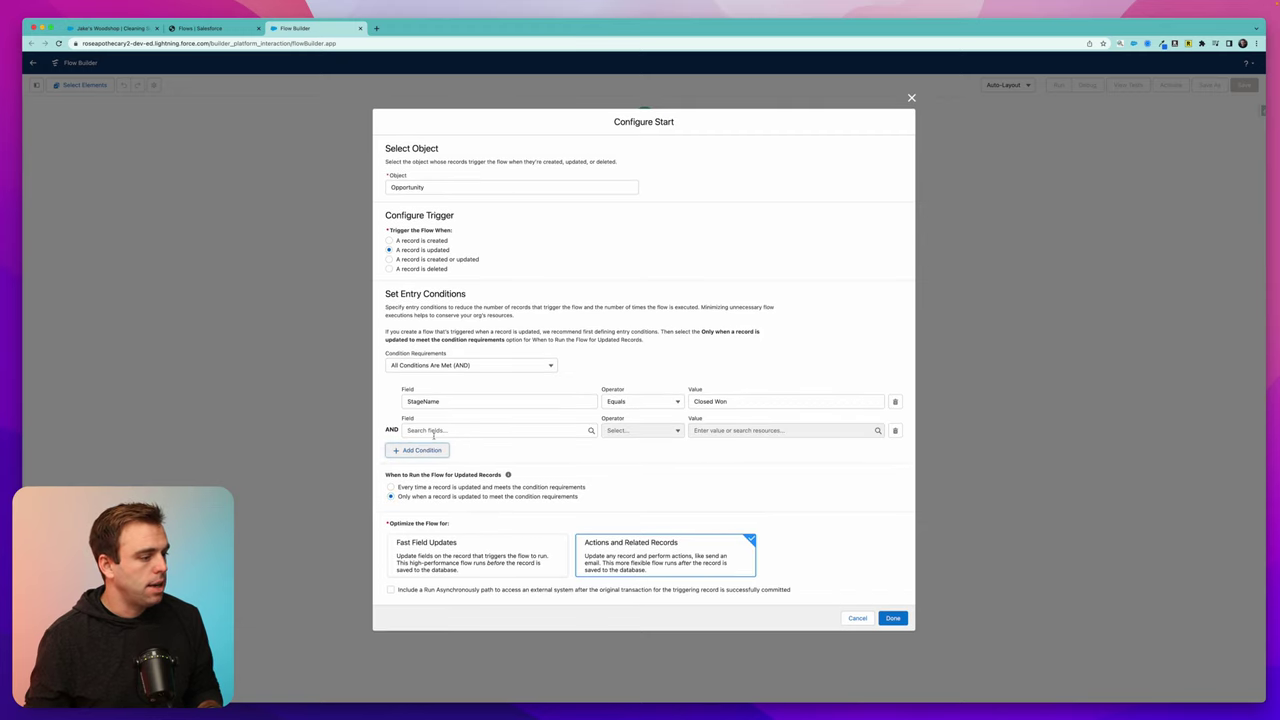
click(433, 433)
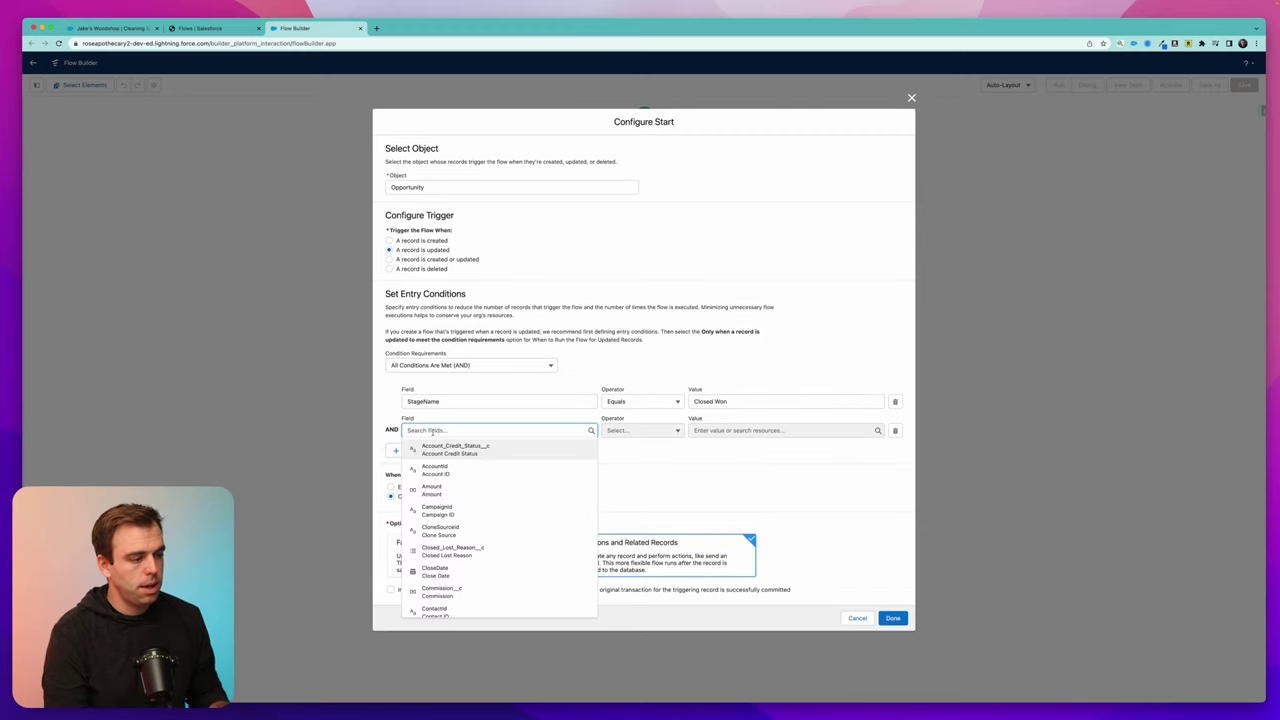
text(renew)
click(477, 450)
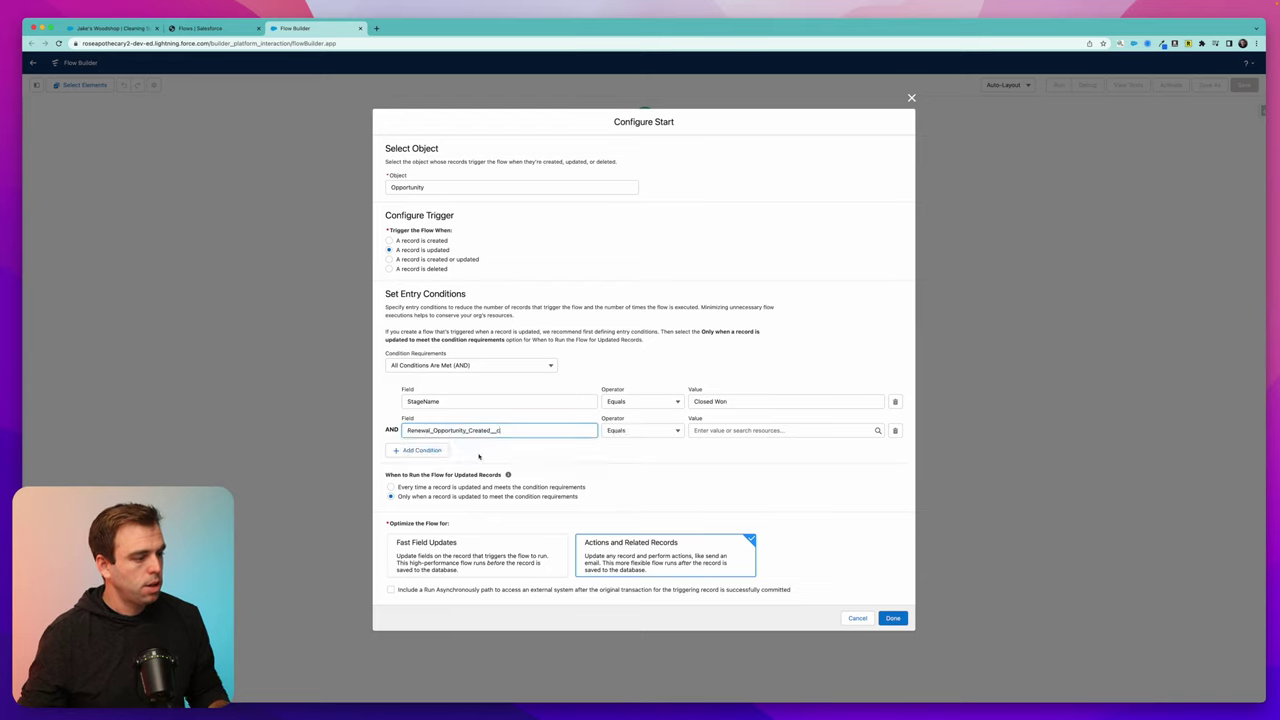
click(658, 434)
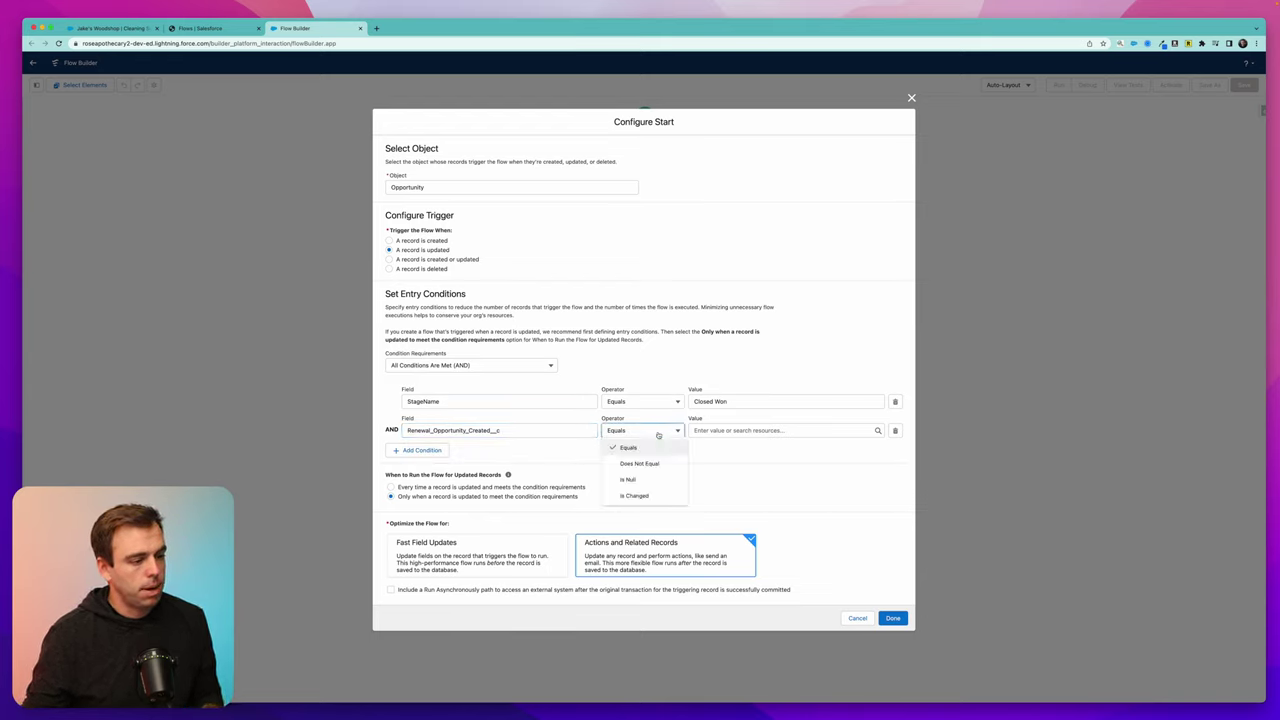
click(750, 430)
click(764, 466)
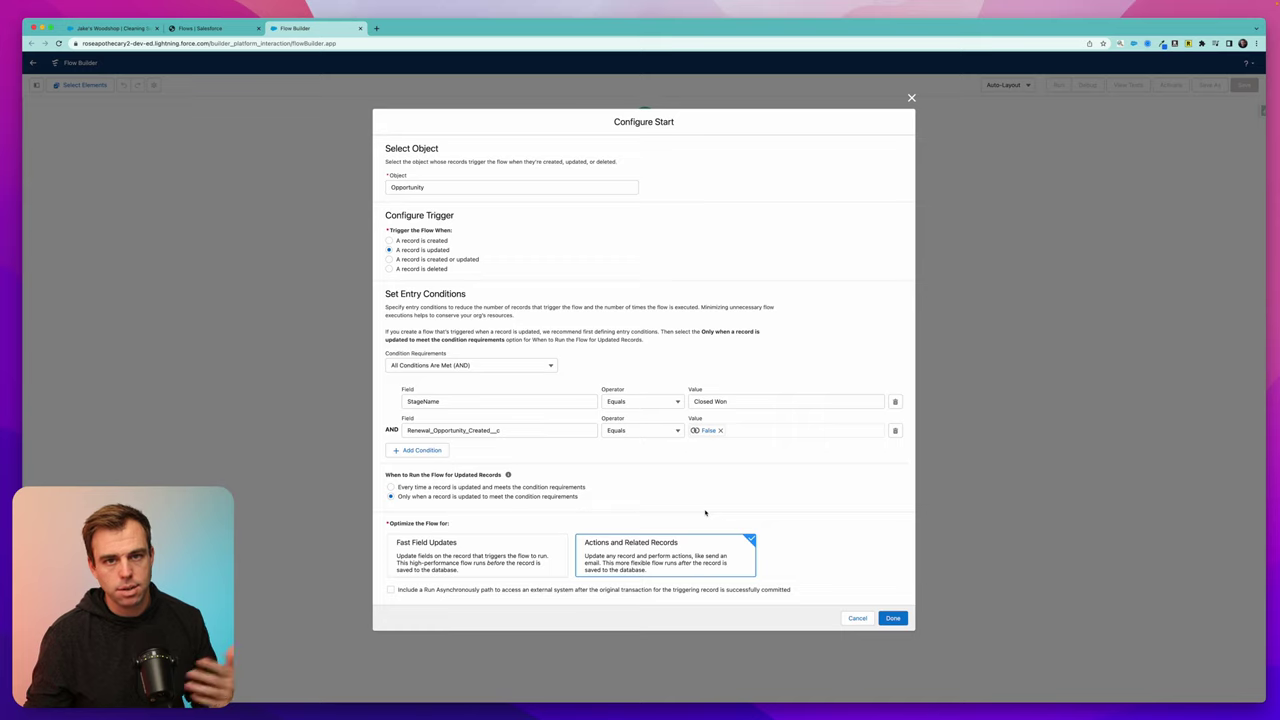
click(893, 617)
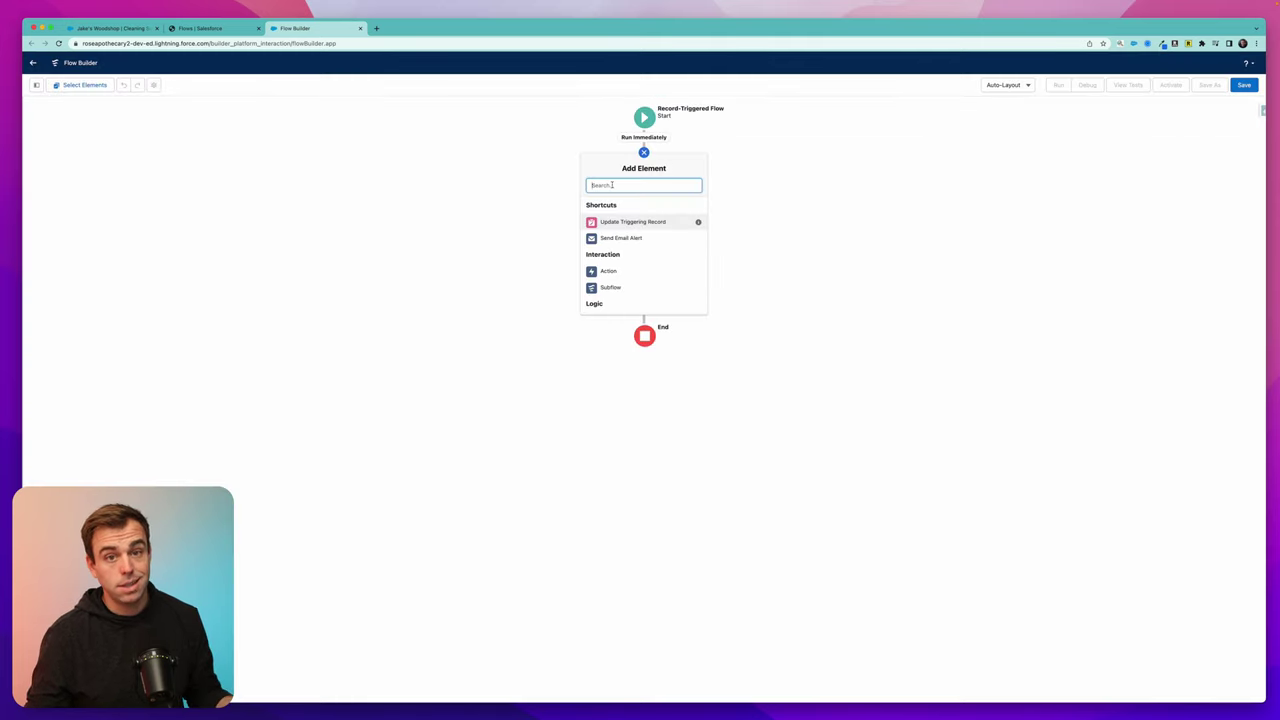
Add a Create Records element 'Create Opp' using separate resources to create an Opportunity
text(create)
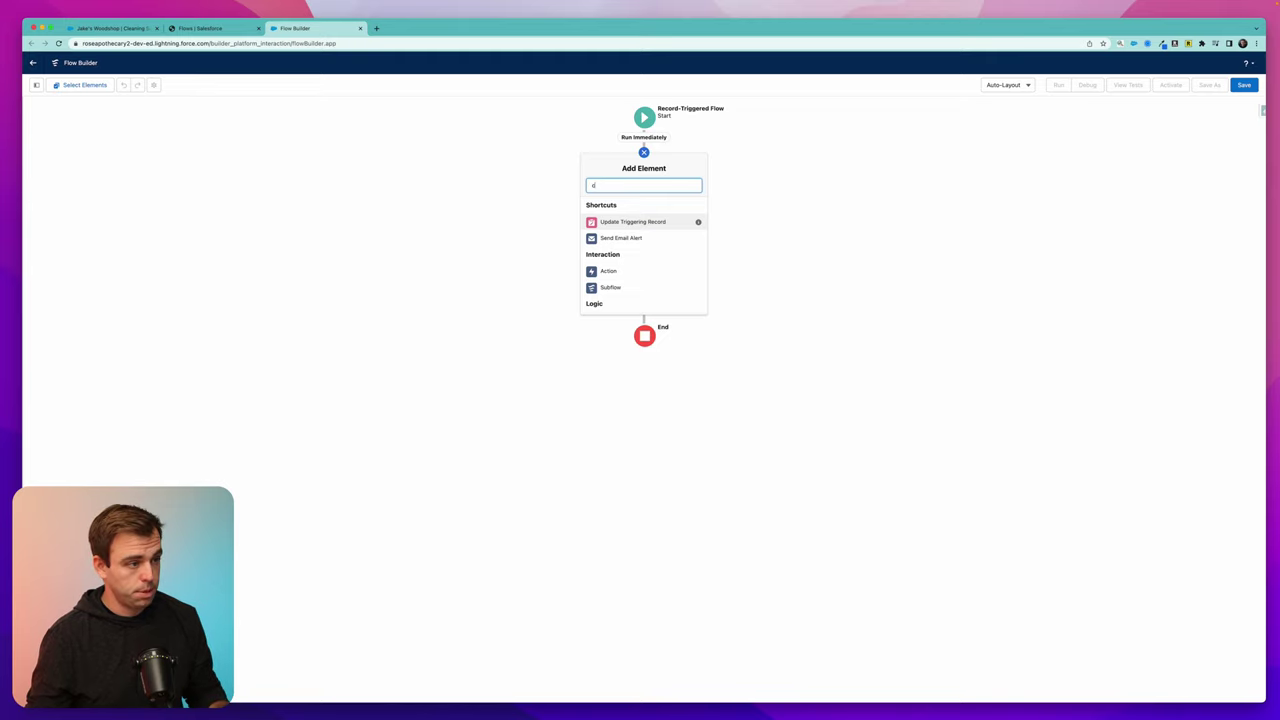
click(610, 205)
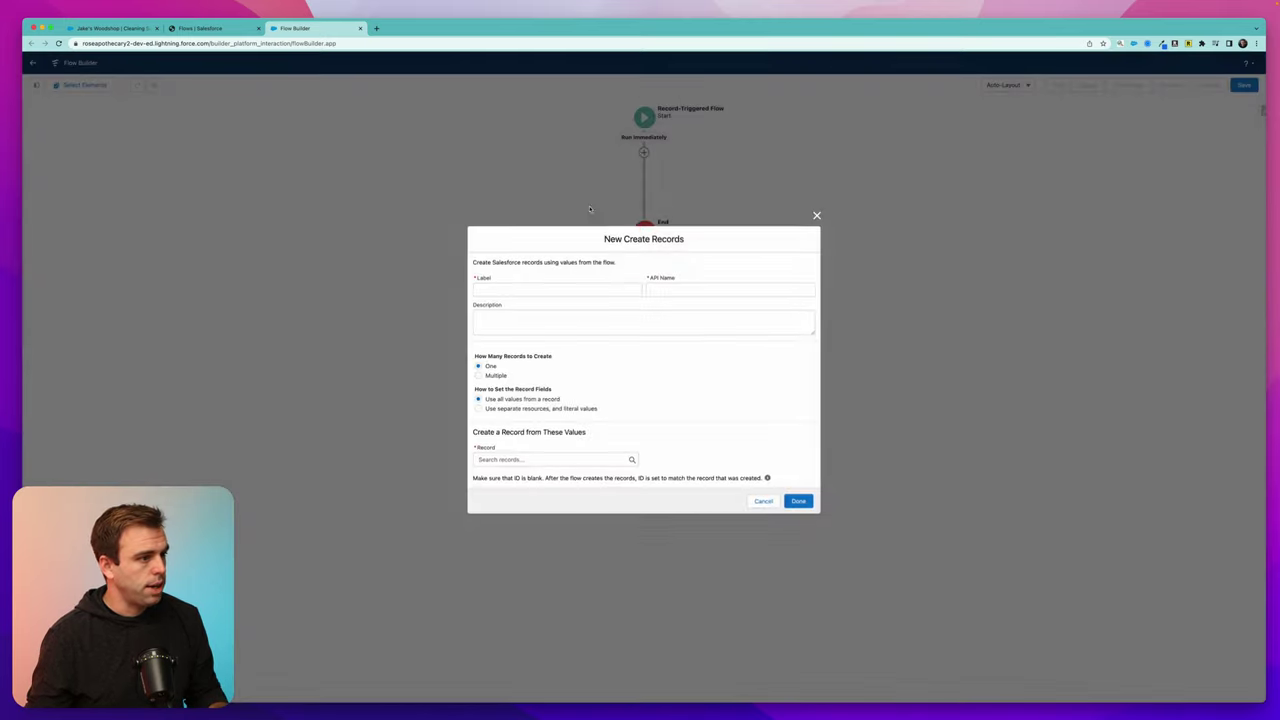
text(Create Opp)
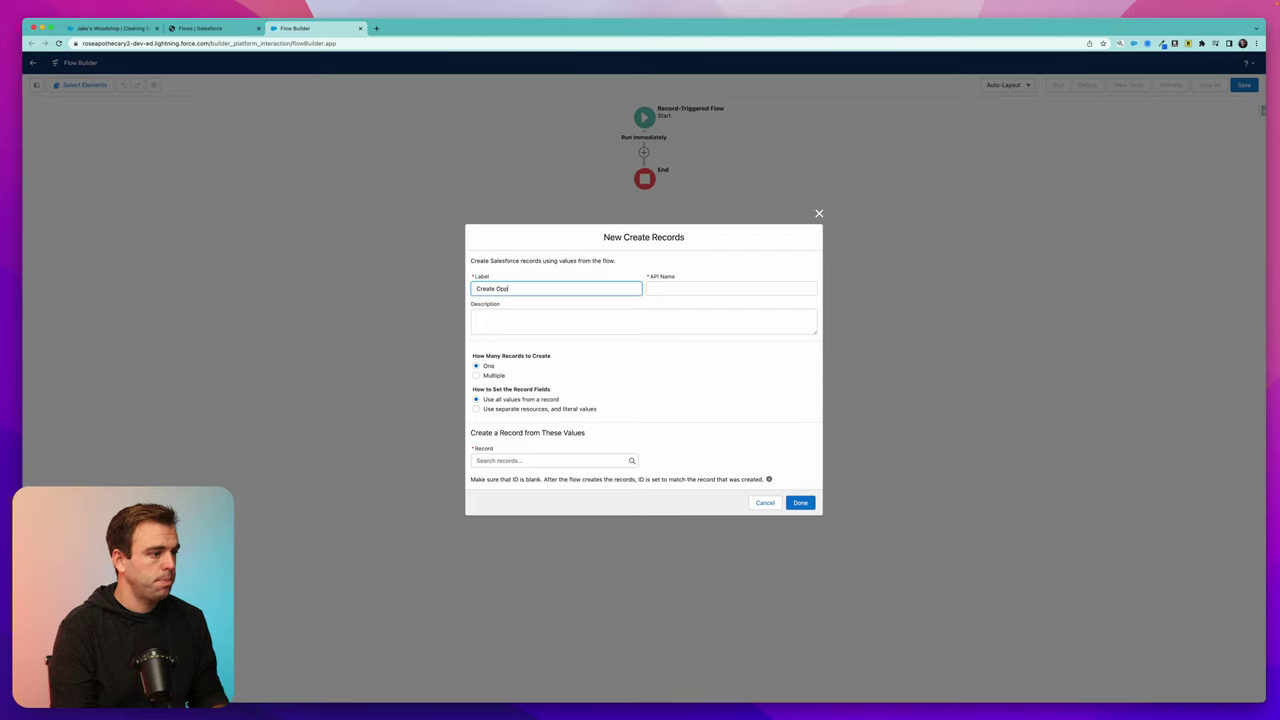
key(Tab)
drag(610, 360, 607, 371)
drag(483, 409, 633, 409)
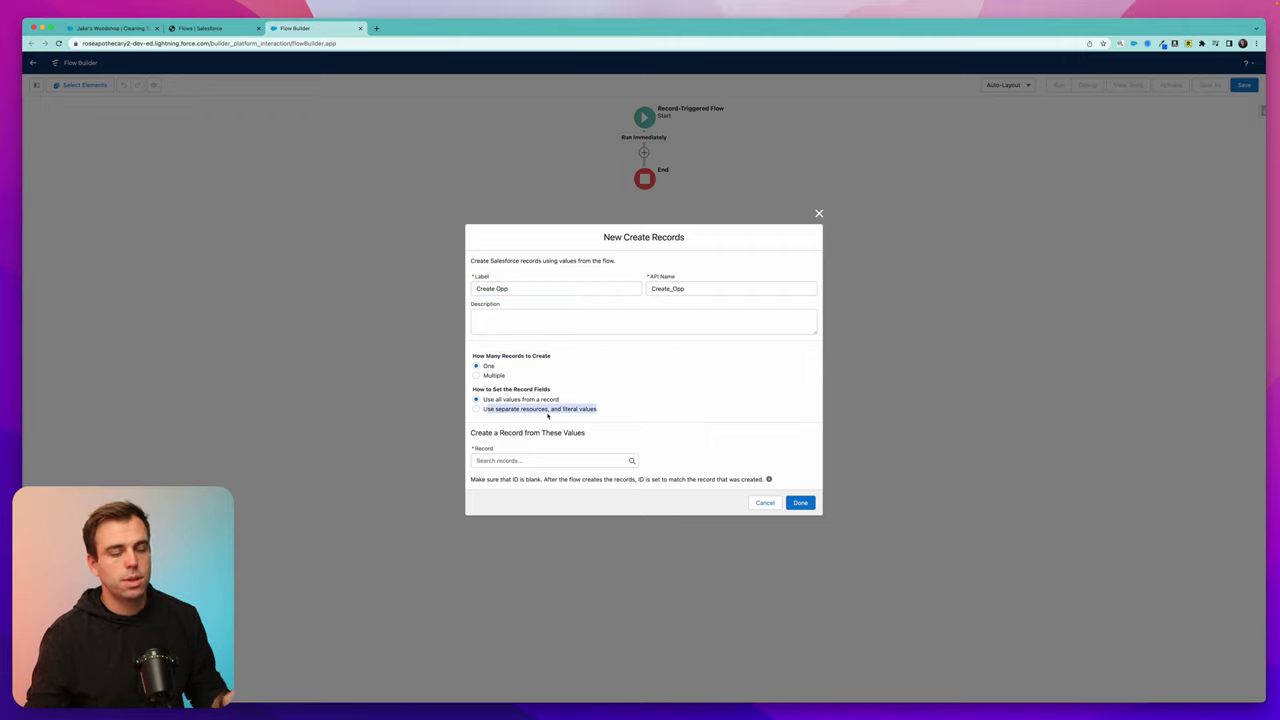
click(476, 410)
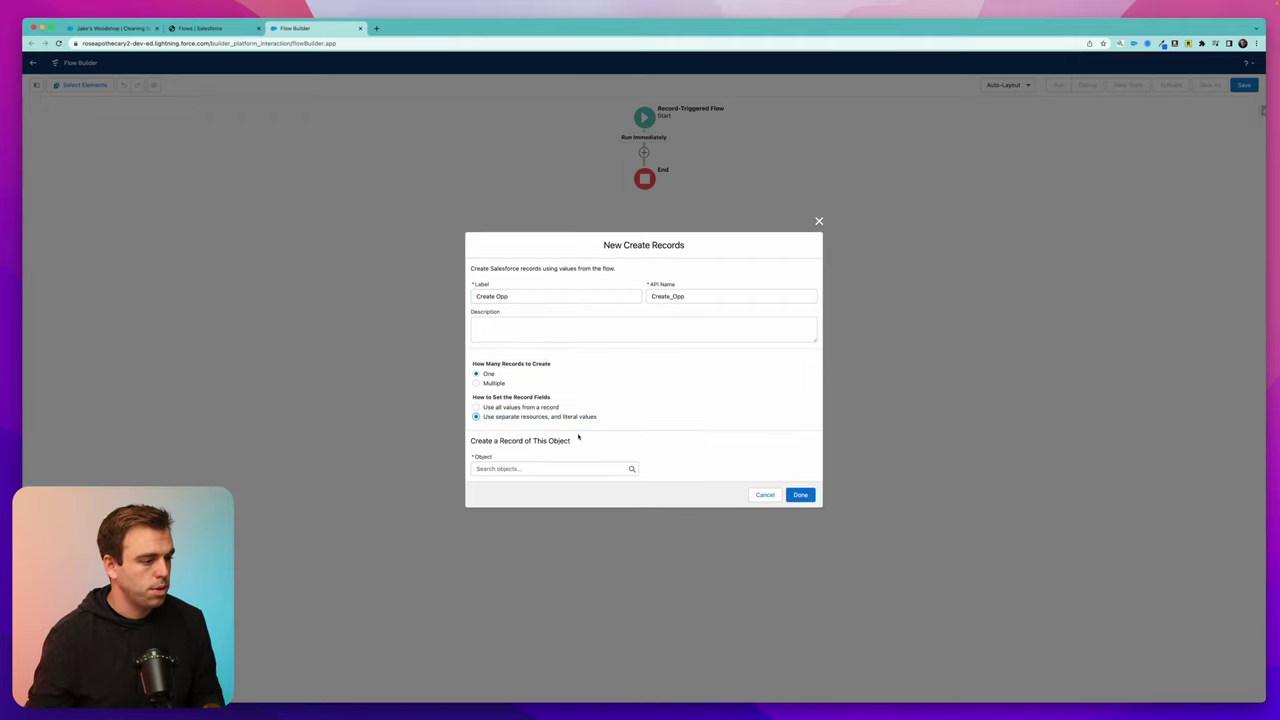
click(487, 467)
text(opp)
click(506, 507)
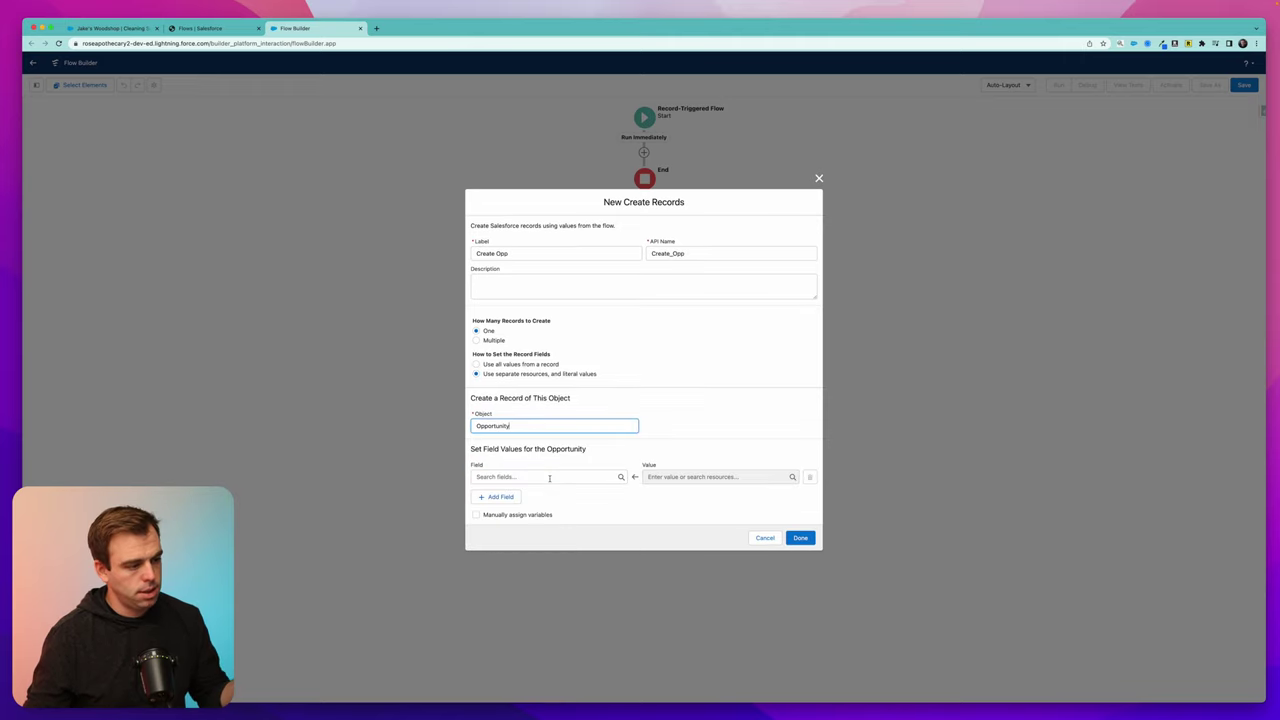
Add field rows and set the first two to AccountId and Name
click(497, 497)
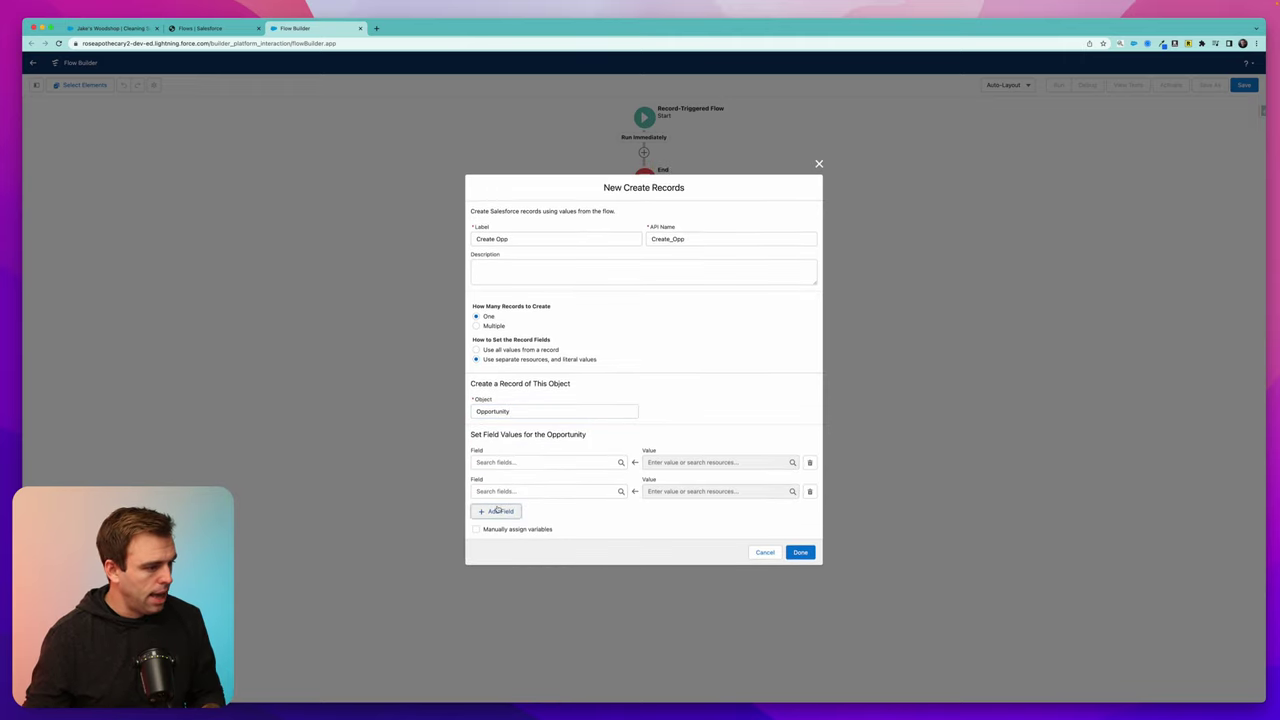
click(497, 508)
click(494, 525)
click(479, 433)
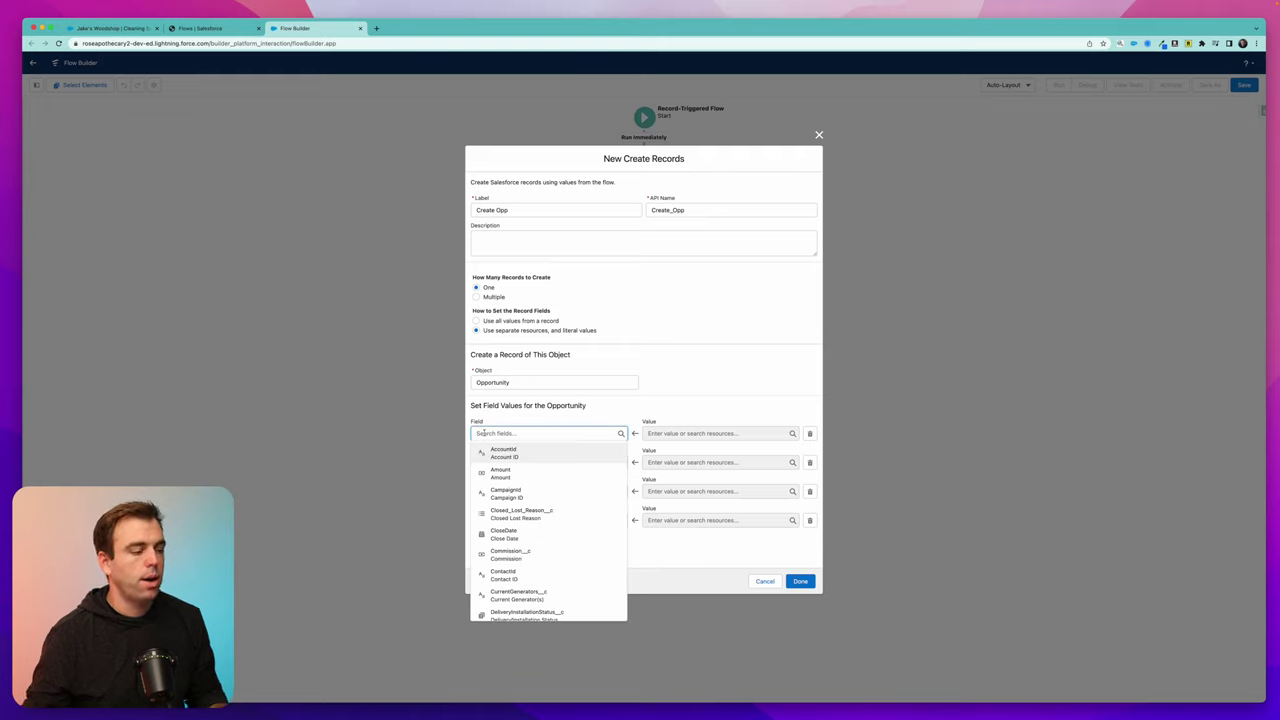
click(488, 453)
click(486, 461)
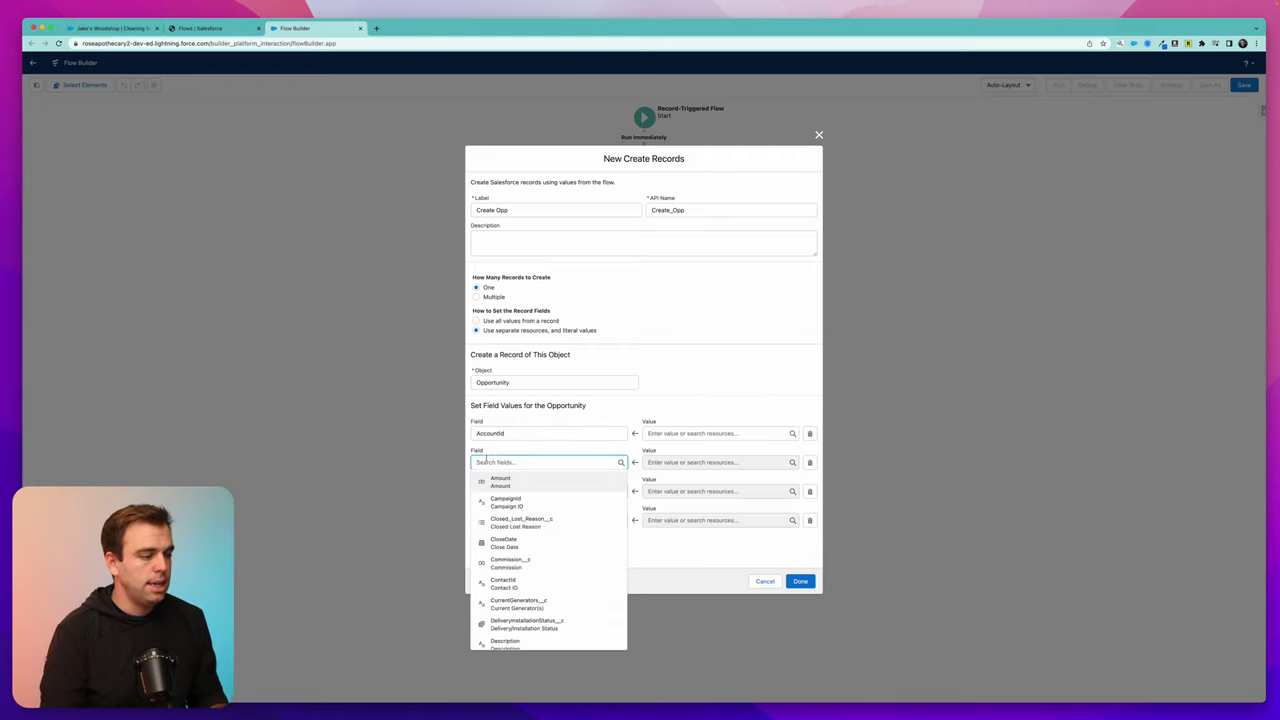
text(nam)
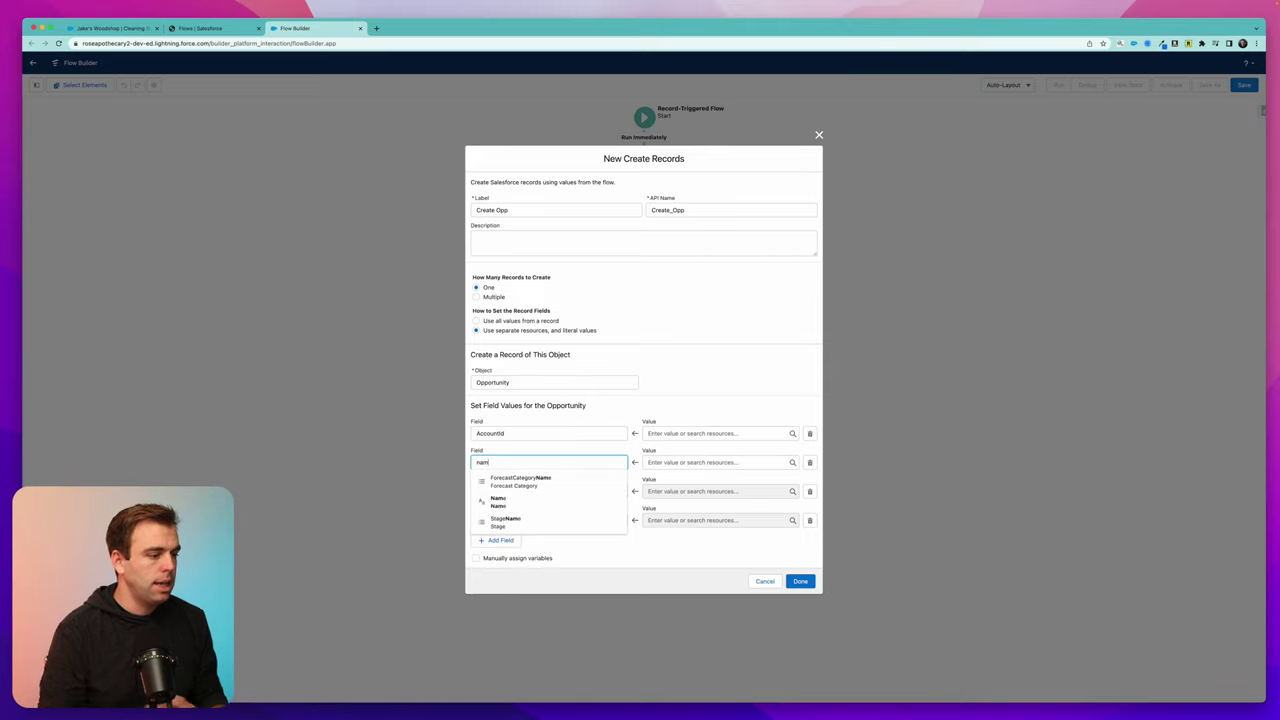
click(494, 505)
Set the remaining field rows to CloseDate, Amount and OwnerId
click(495, 491)
text(clo)
click(504, 530)
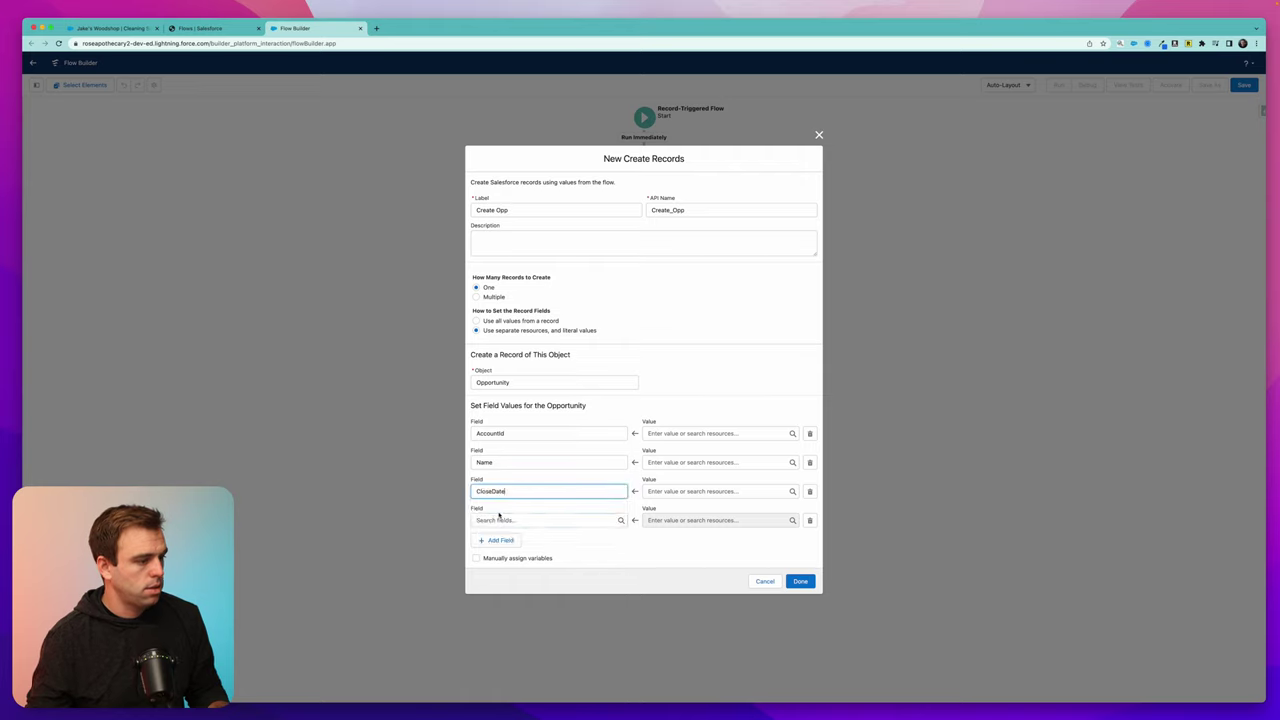
click(500, 520)
text(amoun)
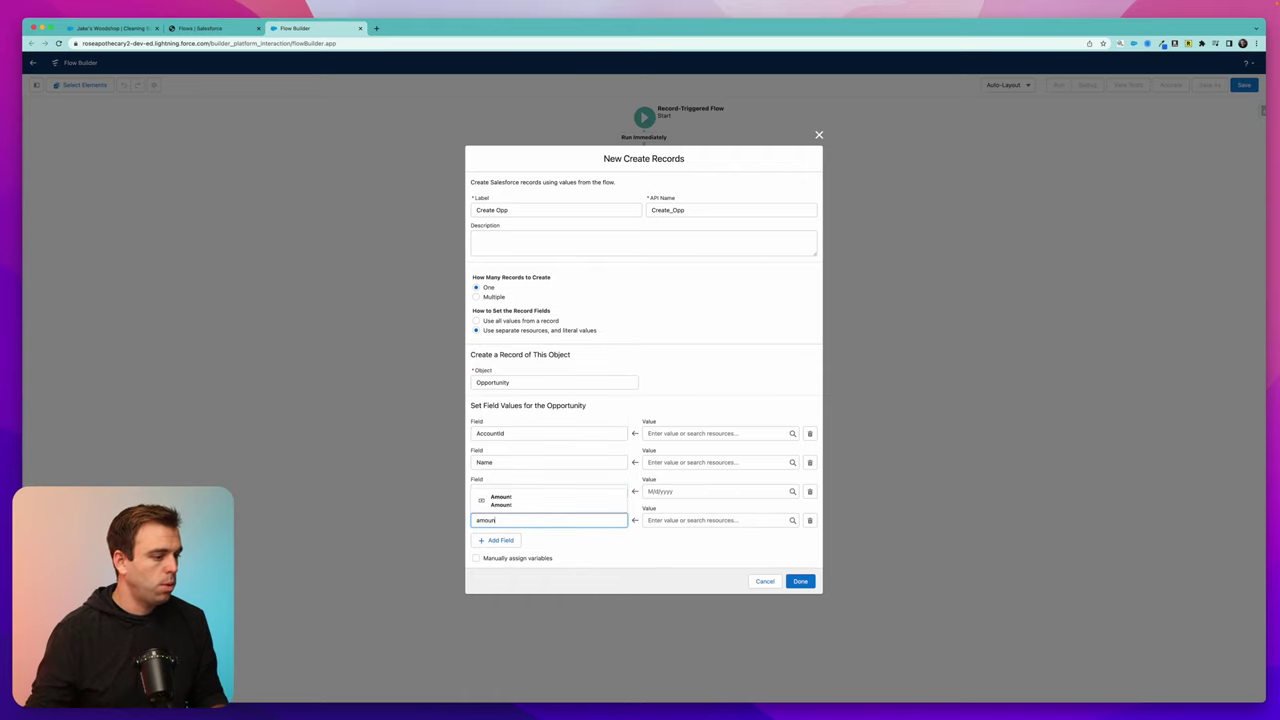
click(505, 497)
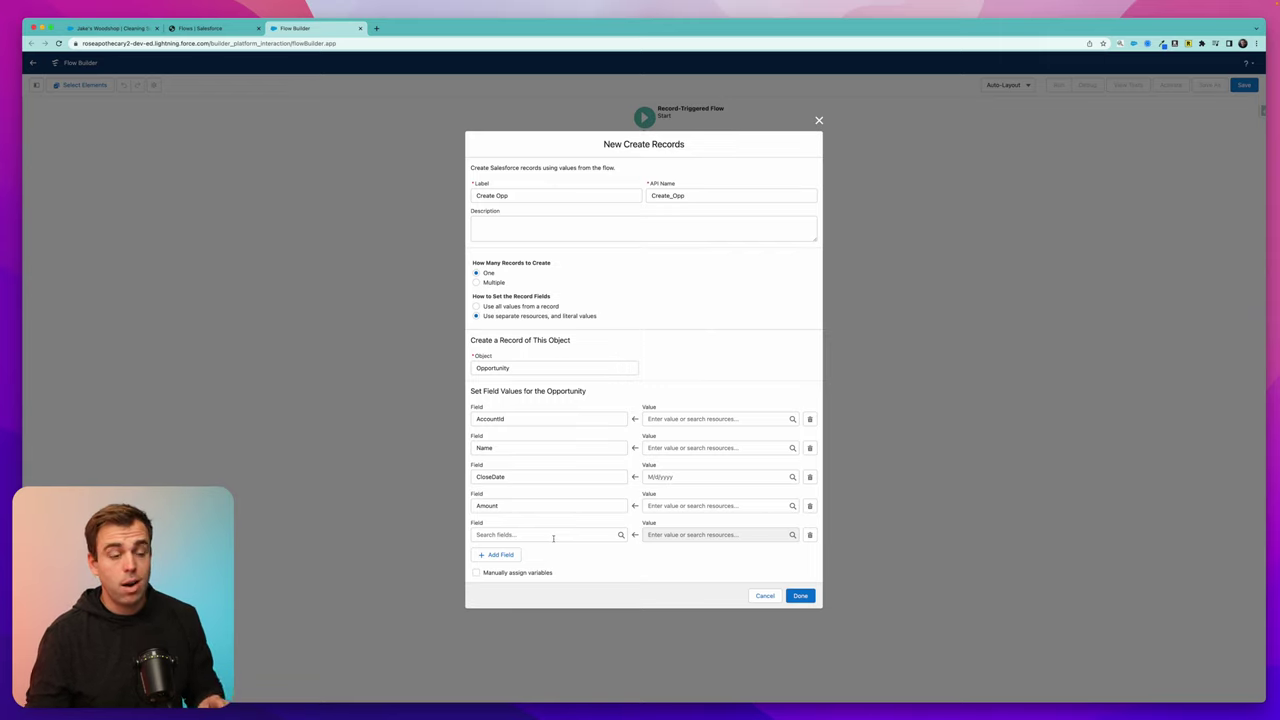
click(553, 535)
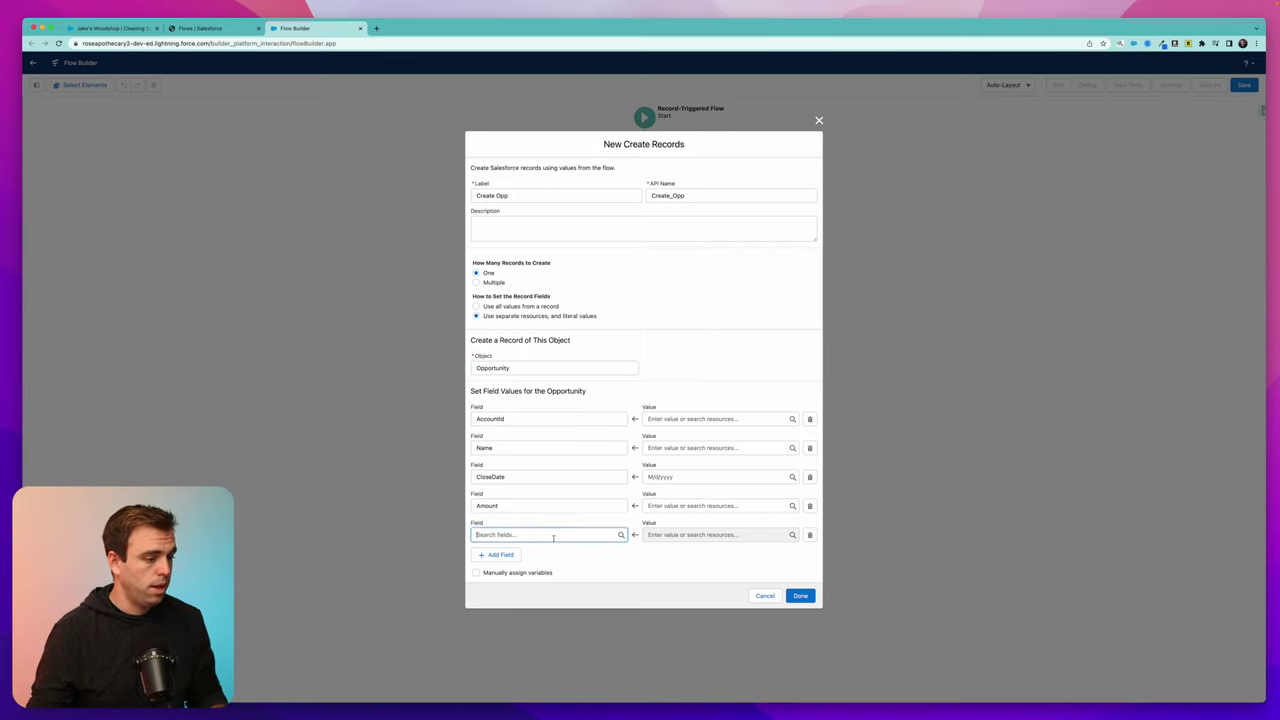
text(owner)
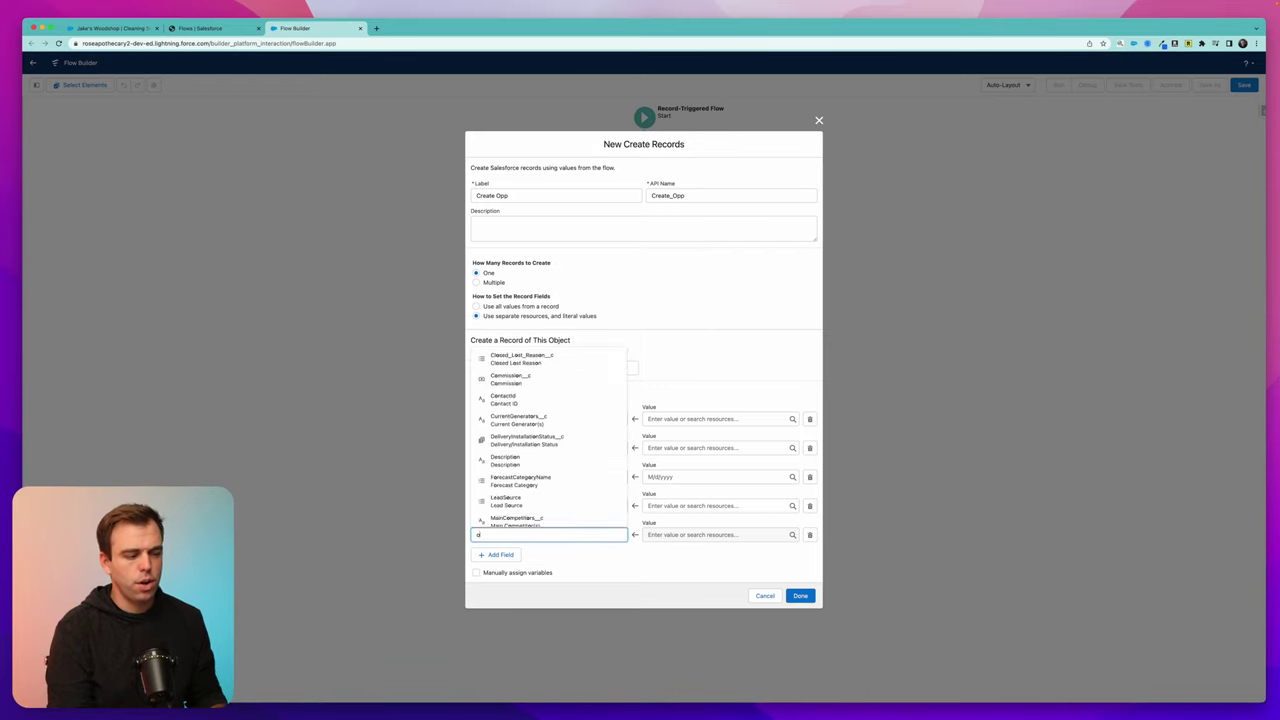
click(565, 516)
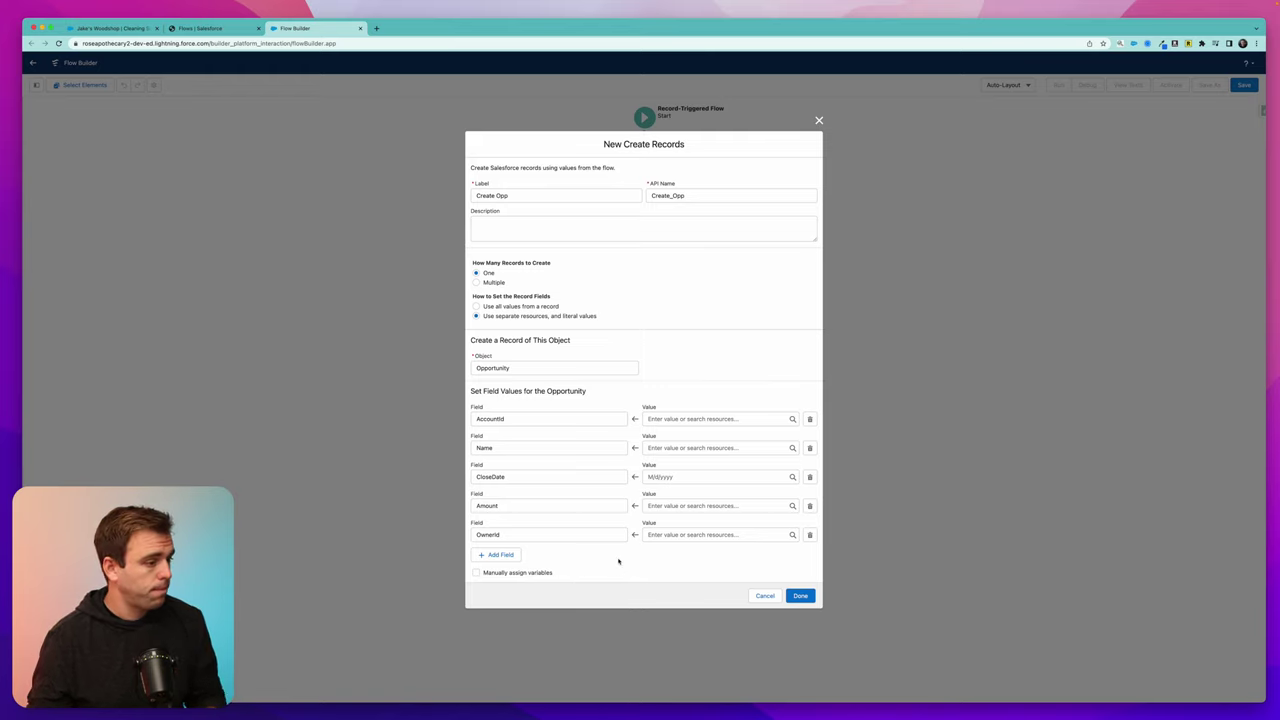
Set AccountId's value to the triggering record's Account ID ($Record > Account ID)
click(696, 418)
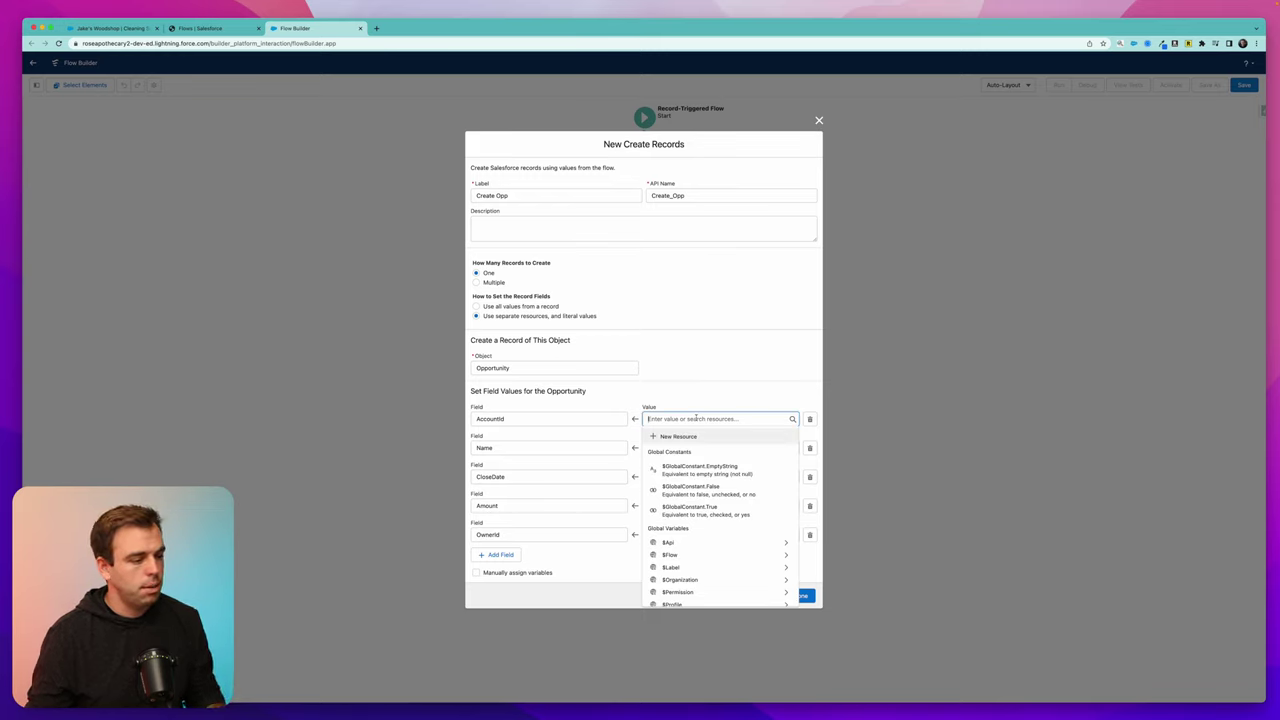
scroll(691, 472, down, 3)
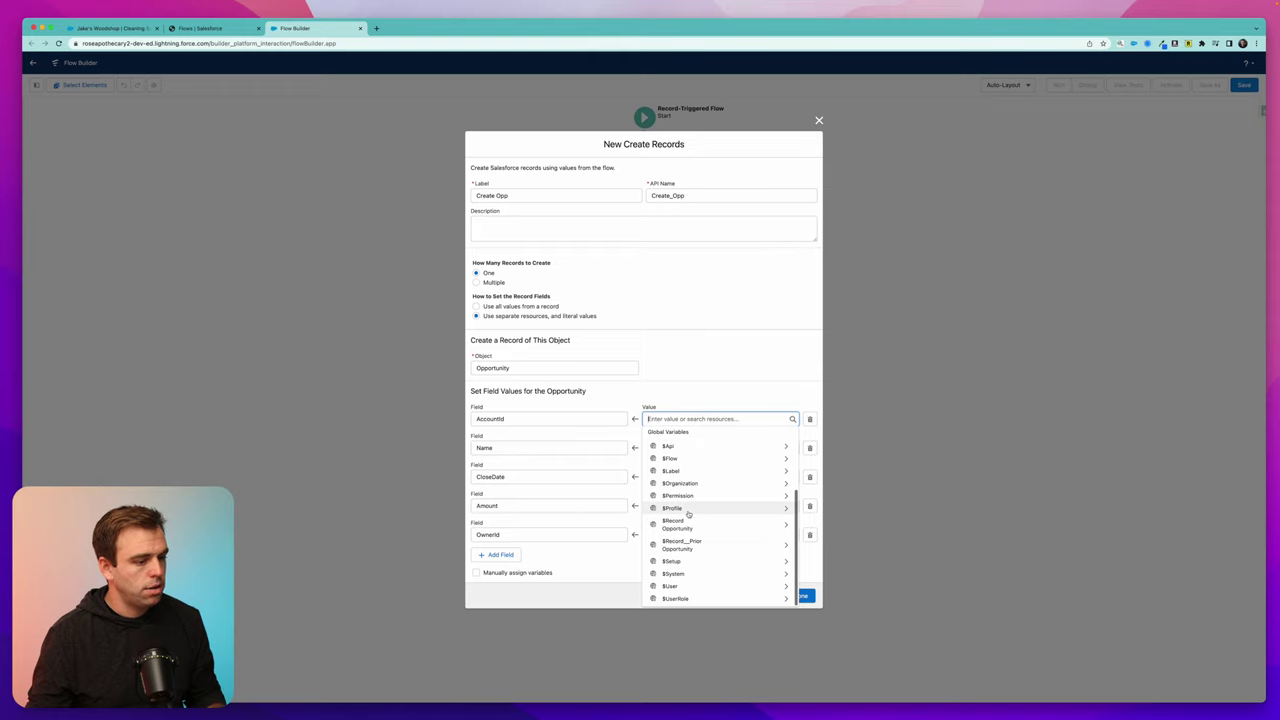
click(722, 525)
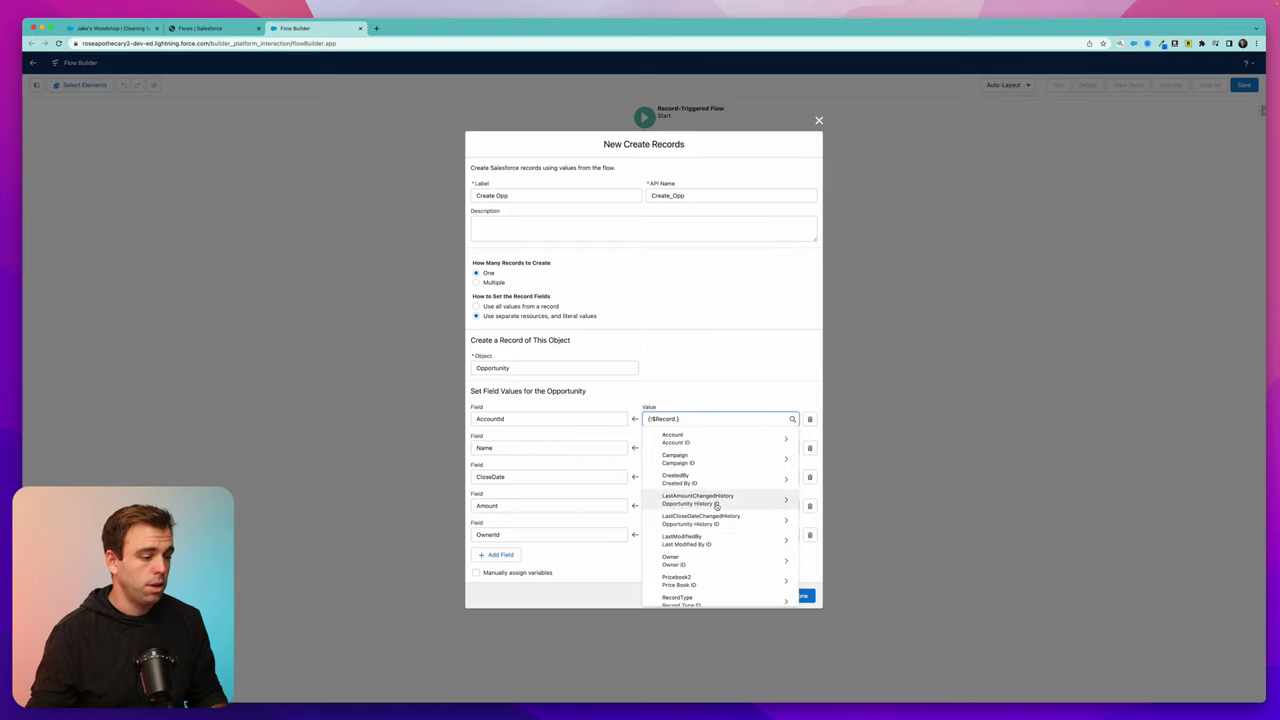
text(accoun)
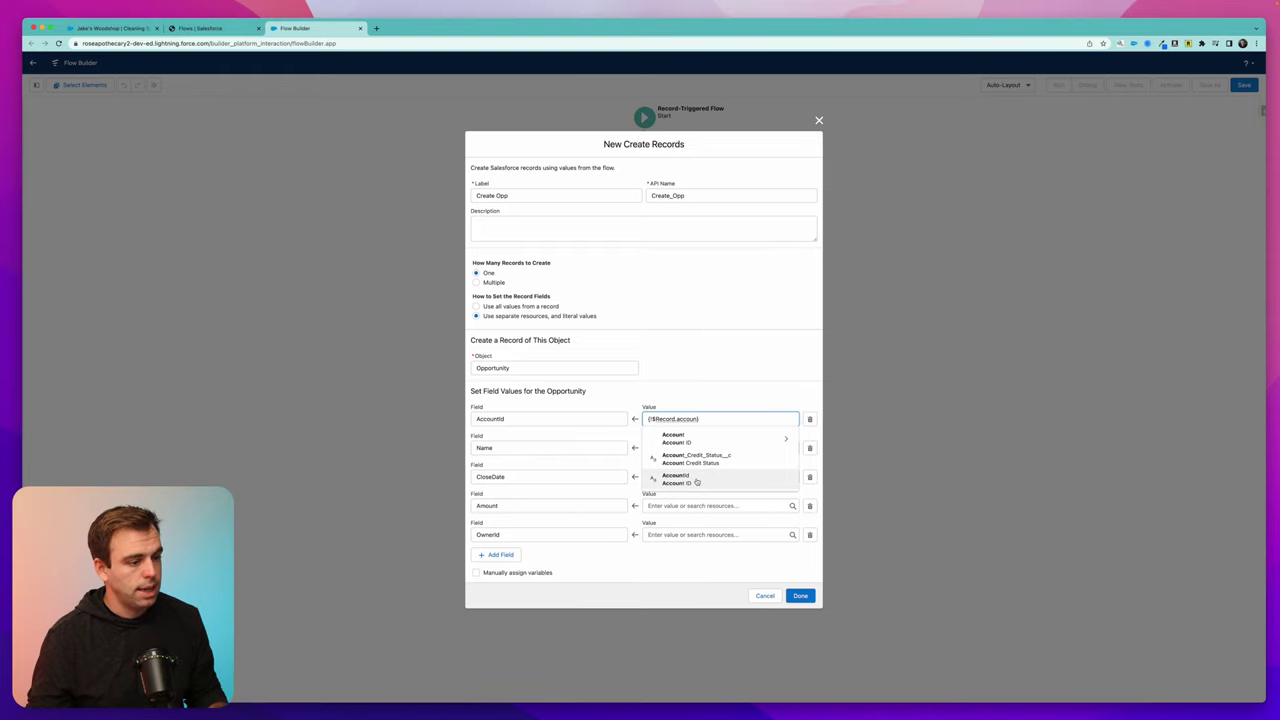
click(696, 481)
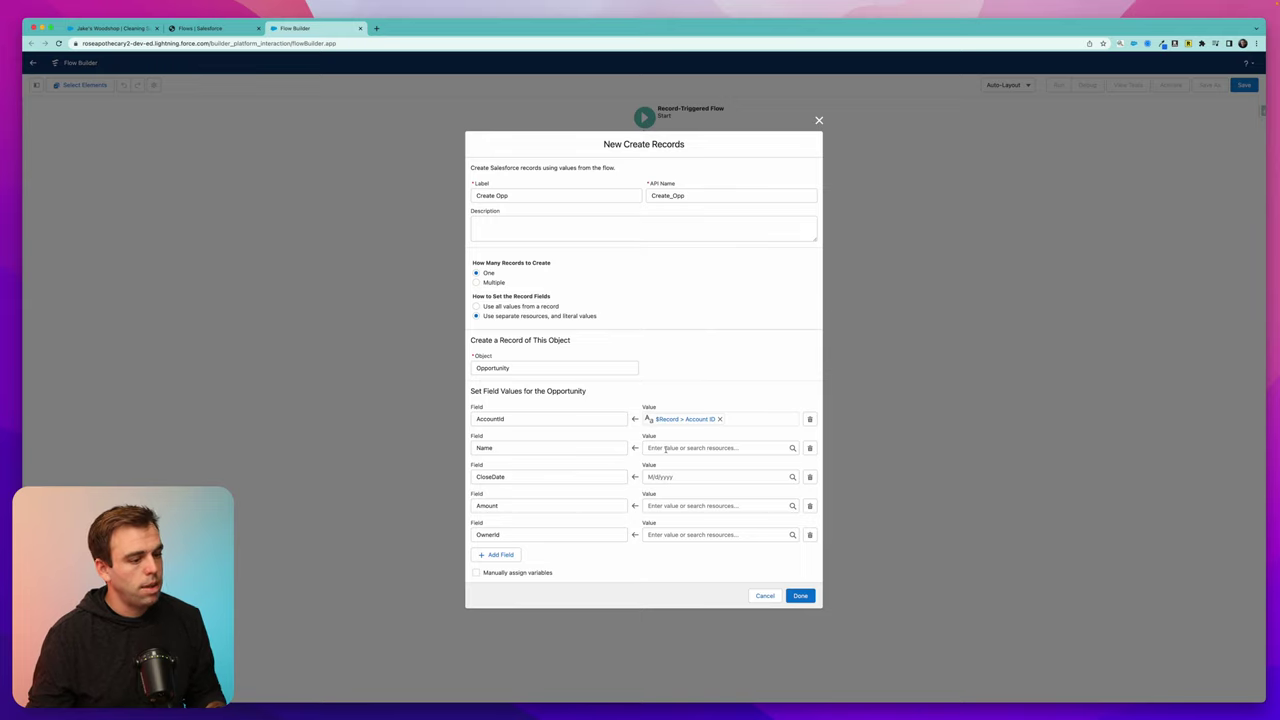
Set the Name value to {!$Record.Name} - Renewal
click(665, 450)
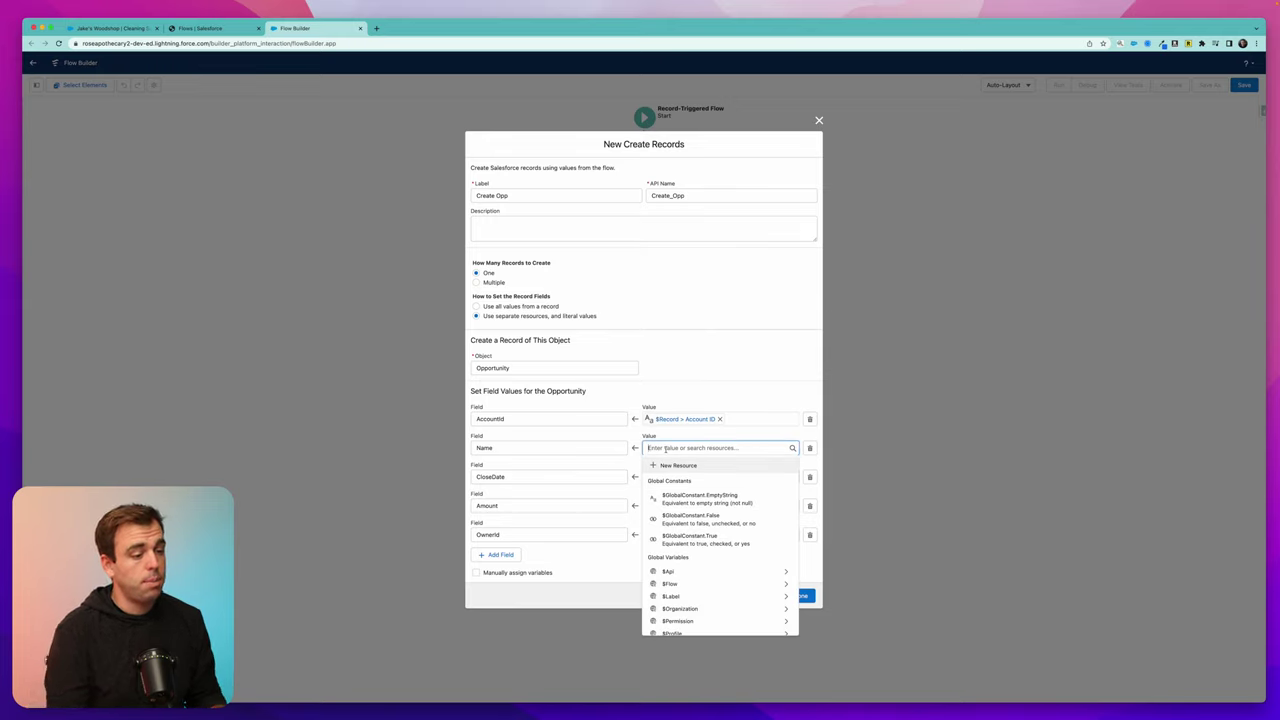
text({!$Record.)
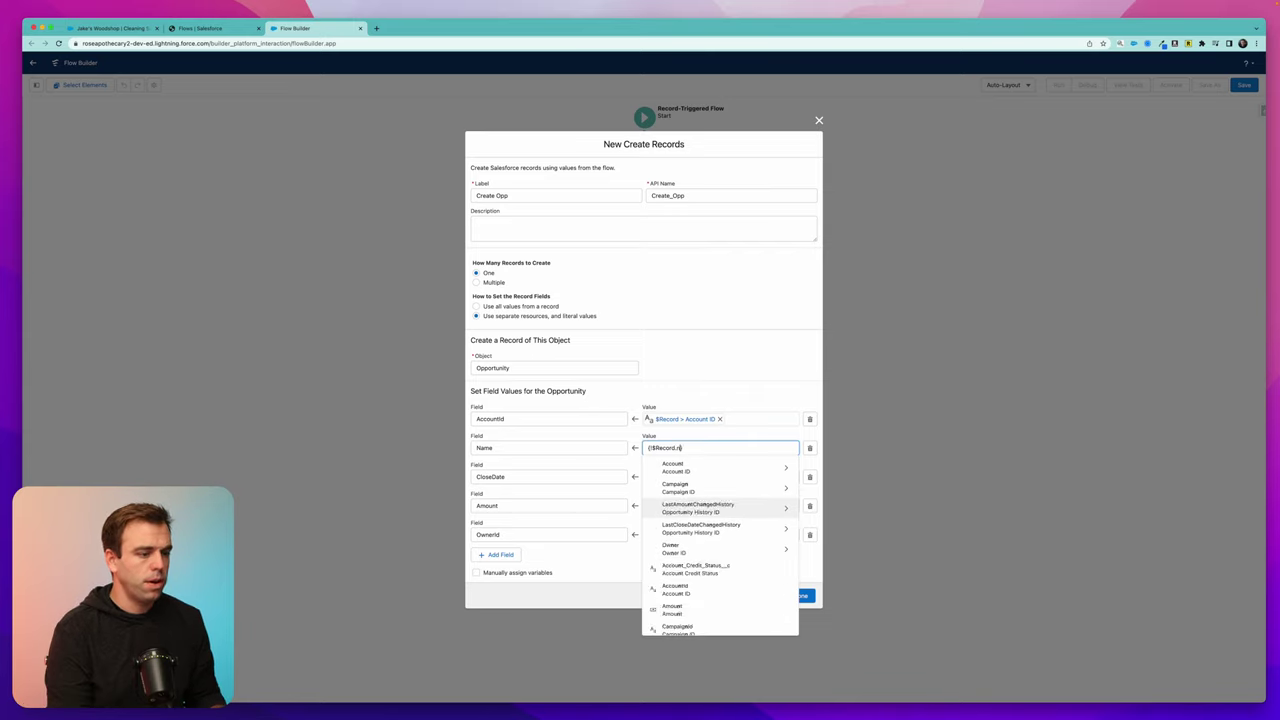
text(Name)
click(687, 497)
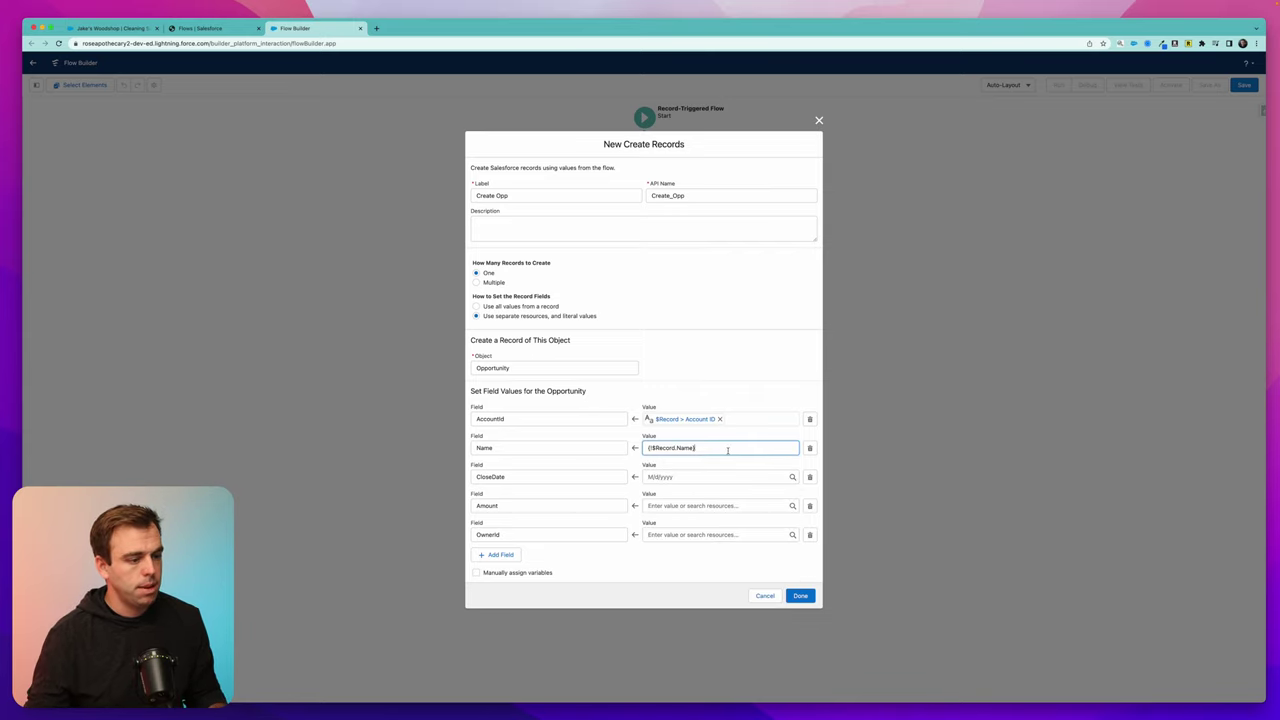
text(-)
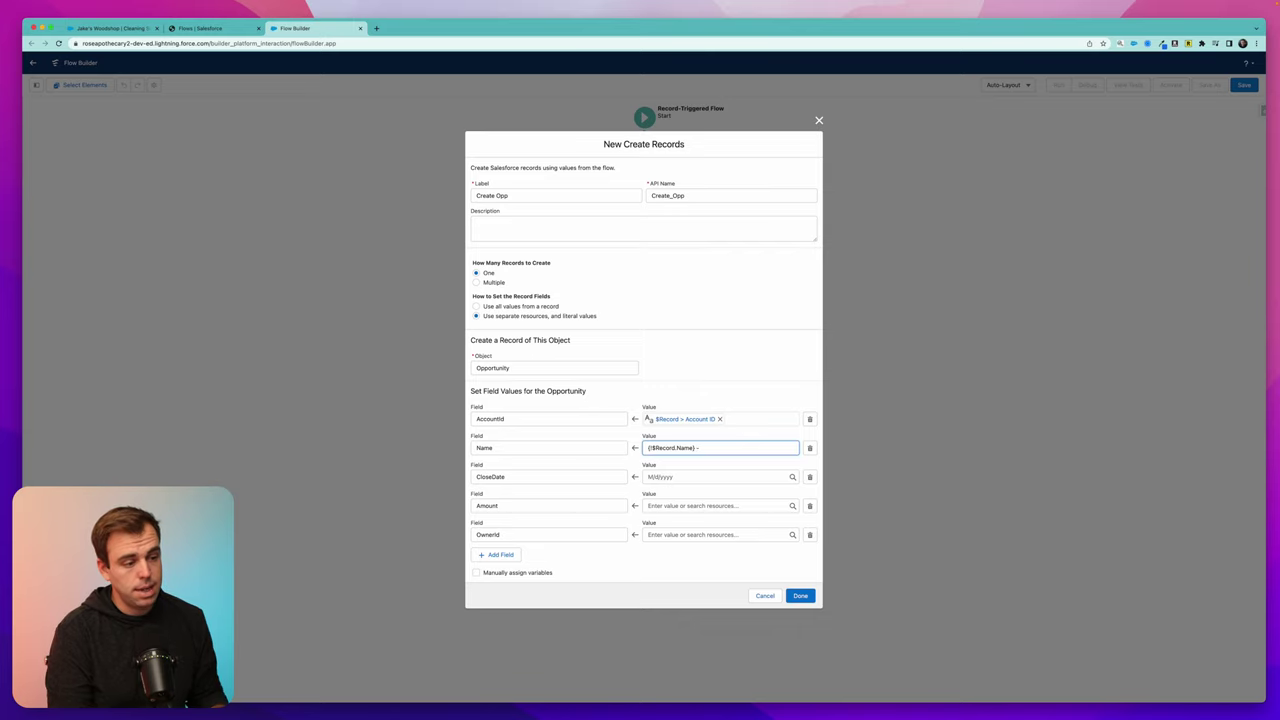
text( Renewal)
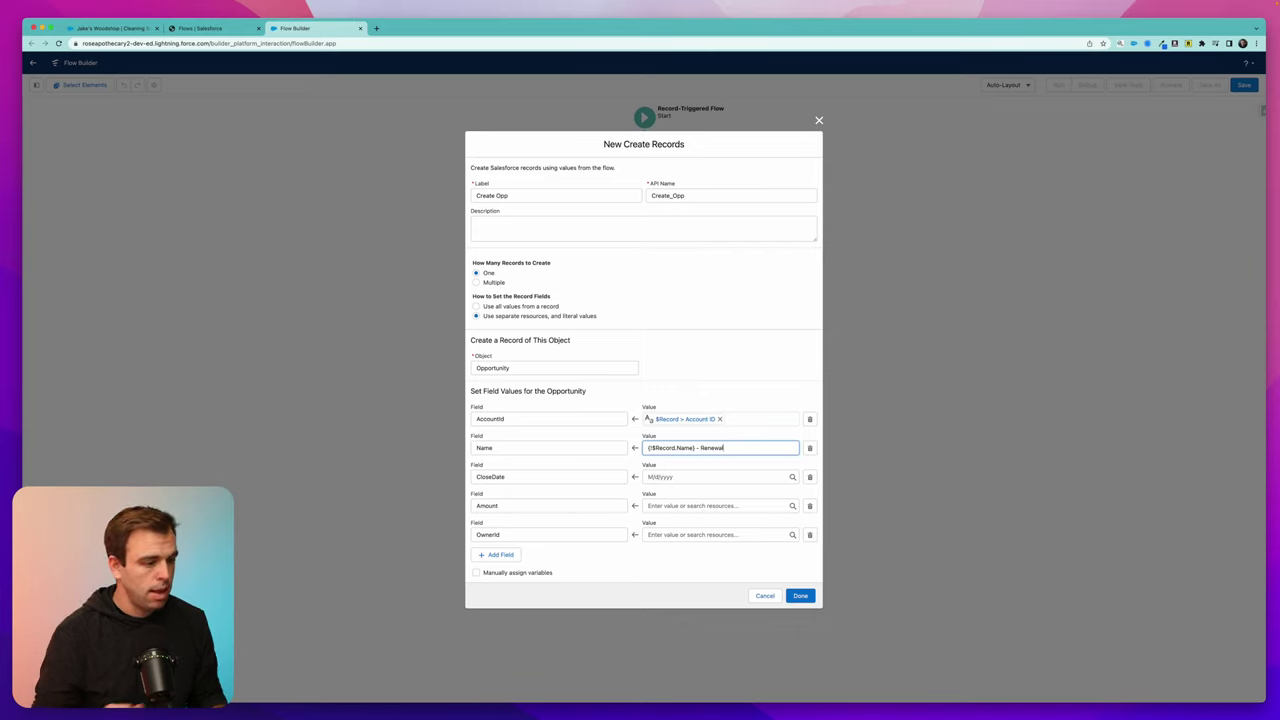
key(Tab)
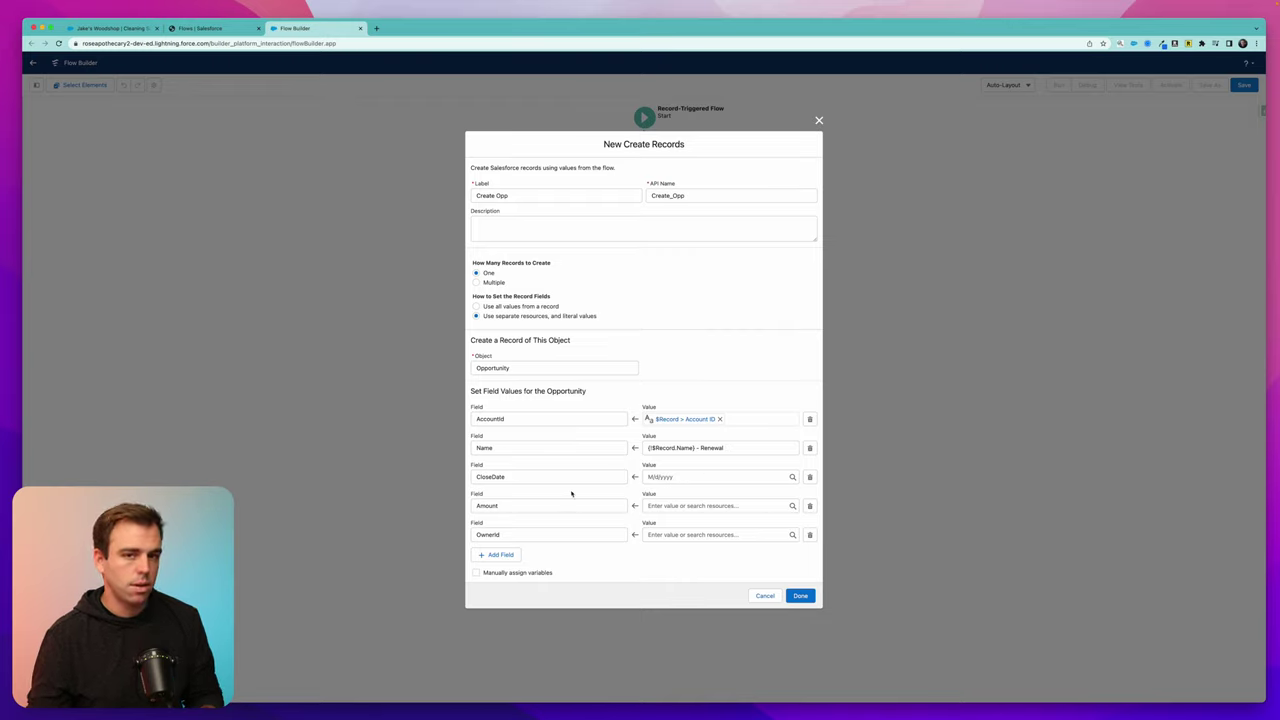
click(683, 477)
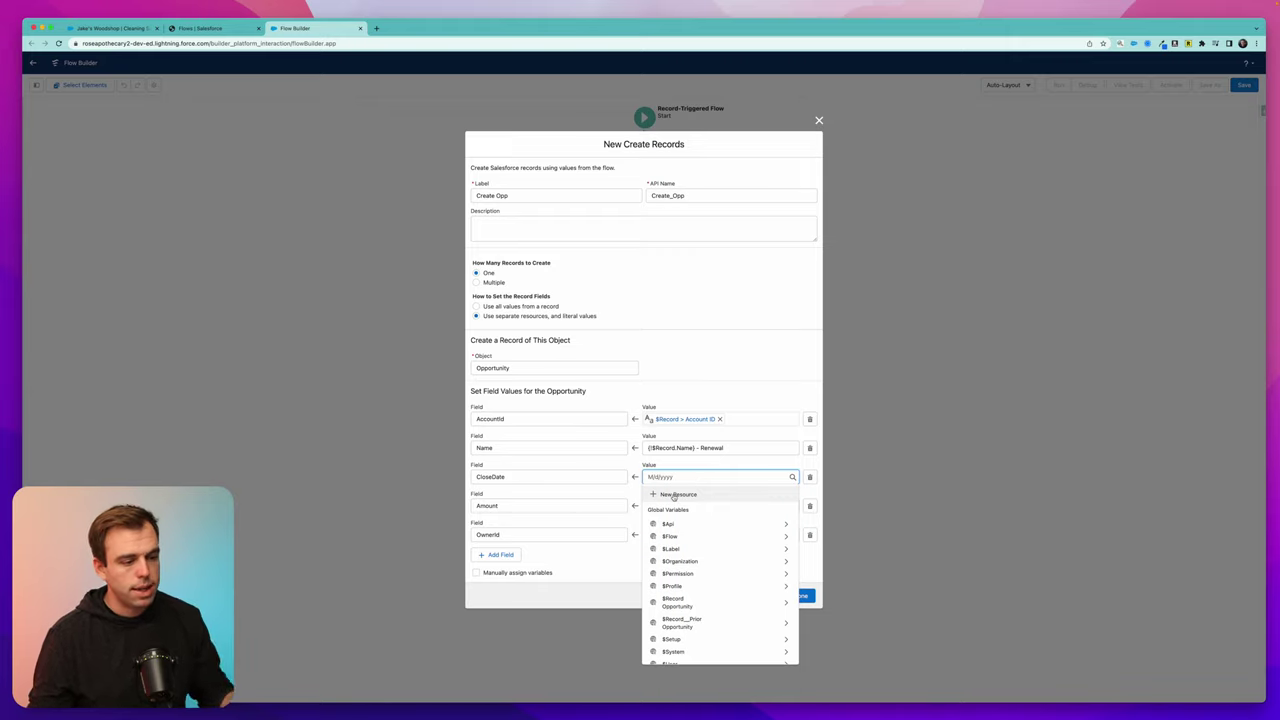
Create a new Date formula resource named CloseDatePlus365 for CloseDate
click(682, 494)
click(554, 340)
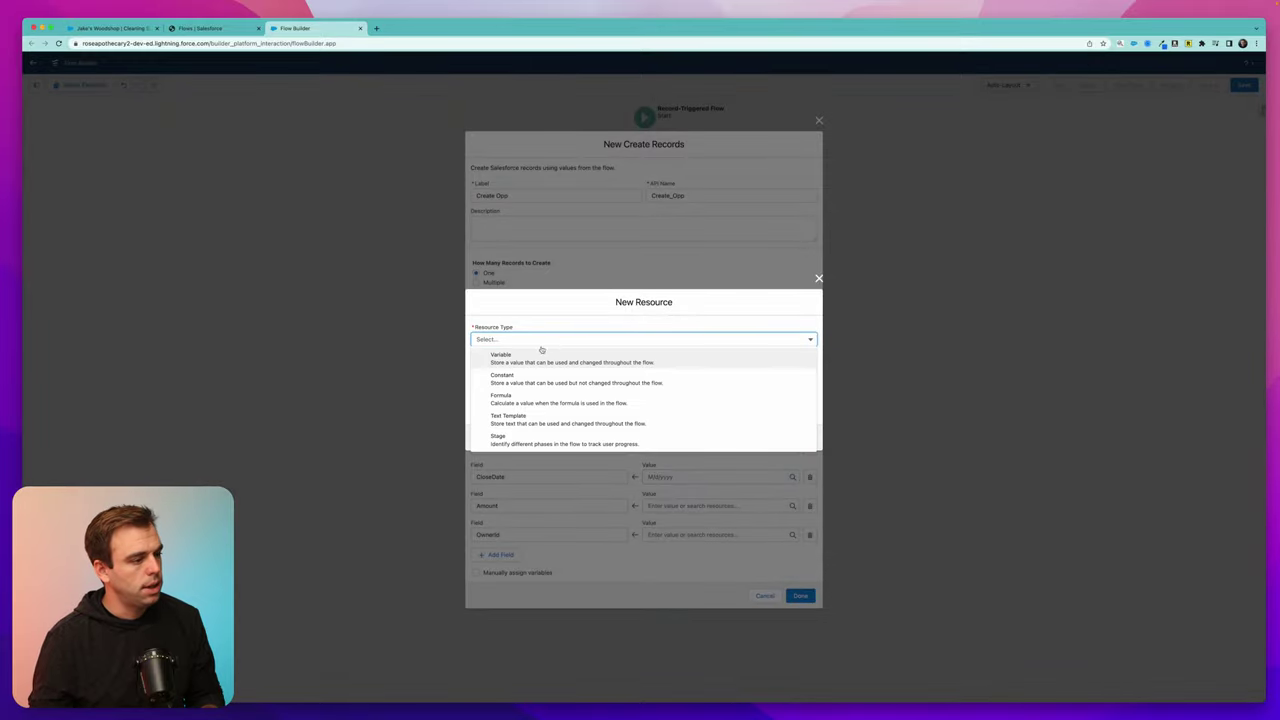
click(515, 402)
click(504, 311)
text(C)
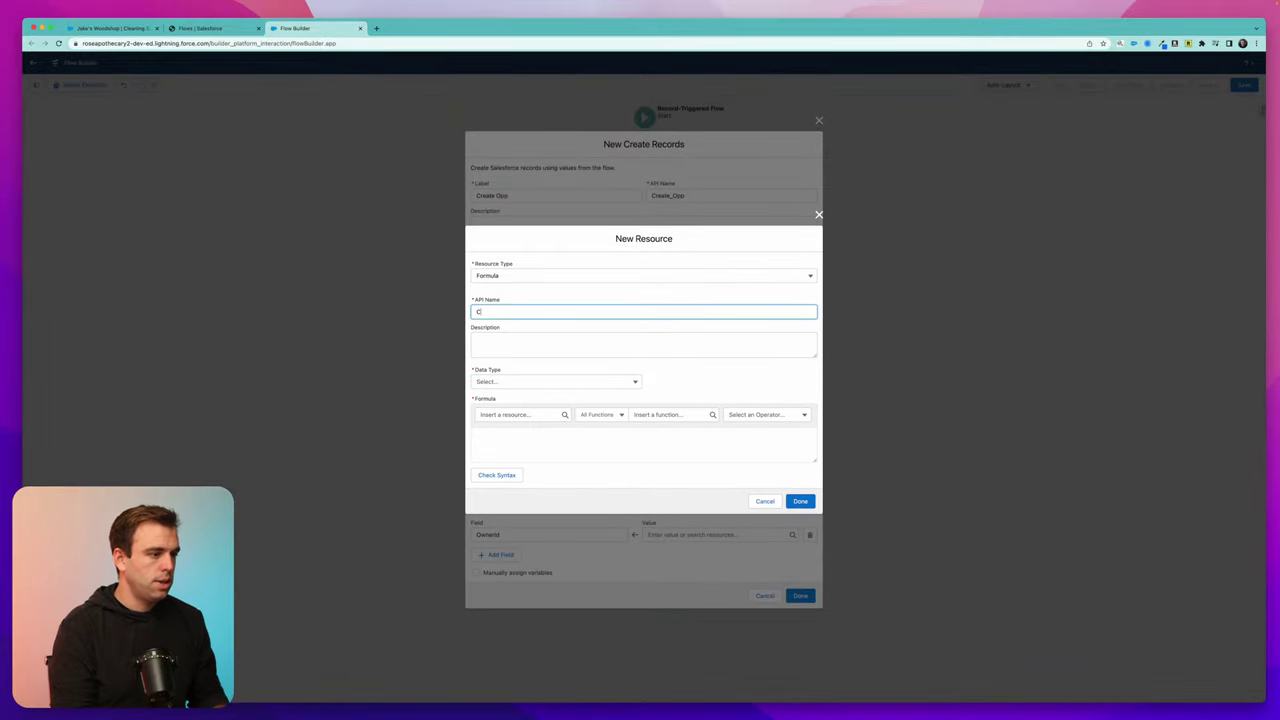
text(loseDatePlus365)
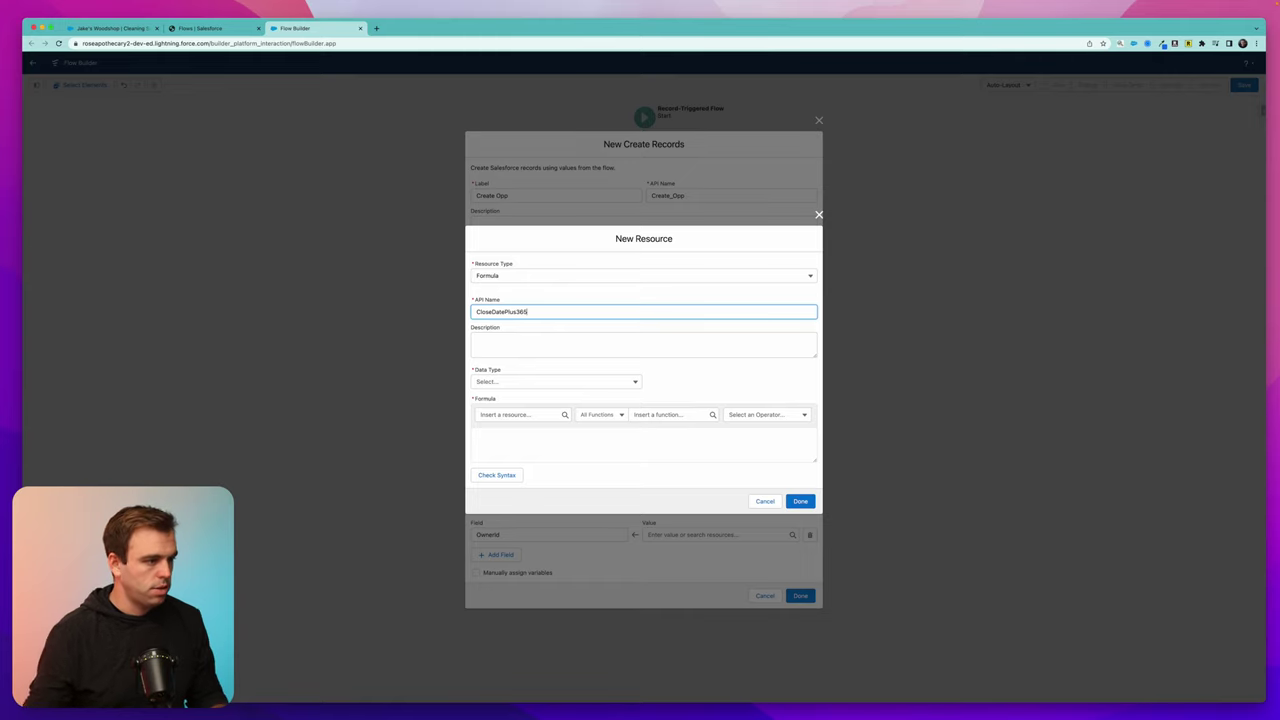
click(540, 381)
click(505, 432)
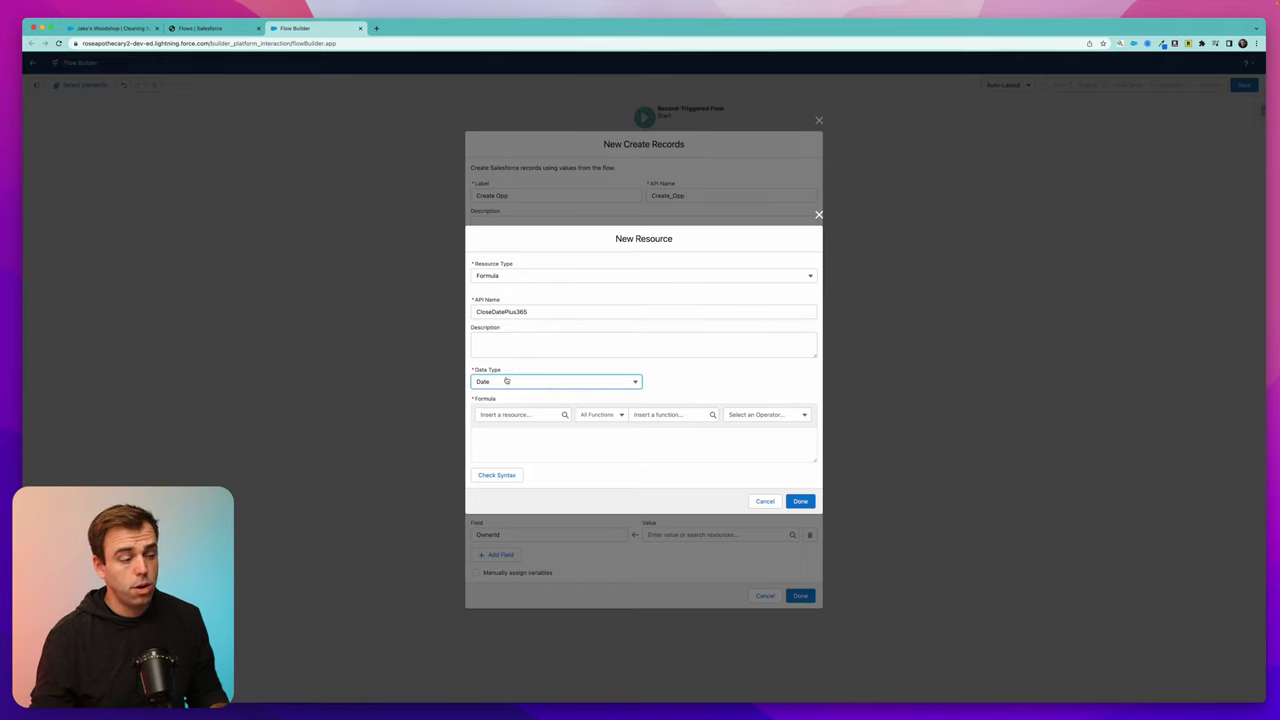
Enter the formula {!$Record.CloseDate} + 365, check syntax, and apply it to CloseDate
click(512, 432)
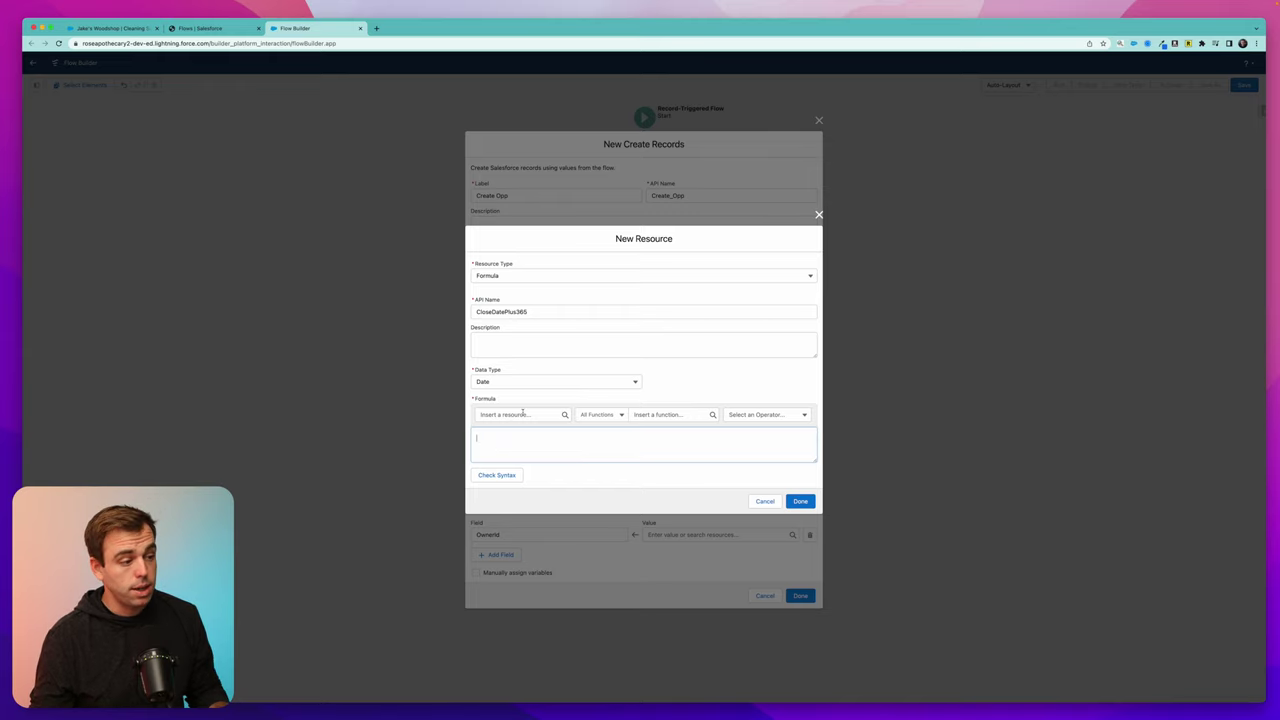
click(522, 413)
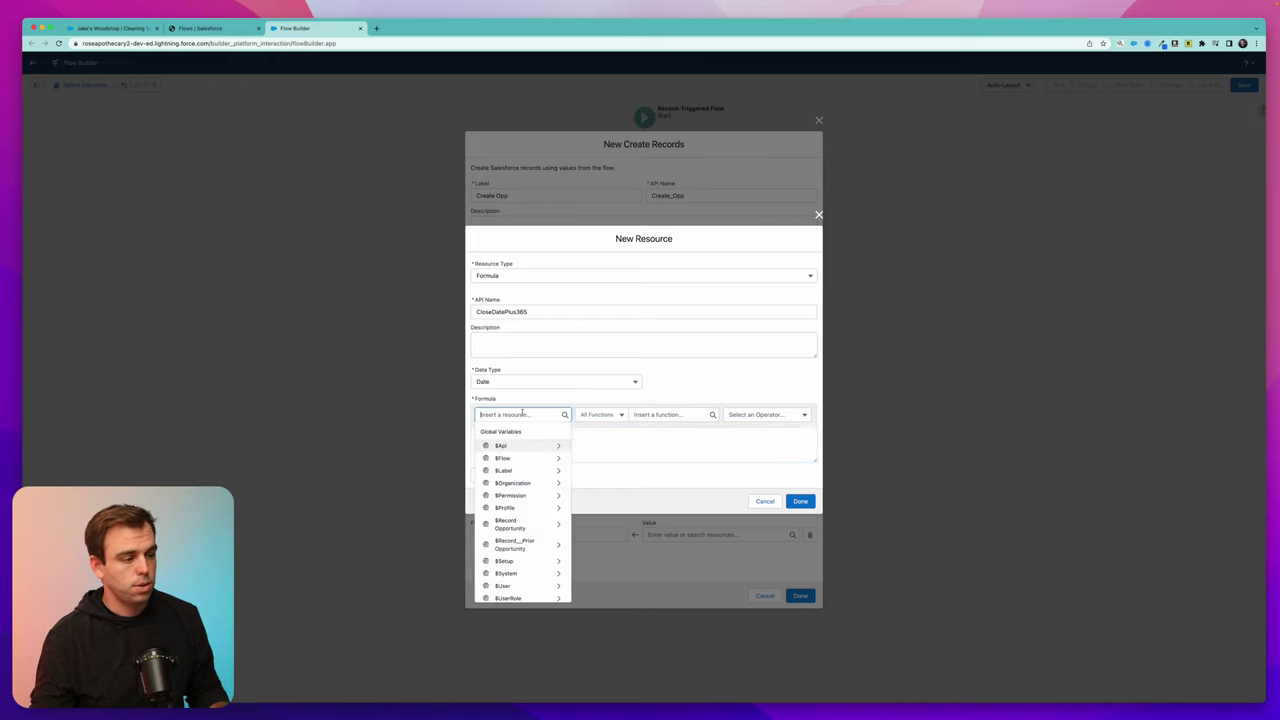
click(515, 527)
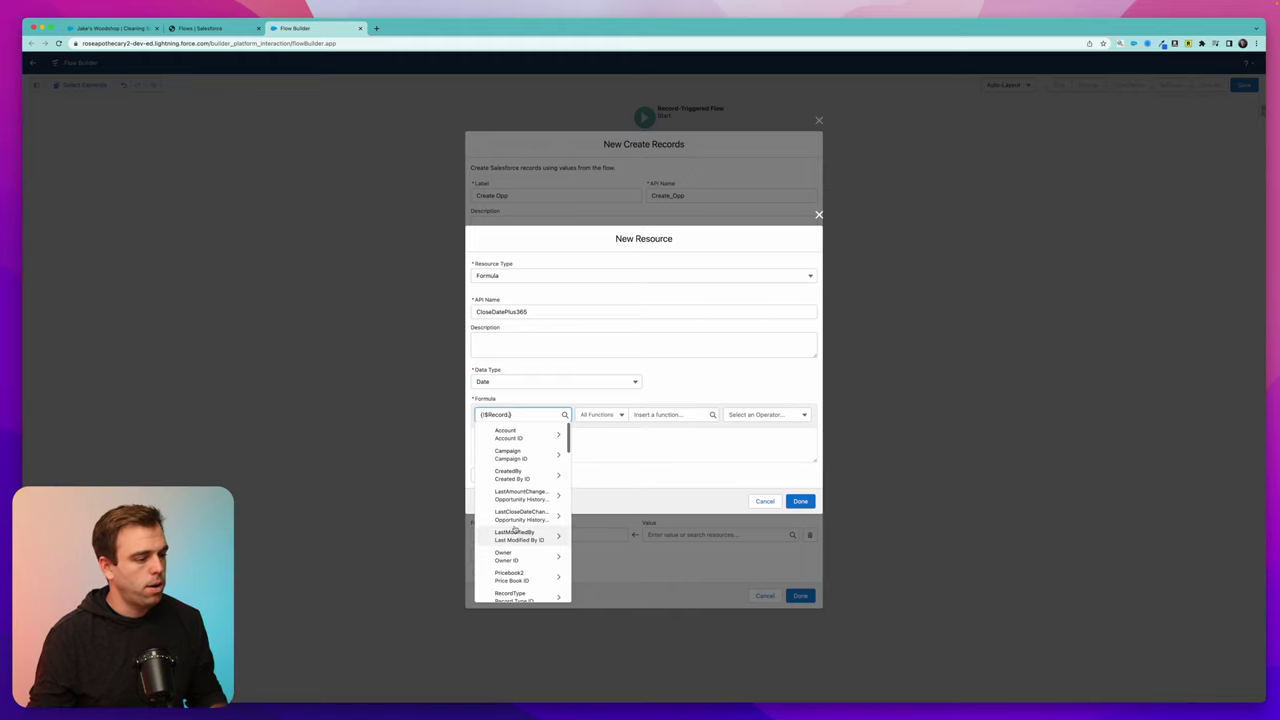
text(close)
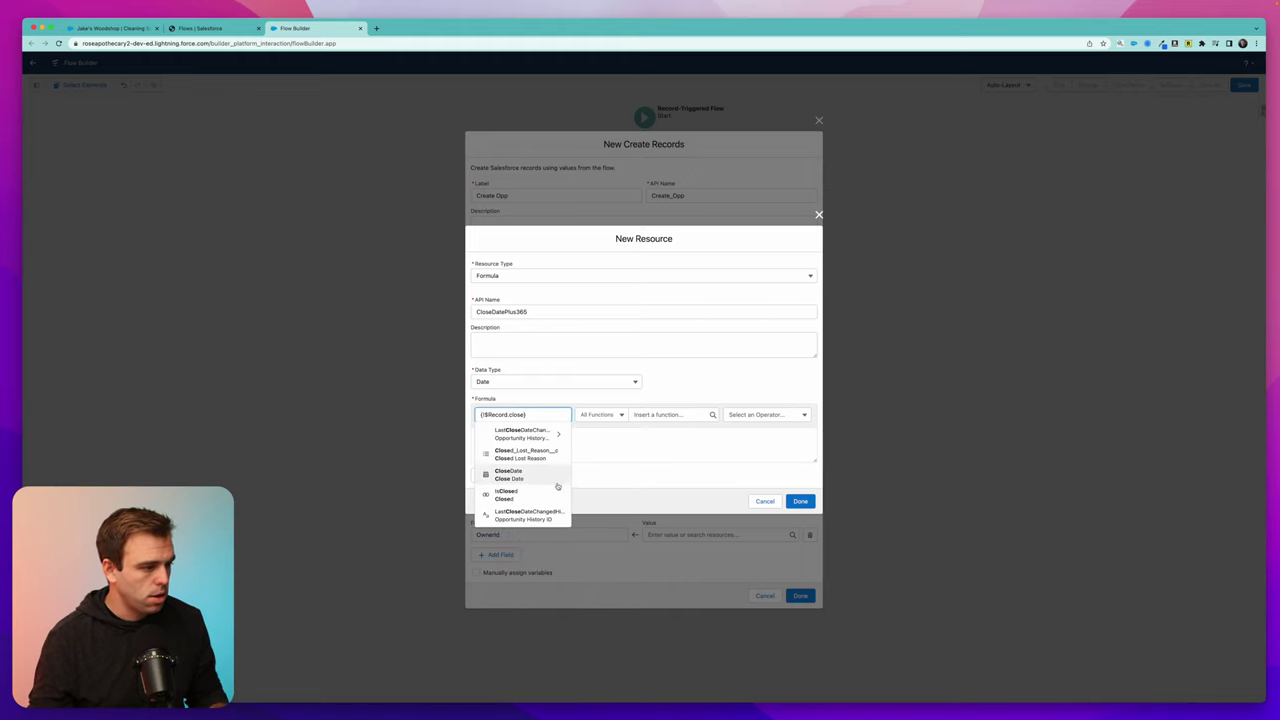
click(510, 474)
click(576, 438)
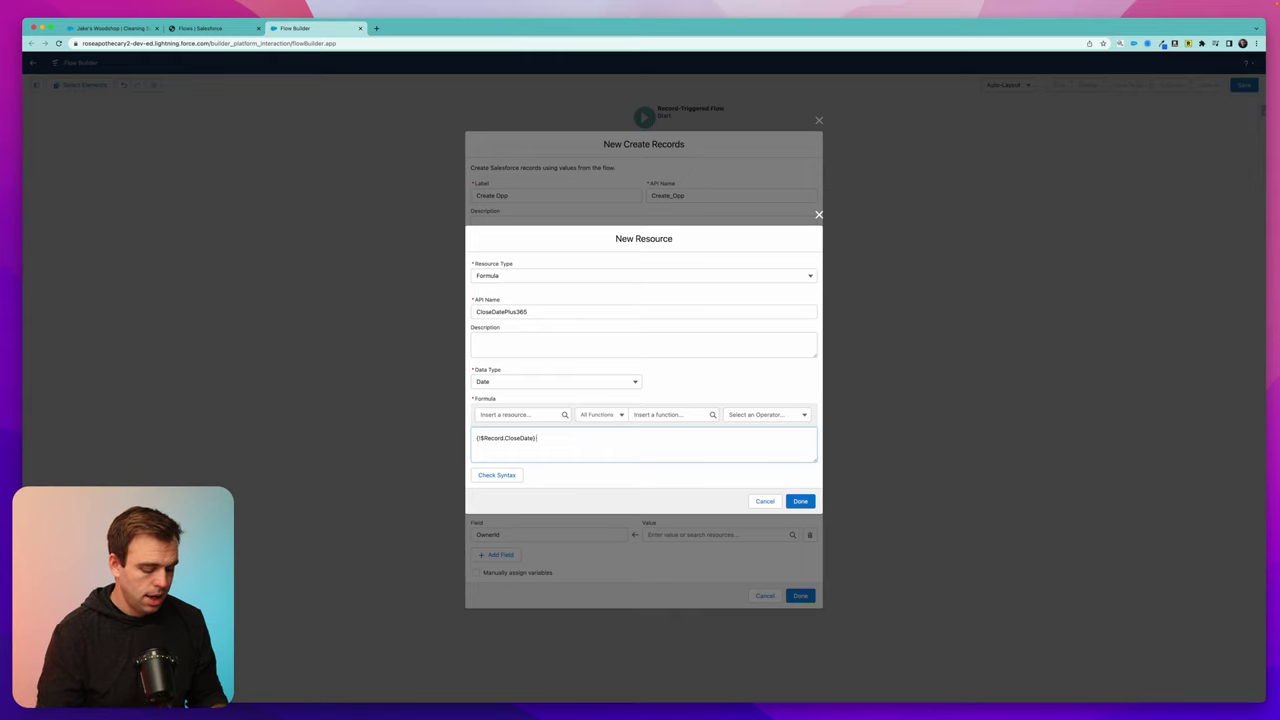
text(+ 36)
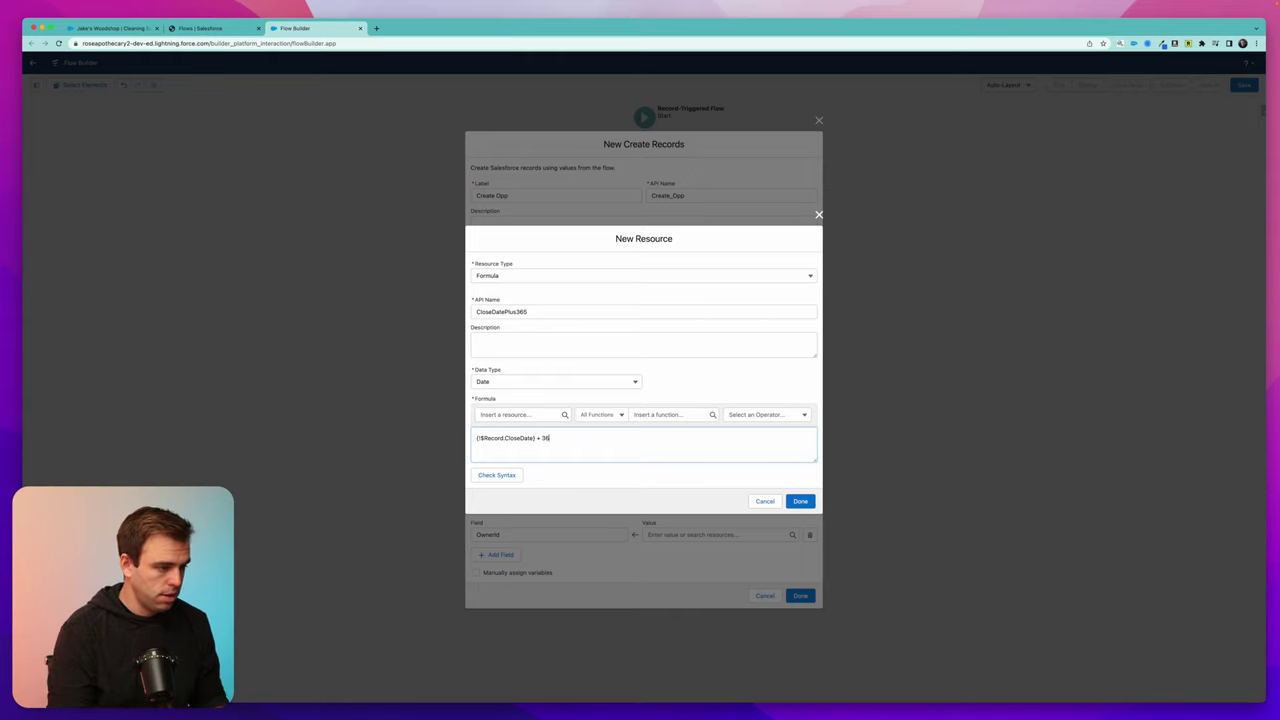
text(5)
click(497, 476)
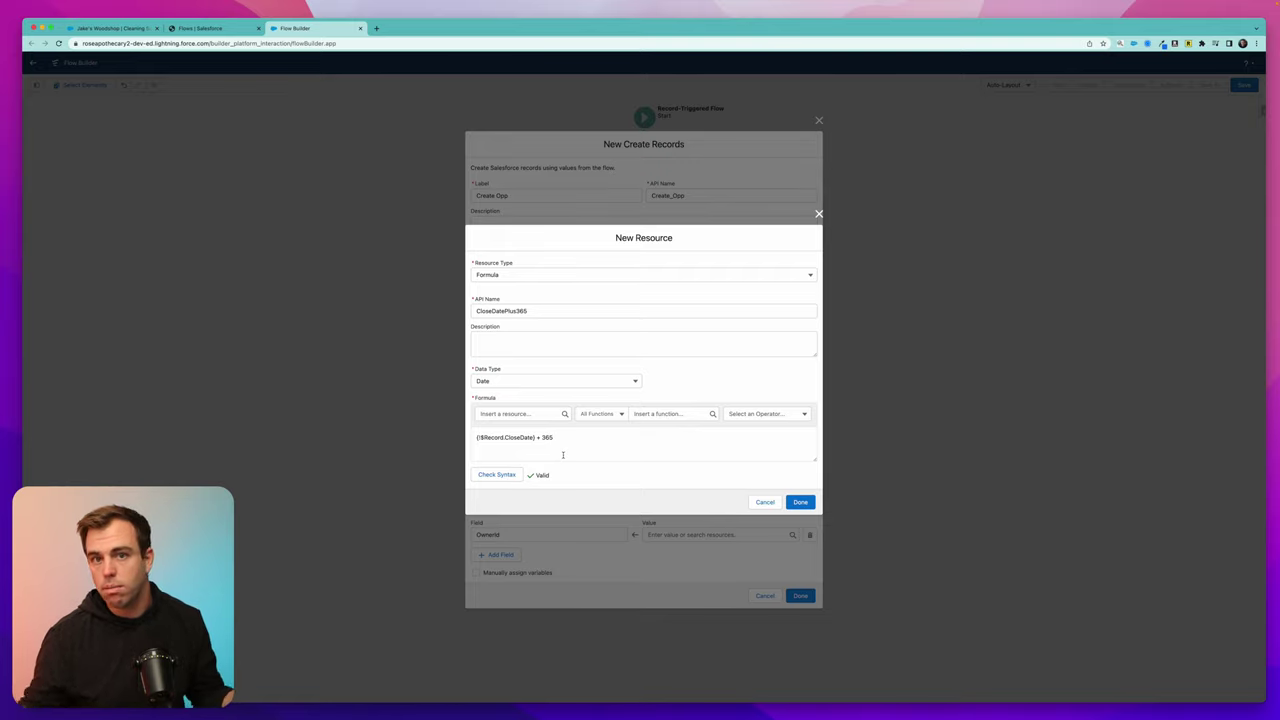
click(800, 501)
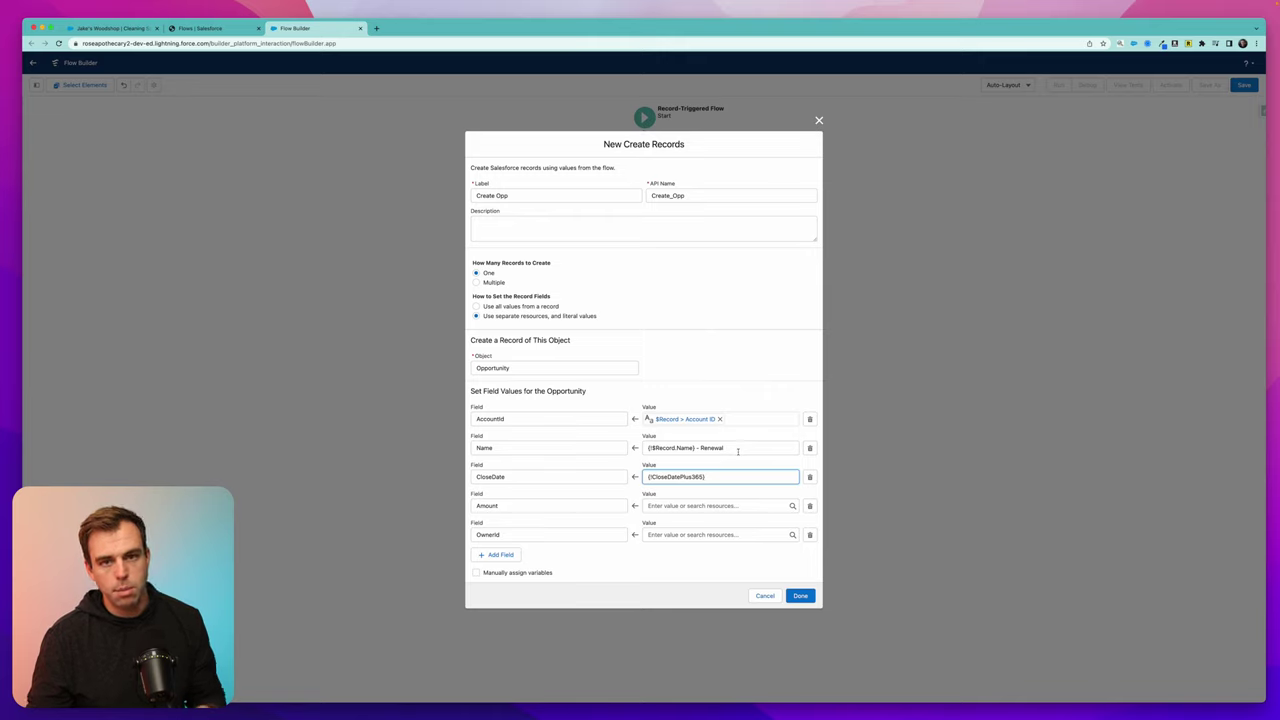
Set the Amount value to the triggering record's Amount ($Record > Amount)
click(738, 451)
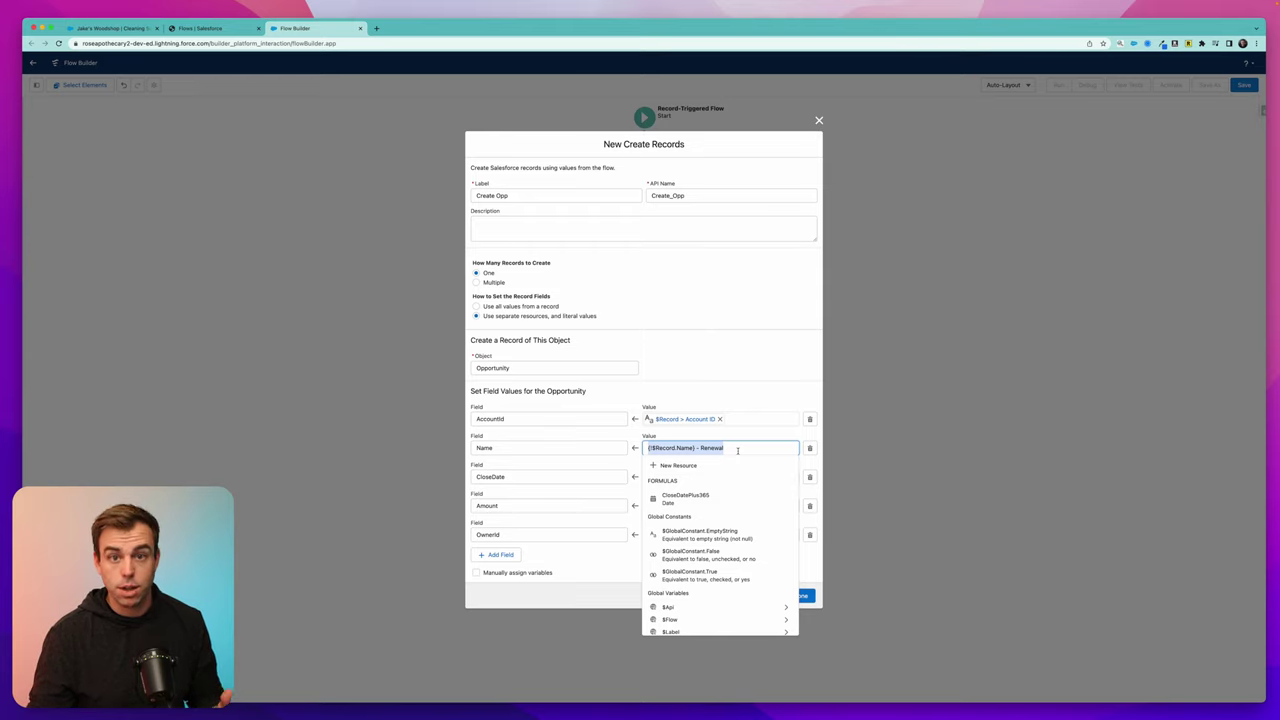
click(700, 477)
click(685, 524)
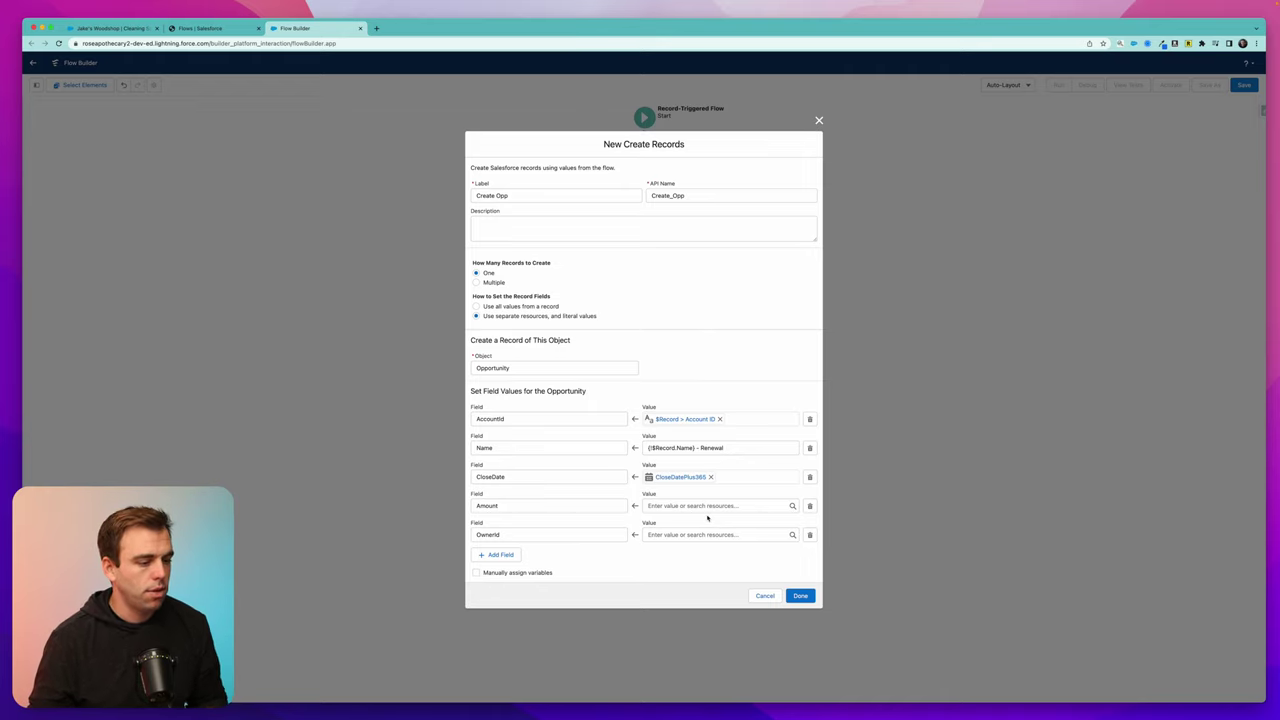
click(663, 507)
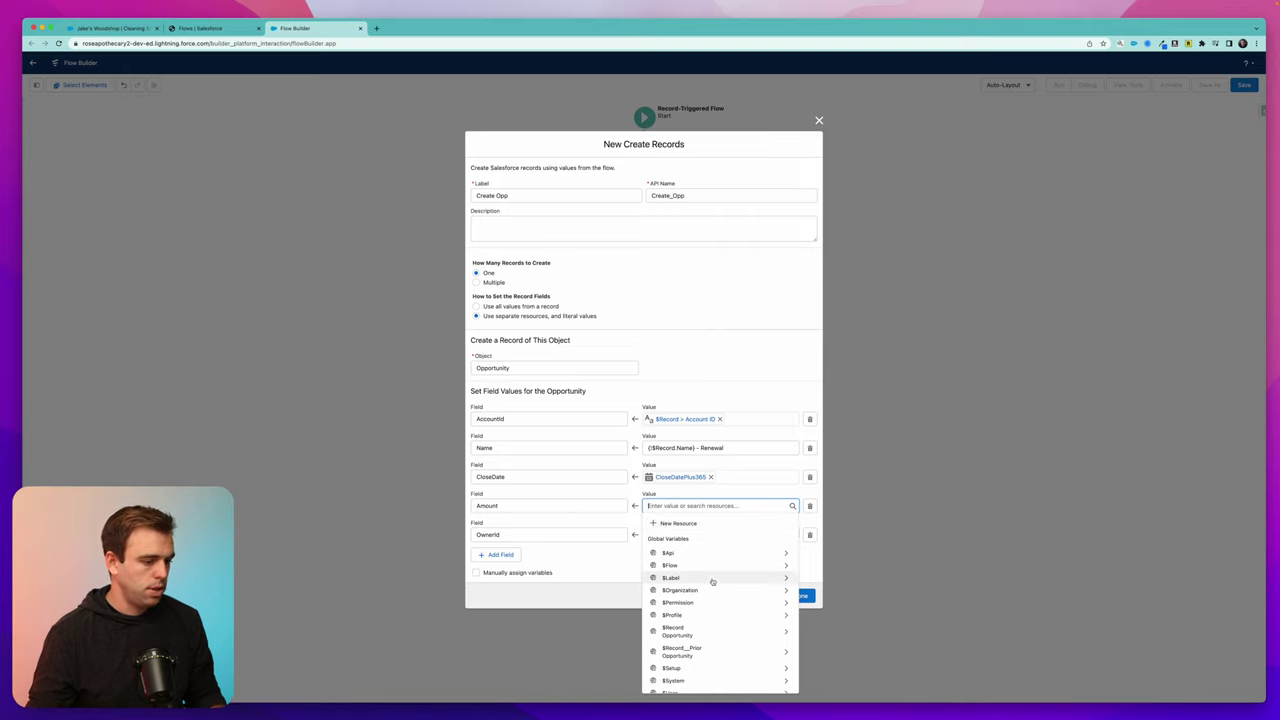
scroll(712, 581, down, 2)
click(692, 620)
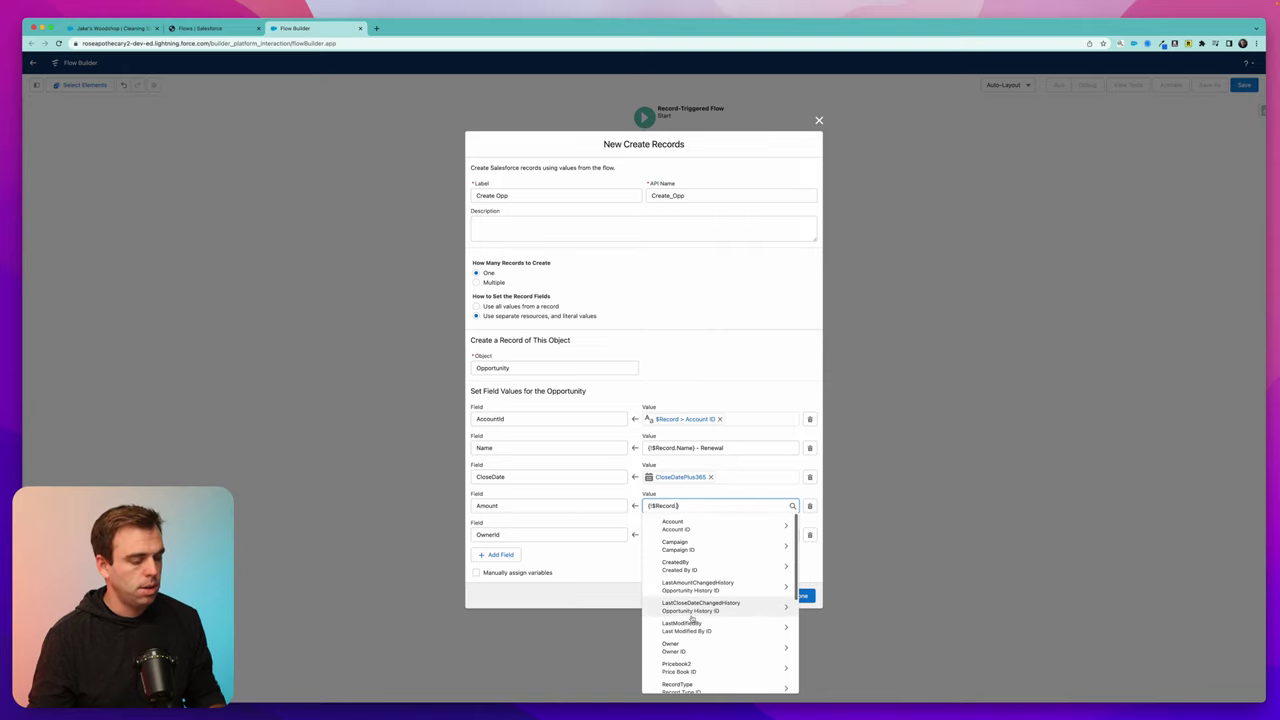
text(amoun)
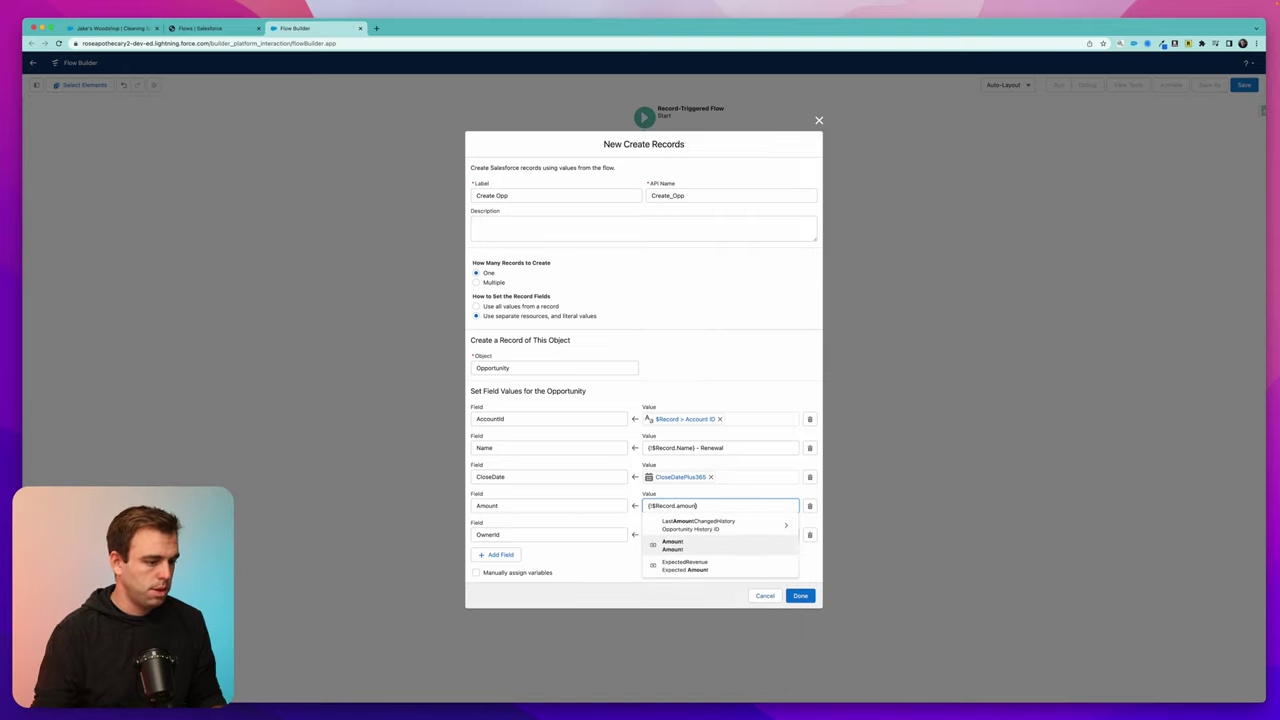
click(672, 545)
Set OwnerId to $Record > Owner ID and finish the Create Opp element
click(682, 535)
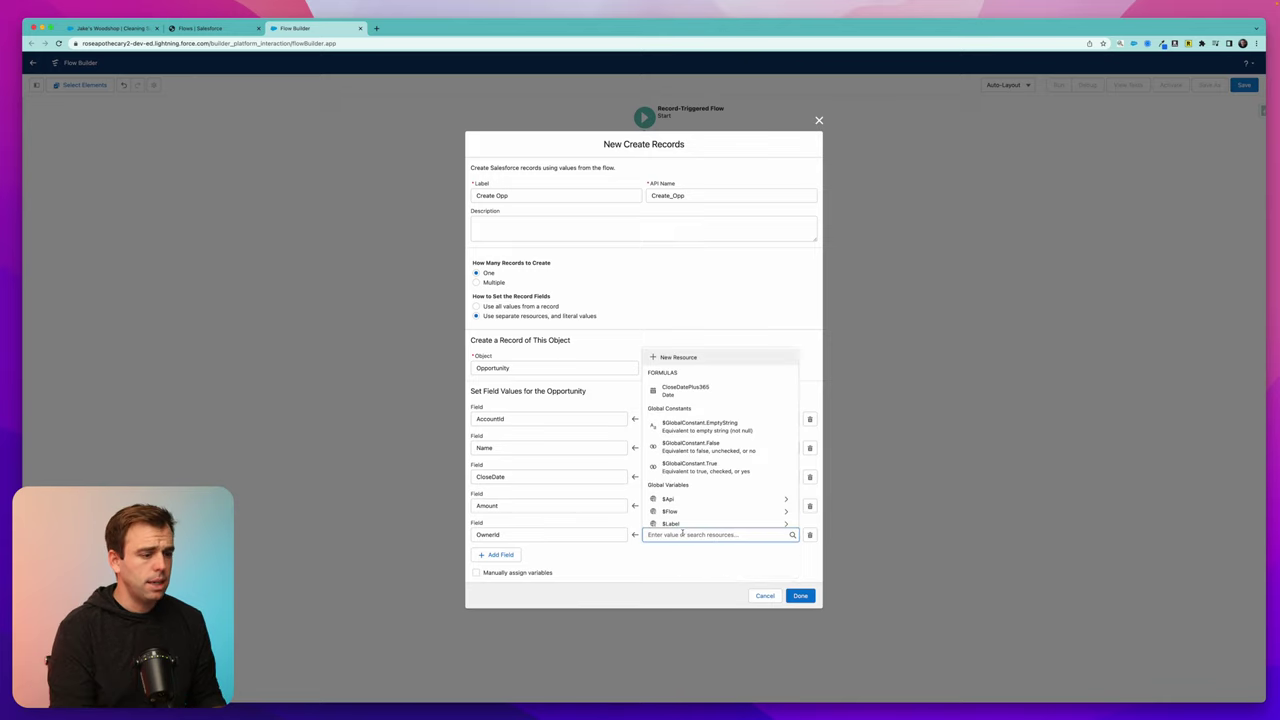
text($Record.id)
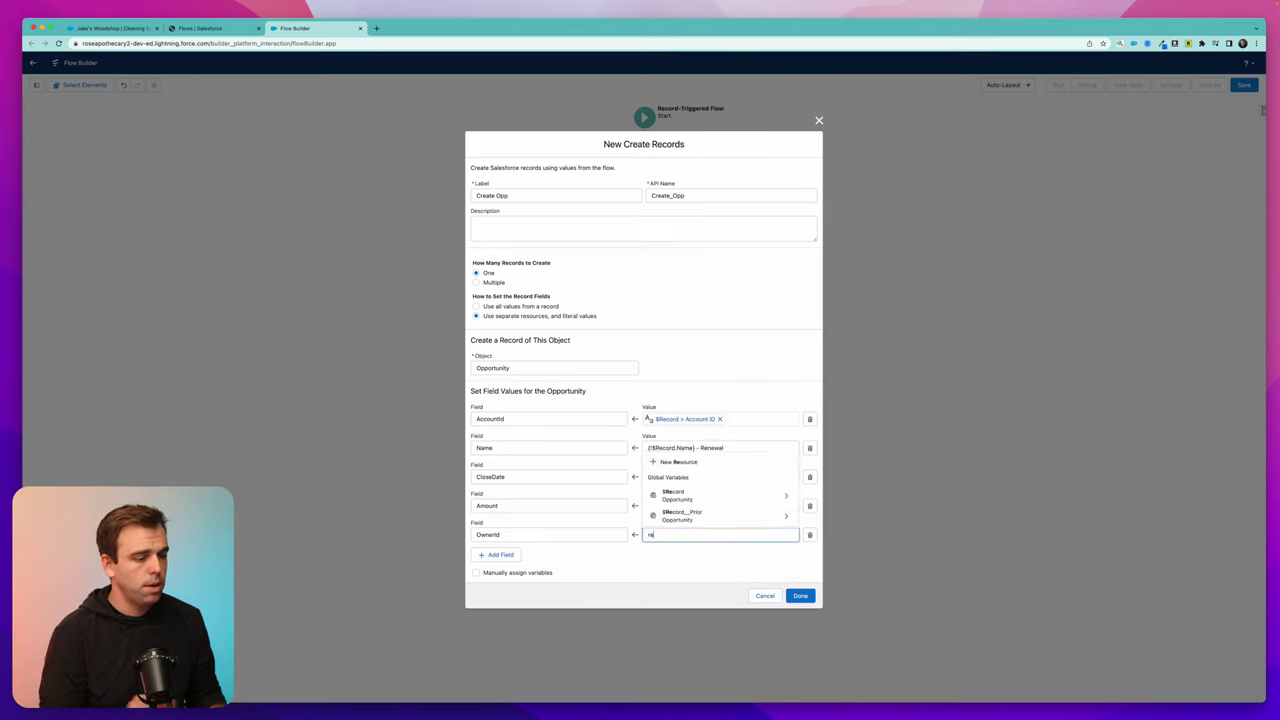
text(wner ID)
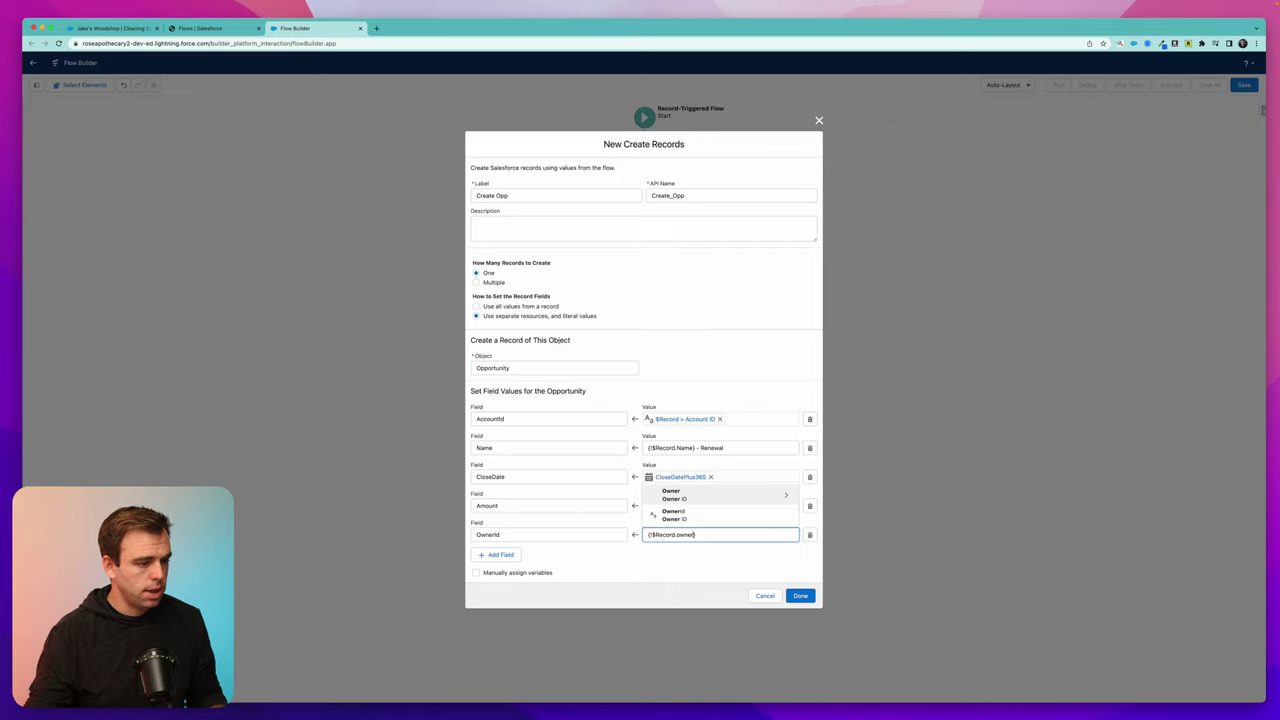
click(672, 515)
click(799, 595)
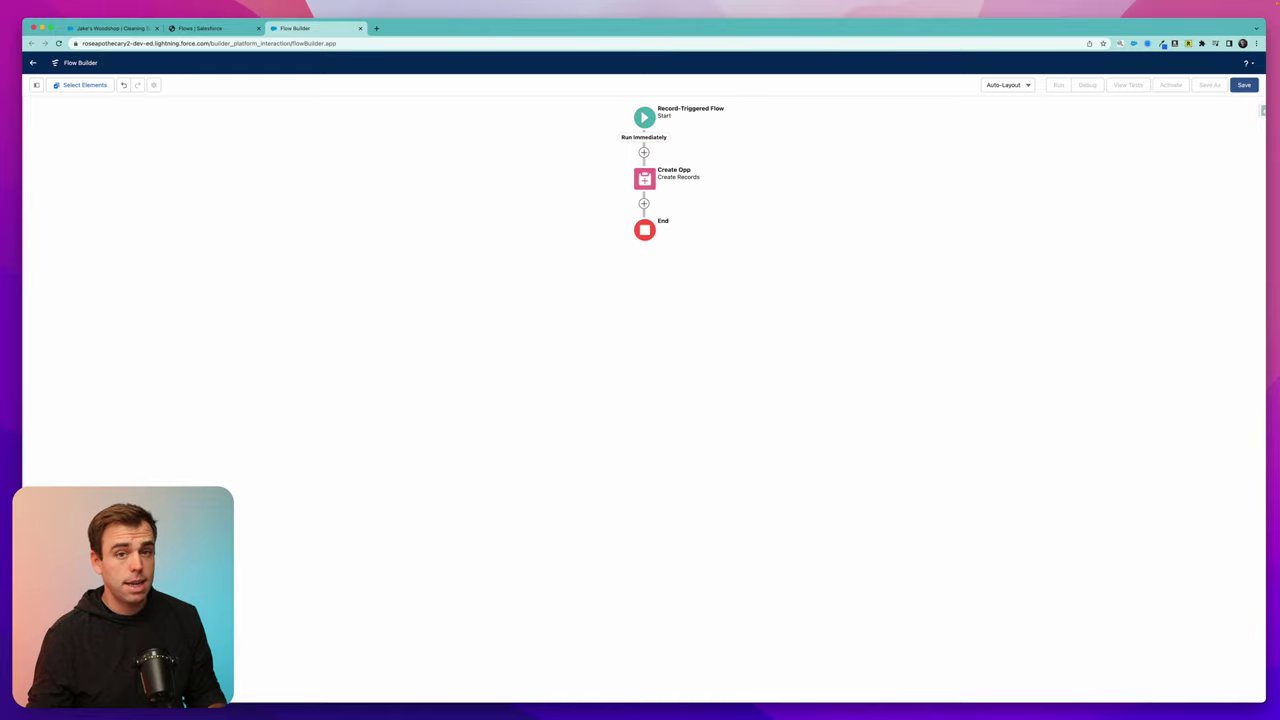
Create a new Number formula resource named NewCloseDateYear
click(1244, 84)
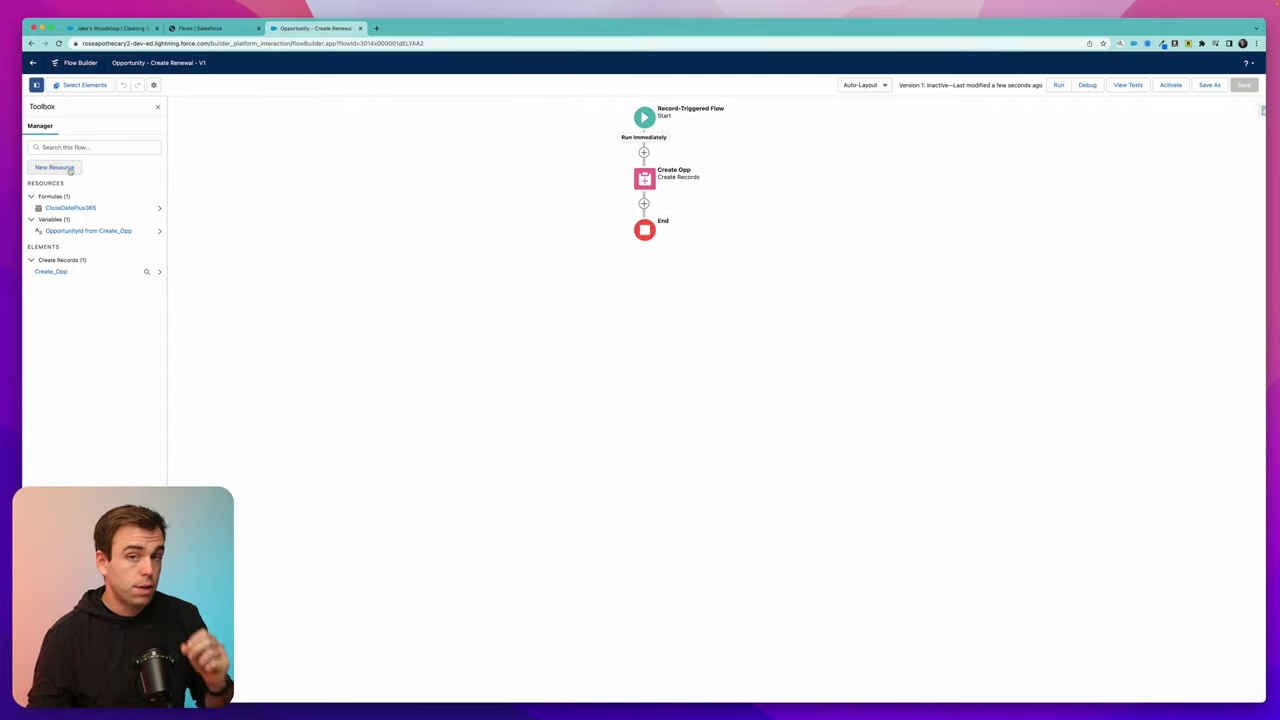
click(68, 170)
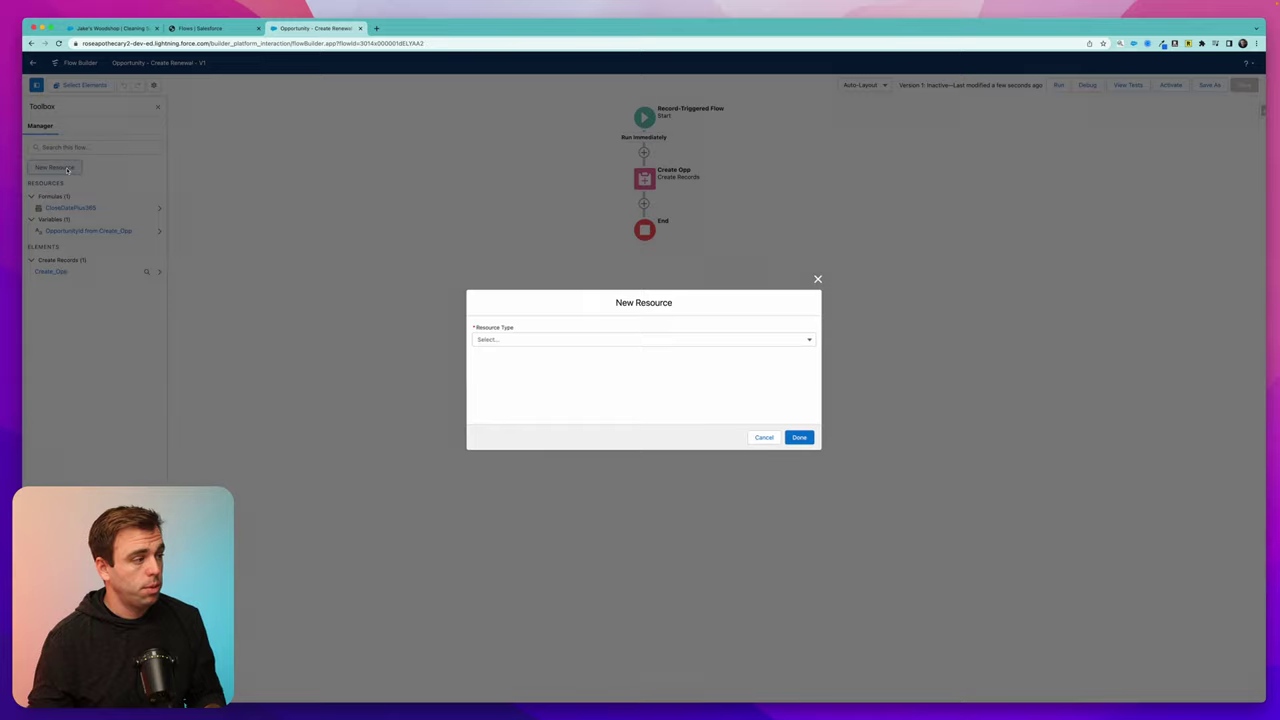
click(627, 340)
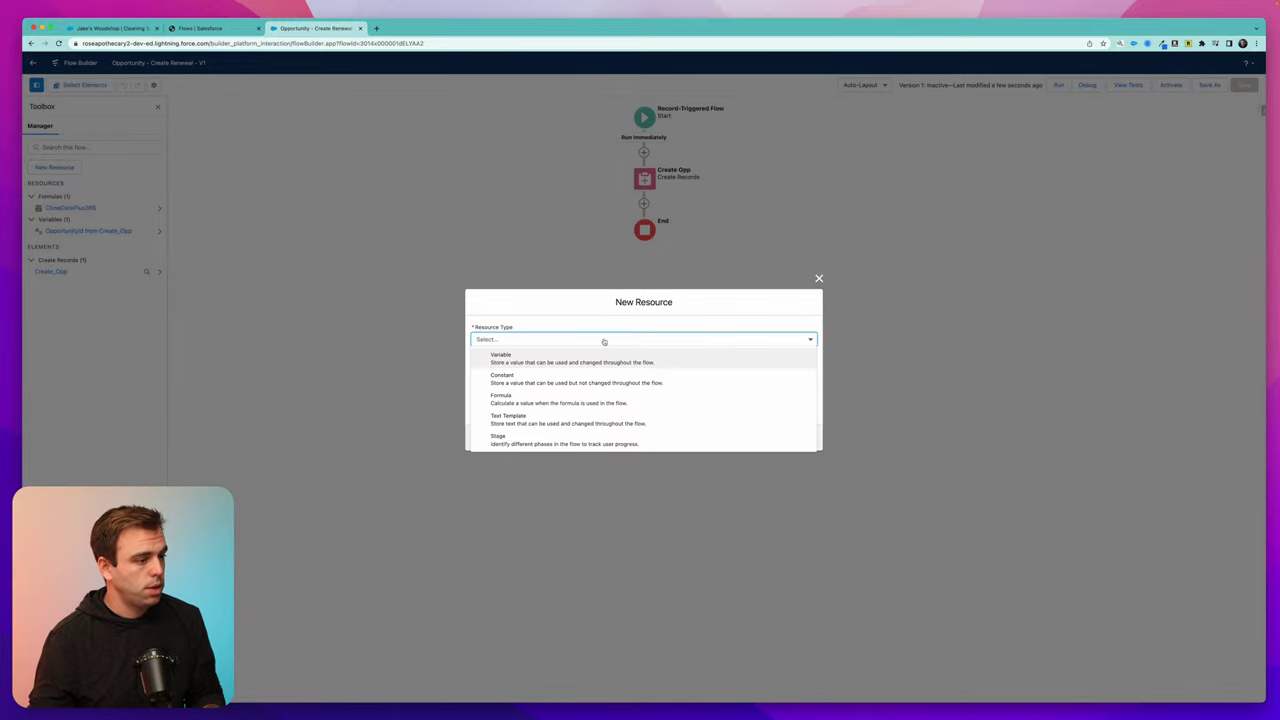
click(510, 399)
click(502, 310)
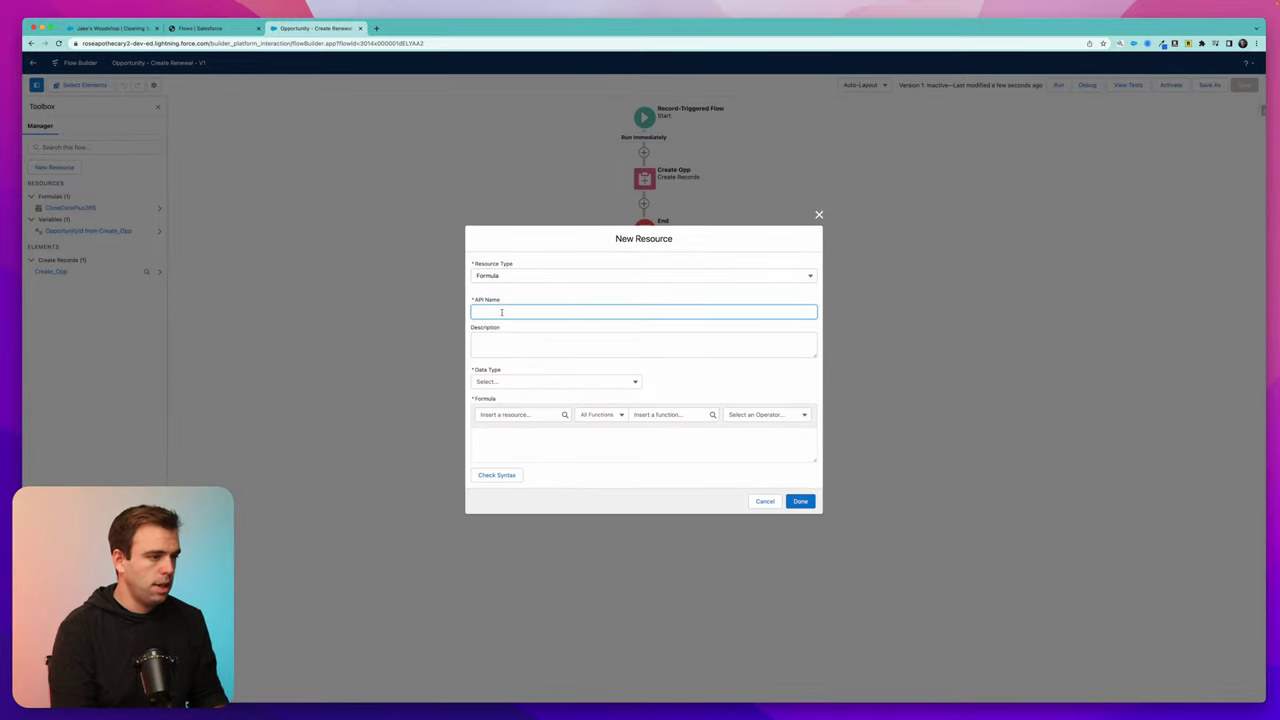
text(NewClose)
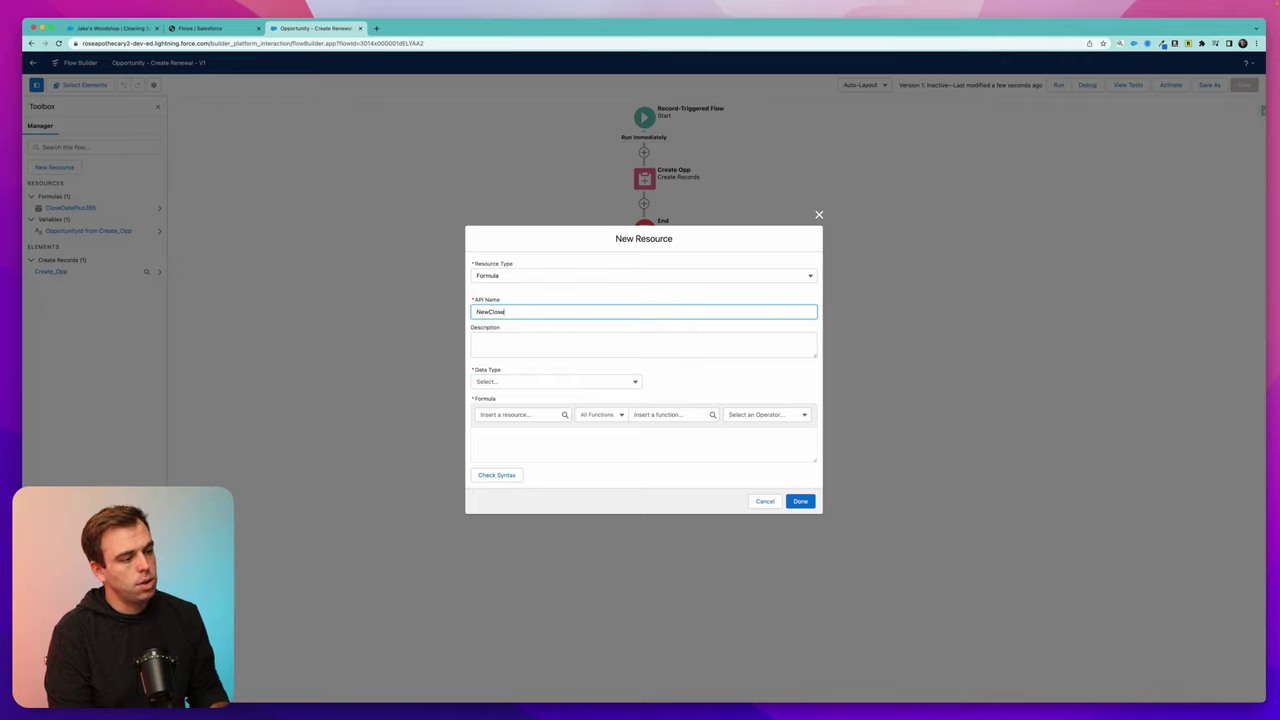
text(DateYear)
click(530, 381)
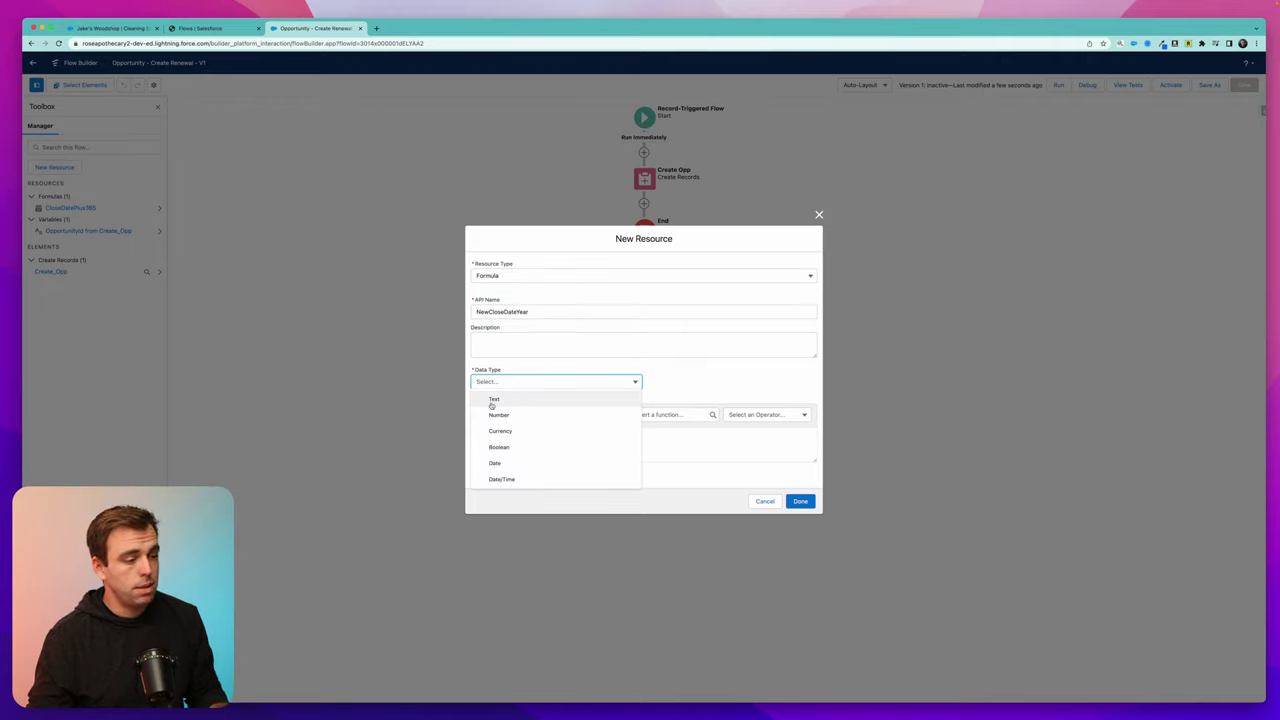
click(503, 415)
Make the formula YEAR({!CloseDatePlus365}) with 0 decimal places, check syntax, and save it
click(505, 427)
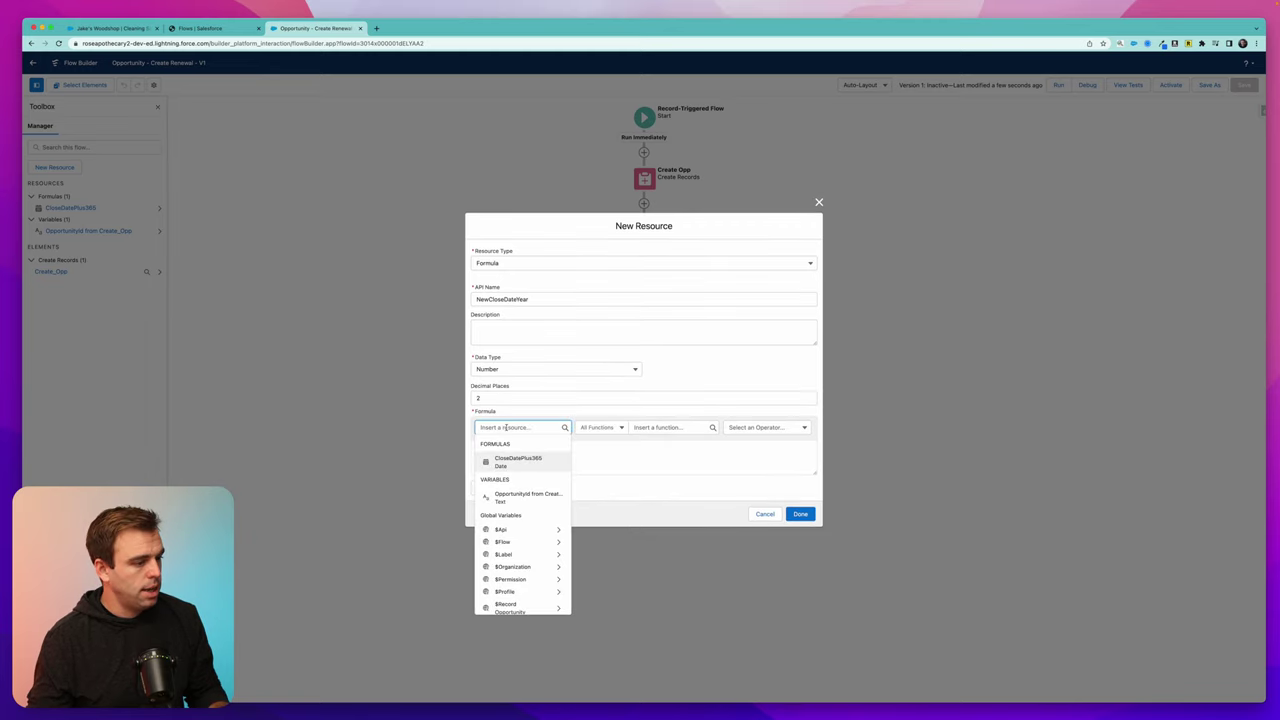
click(520, 466)
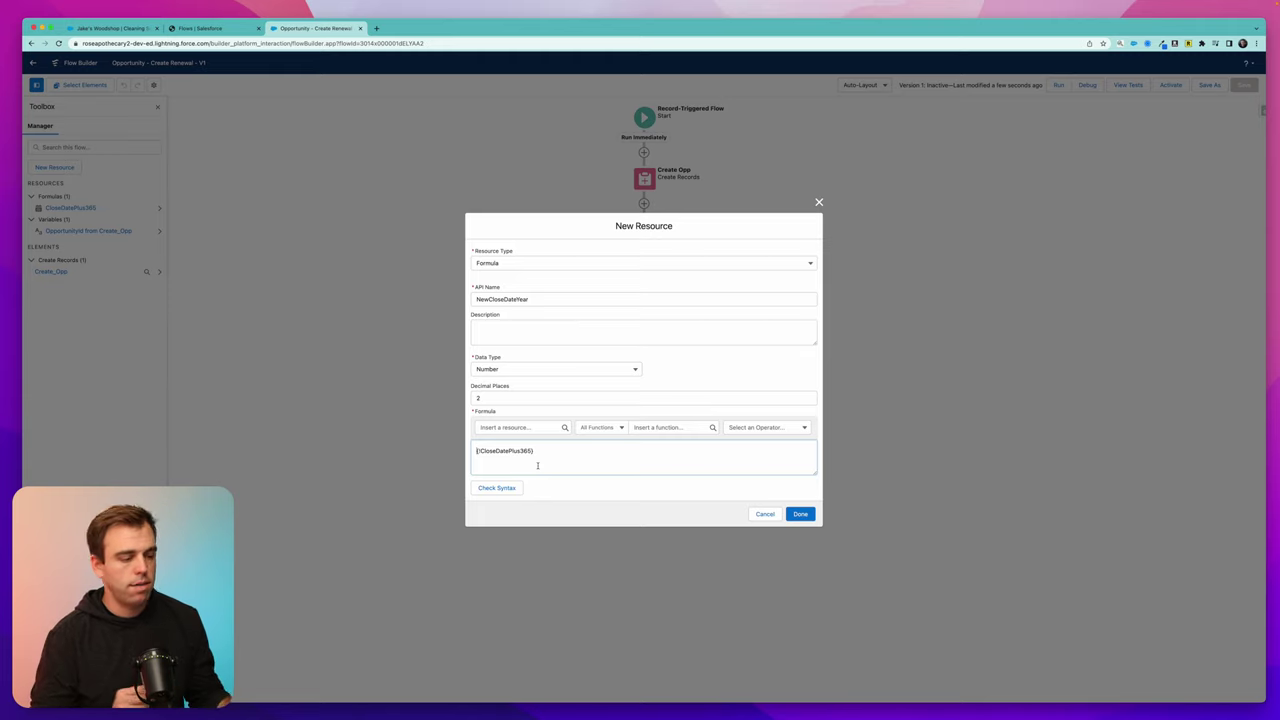
click(663, 428)
text(year)
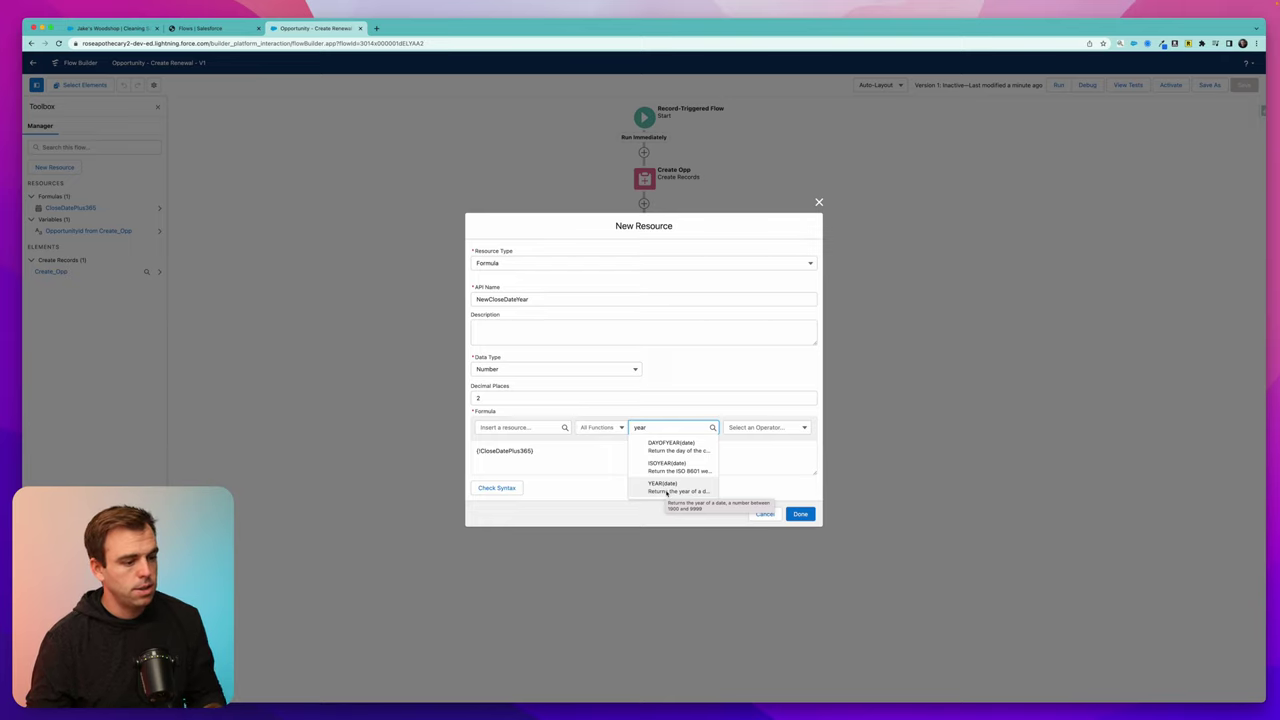
click(484, 462)
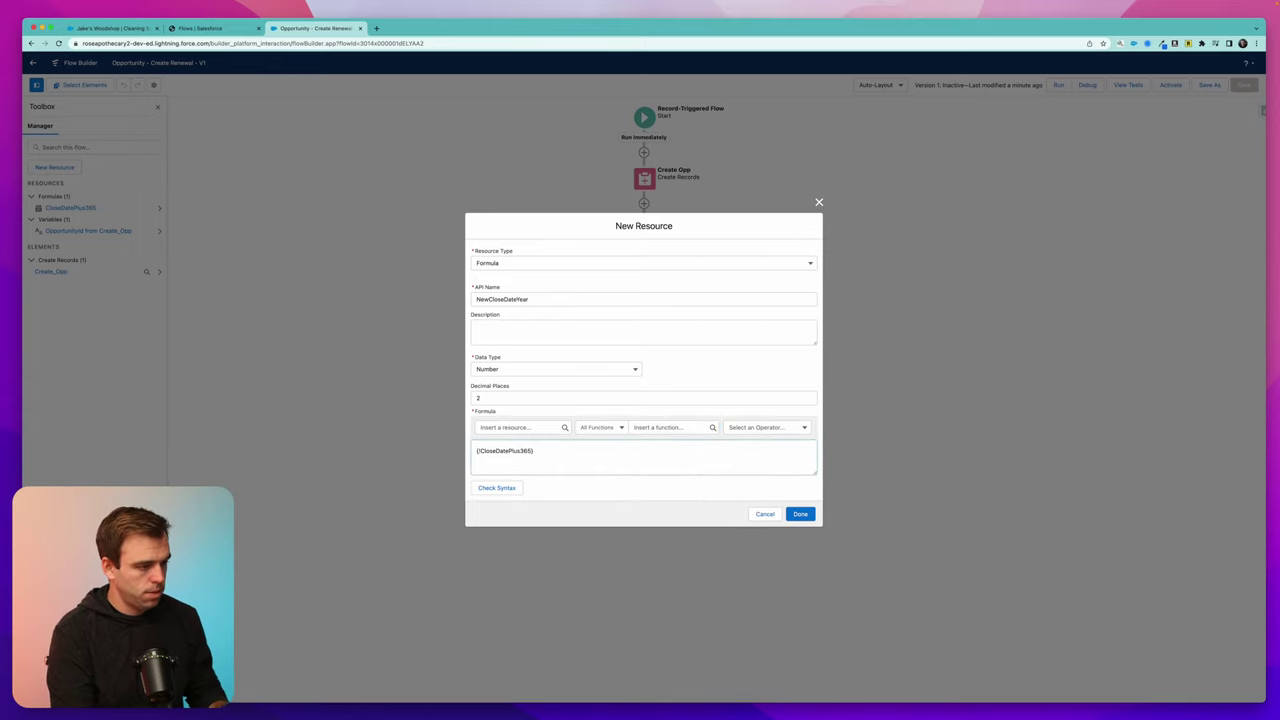
text(YEAR()
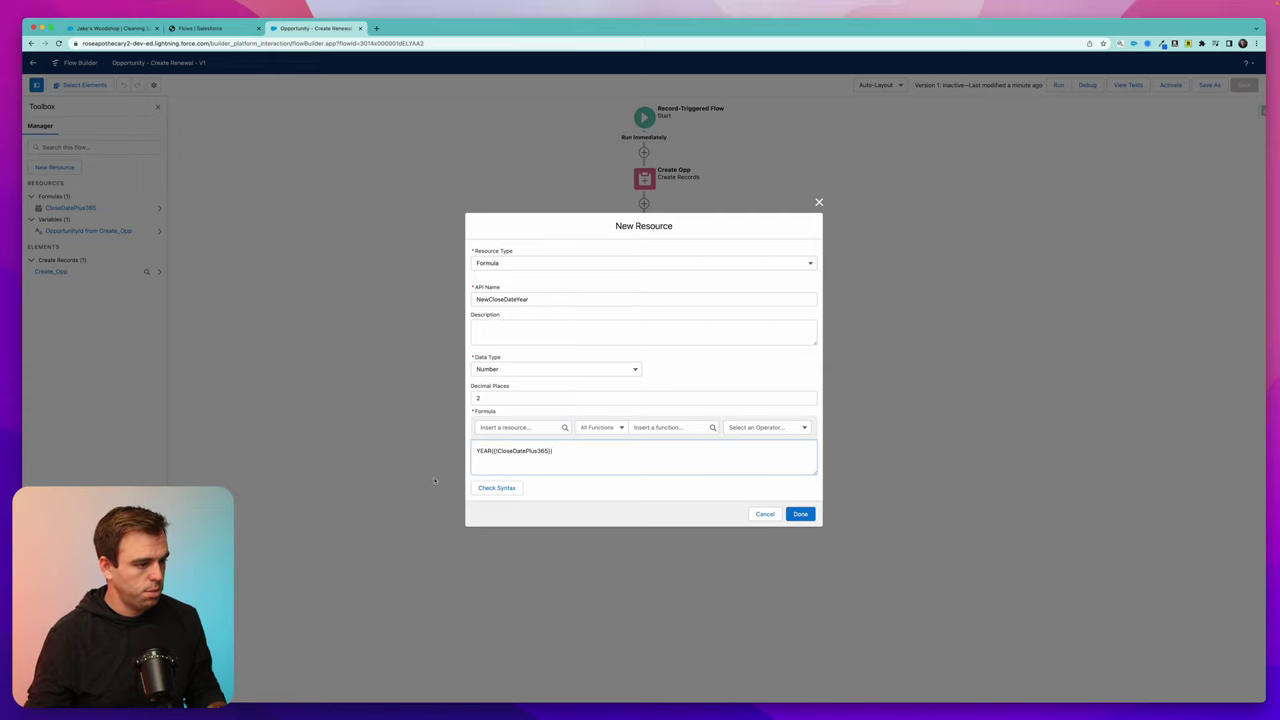
click(492, 488)
click(483, 399)
key(BackSpace)
text(0)
click(758, 380)
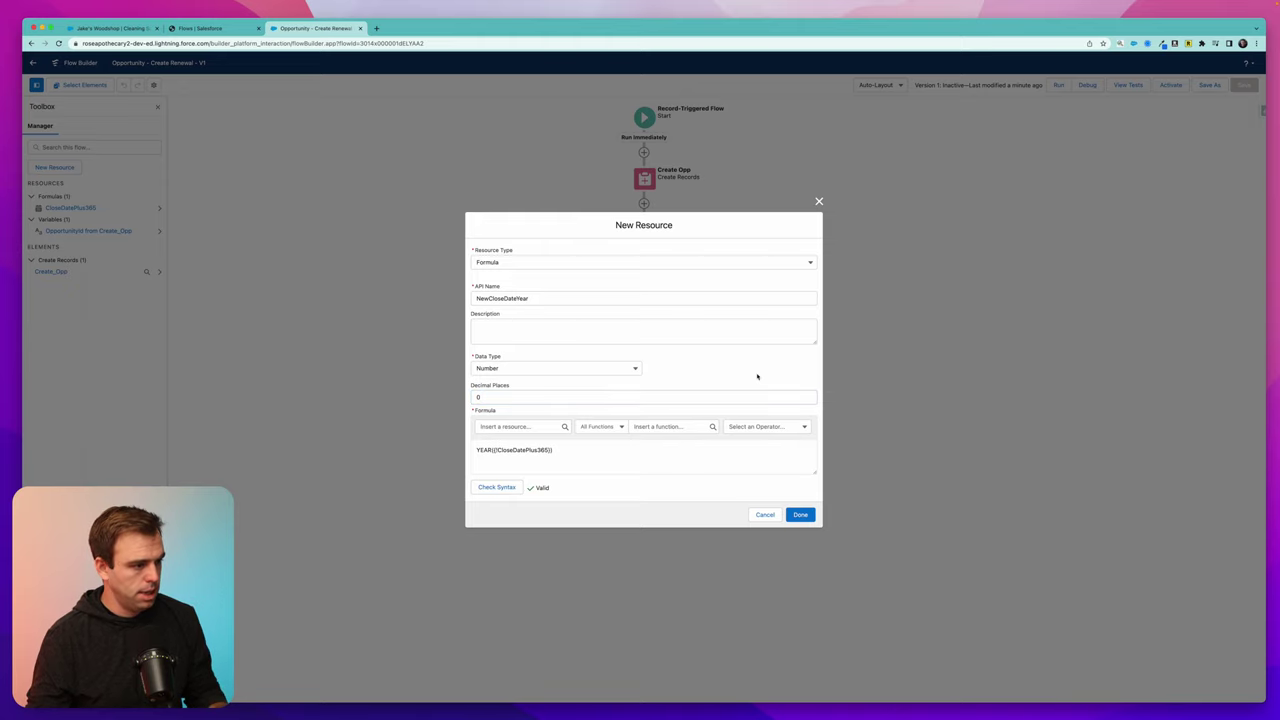
click(800, 514)
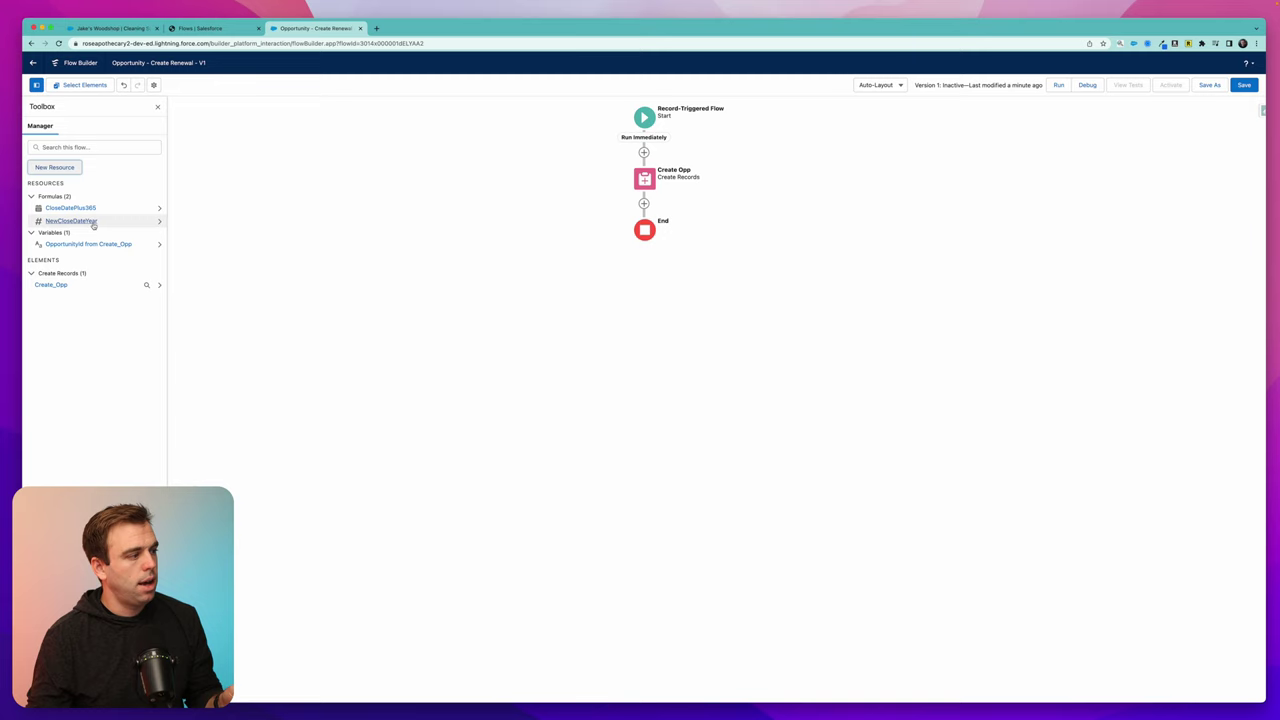
Create a Text Template resource named OpportunityName with its body set to plain text
click(58, 170)
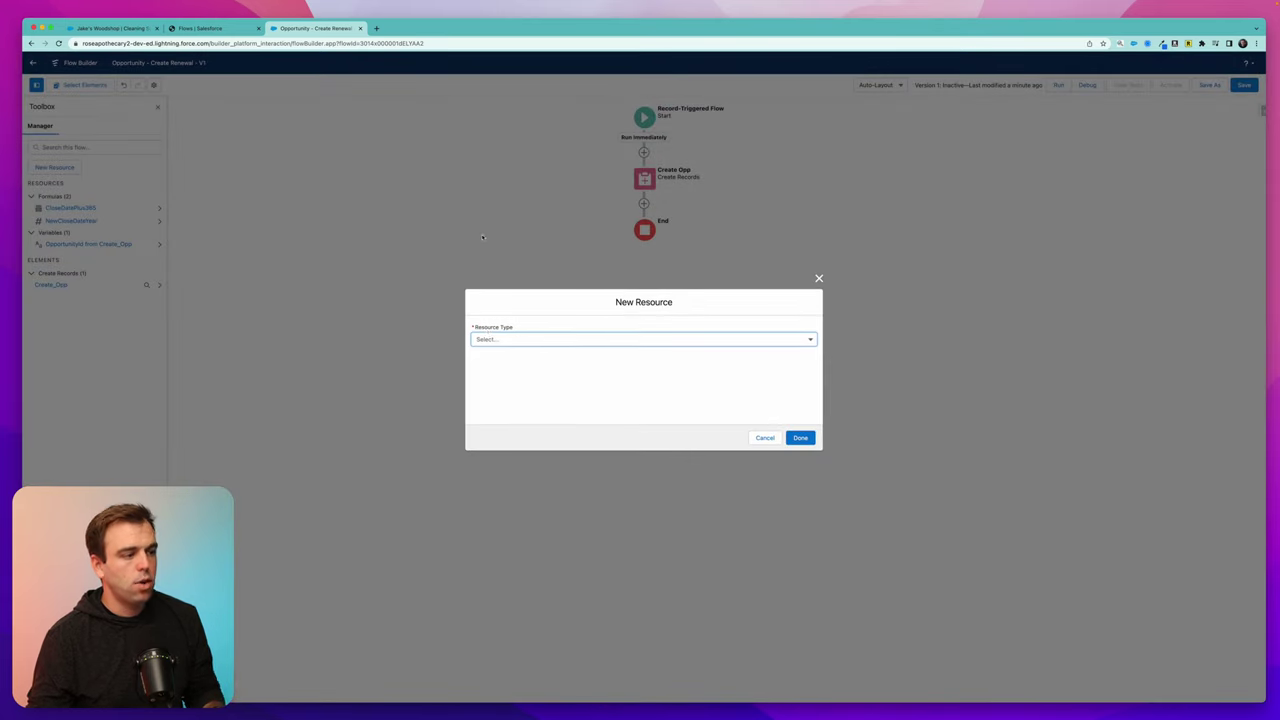
click(512, 340)
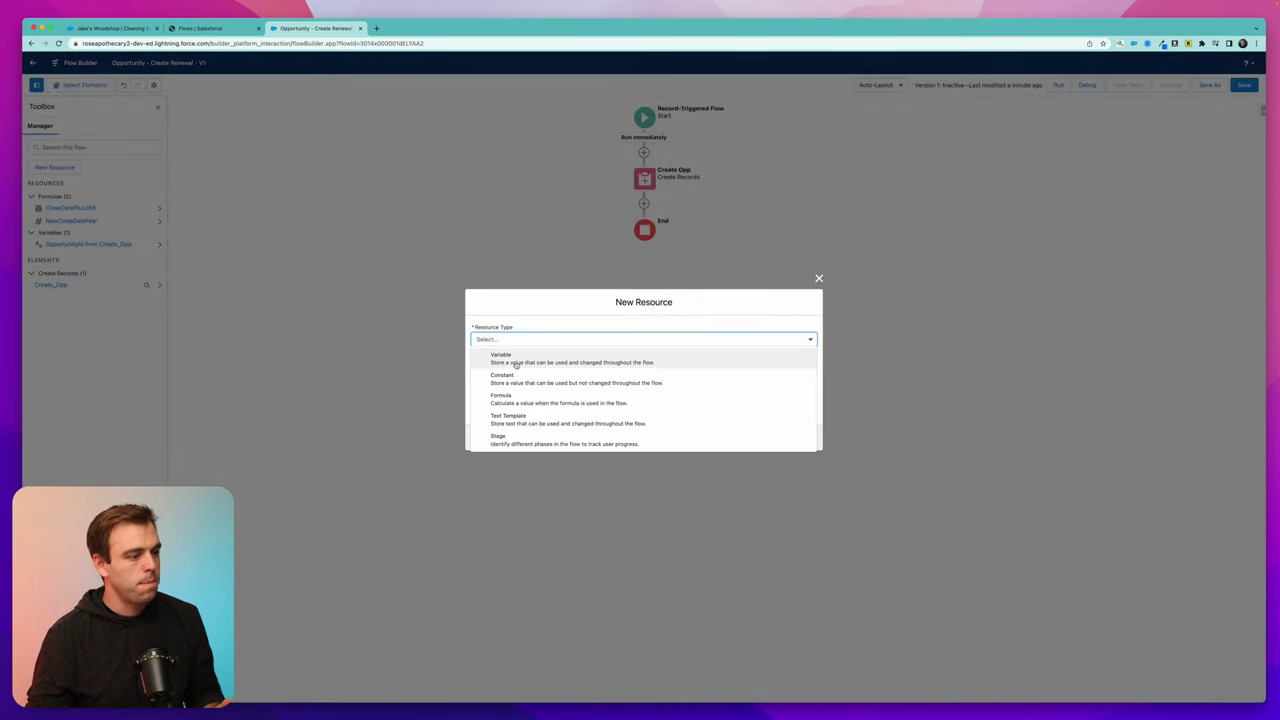
click(506, 416)
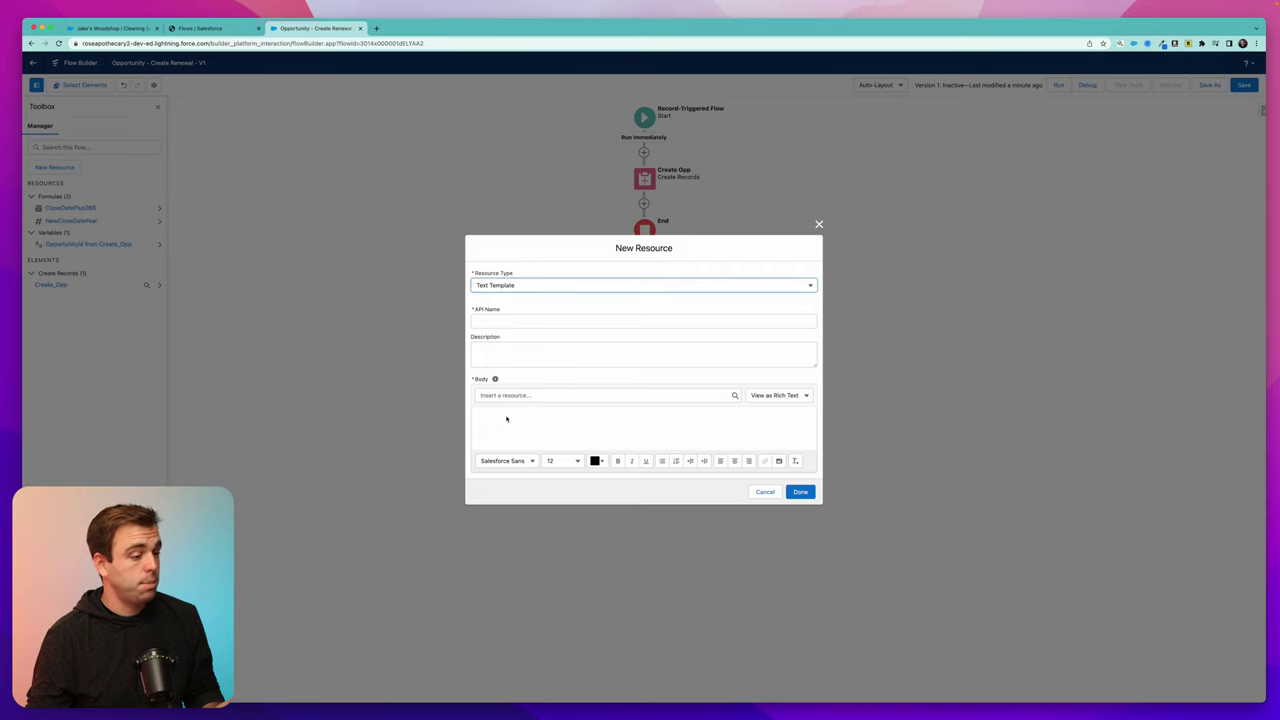
click(511, 321)
text(OpportunityName)
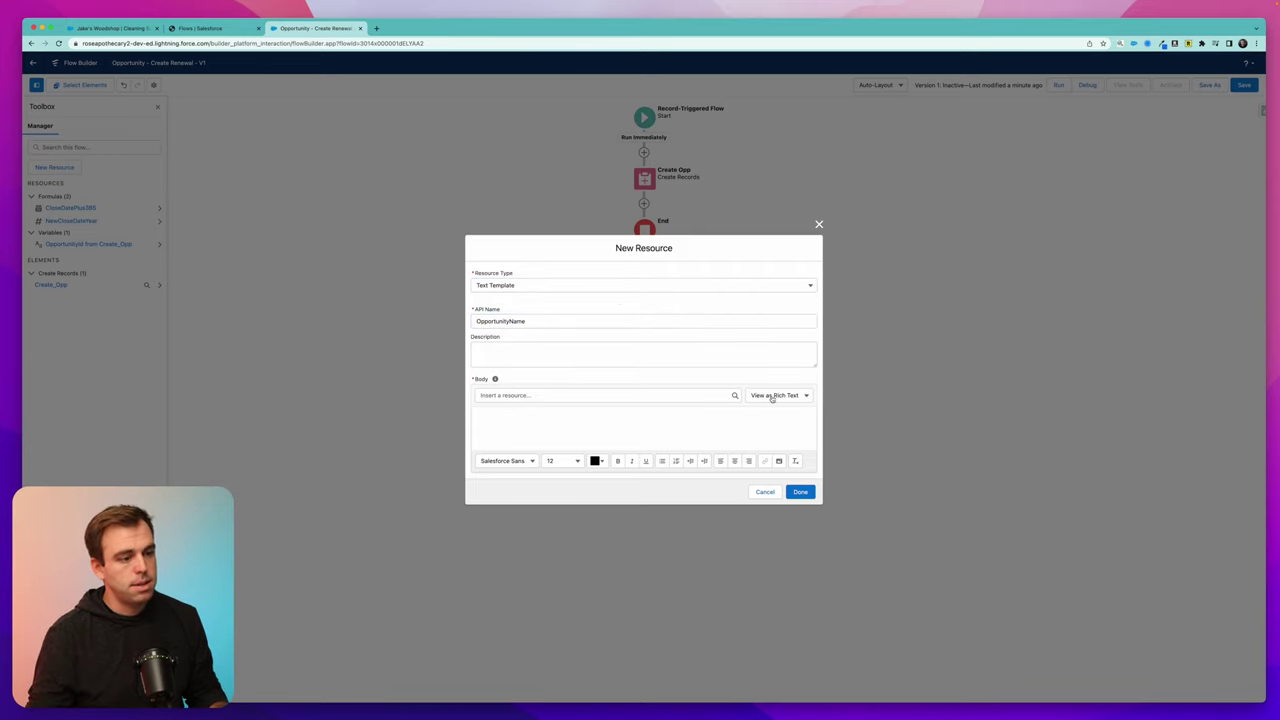
click(772, 396)
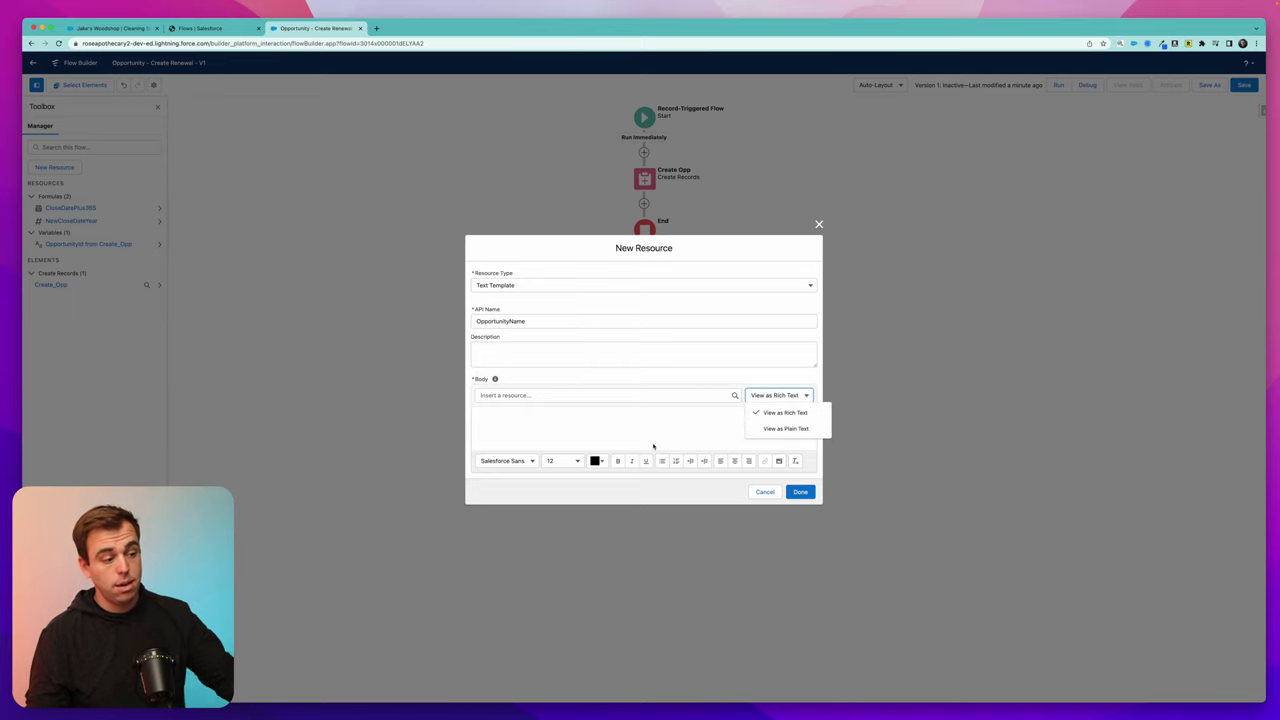
click(783, 429)
Fill the template body with {!NewCloseDateYear} Renewal - {!$Record.Name} and save it
click(588, 427)
click(573, 411)
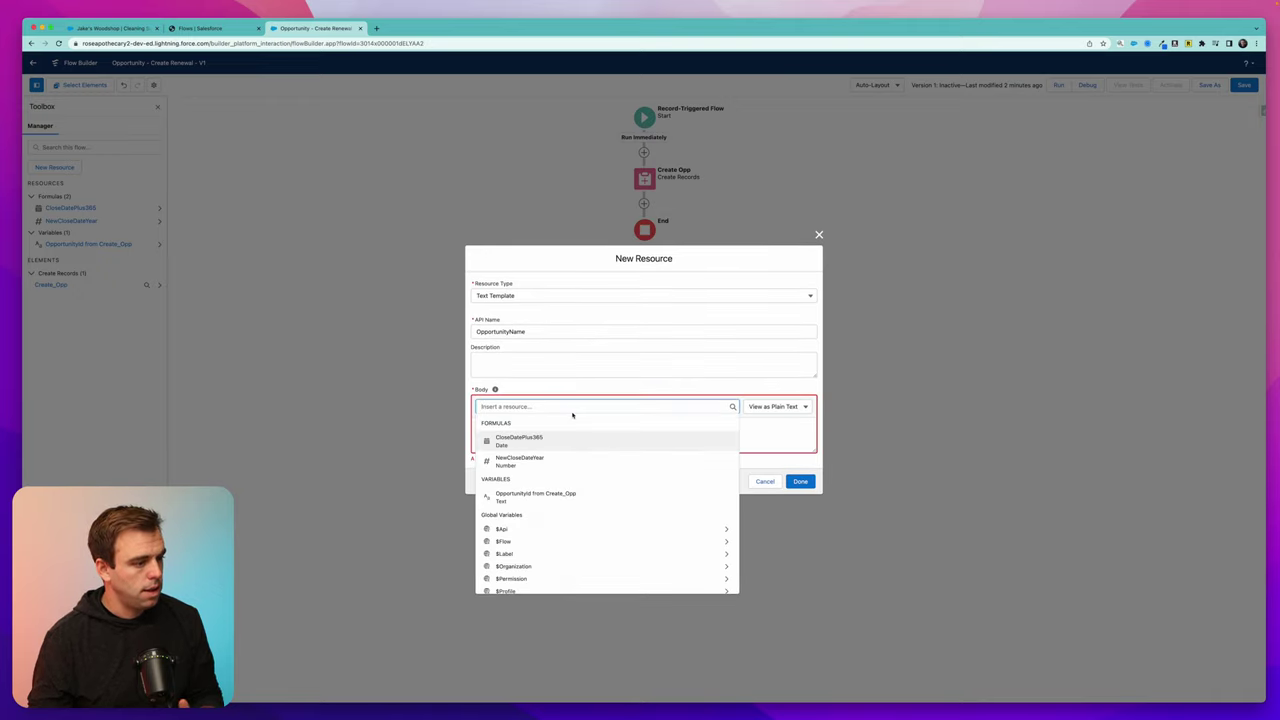
click(520, 461)
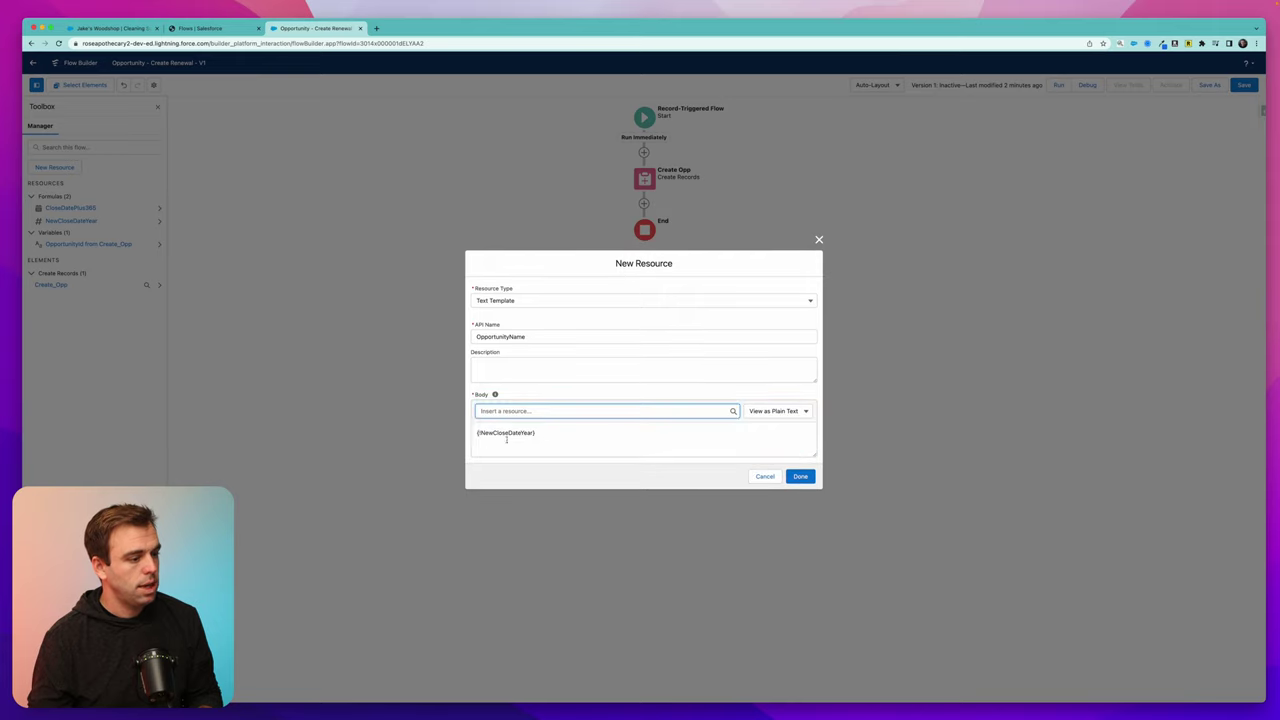
click(522, 409)
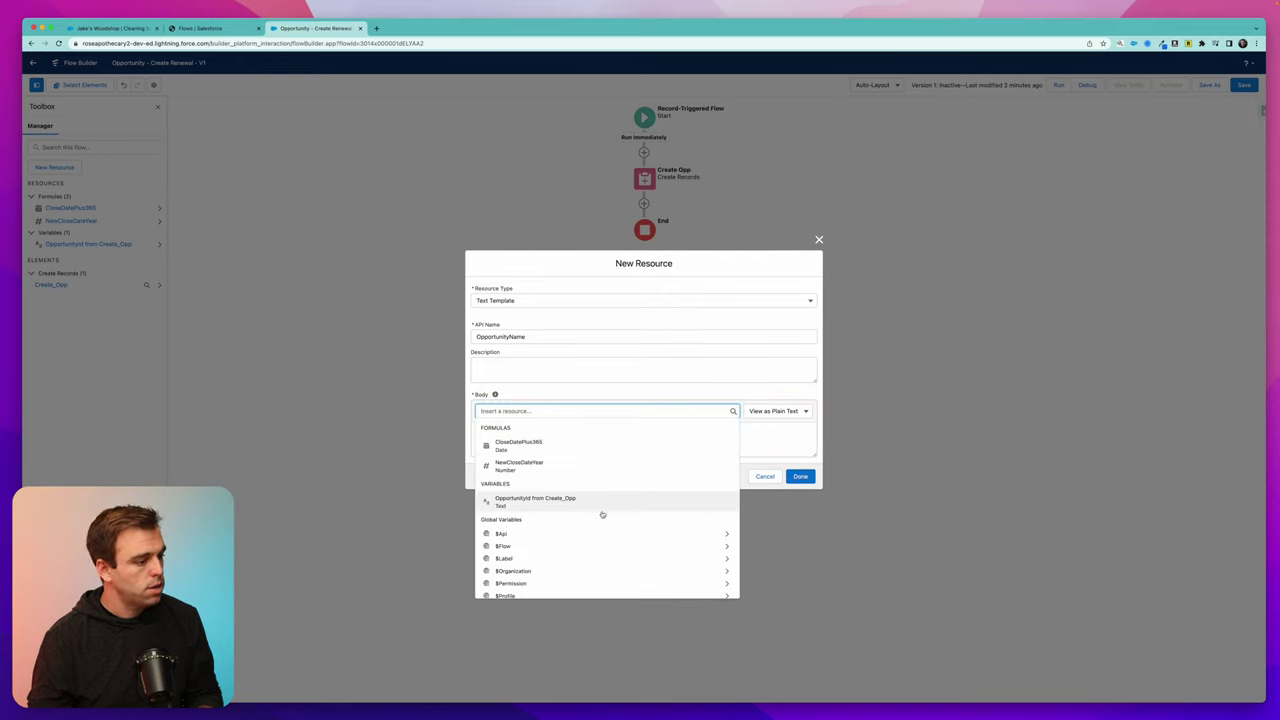
scroll(600, 510, down, 3)
click(567, 516)
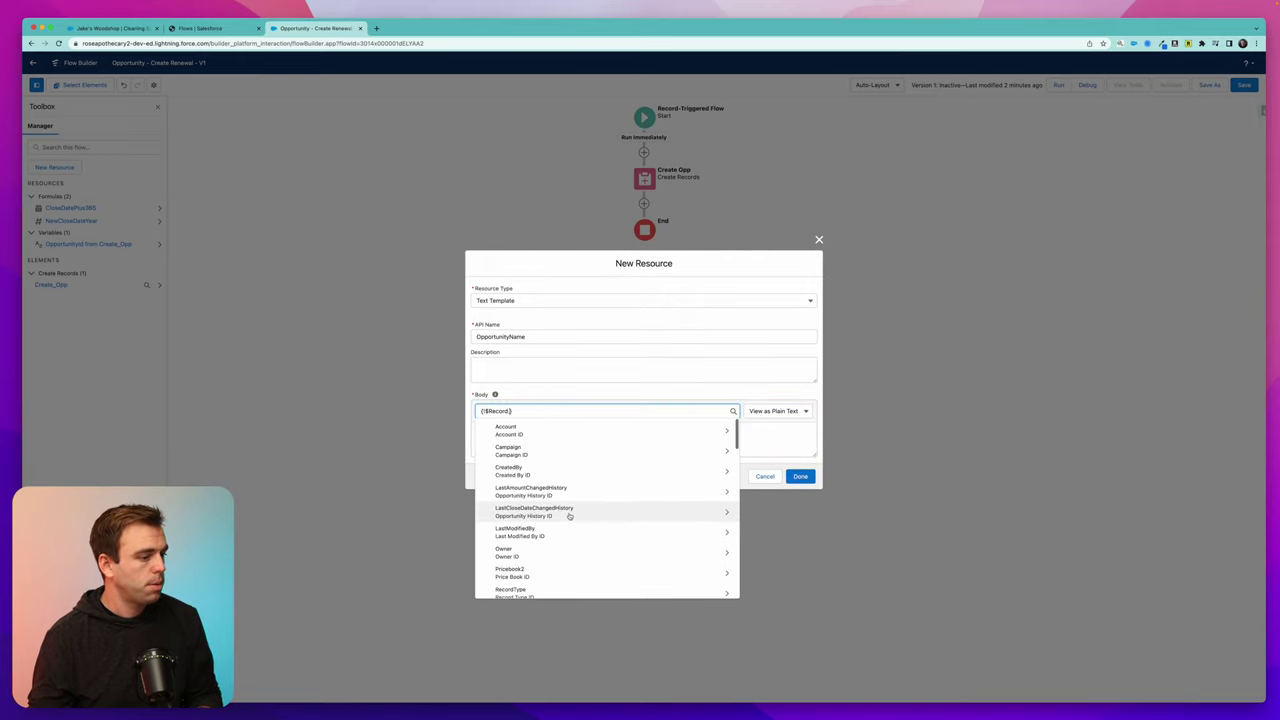
click(566, 517)
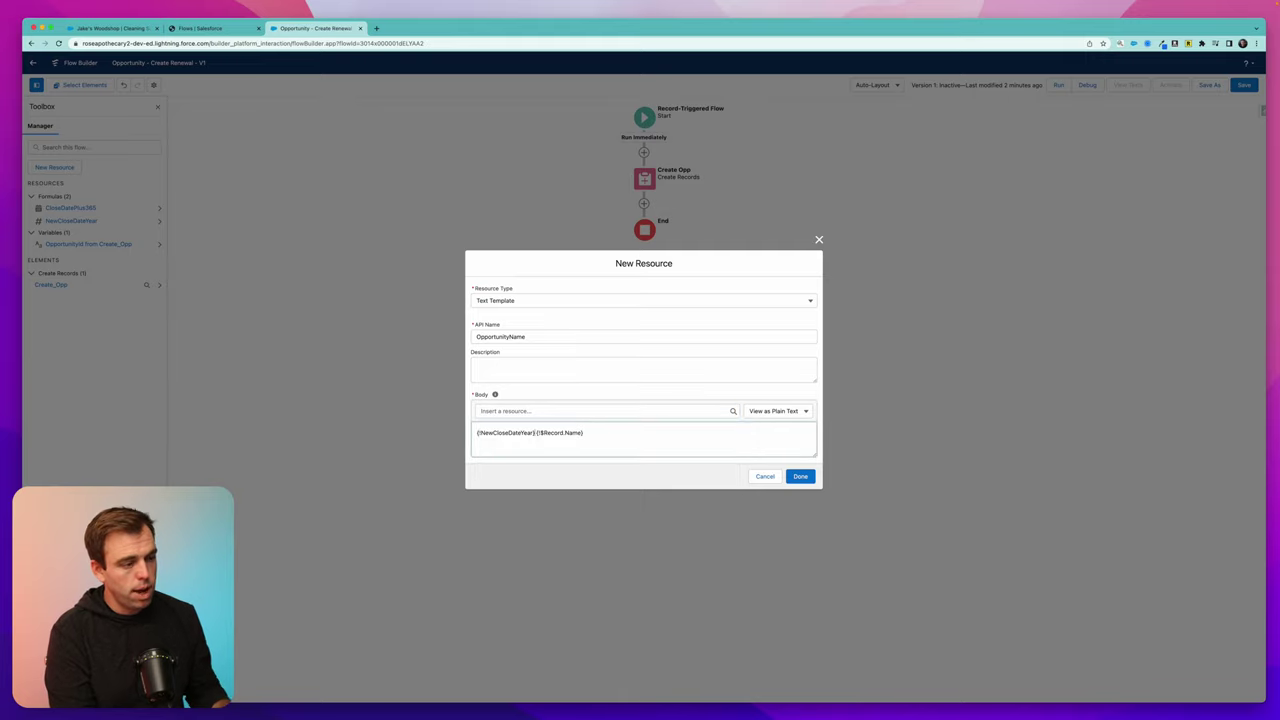
text(-)
key(BackSpace)
key(BackSpace)
text(Rene)
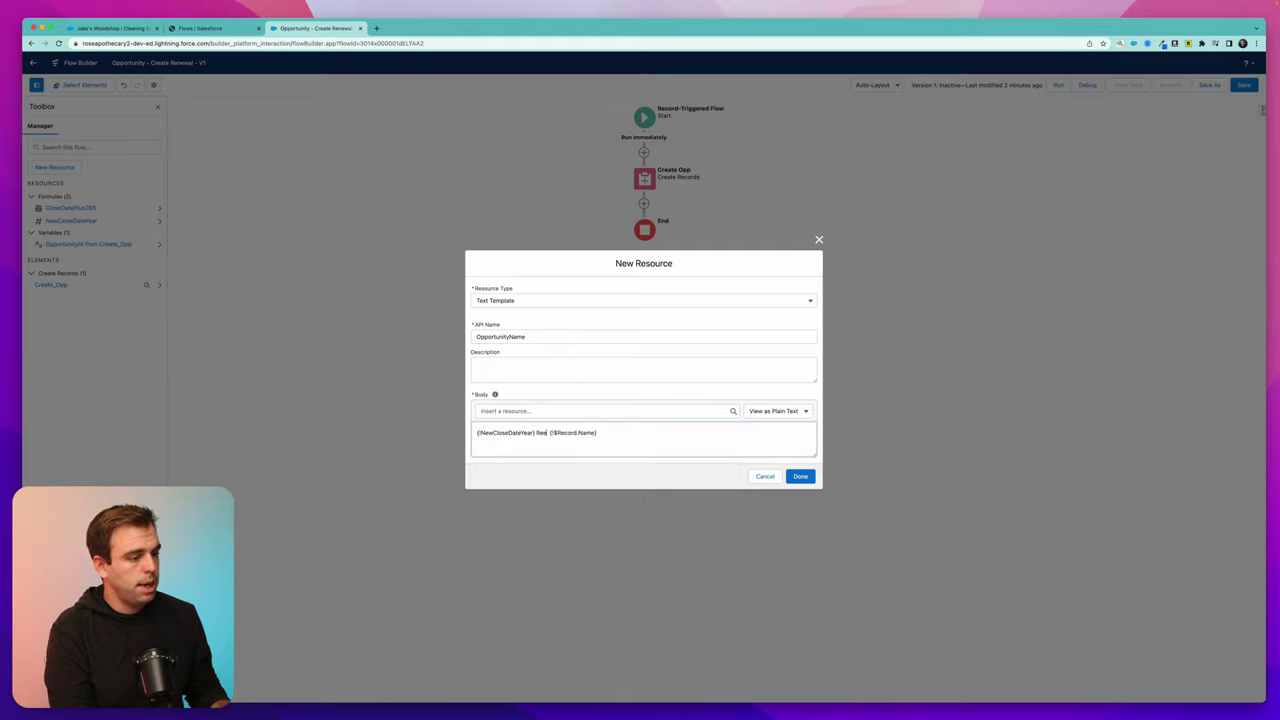
text(wal -)
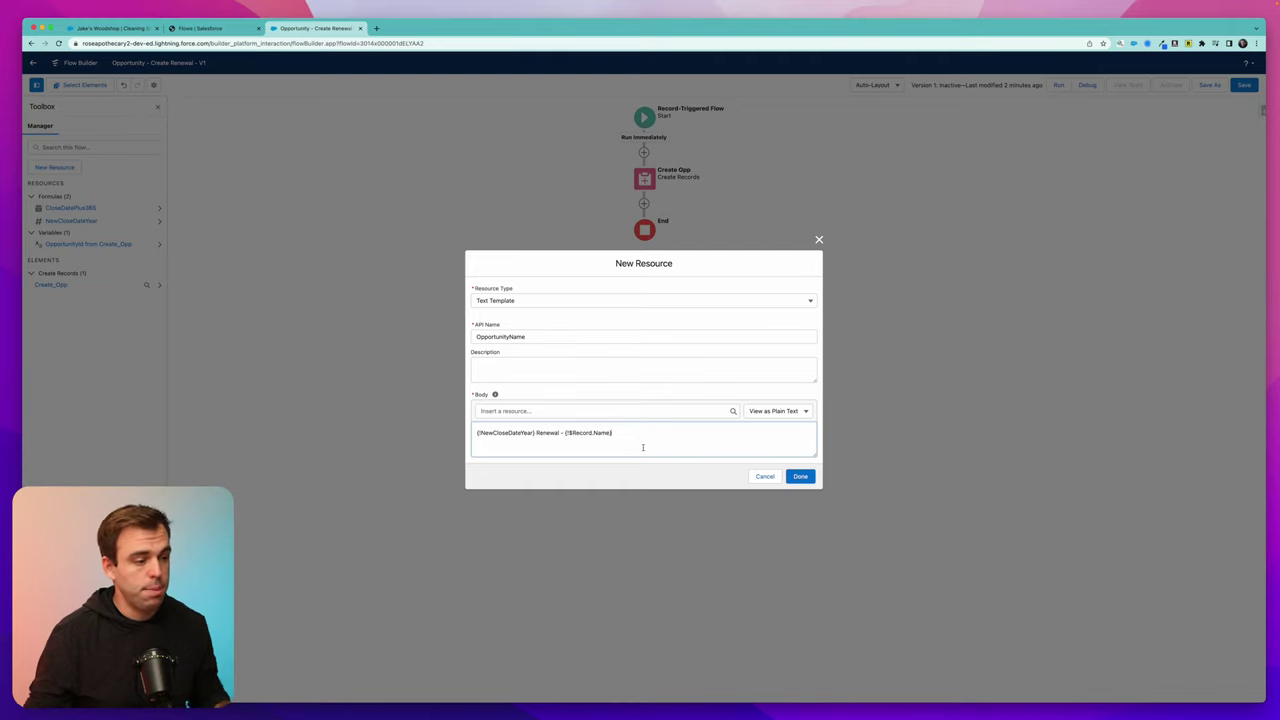
click(800, 476)
Replace the Create Opp element's old Name value with the OpportunityName text template
click(644, 178)
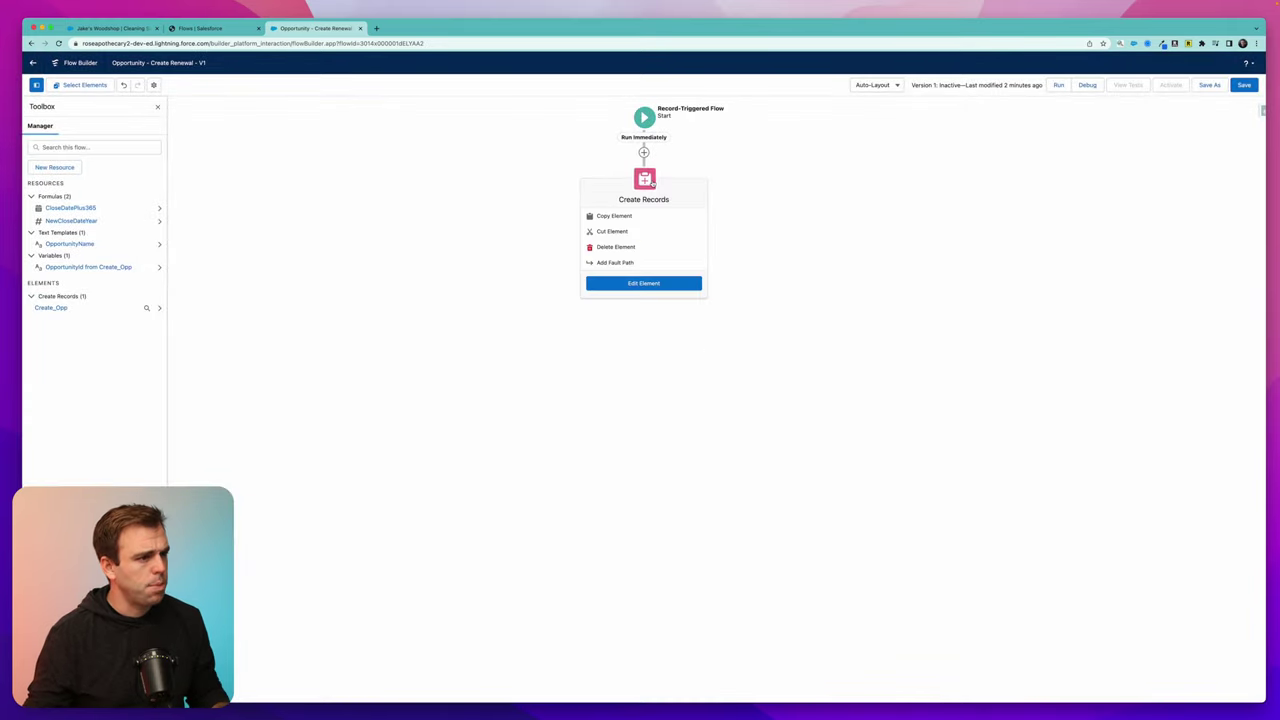
click(649, 183)
triple_click(733, 418)
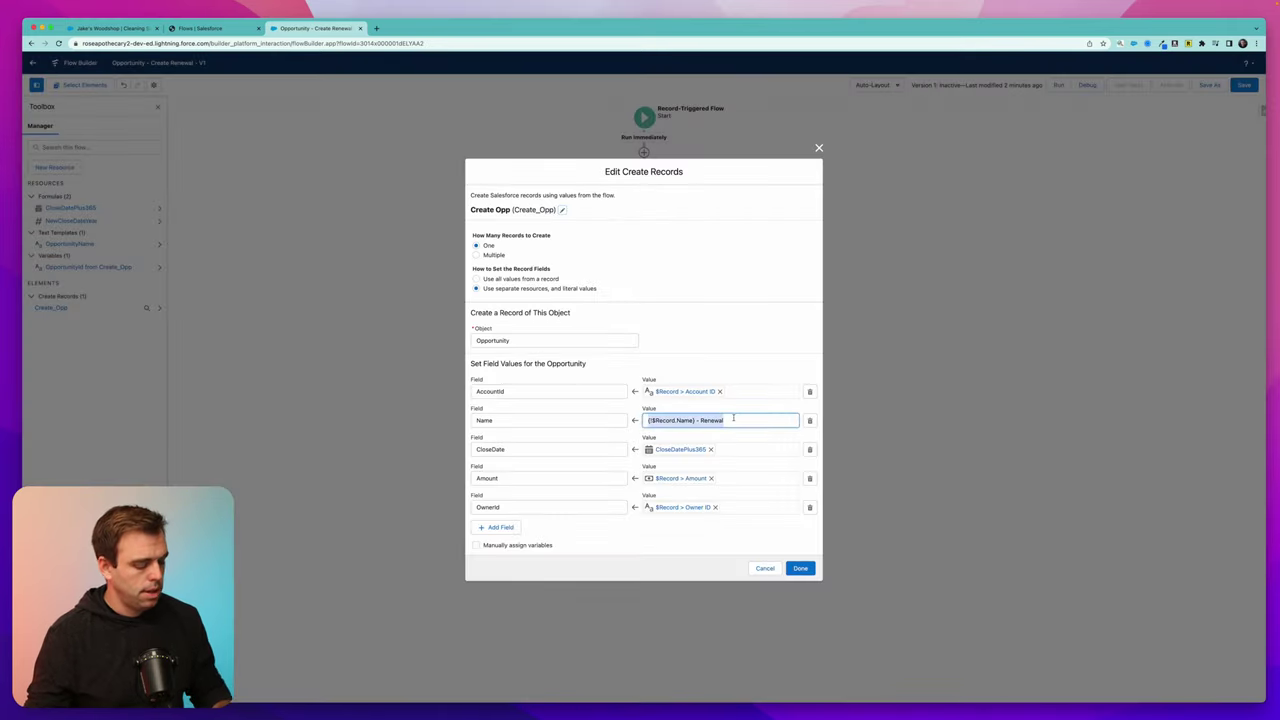
key(BackSpace)
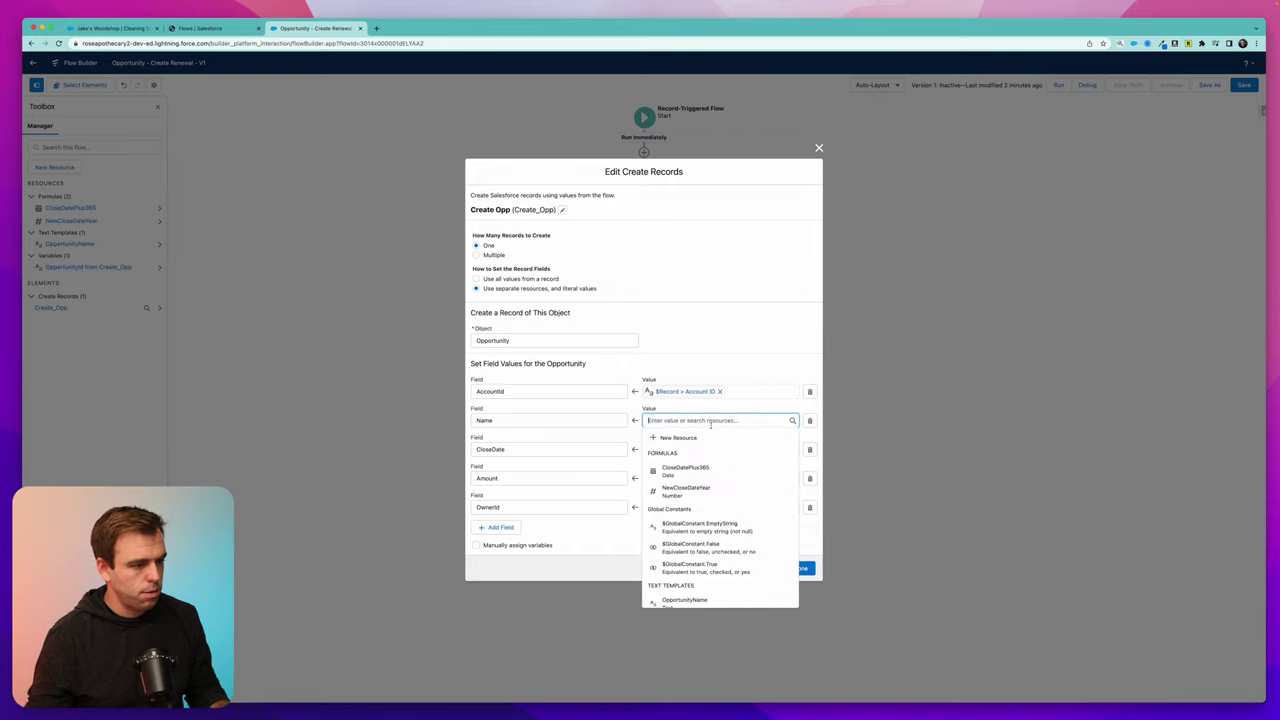
scroll(700, 535, down, 3)
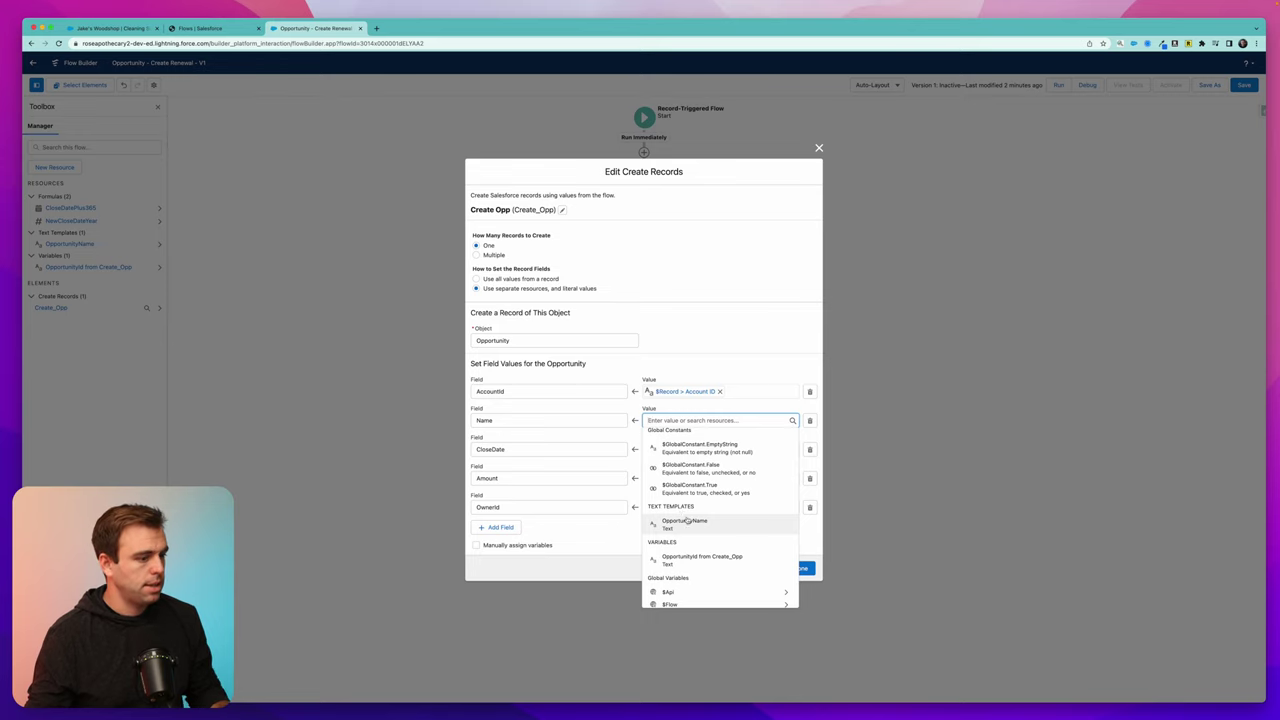
click(688, 521)
click(800, 568)
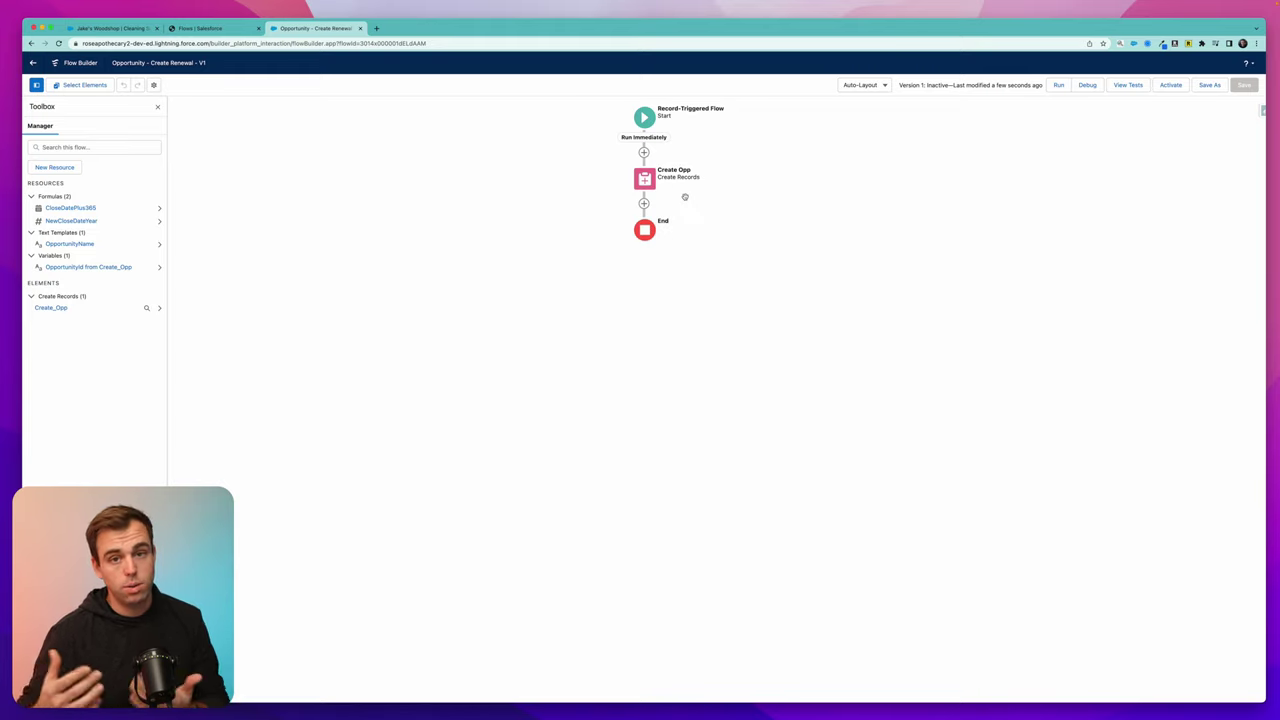
Add a Get Records element 'Contact Roles from Old Opp' querying Opportunity Contact Role
click(644, 203)
text(get)
click(615, 256)
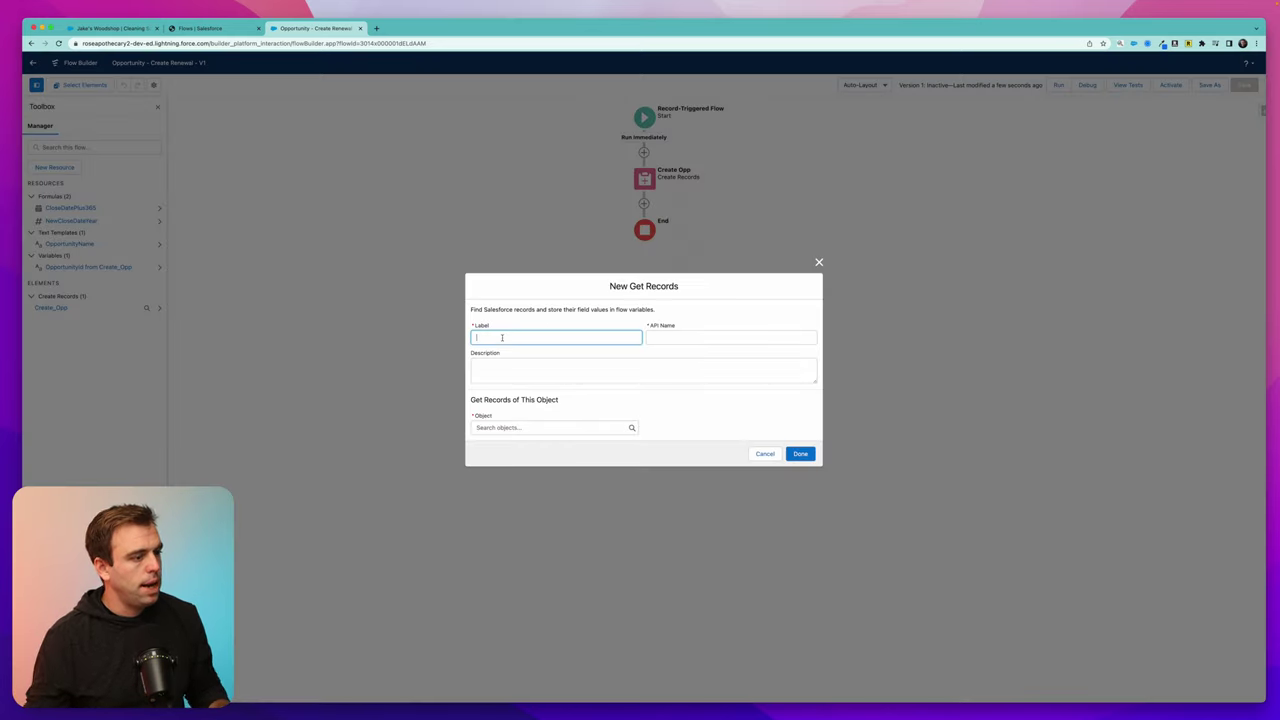
text(Contact Roles from Old Opp)
key(Tab)
click(519, 375)
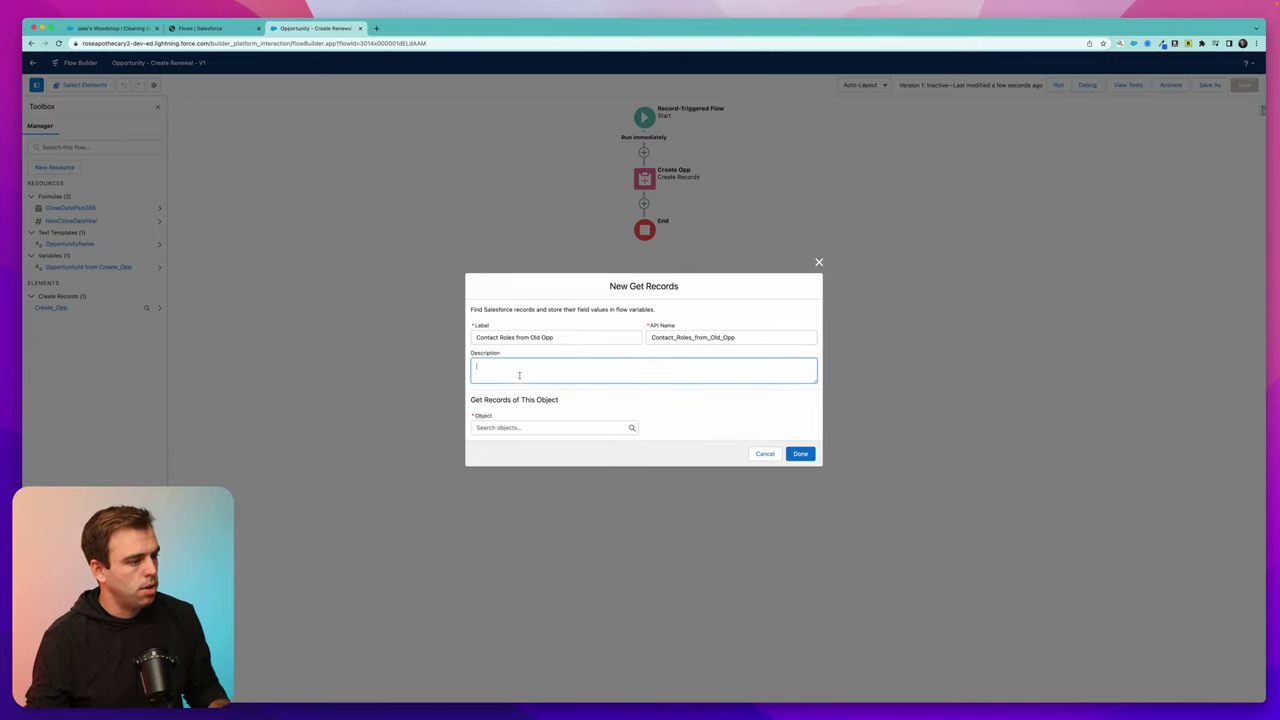
click(512, 427)
text(contact)
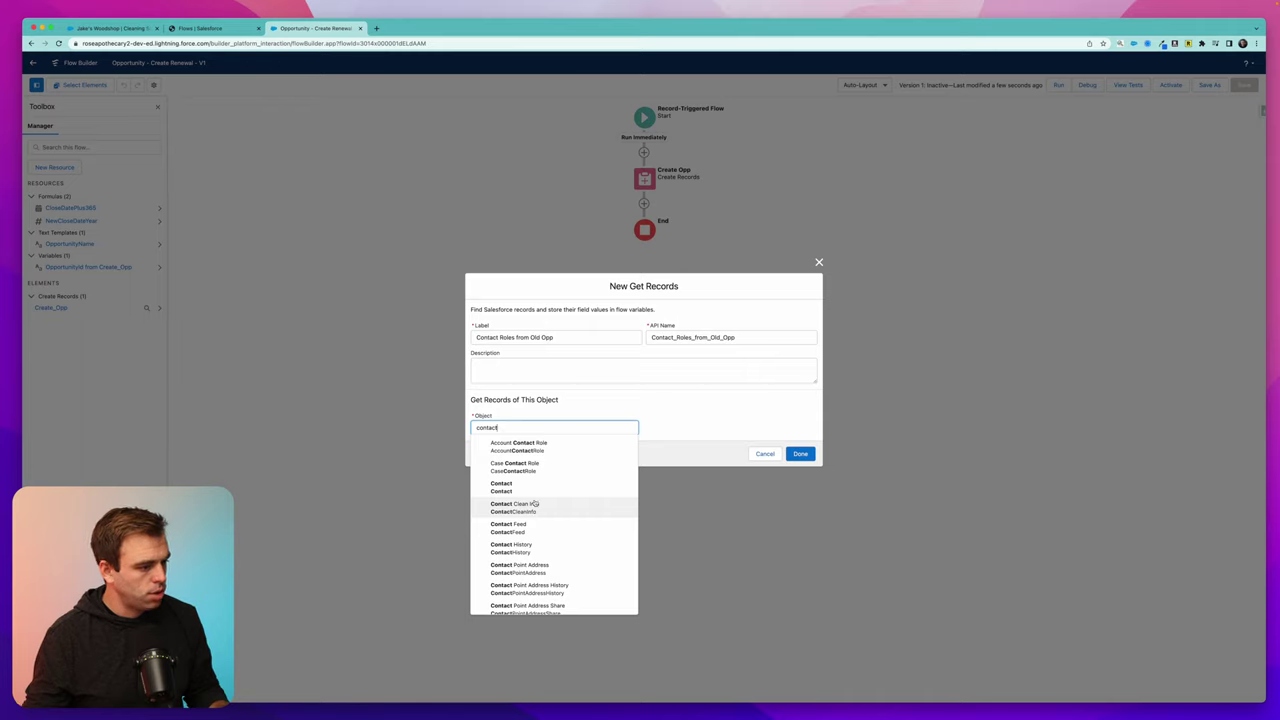
scroll(535, 503, down, 8)
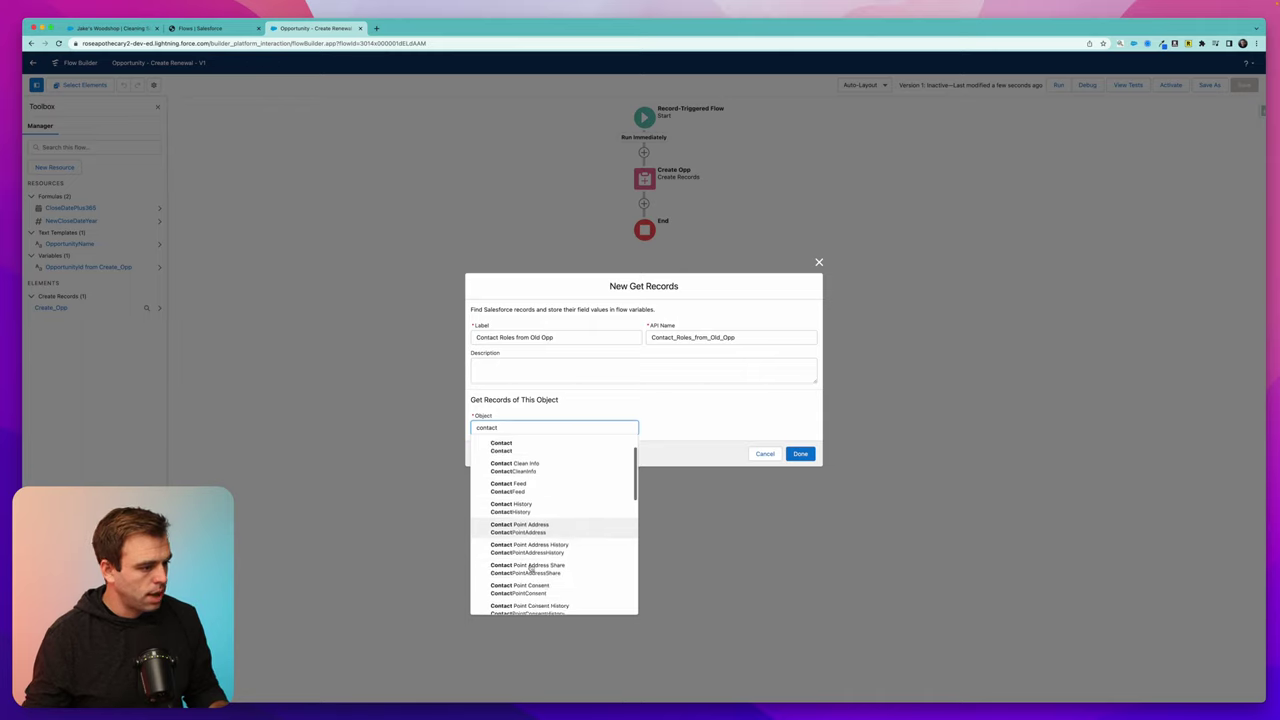
text(r)
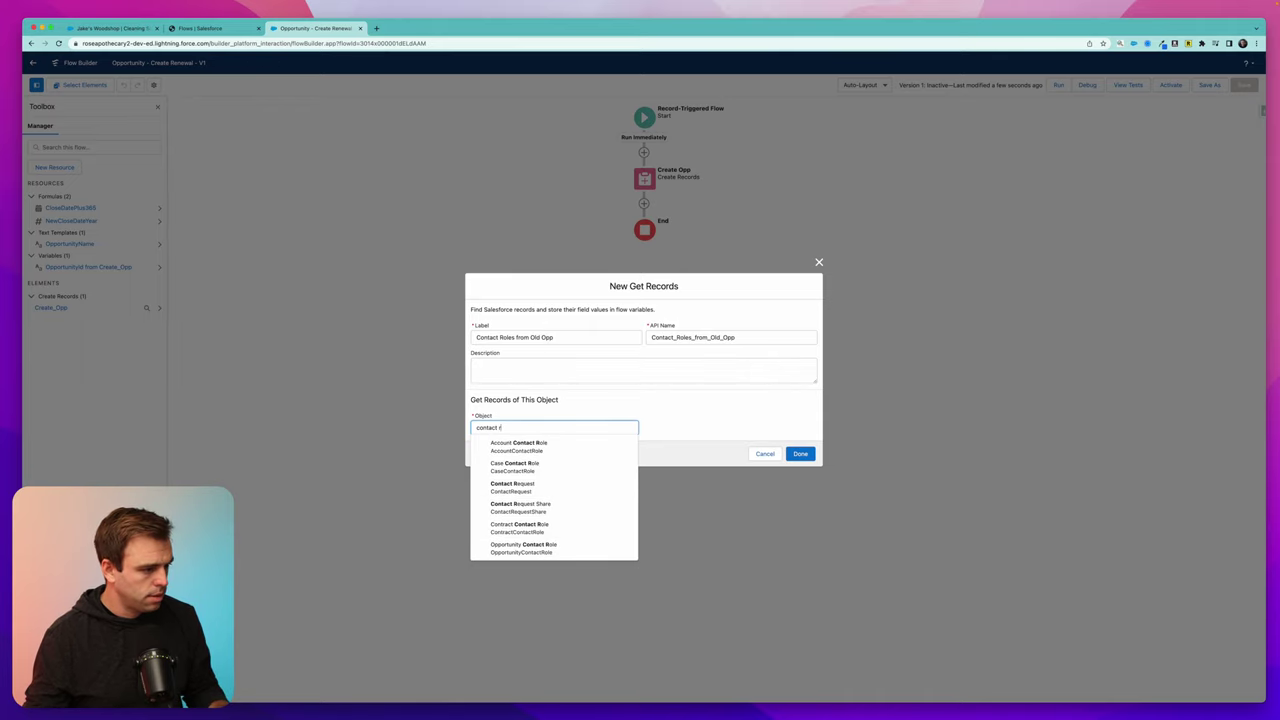
click(530, 548)
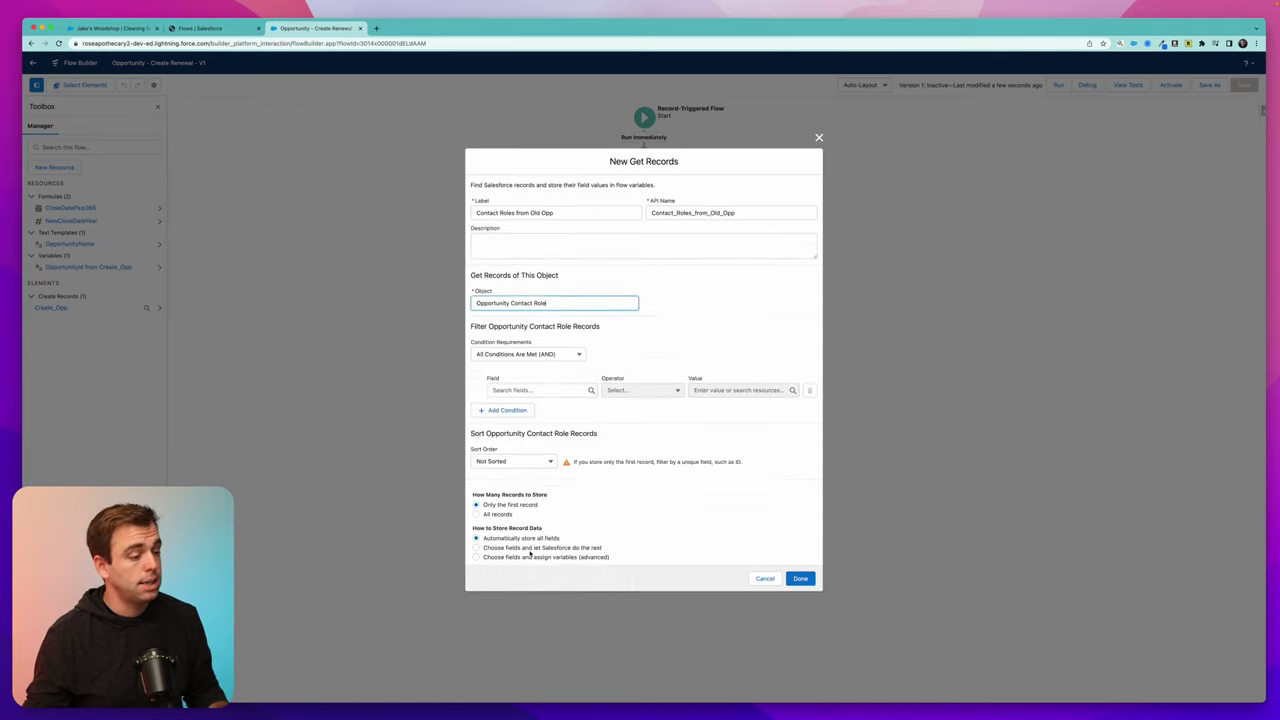
Filter on OpportunityId equals $Record Opportunity ID and store all records
click(540, 390)
text(opop)
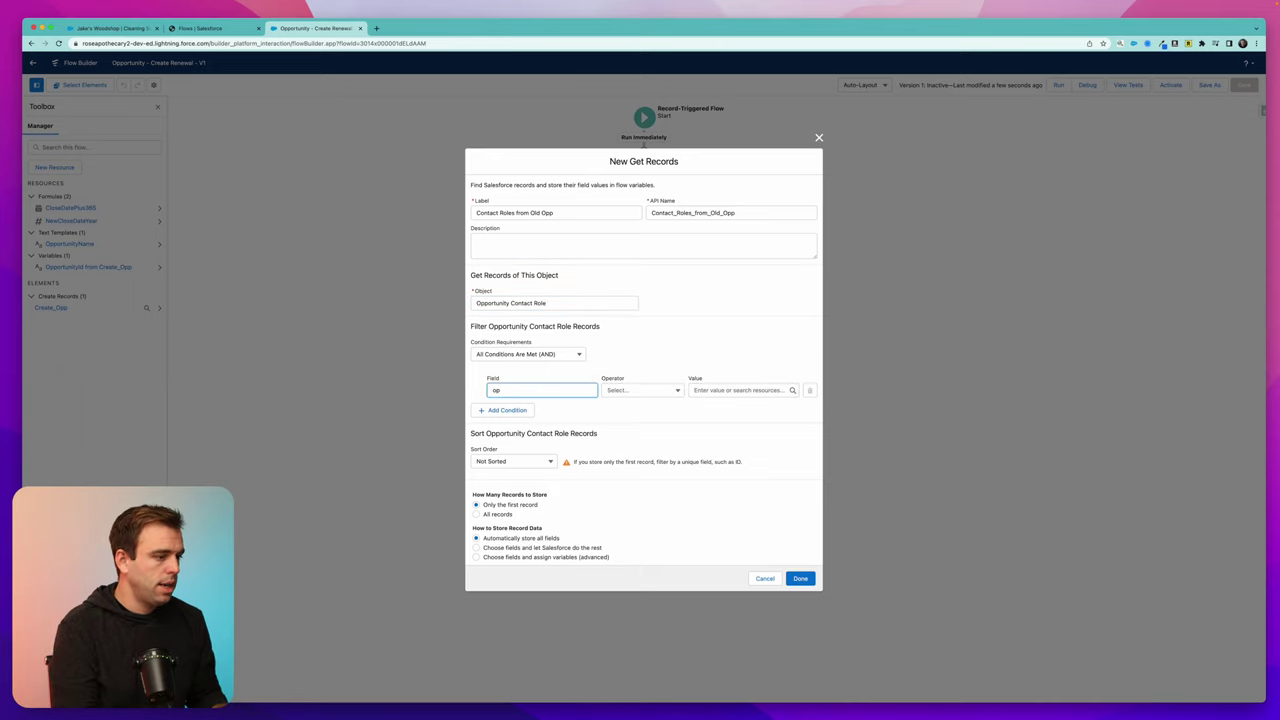
key(BackSpace)
key(BackSpace)
text(opp)
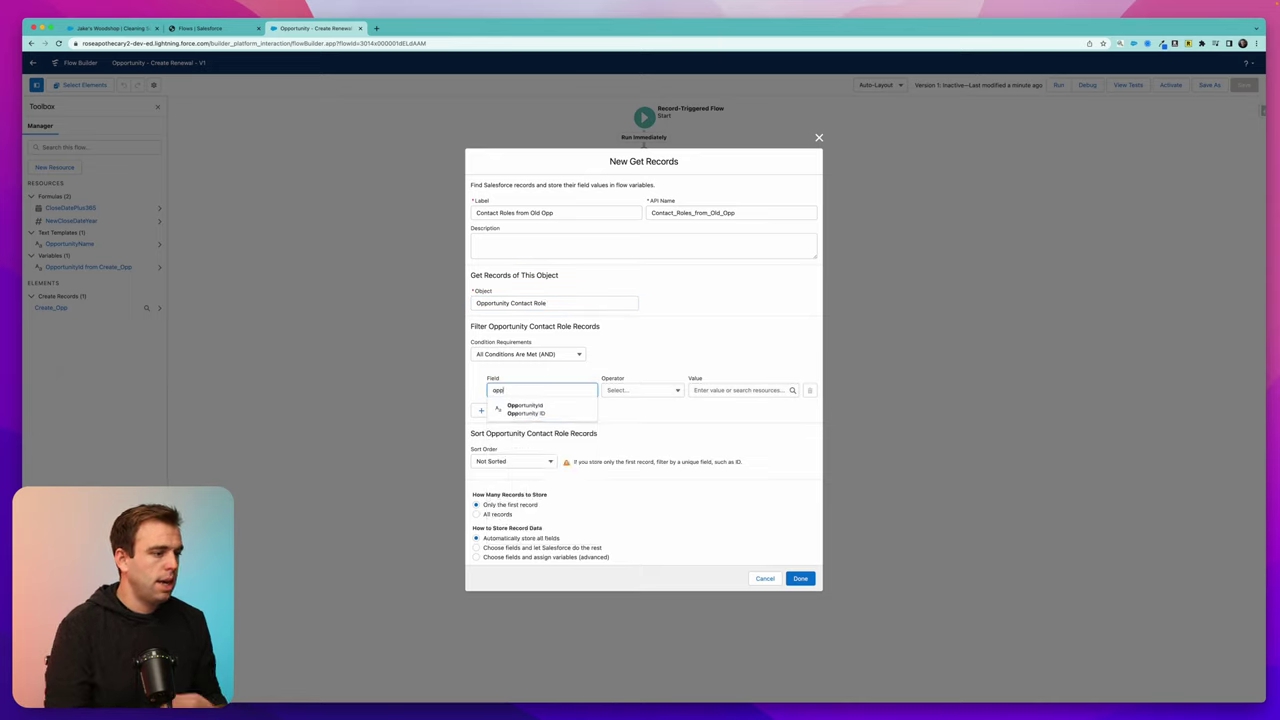
click(525, 408)
click(740, 390)
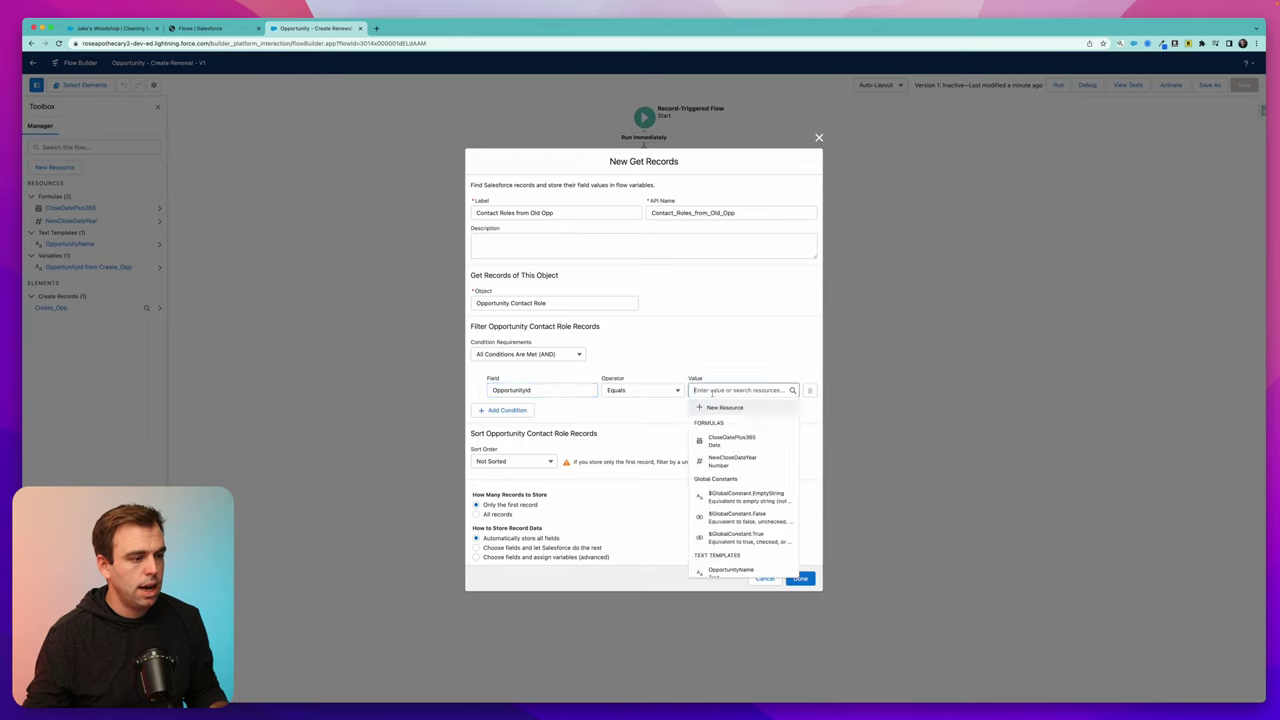
scroll(714, 518, down, 5)
click(745, 492)
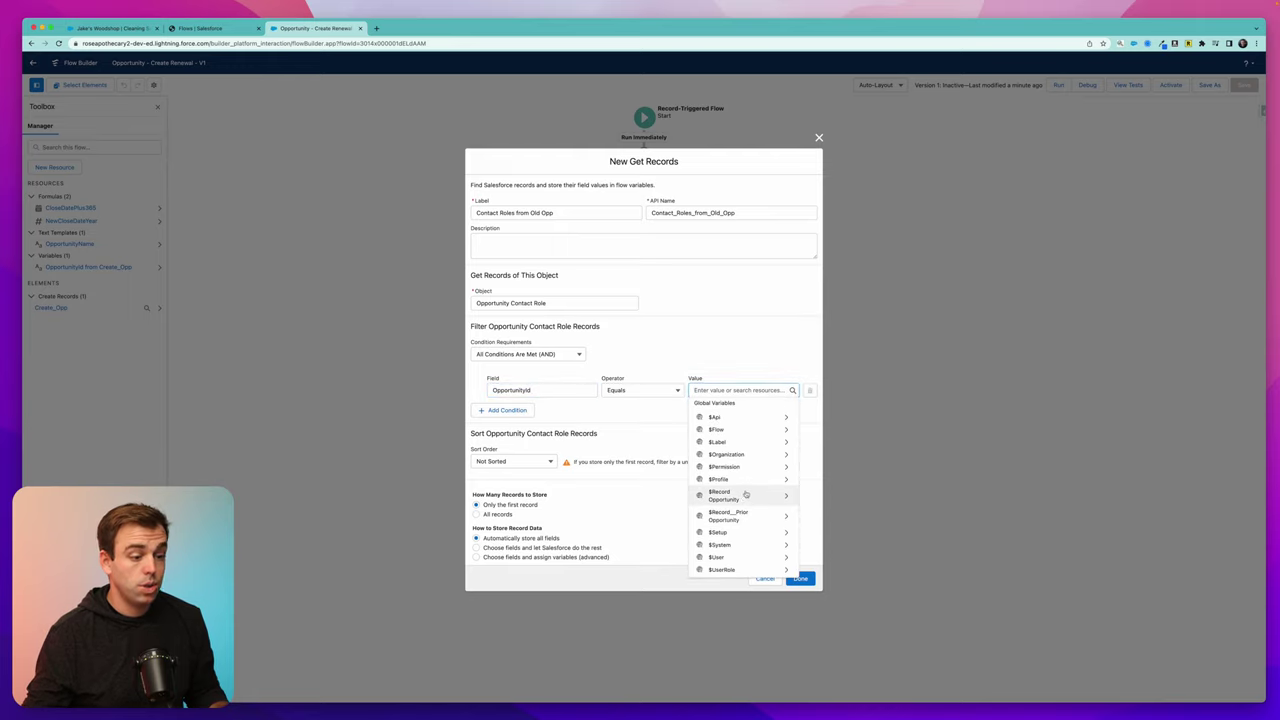
text(Id)
key(Return)
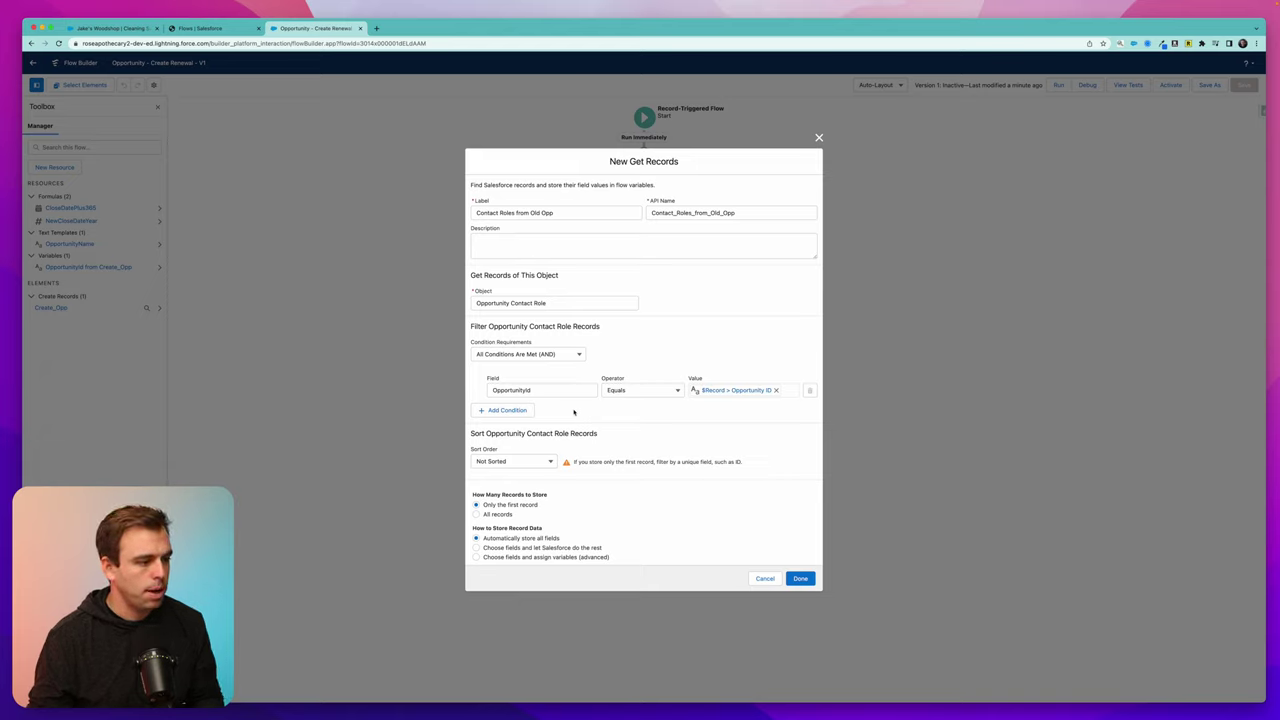
click(477, 514)
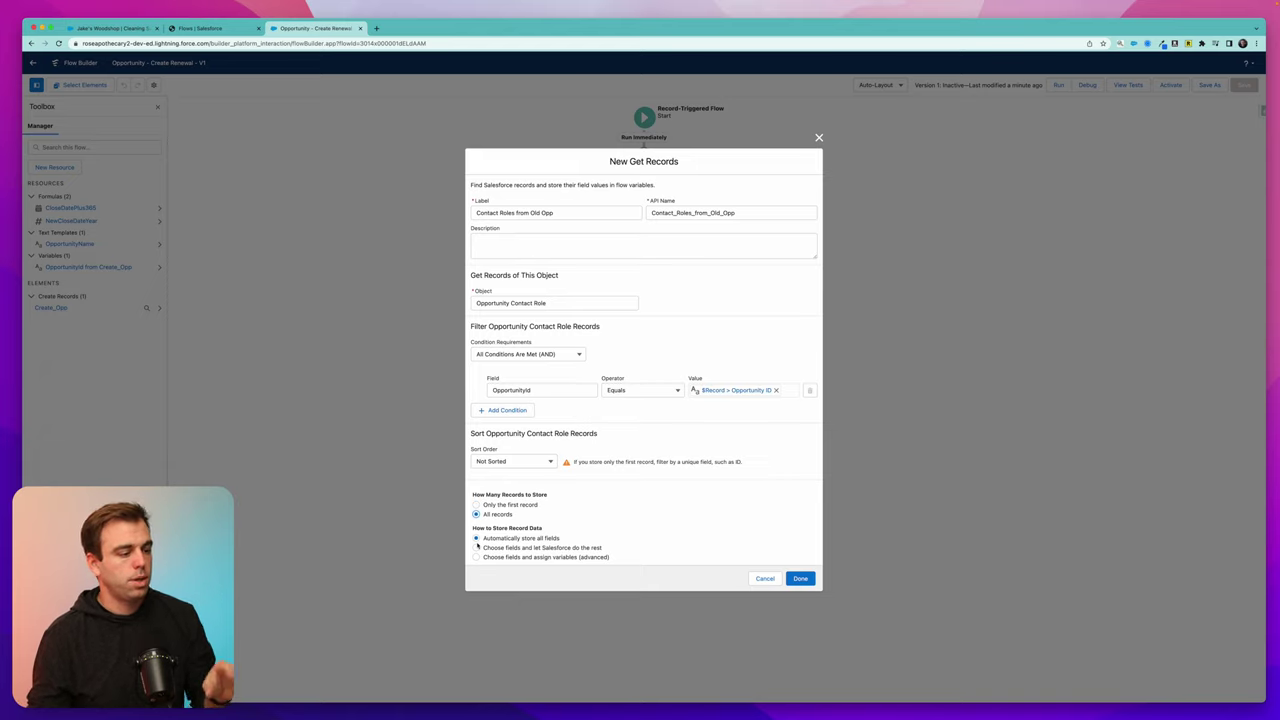
click(800, 578)
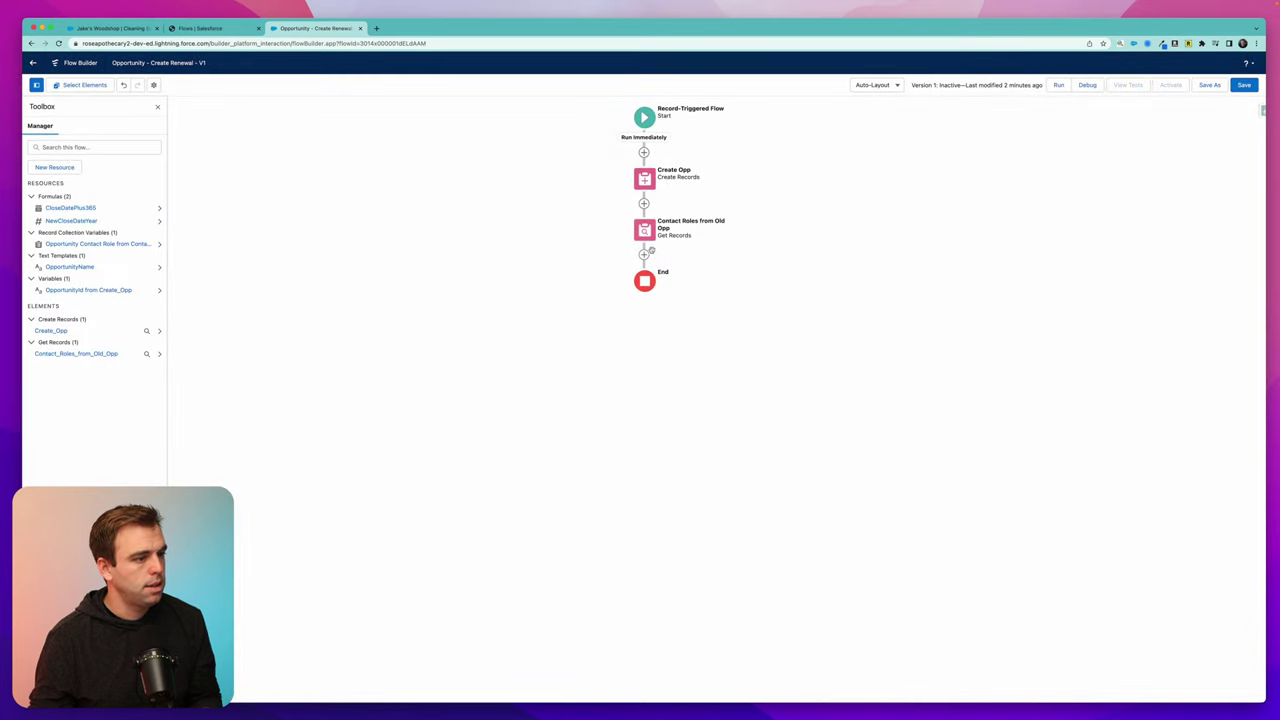
Add a 'Loop Through Contact Roles' loop over {!Contact_Roles_from_Old_Opp}
click(644, 254)
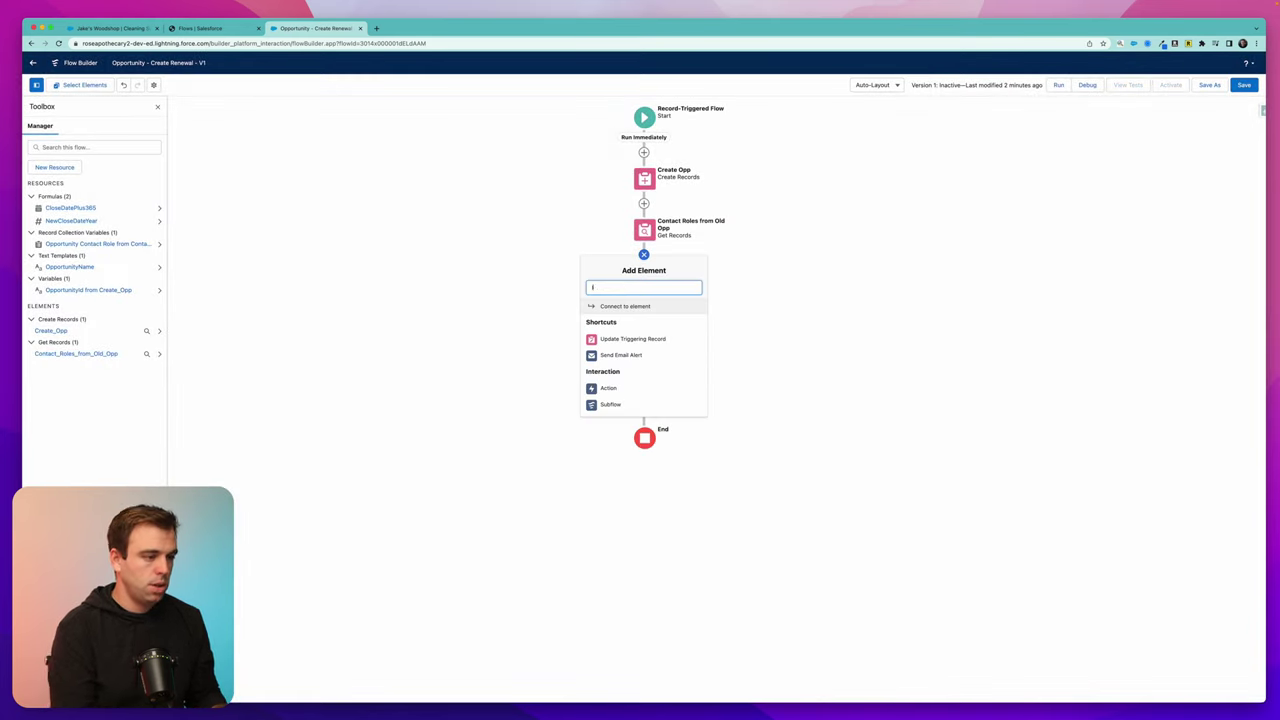
text(loop)
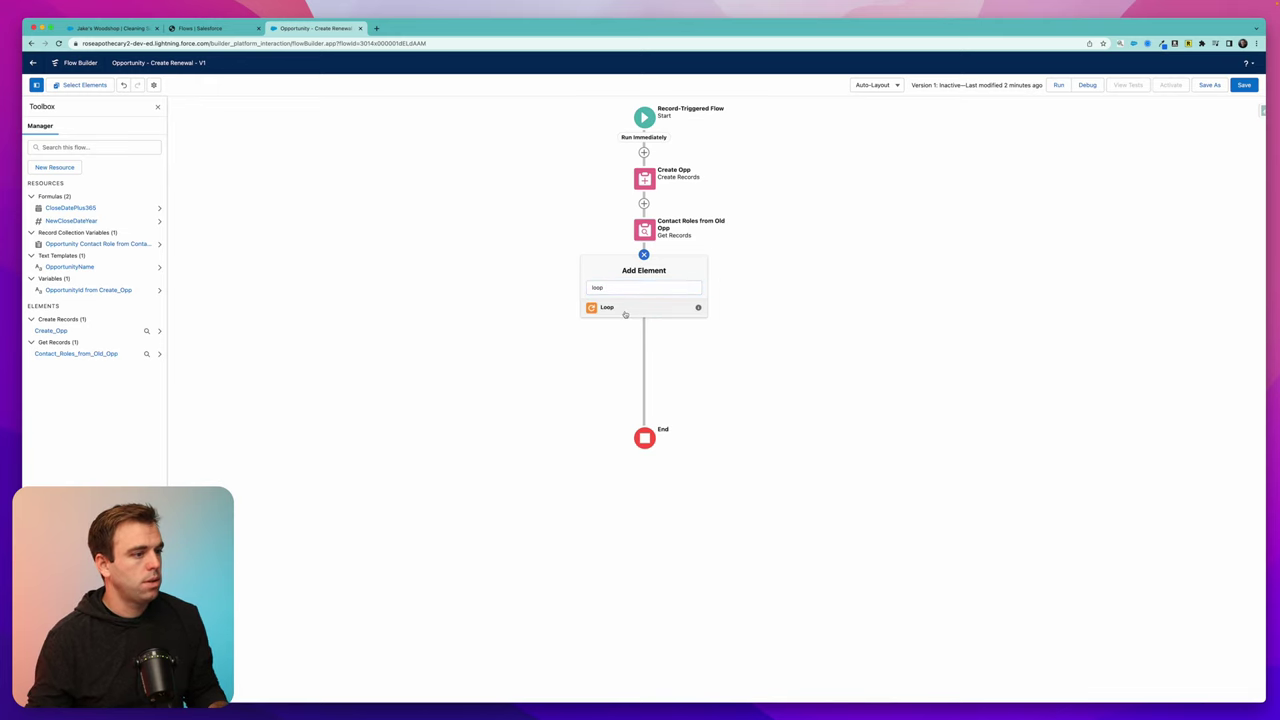
click(620, 308)
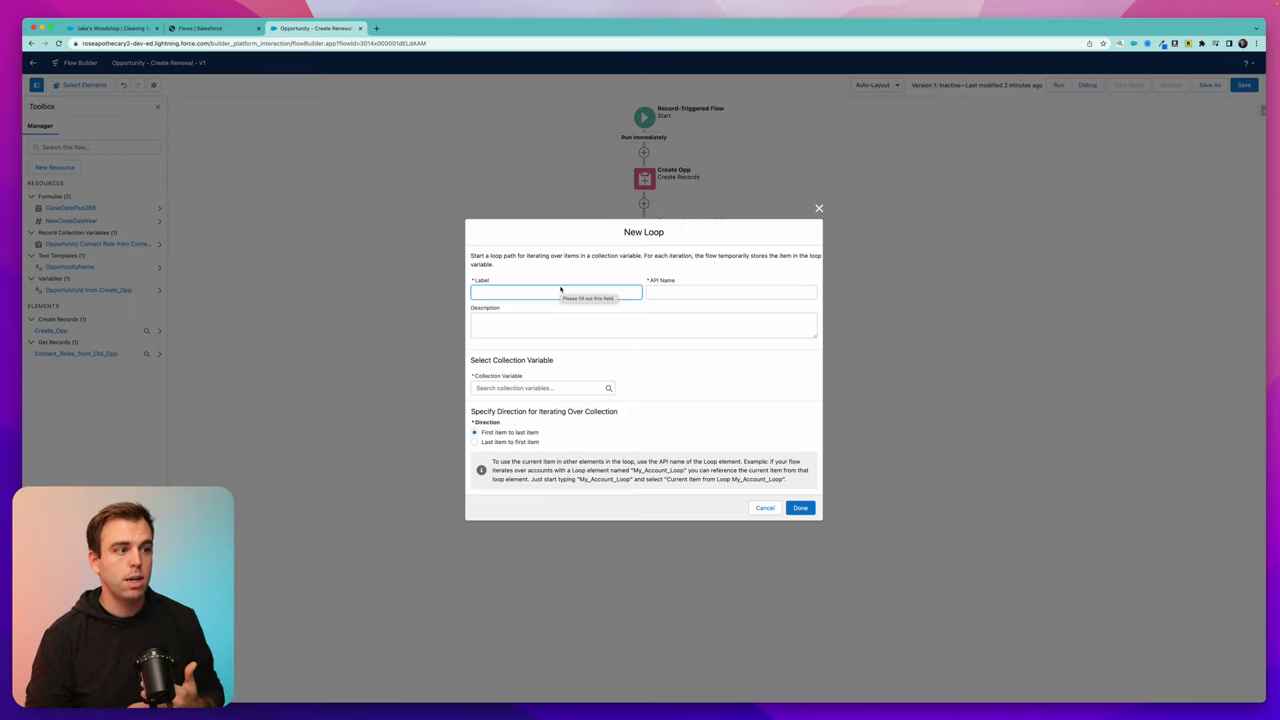
text(Loop Through)
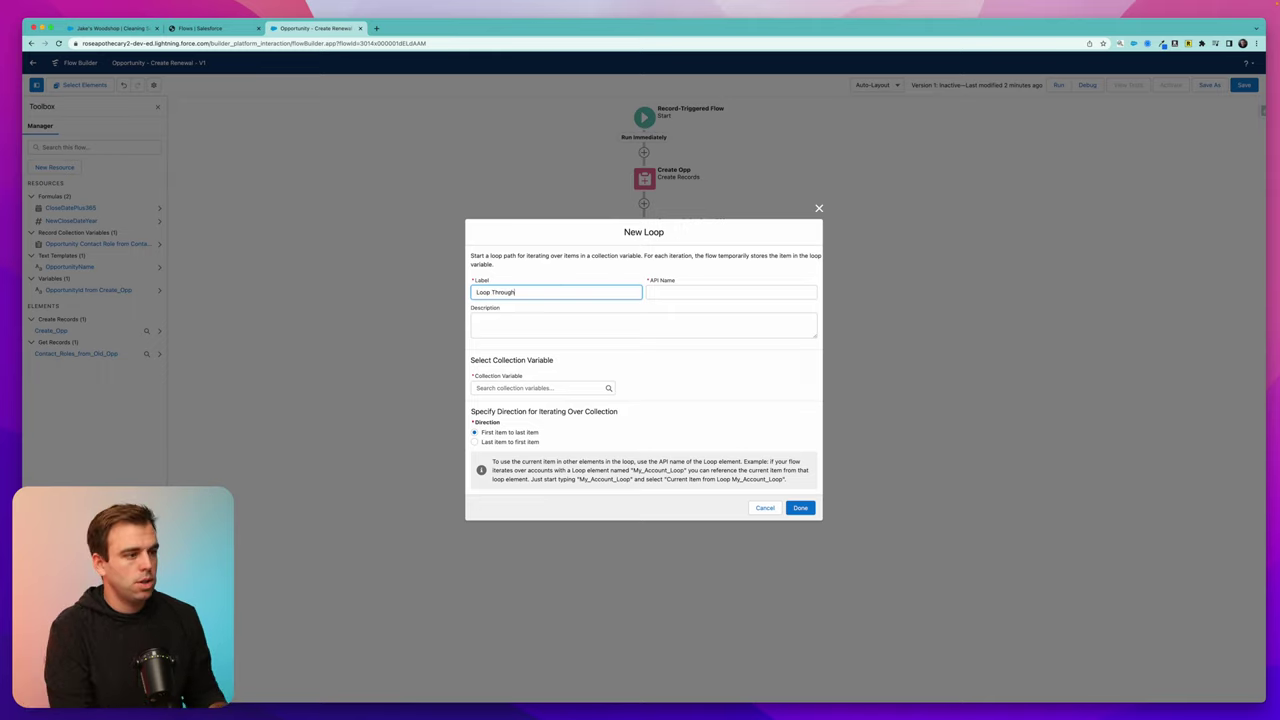
text( Contact Roles)
key(Tab)
click(540, 388)
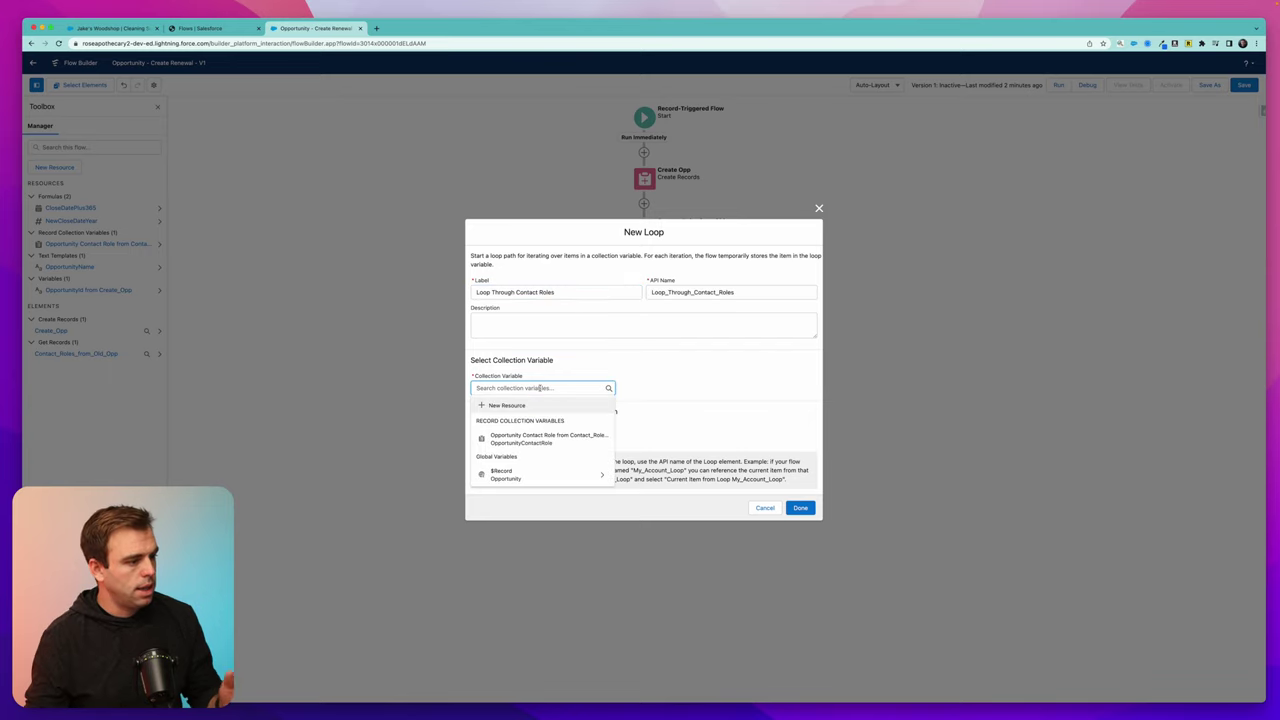
click(522, 440)
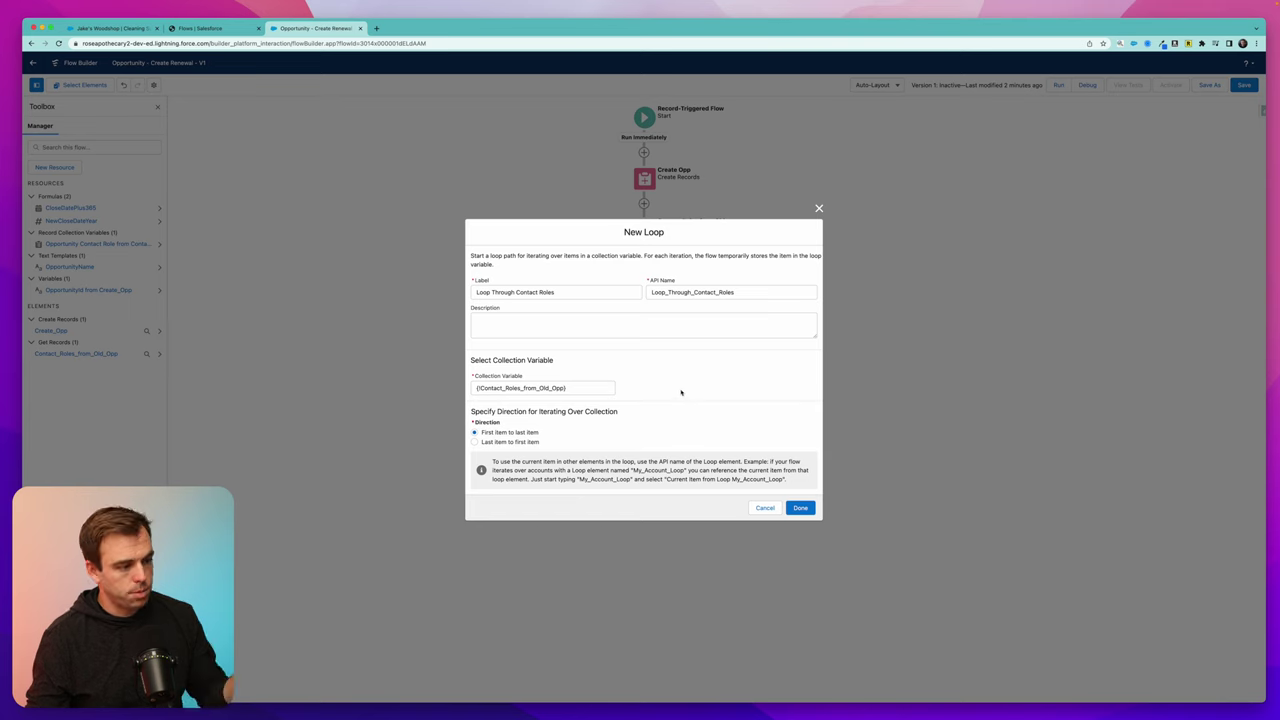
click(800, 508)
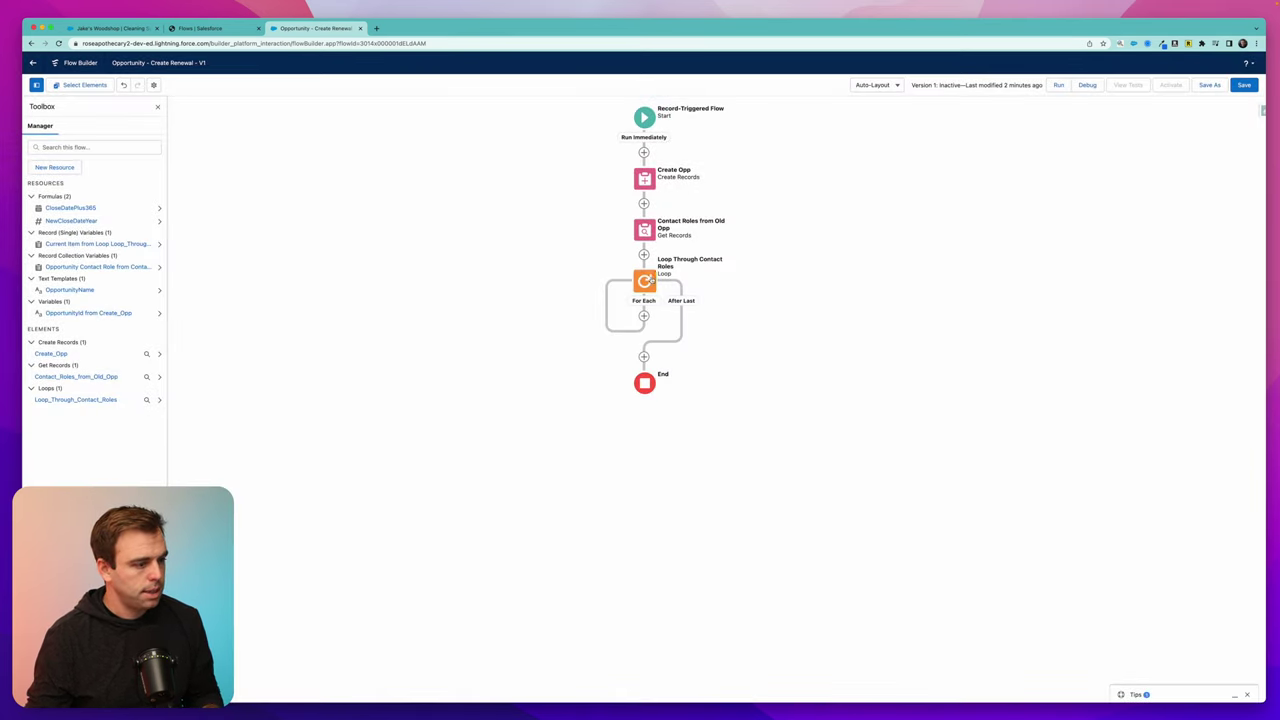
click(643, 315)
Add an Assignment element labelled 'Update the Related Opp.' inside the loop
text(assign)
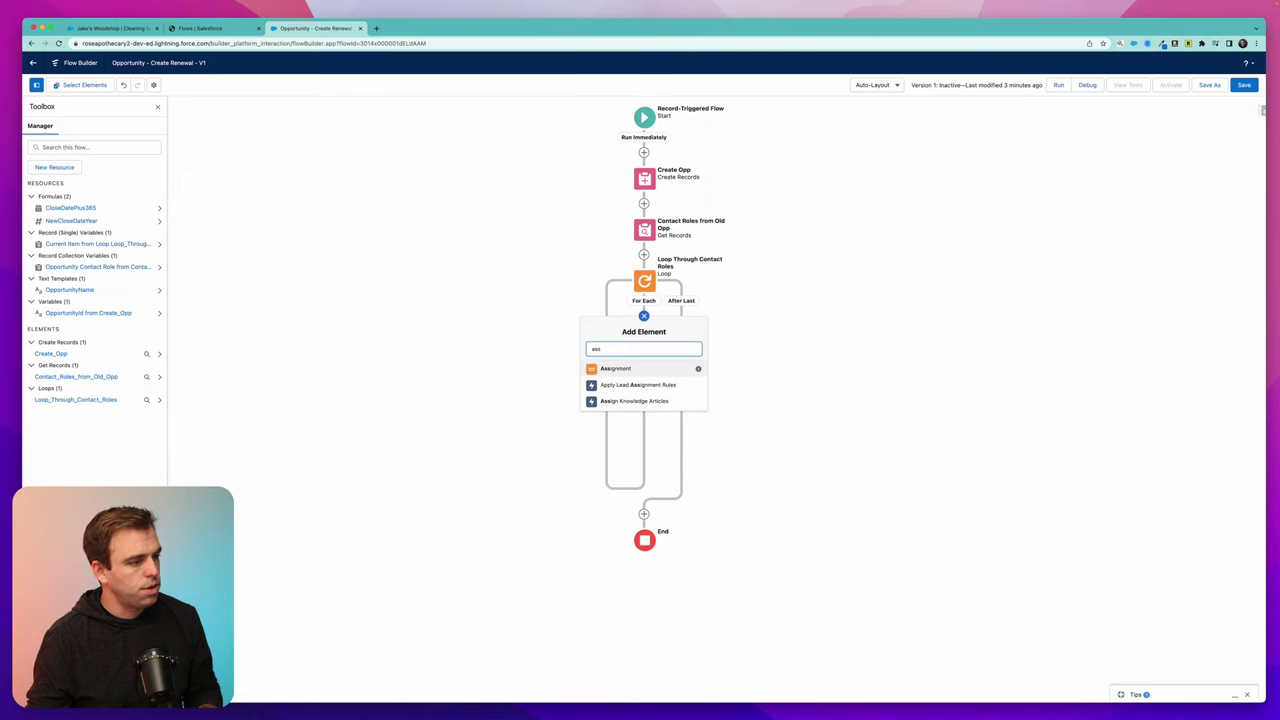
click(607, 372)
text(UPdat)
key(BackSpace)
text(pdate the Related Opp.)
Set the current contact role's OpportunityId to OpportunityId from Create_Opp
click(485, 418)
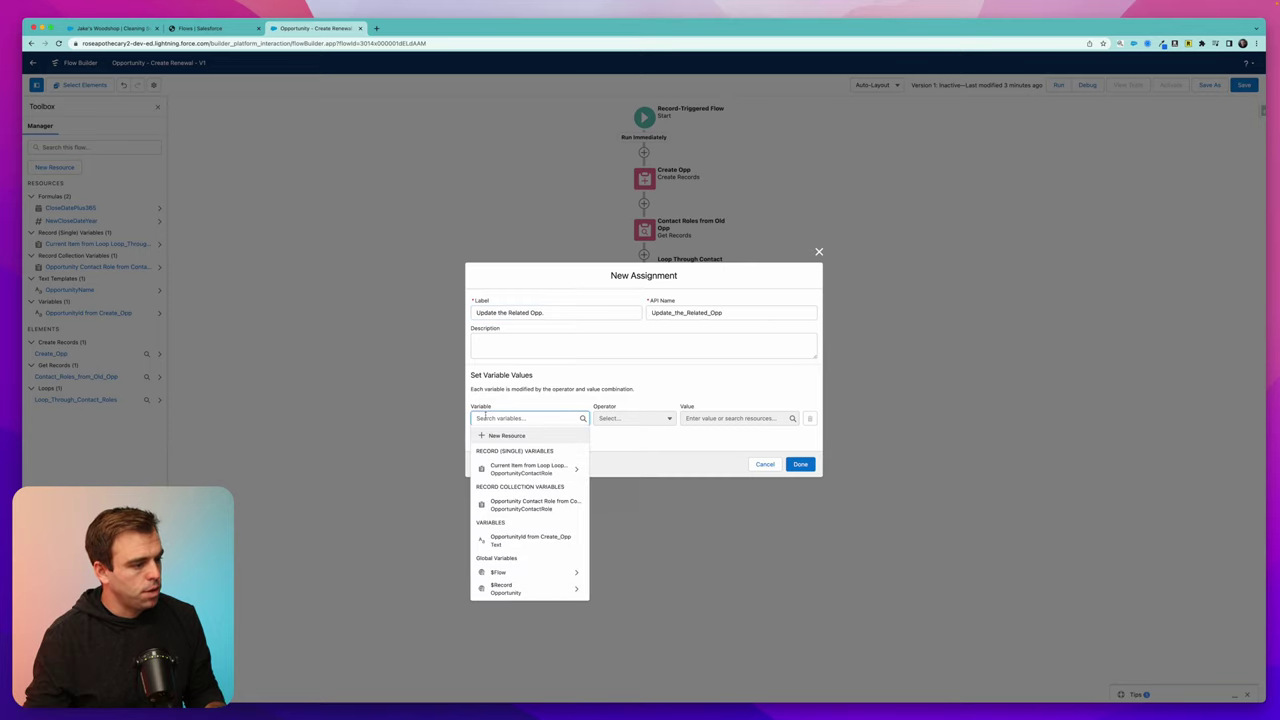
click(510, 469)
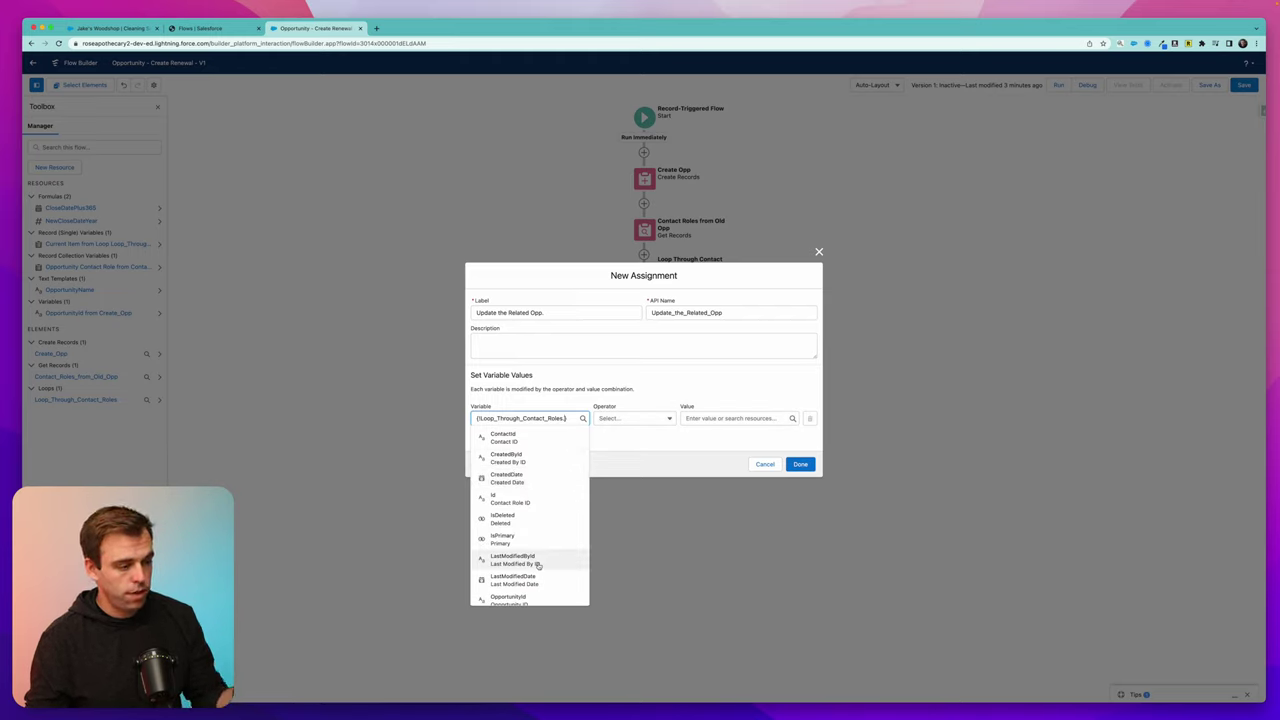
scroll(538, 565, down, 1)
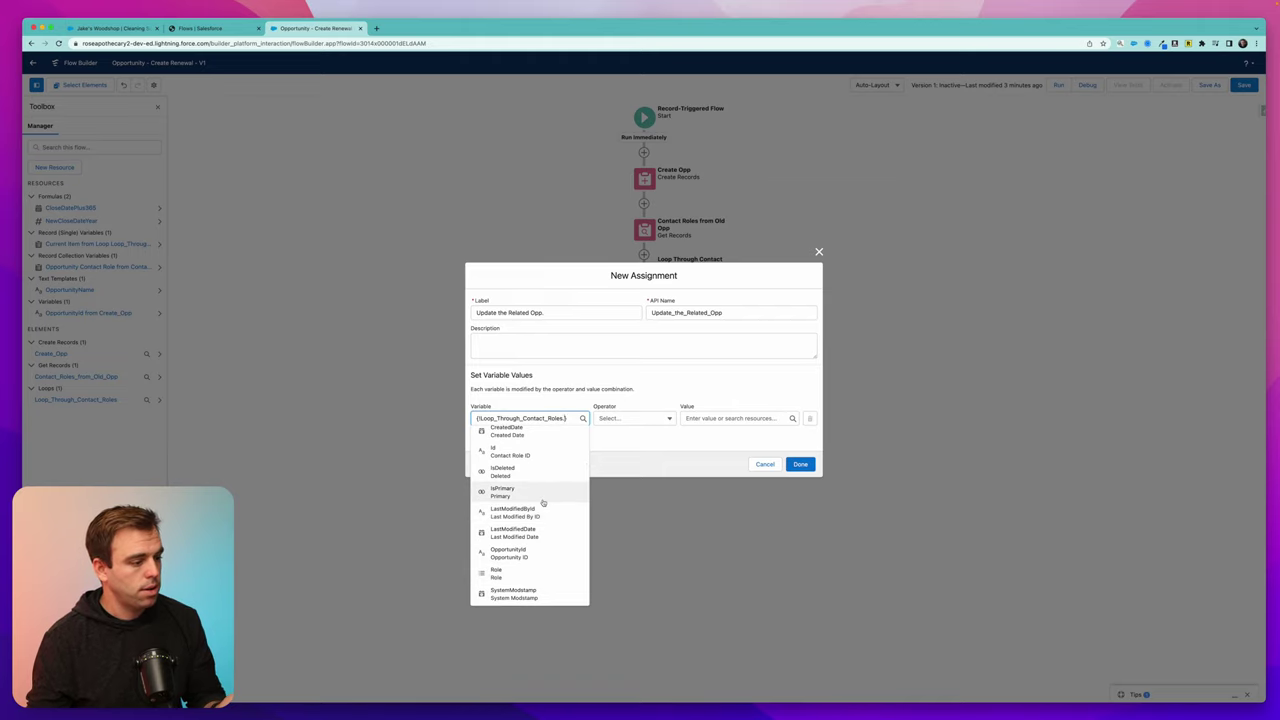
click(528, 553)
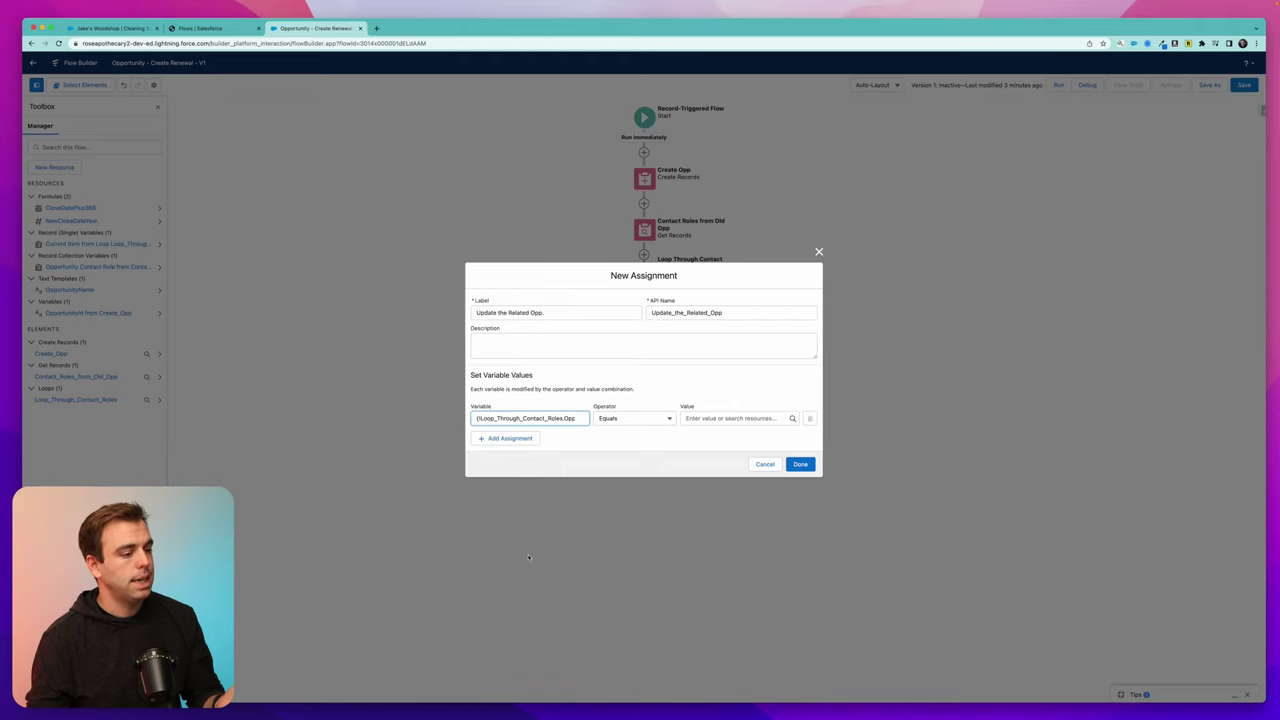
click(721, 419)
scroll(733, 540, down, 5)
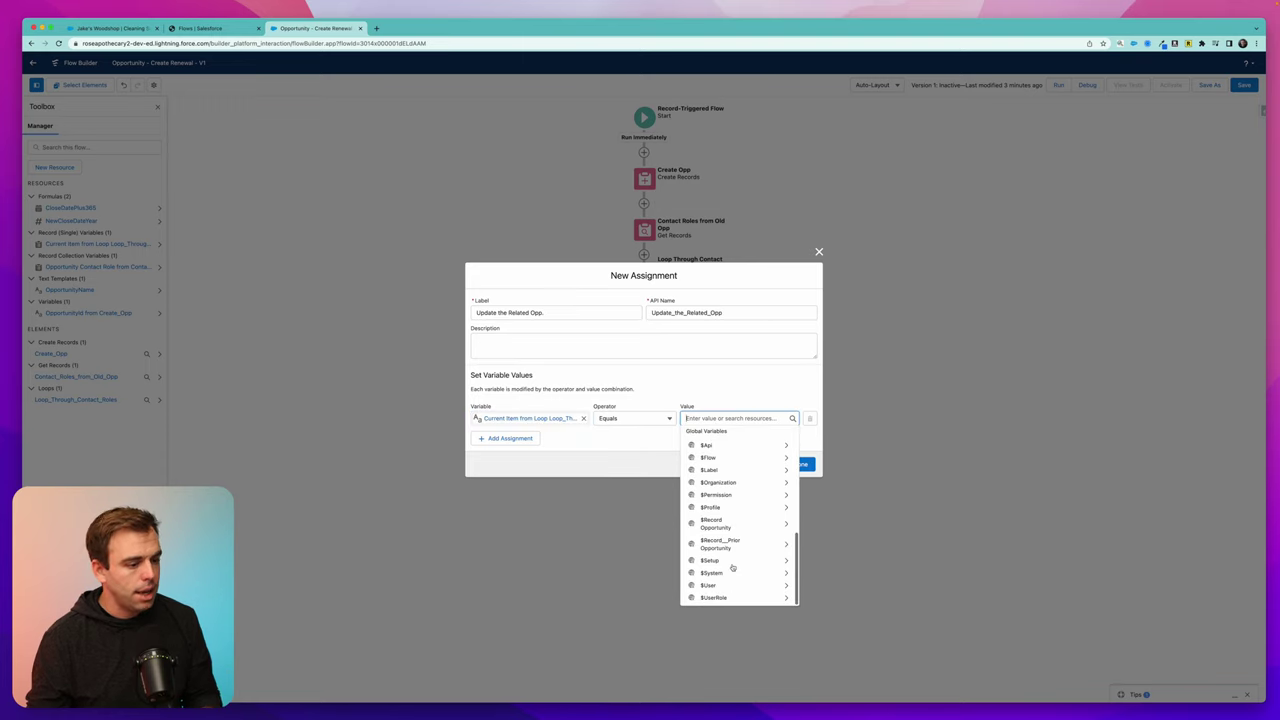
scroll(733, 568, up, 2)
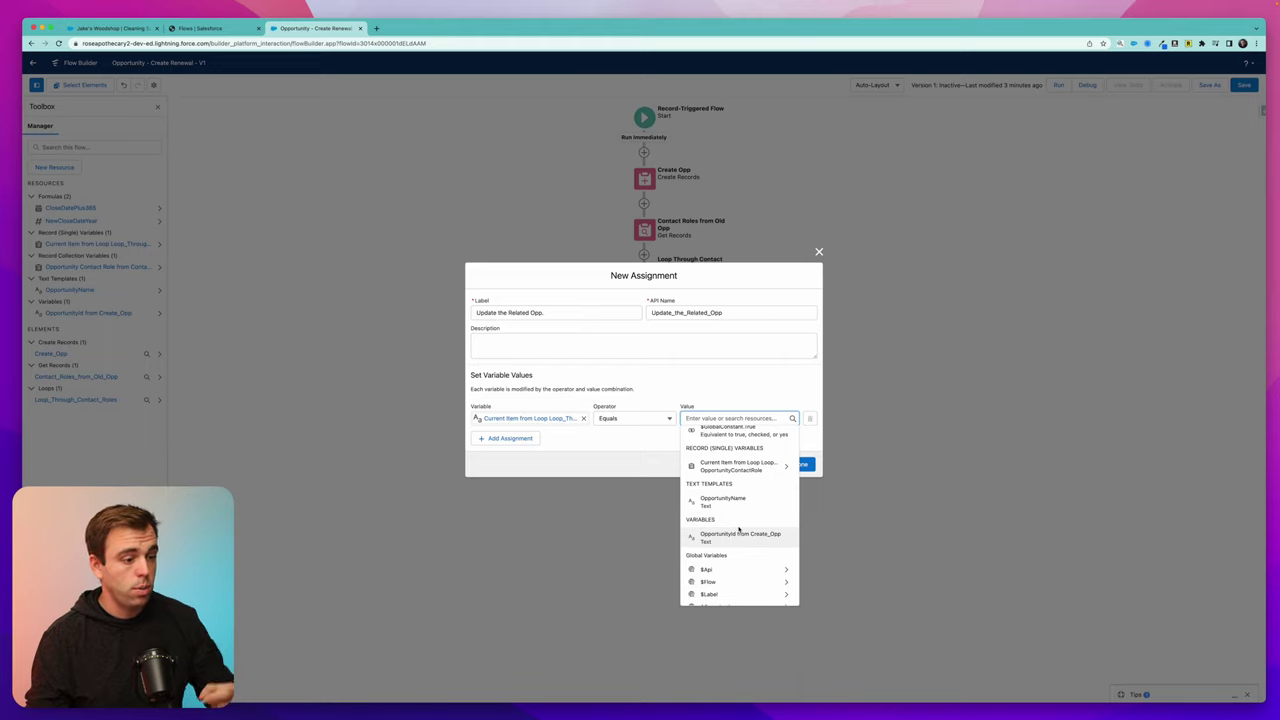
scroll(739, 530, down, 1)
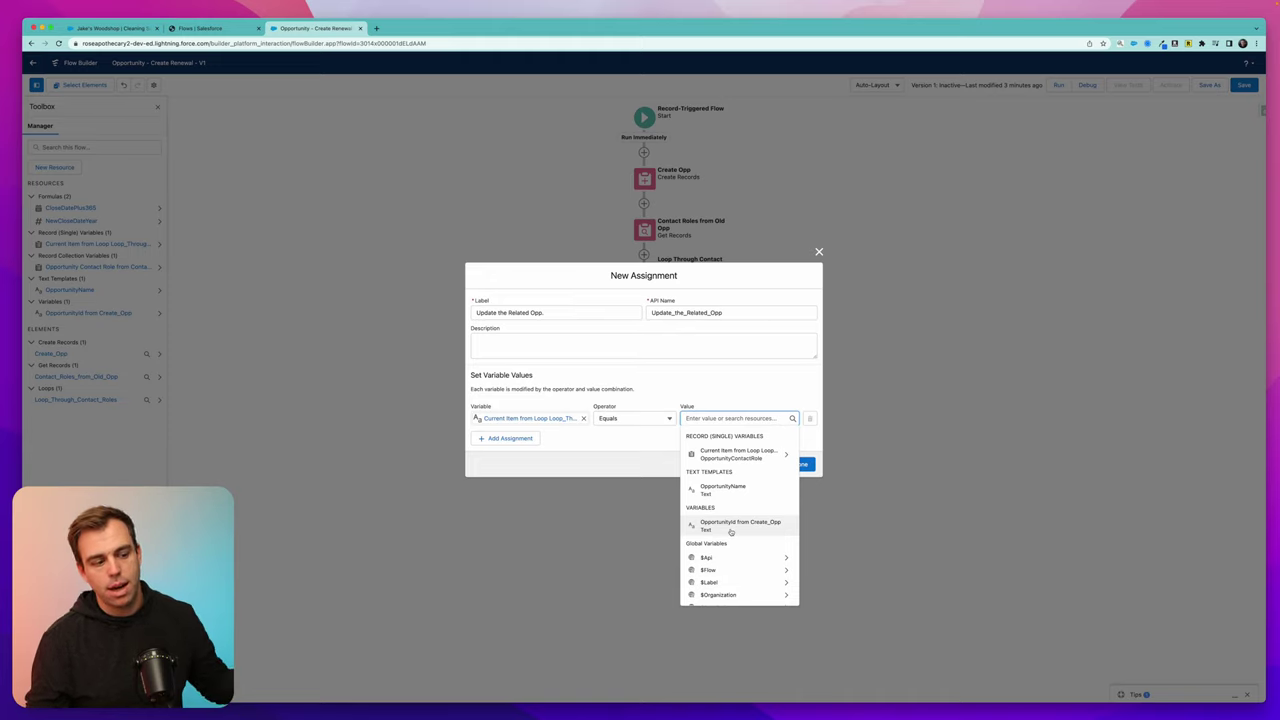
click(731, 532)
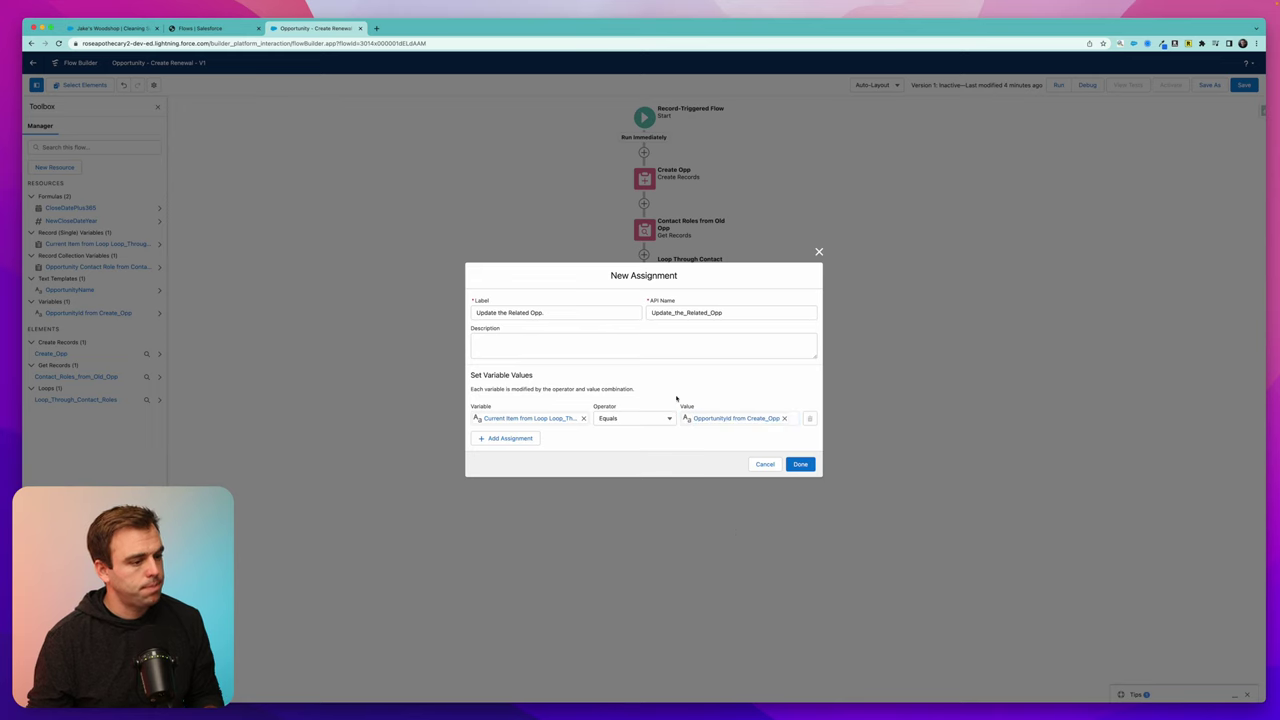
click(800, 464)
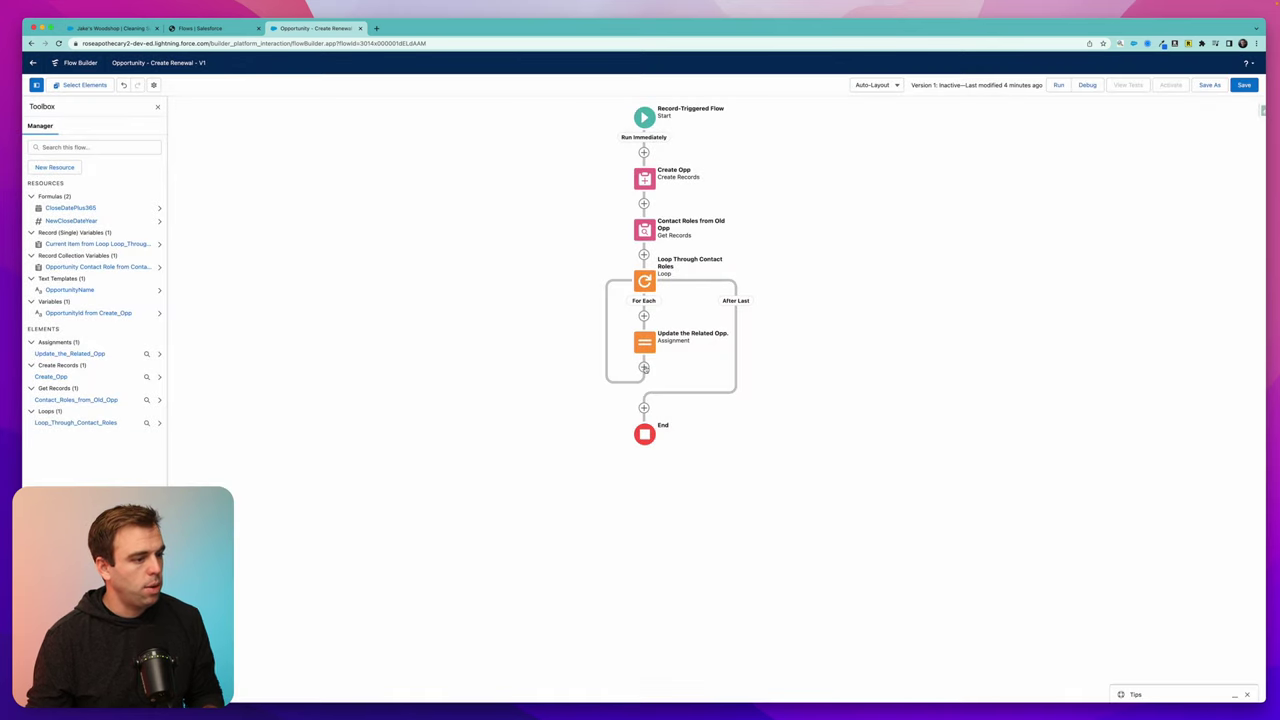
Add an Assignment labelled 'Add to New Collection' after Update the Related Opp
click(643, 366)
text(ass)
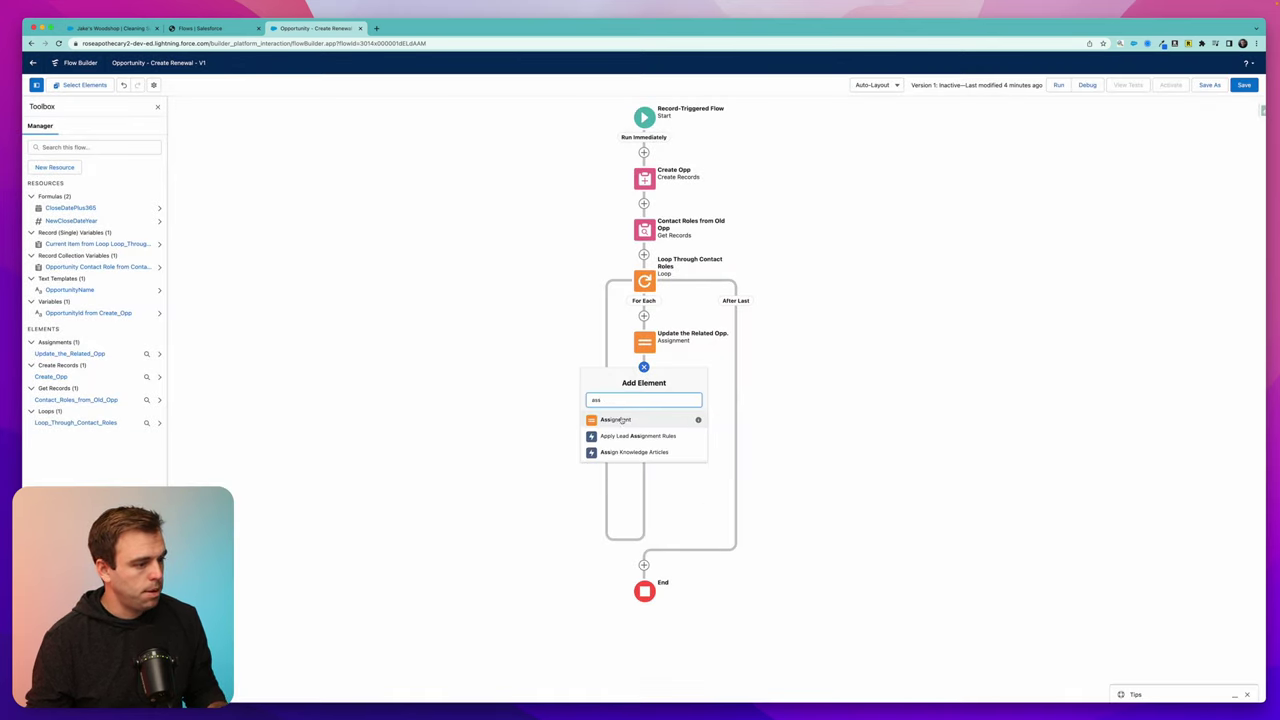
click(622, 419)
text(Add to New Collection)
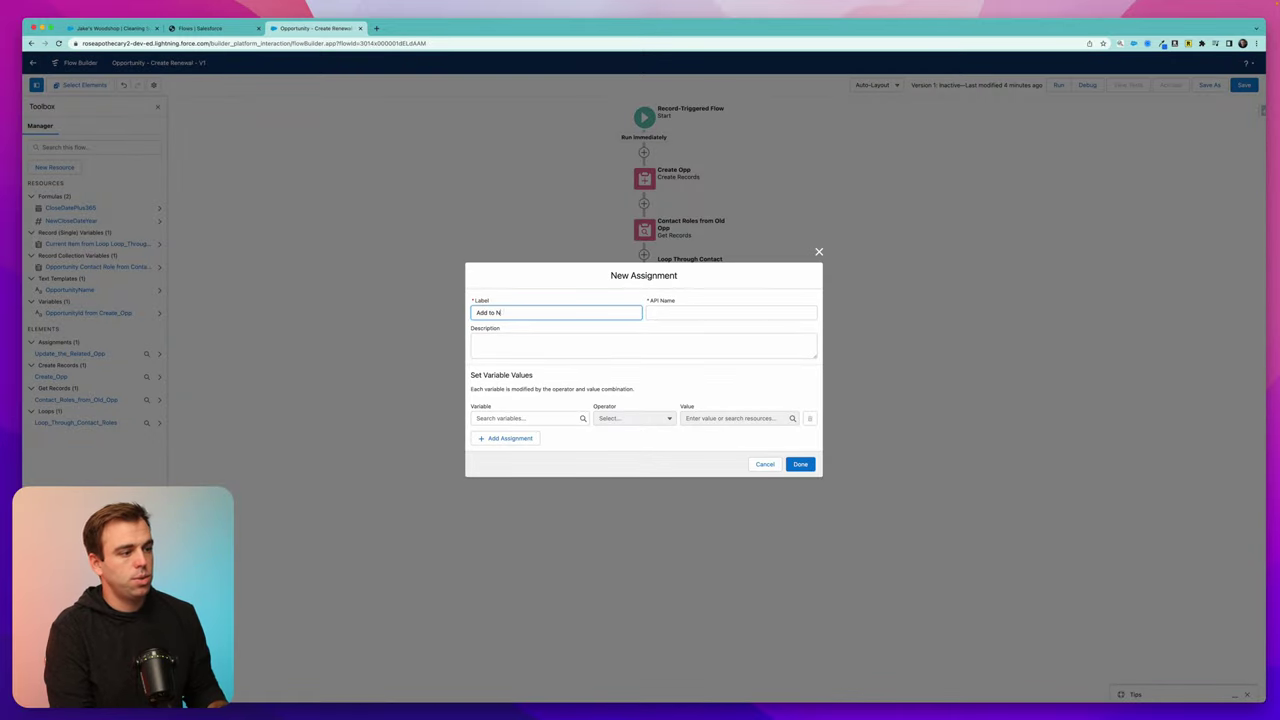
Create an UpdatedContactRoles record collection variable of Opportunity Contact Role
click(503, 416)
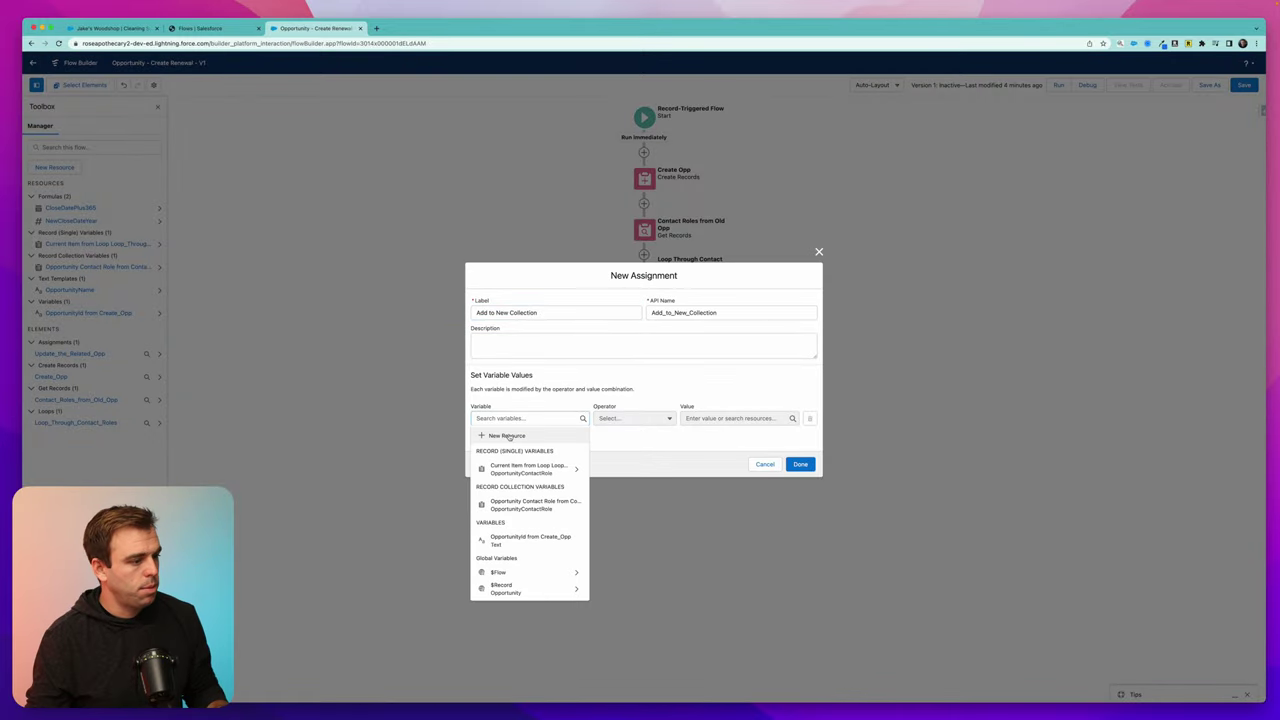
click(506, 435)
click(488, 341)
click(489, 356)
click(492, 358)
text(Update)
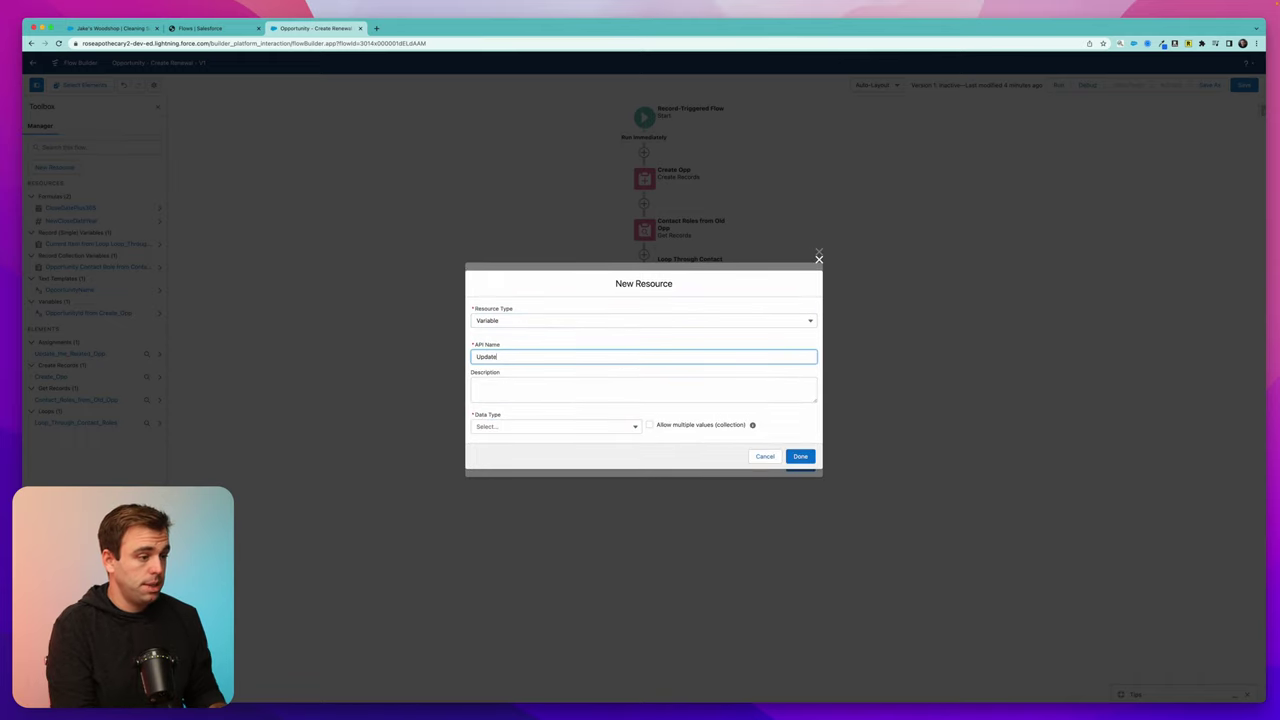
text(dContactRoles)
click(555, 426)
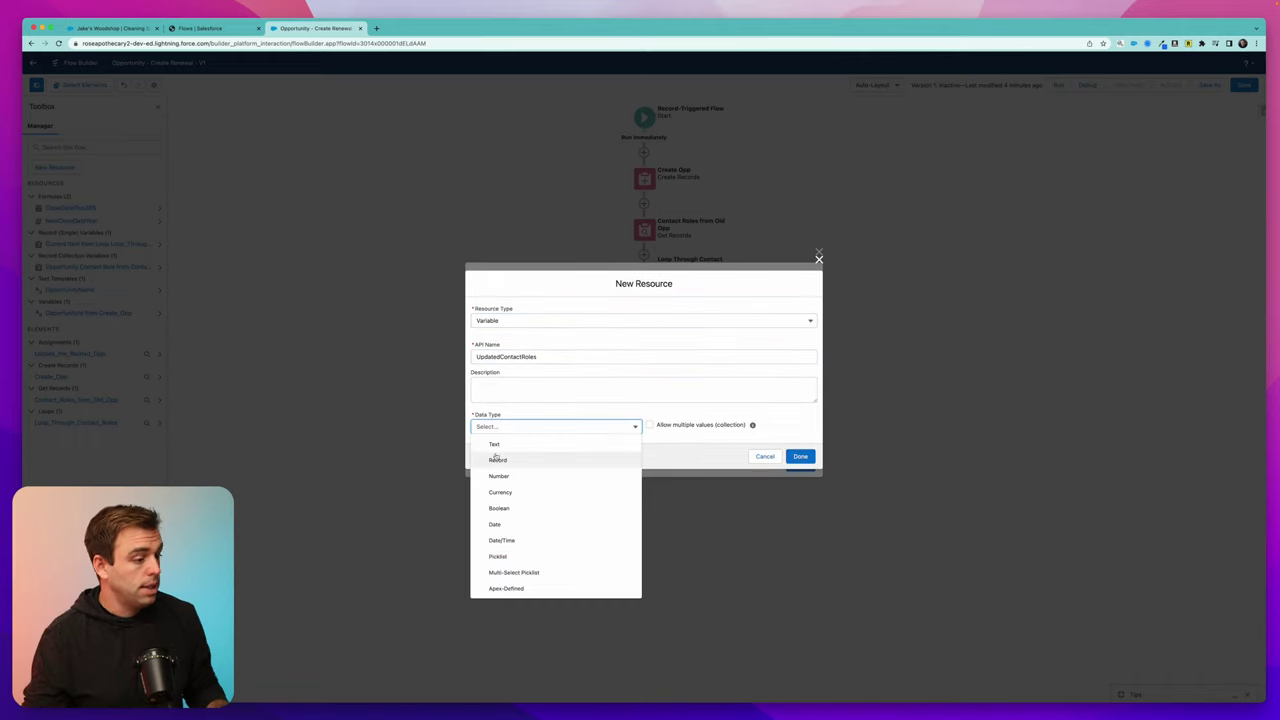
click(500, 461)
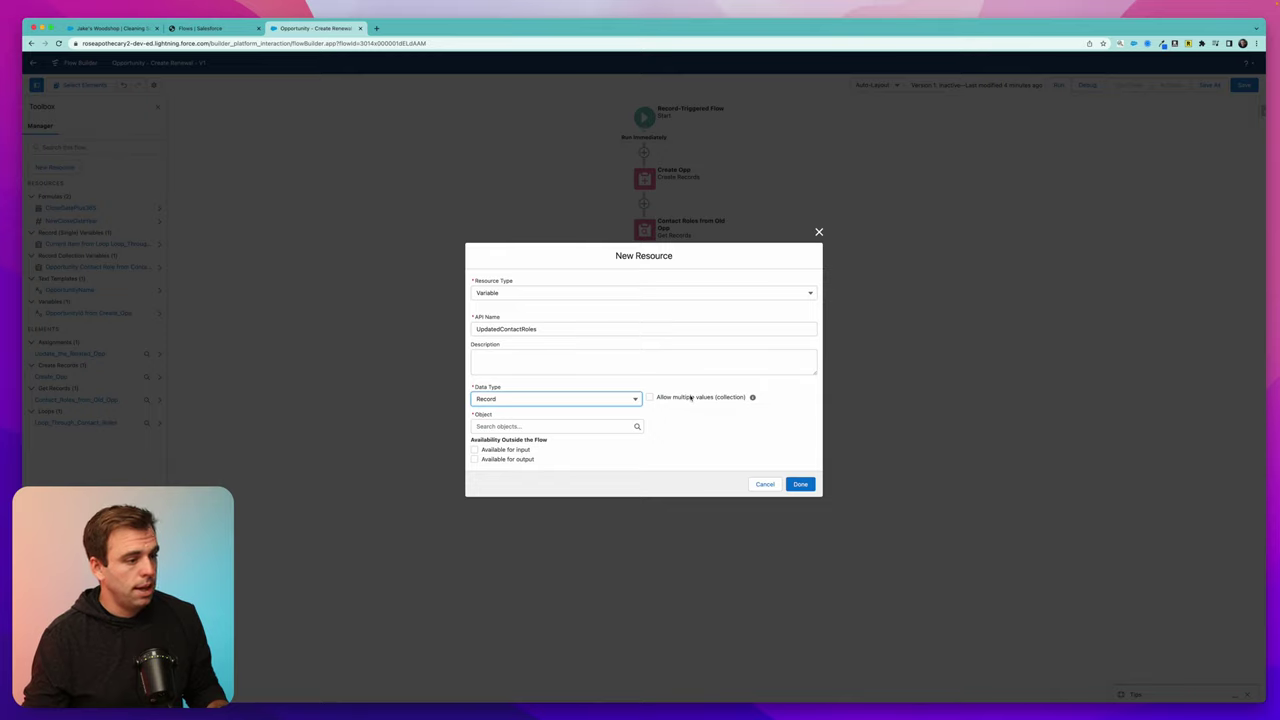
click(650, 398)
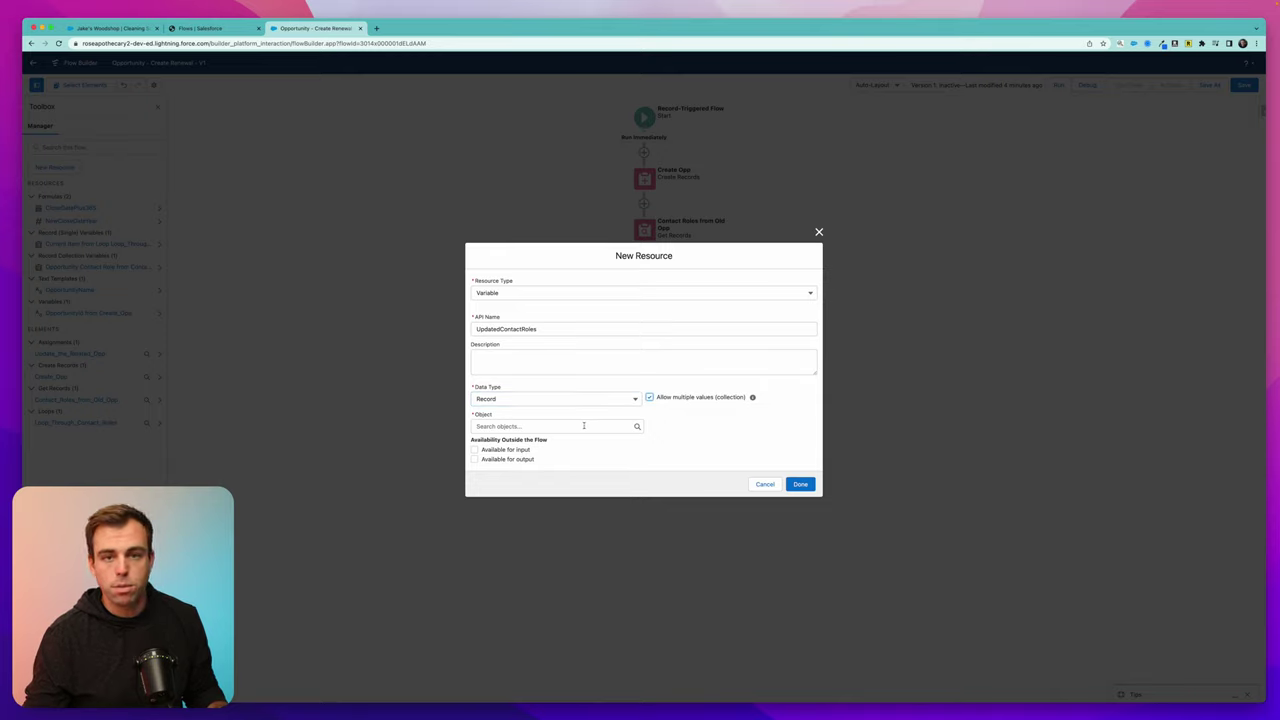
click(500, 426)
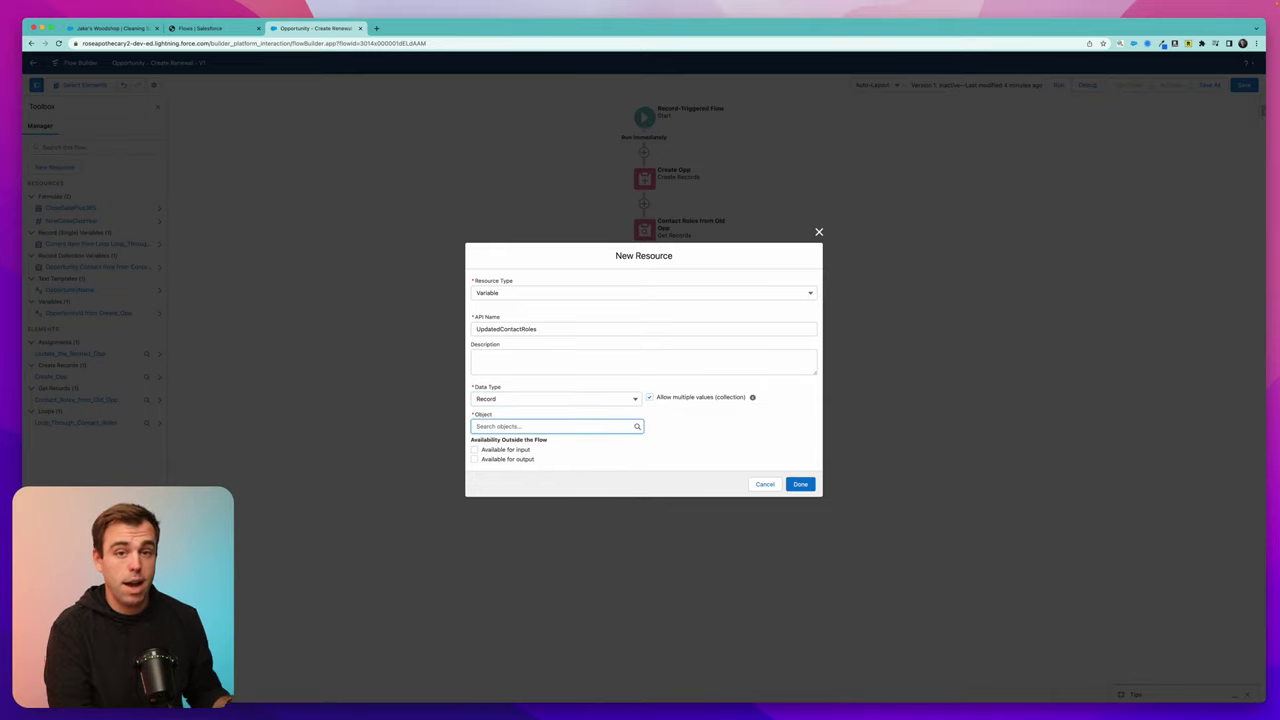
text(opportunity)
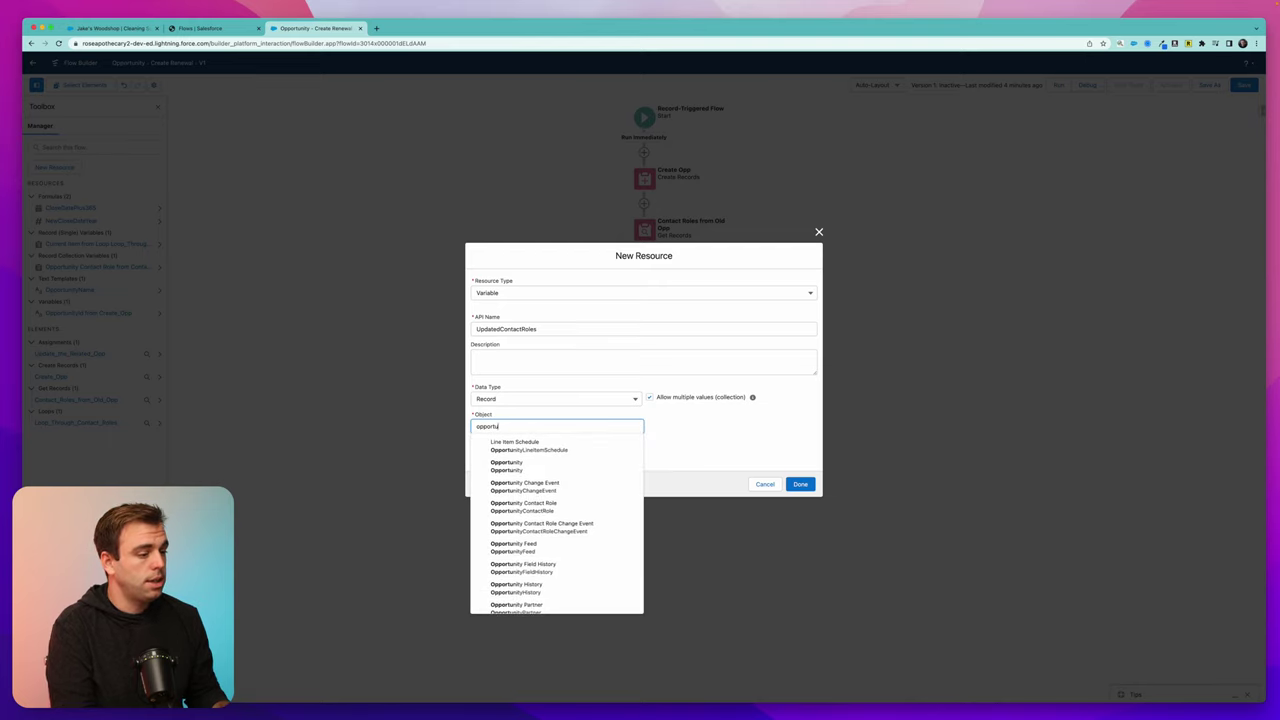
click(524, 465)
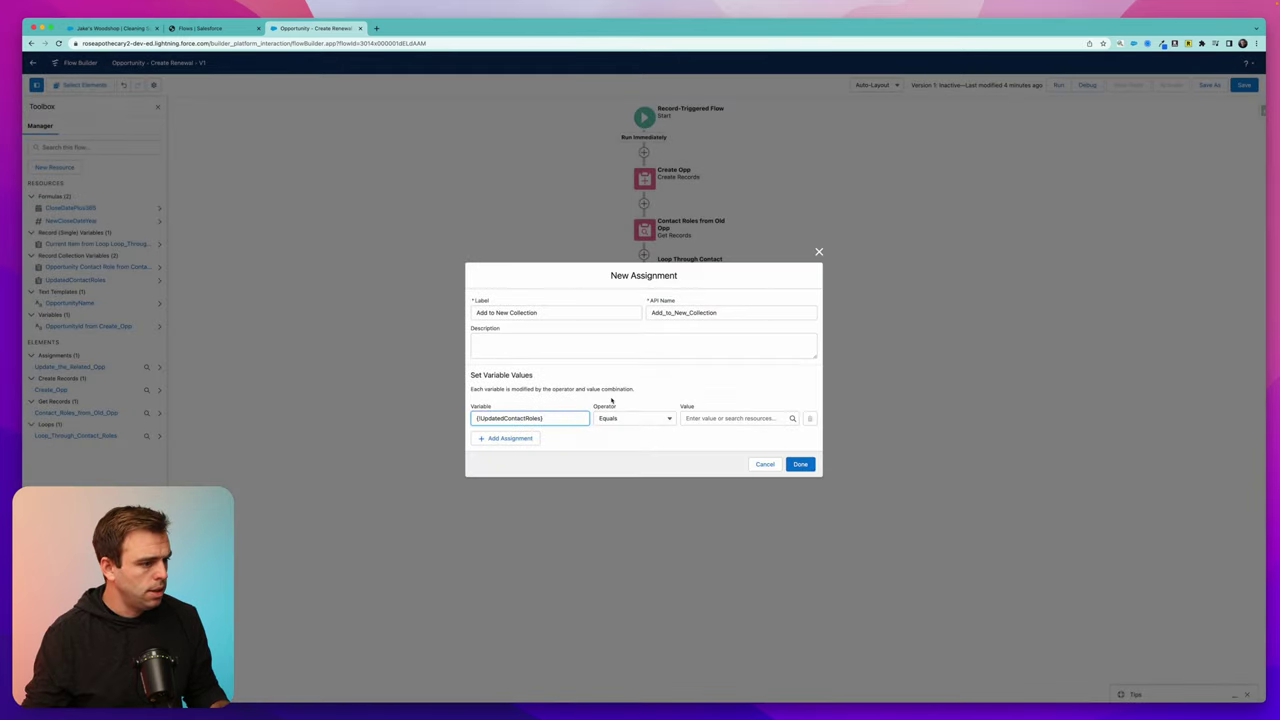
Use operator Add with the loop's current item as value, and save the assignment
click(629, 420)
click(626, 451)
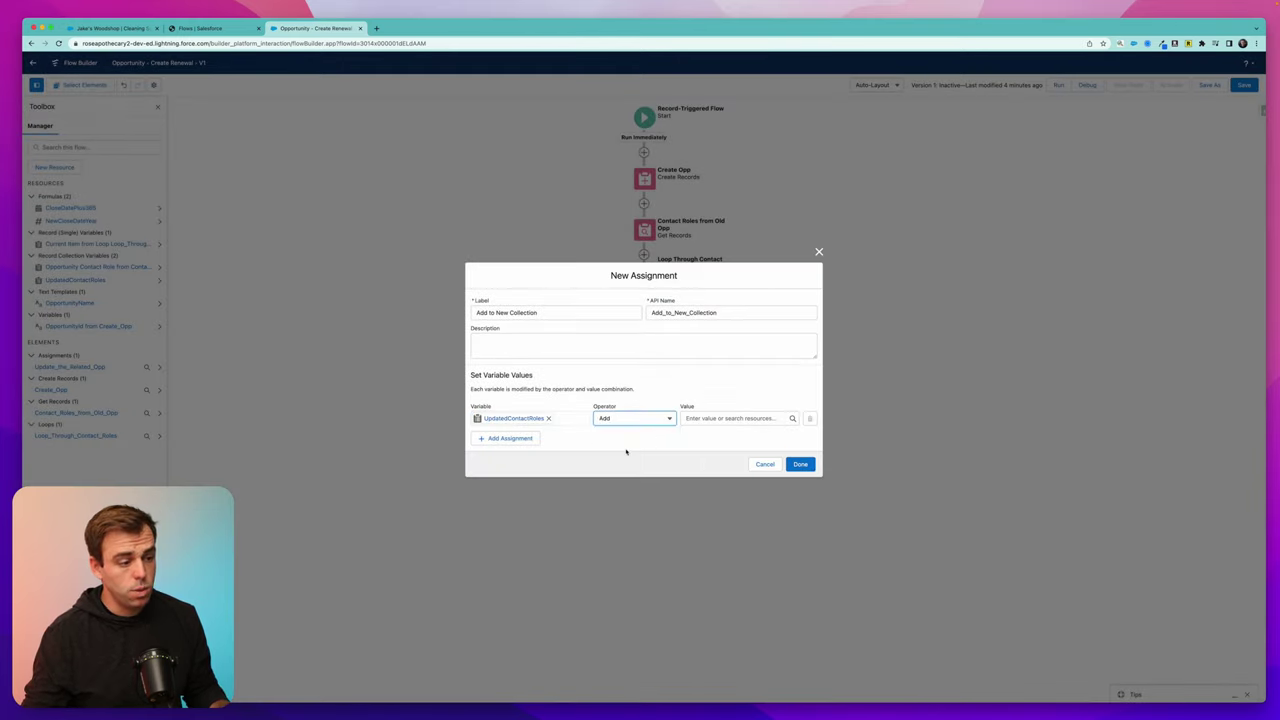
click(687, 420)
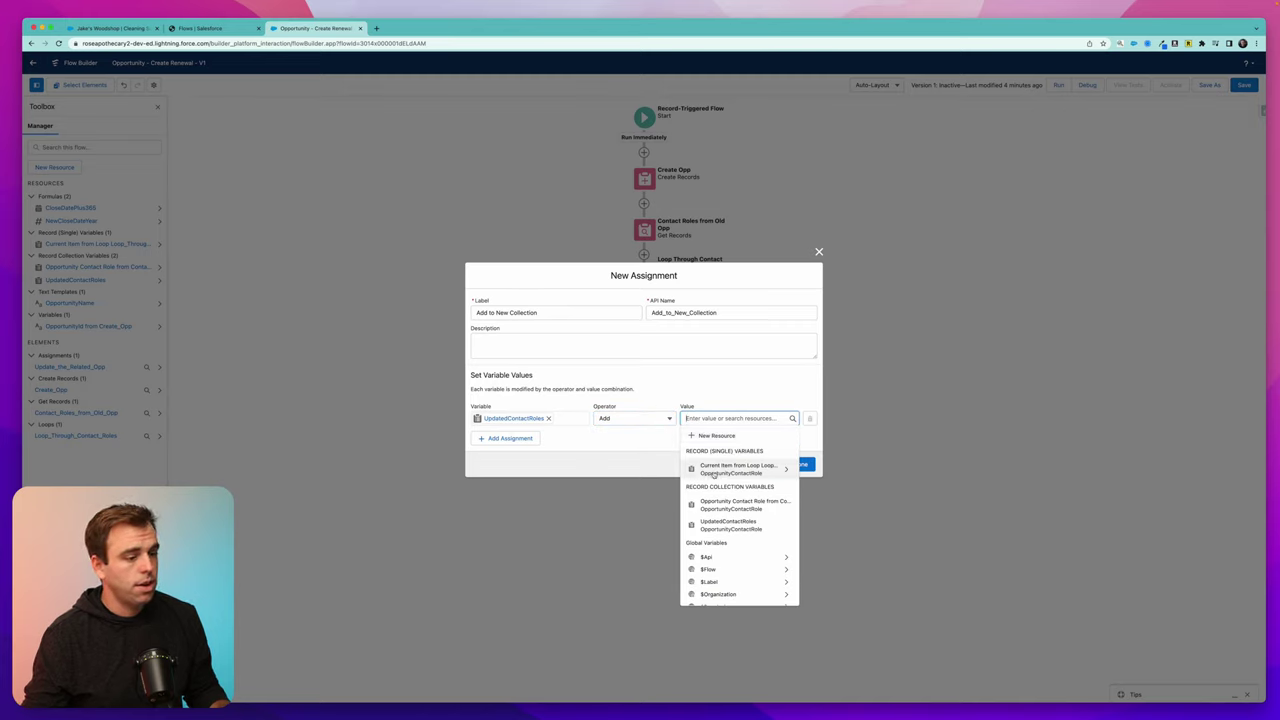
click(706, 470)
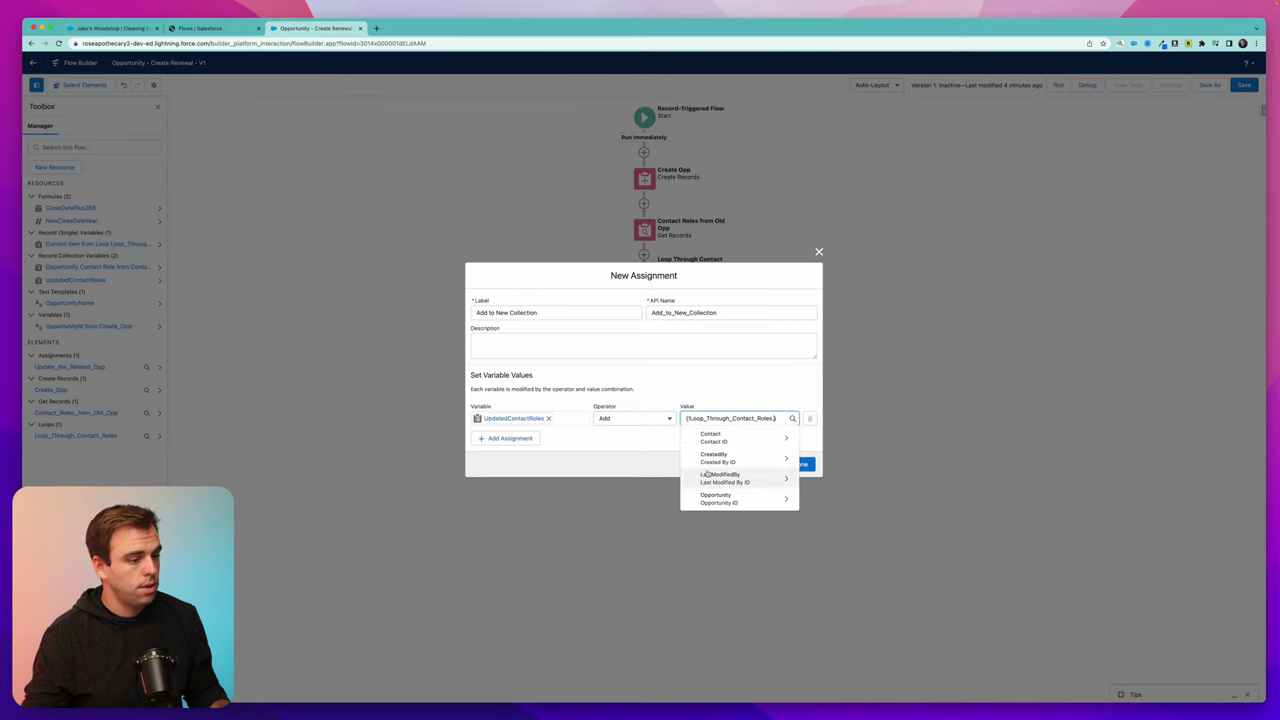
click(634, 455)
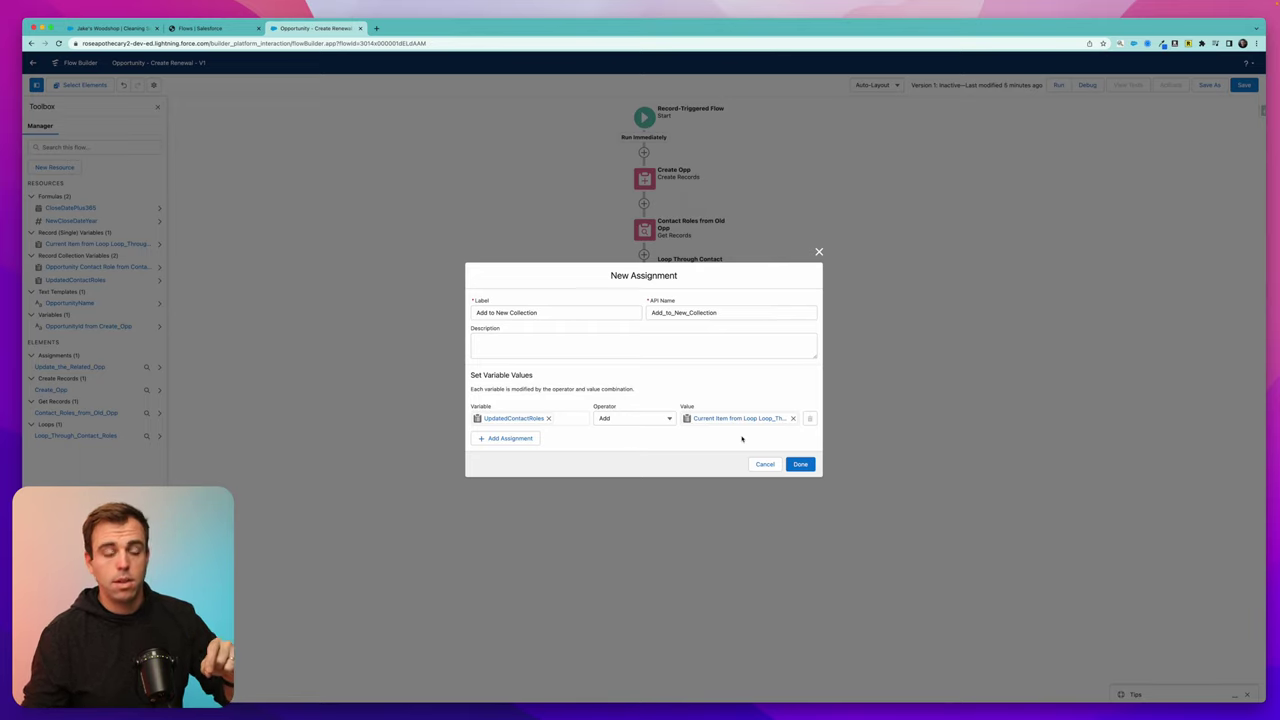
click(800, 464)
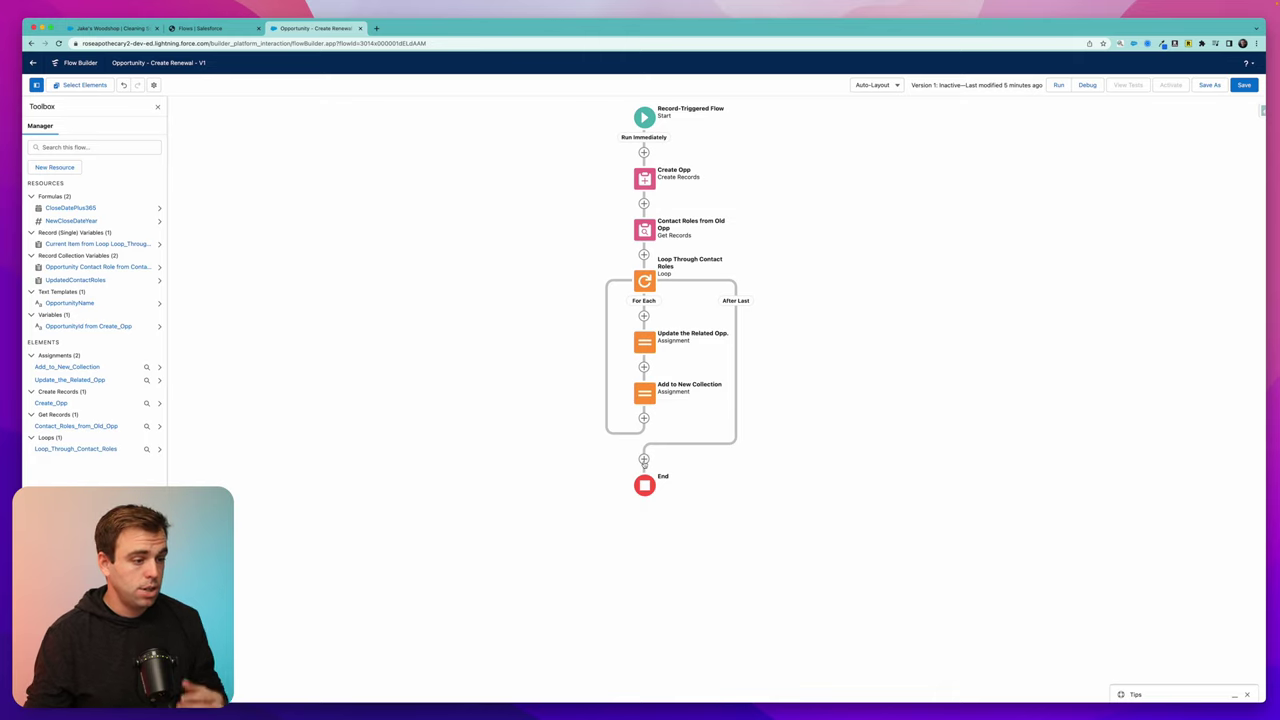
Add a 'Create Contact Roles' Create Records step creating multiple records from UpdatedContactRoles
click(644, 460)
scroll(625, 555, down, 3)
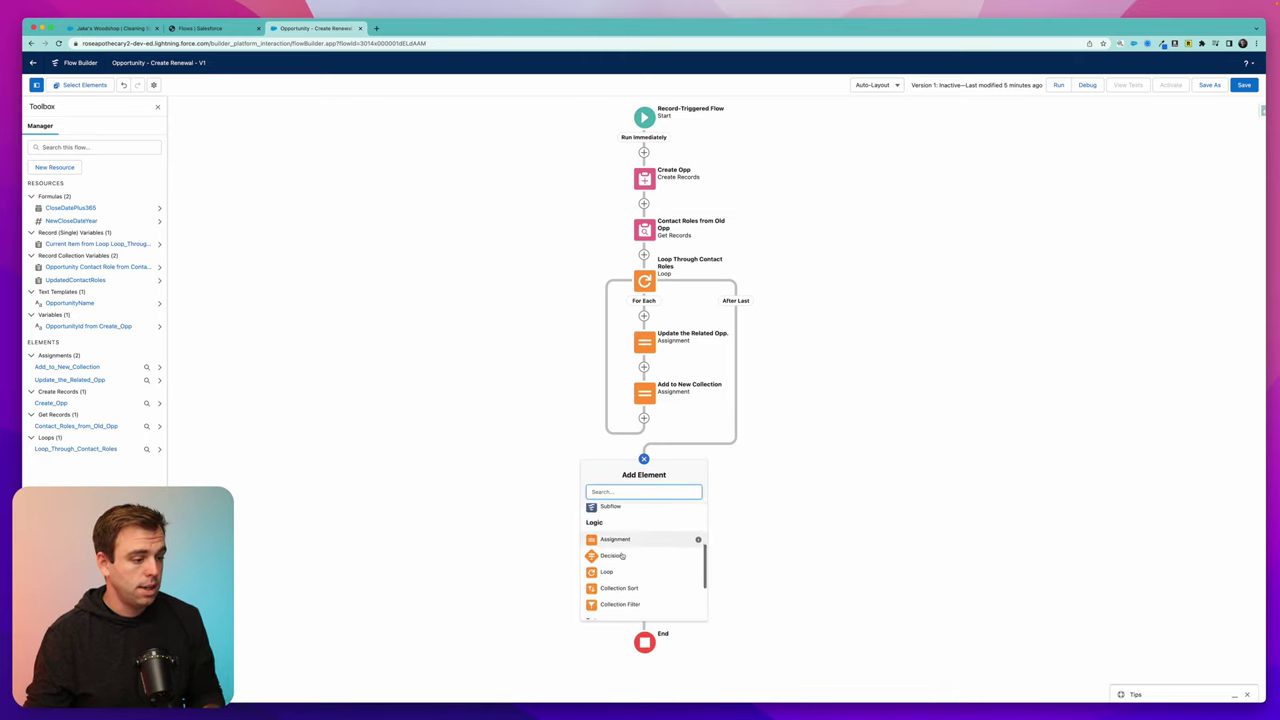
scroll(621, 555, down, 1)
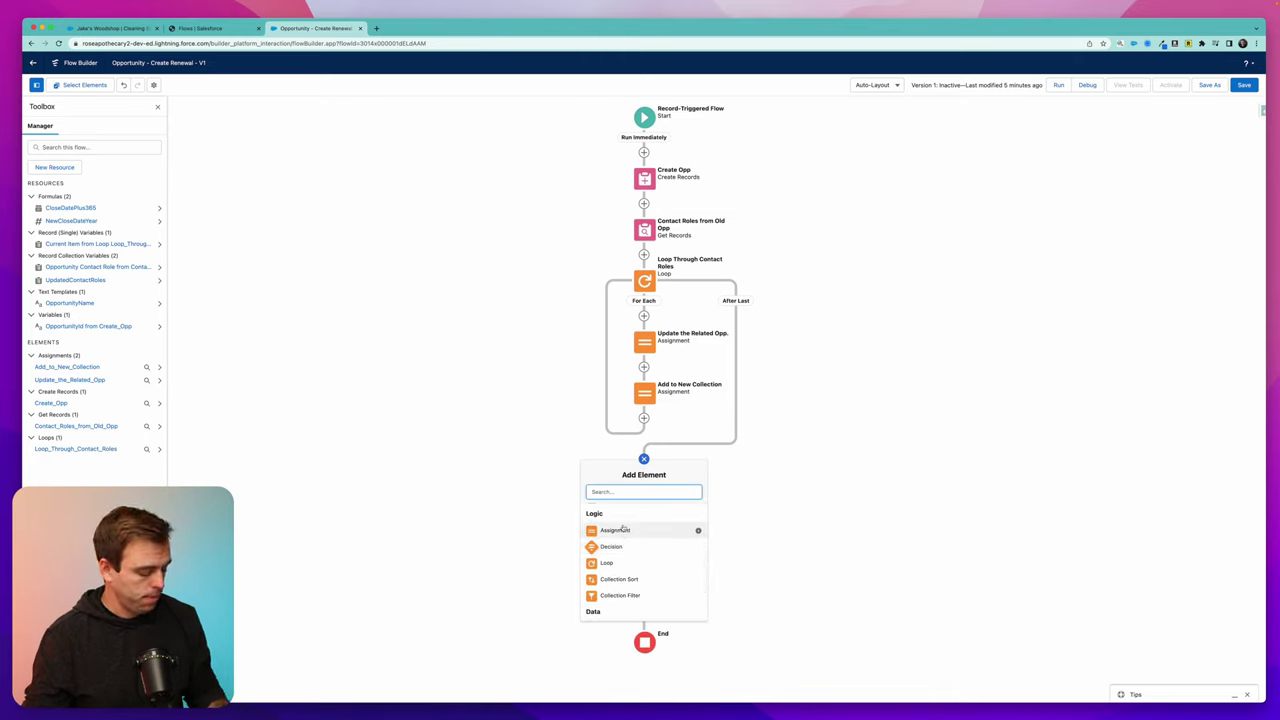
text(create)
click(612, 512)
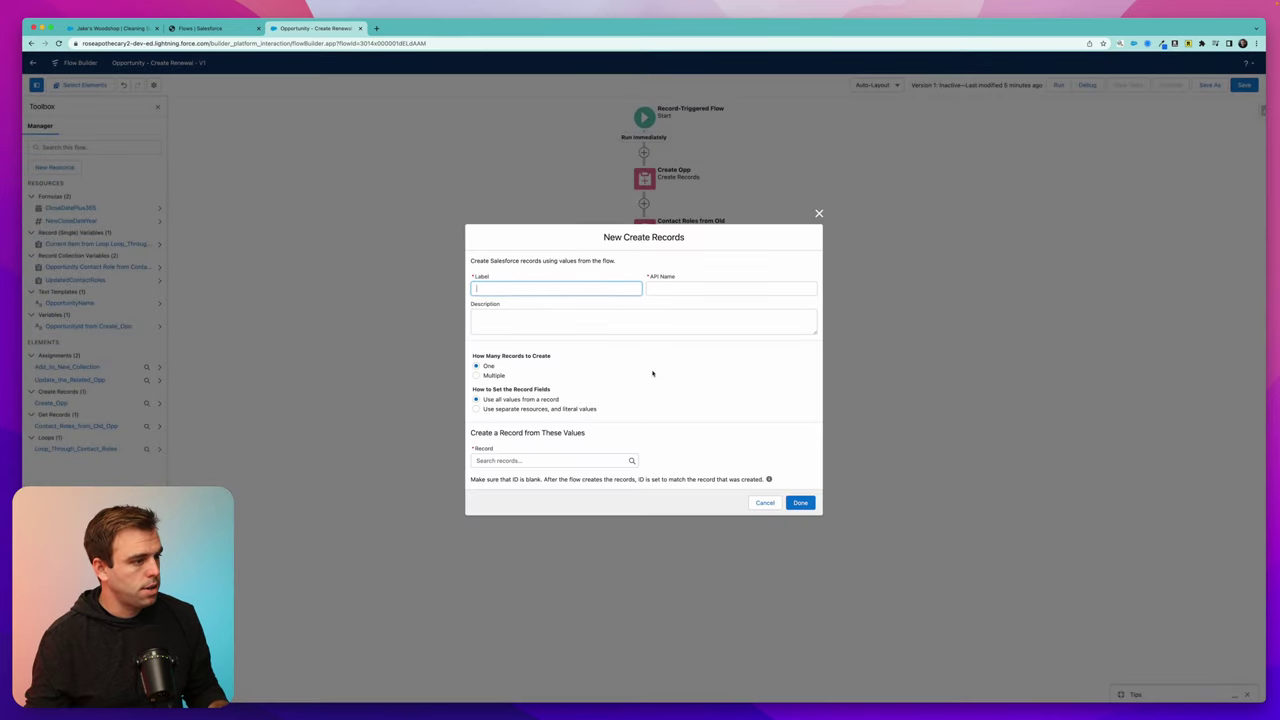
text(Create Contact Roles)
key(Tab)
click(475, 378)
click(478, 439)
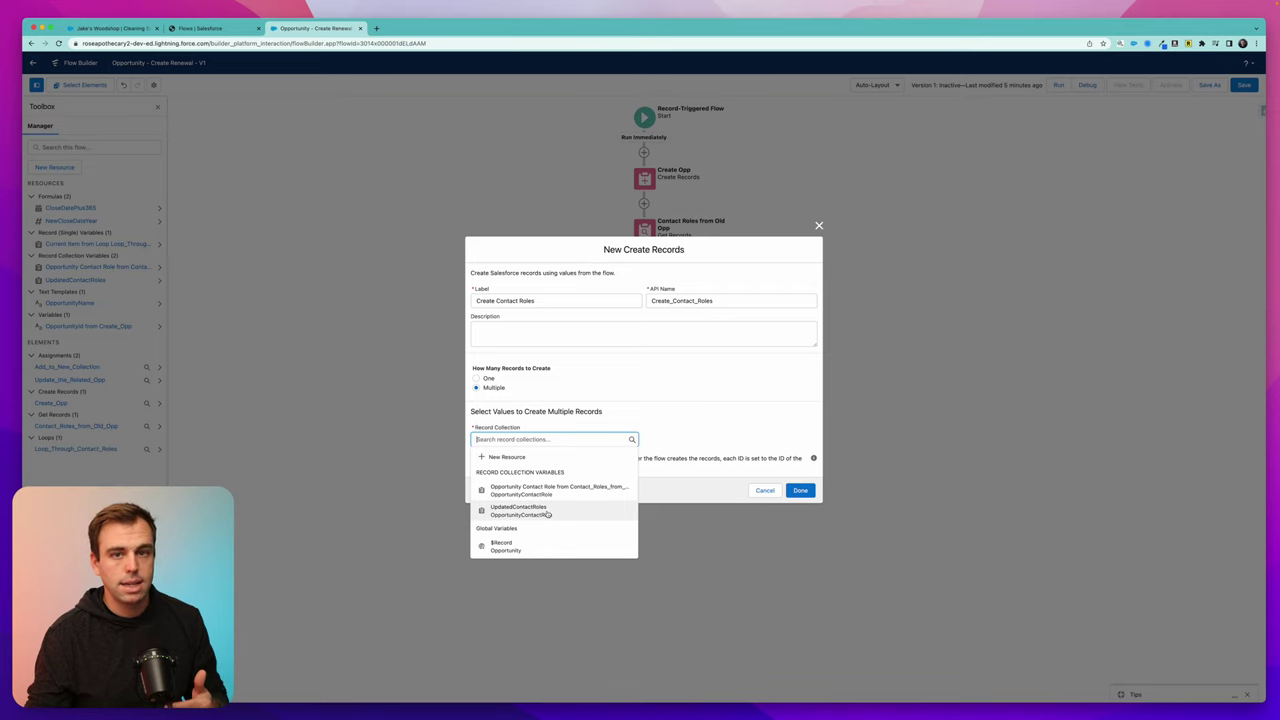
click(548, 513)
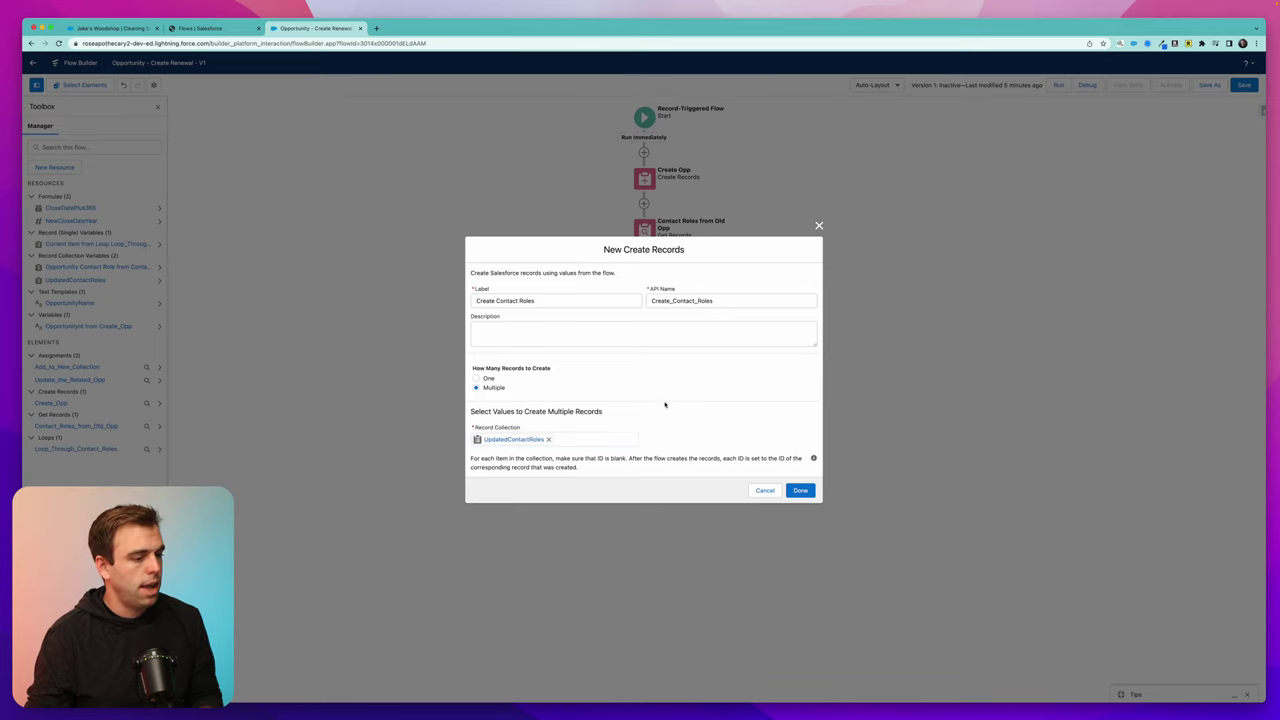
click(800, 494)
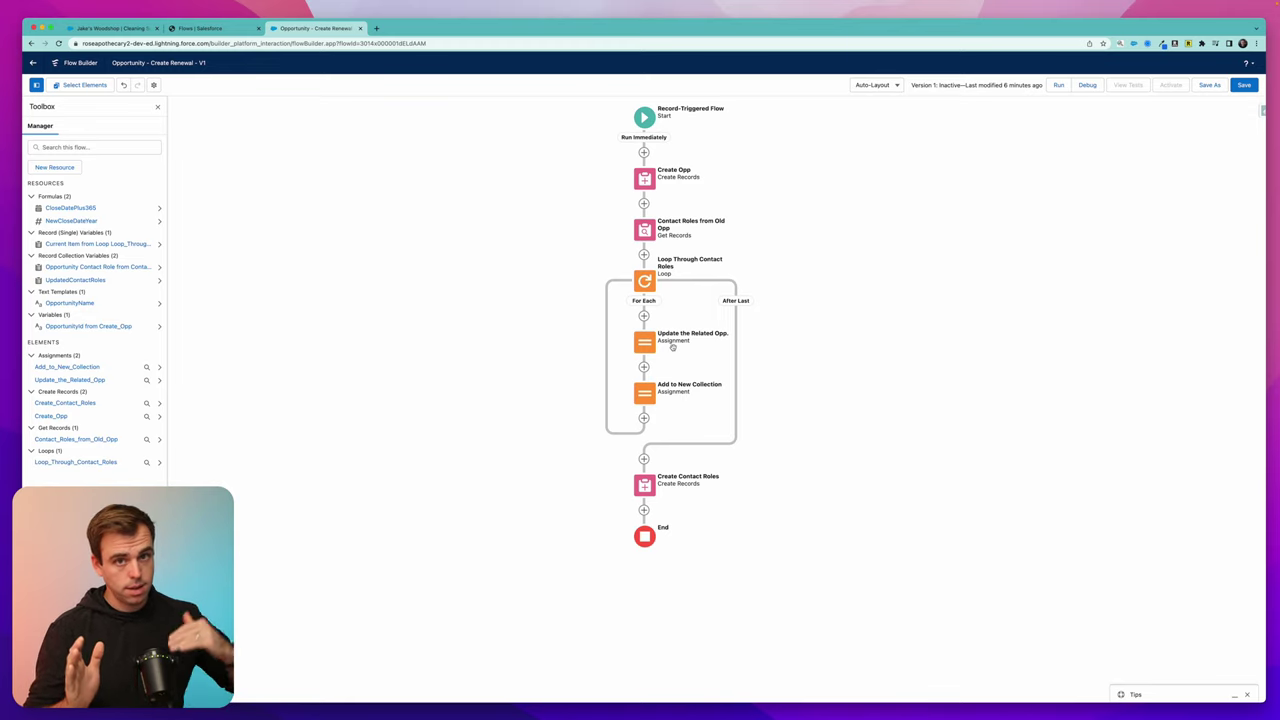
Add a Get Records step 'Get Opp. Products' querying Opportunity Product
click(643, 510)
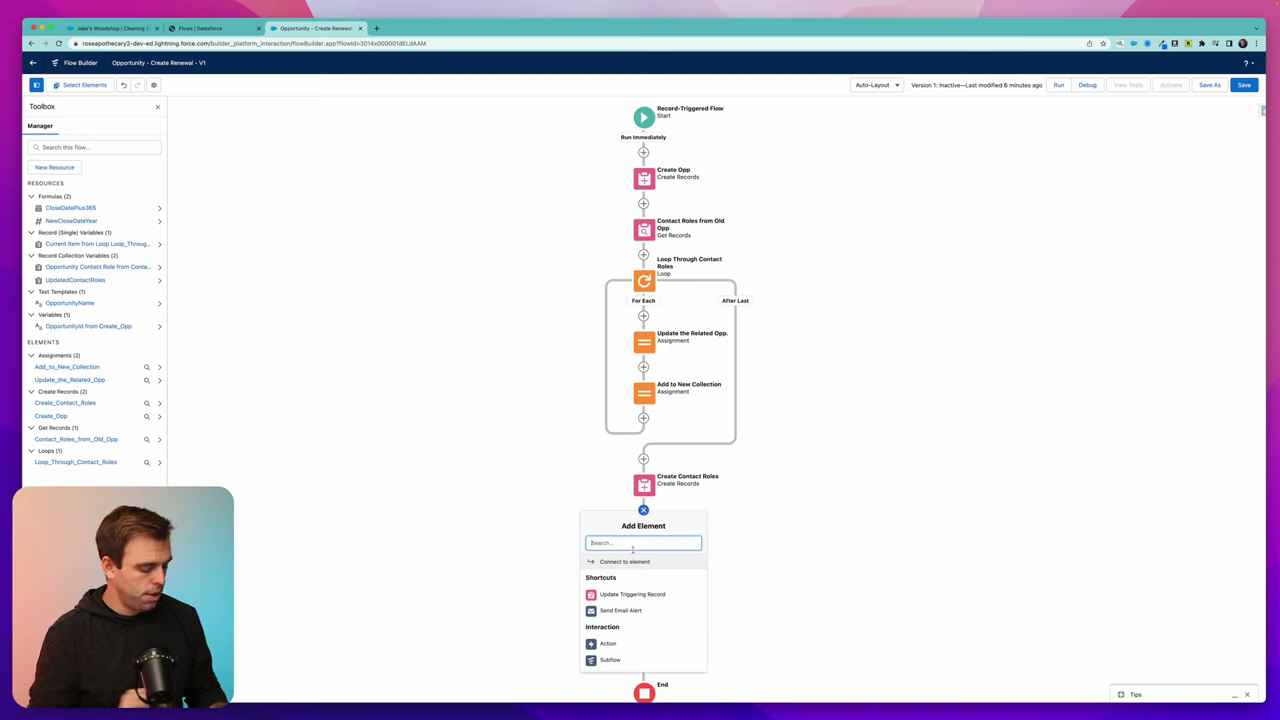
text(get)
click(628, 562)
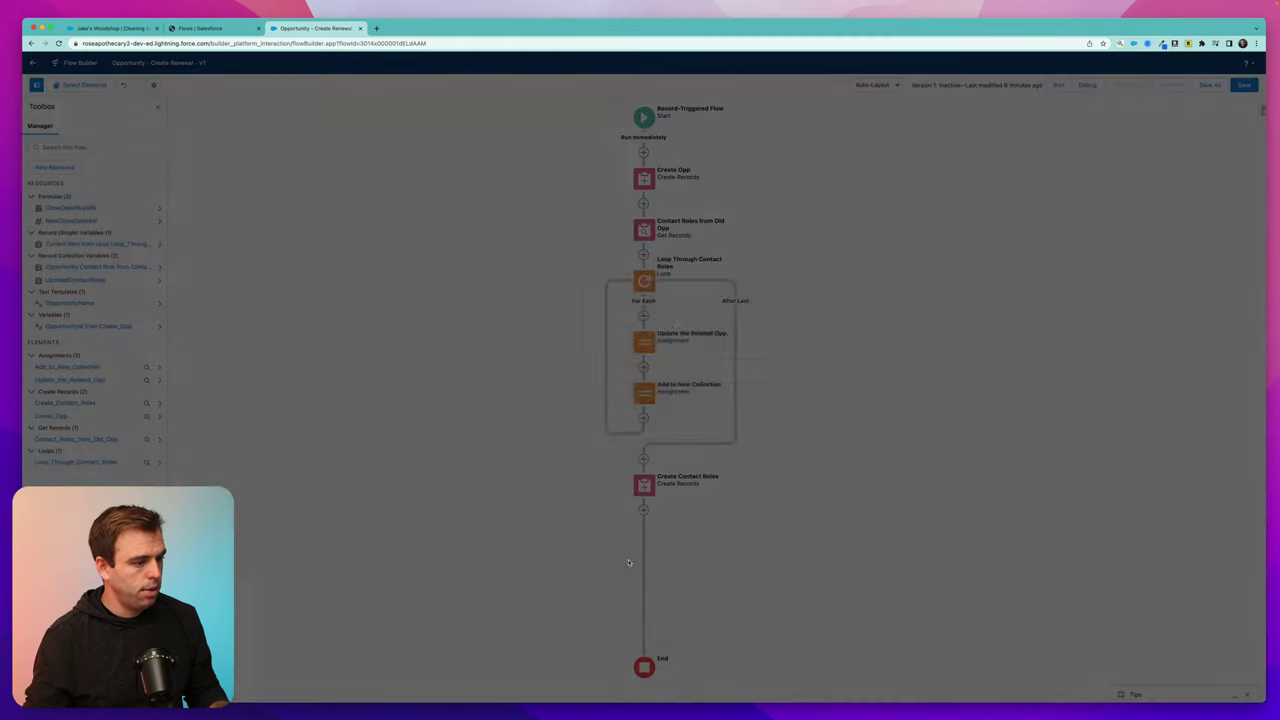
text(Get Prod)
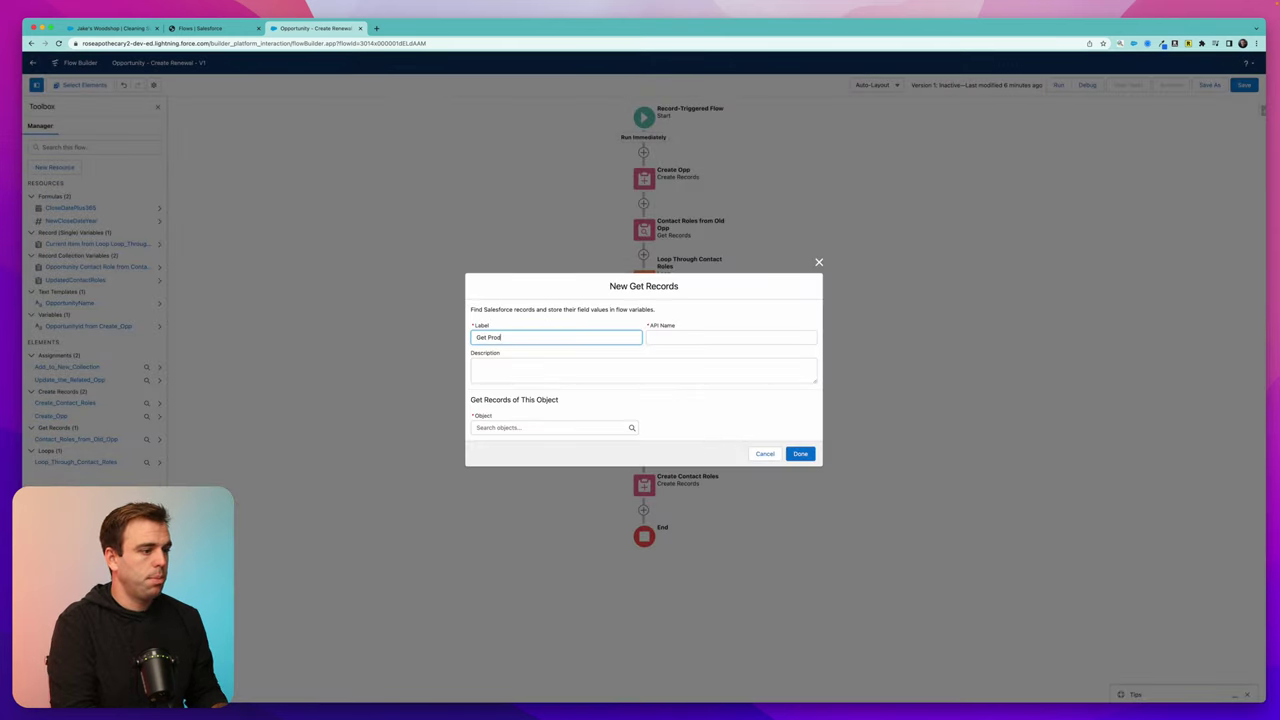
key(BackSpace)
key(BackSpace)
key(BackSpace)
key(BackSpace)
text(Opp. Products)
click(520, 427)
text(opp)
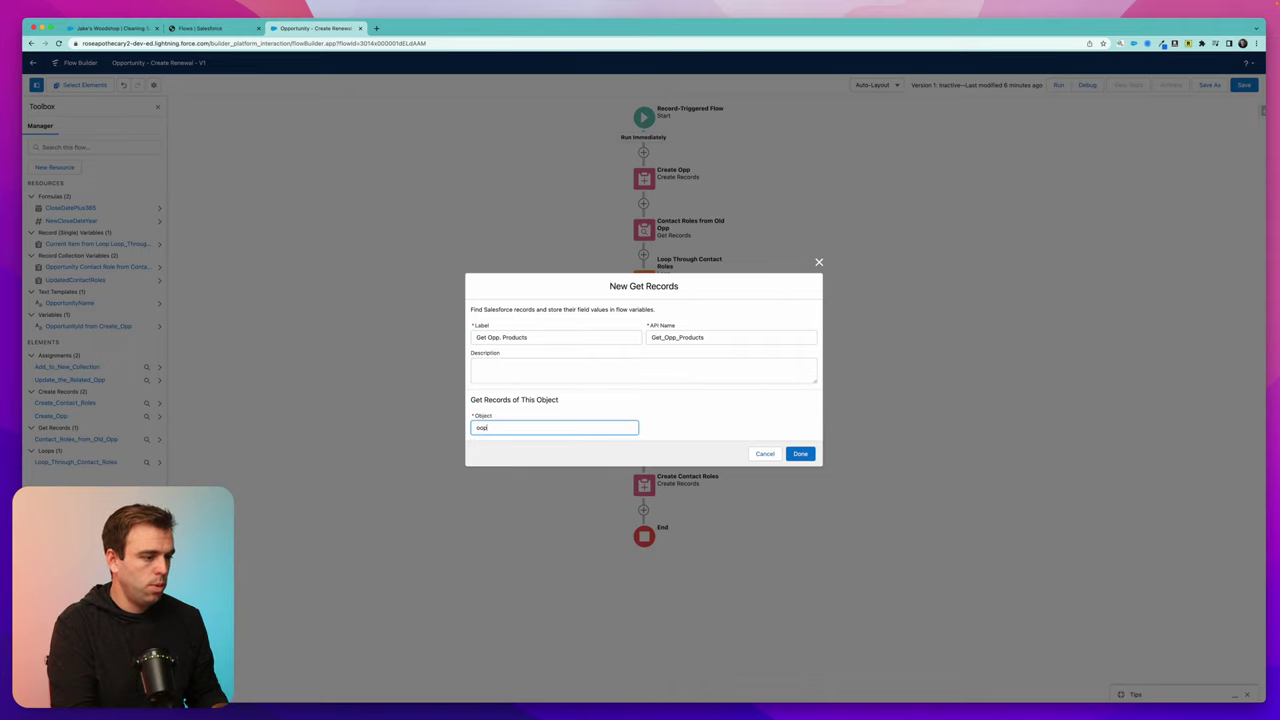
text(pp)
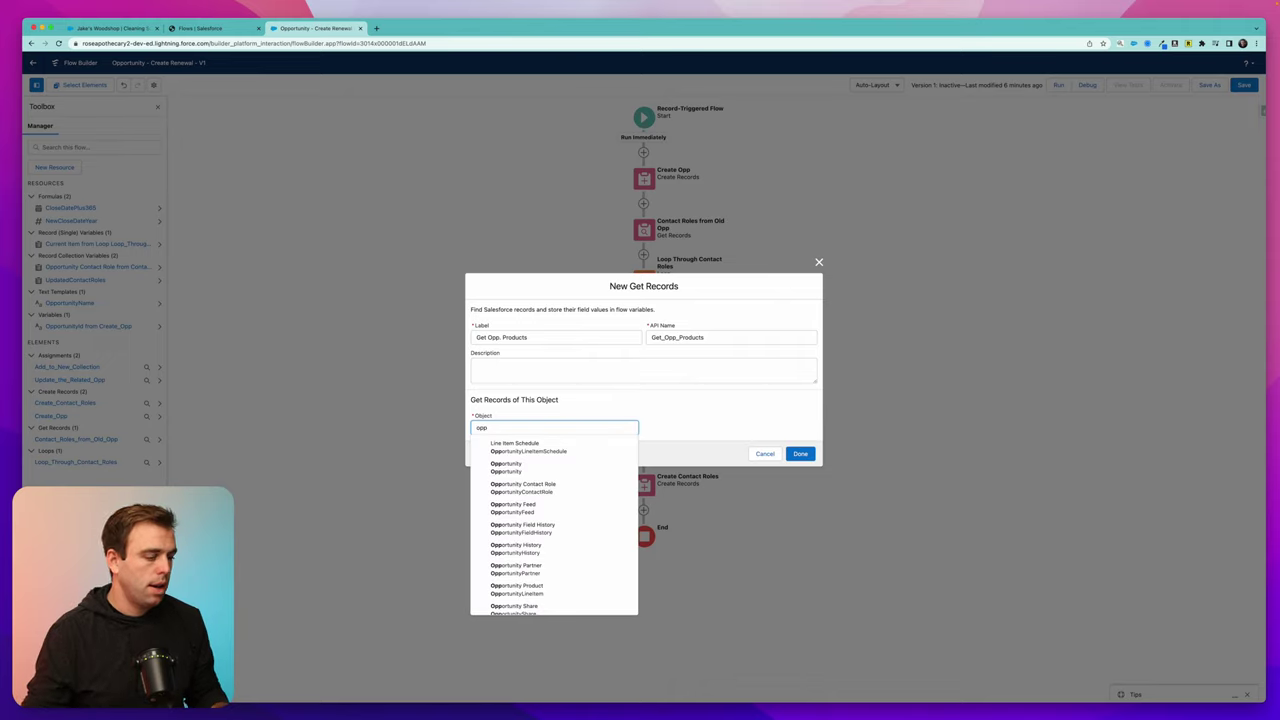
scroll(555, 520, down, 3)
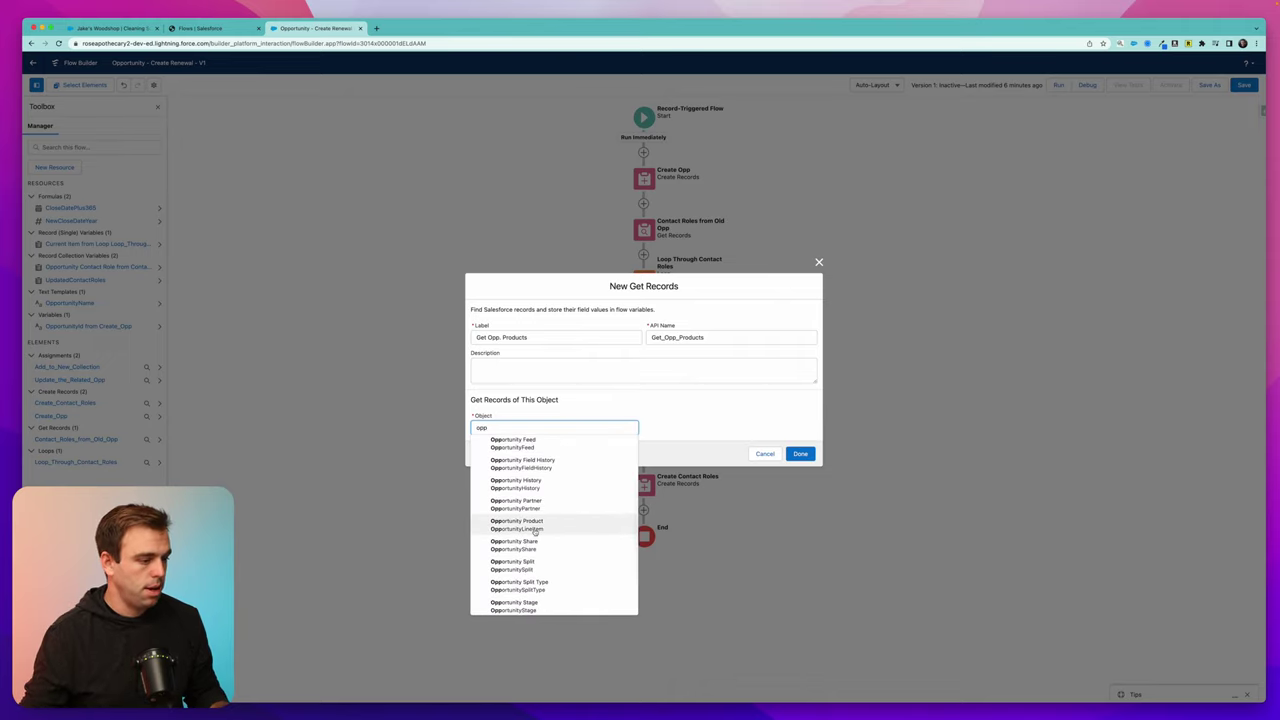
click(557, 484)
Filter products on OpportunityId equals the triggering record's Id
click(514, 390)
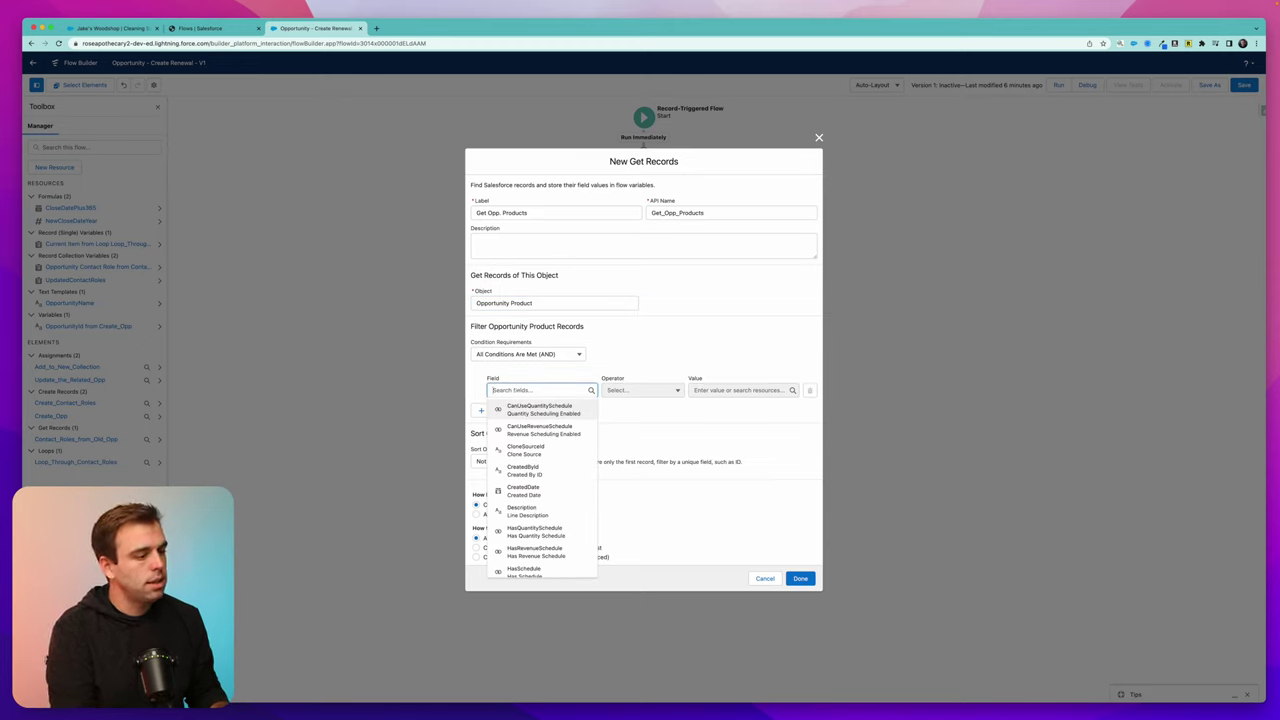
text(opp)
click(525, 428)
click(714, 390)
scroll(735, 470, down, 5)
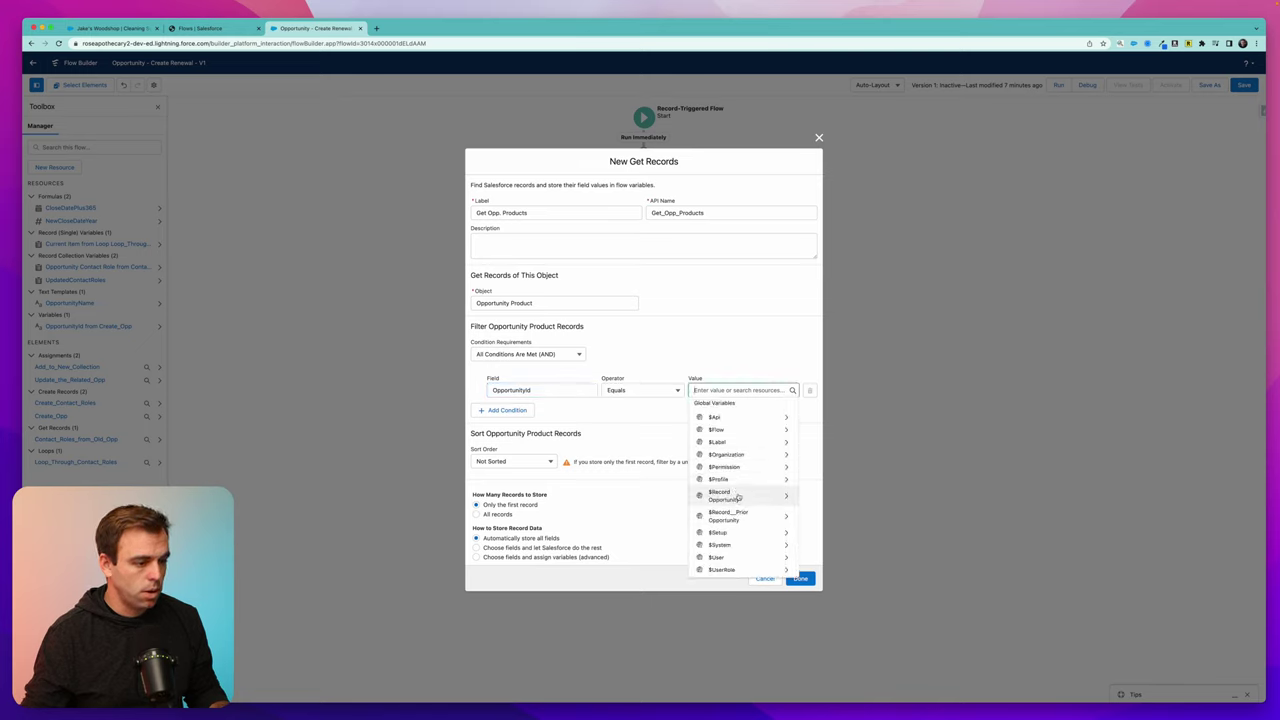
click(738, 497)
text(Id)
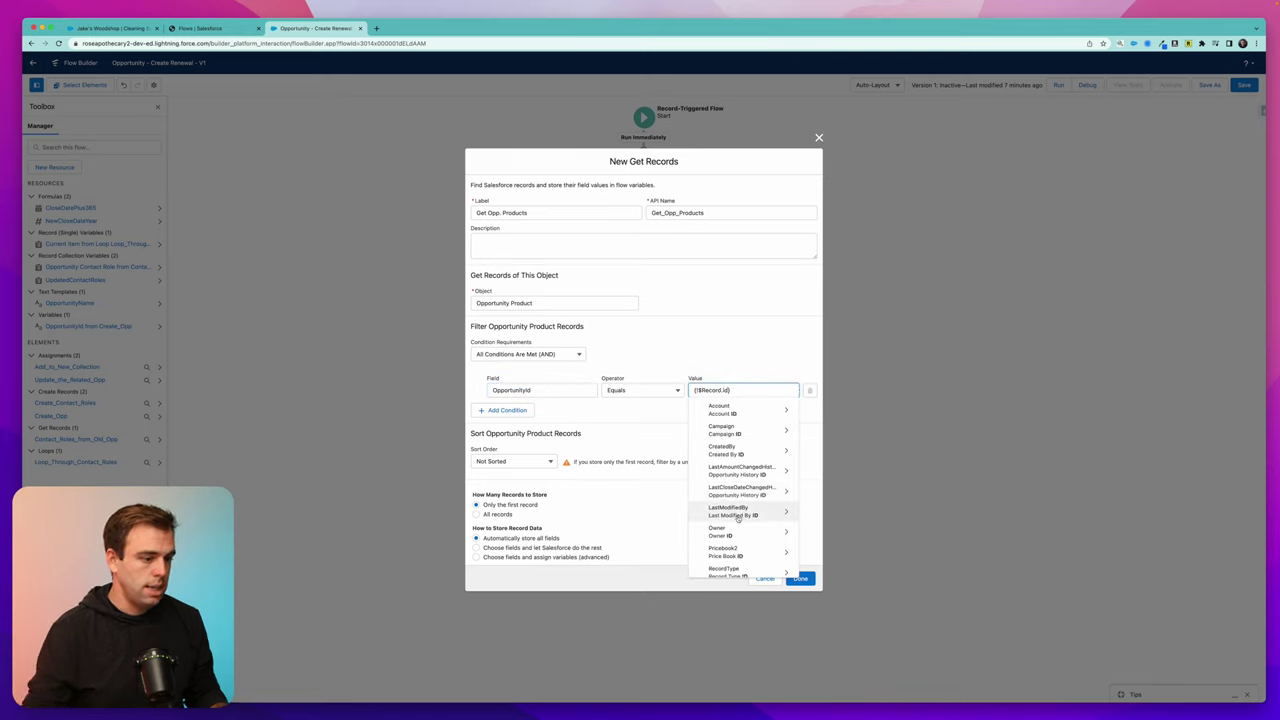
click(757, 403)
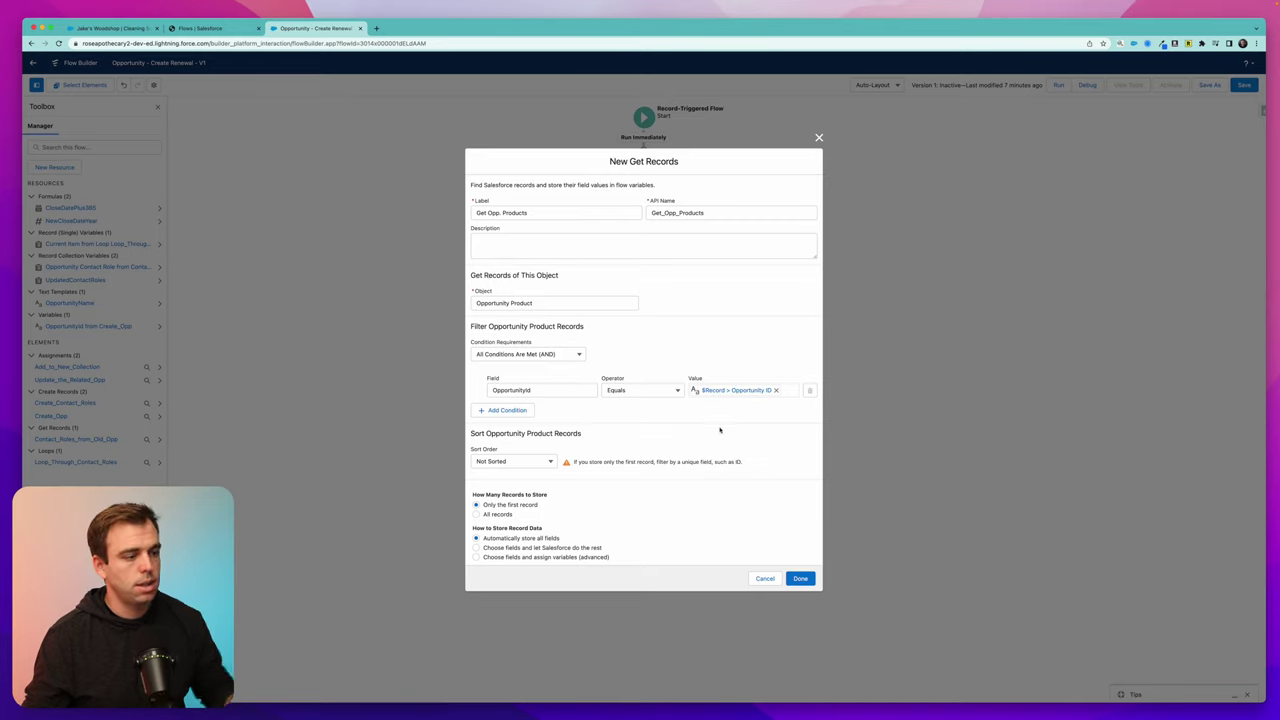
Delete the empty second condition, store all records, and save the step
click(505, 410)
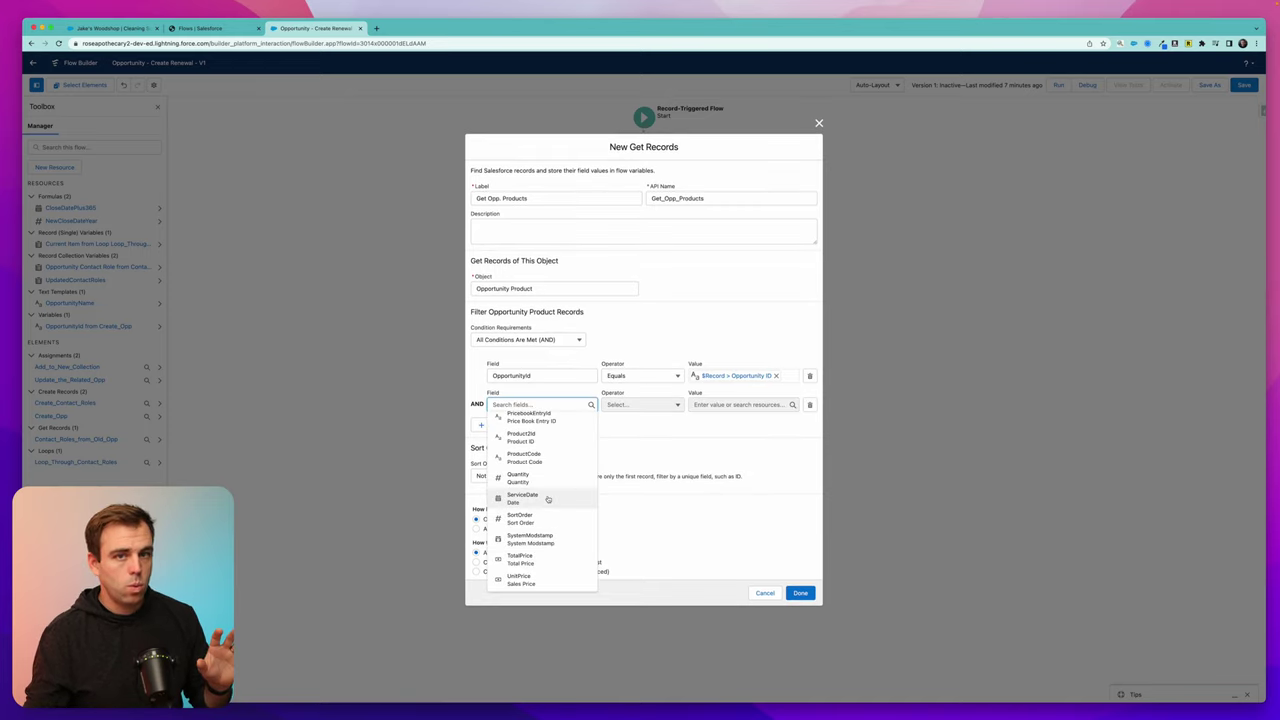
scroll(547, 498, up, 5)
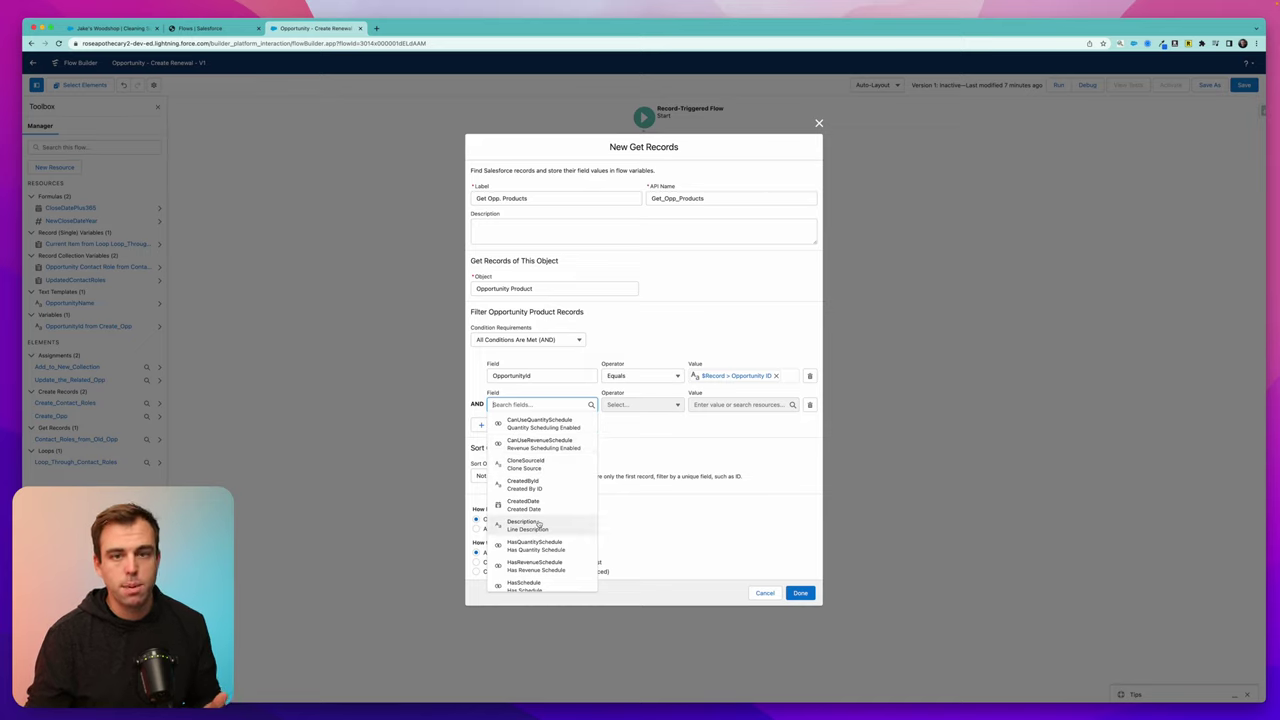
scroll(538, 524, down, 3)
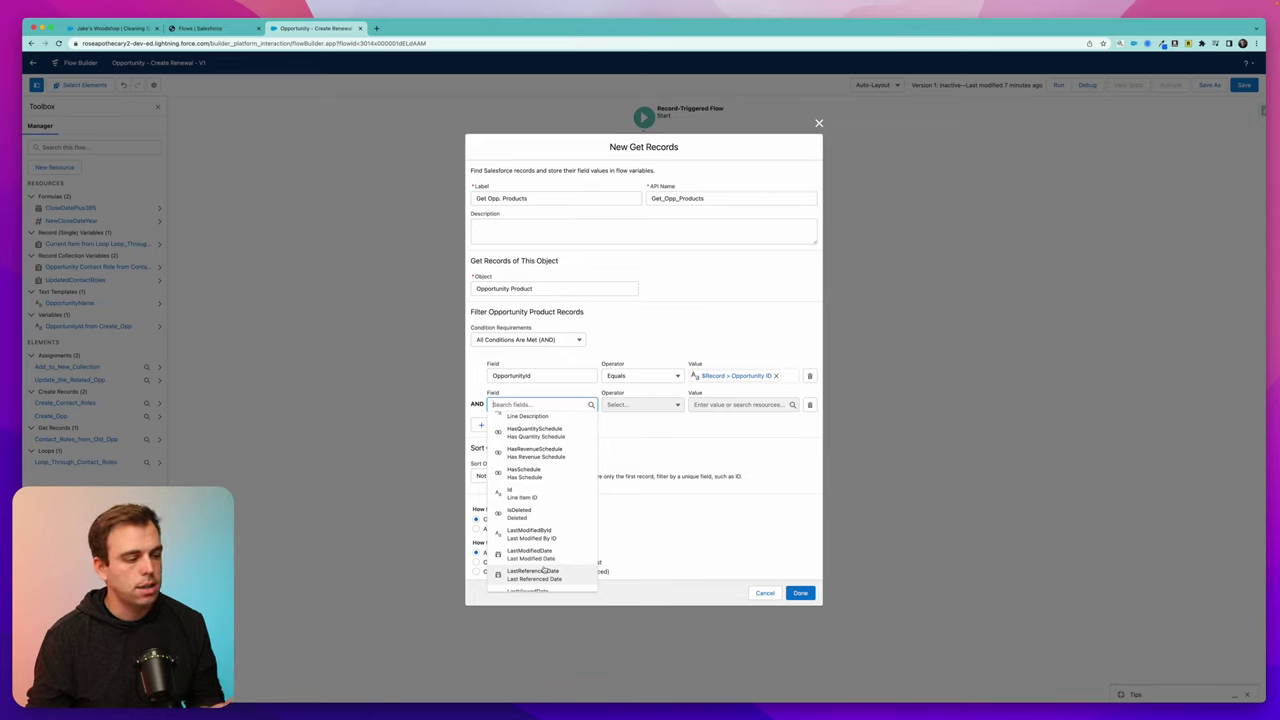
scroll(542, 540, down, 1)
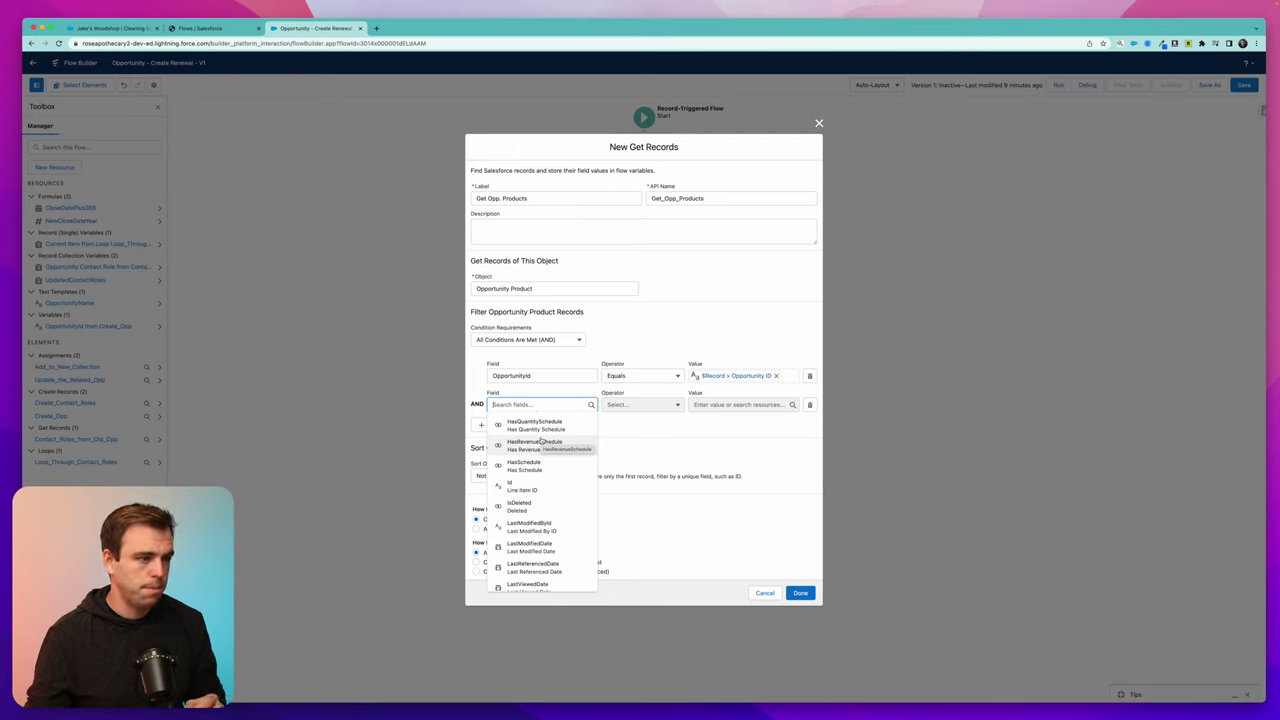
click(810, 405)
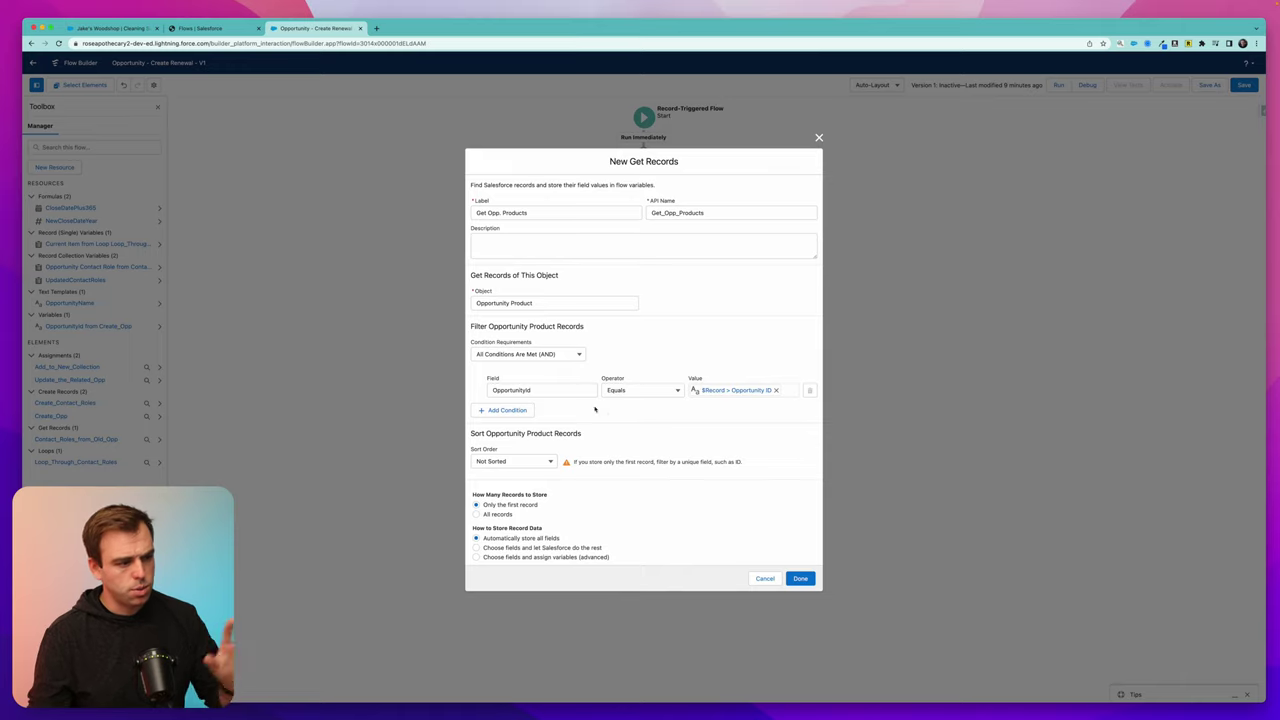
click(477, 515)
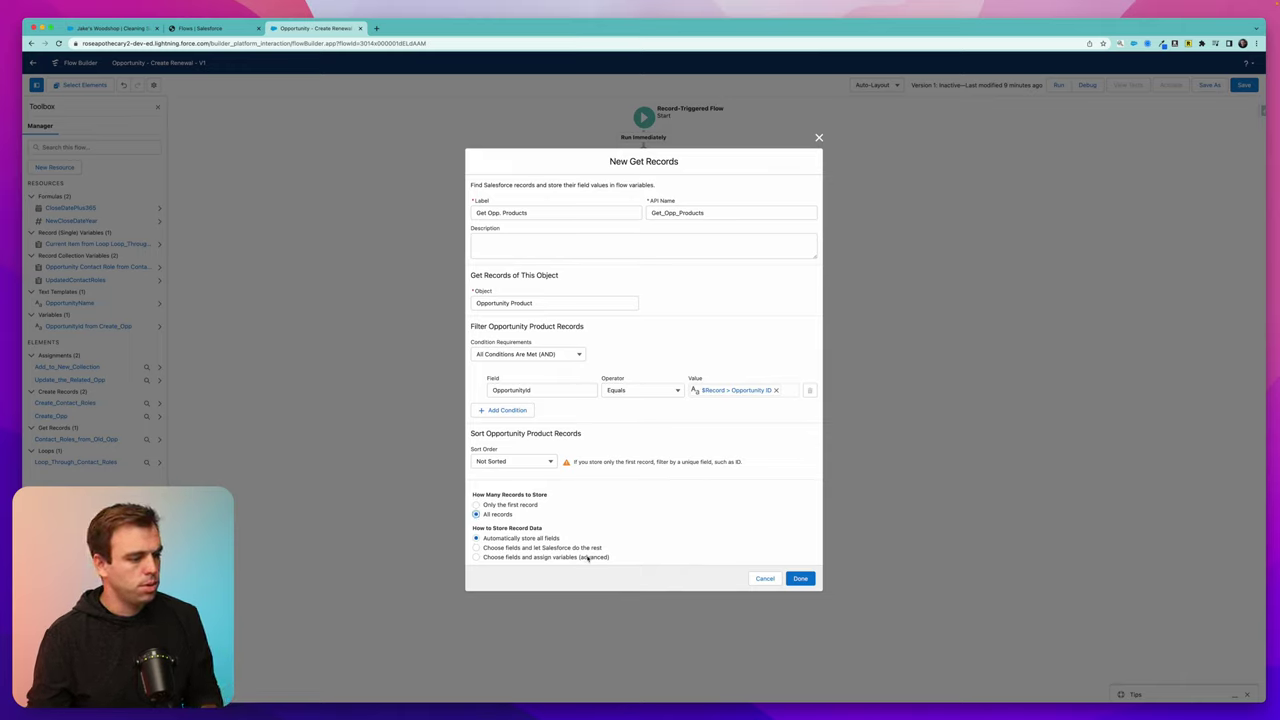
click(800, 578)
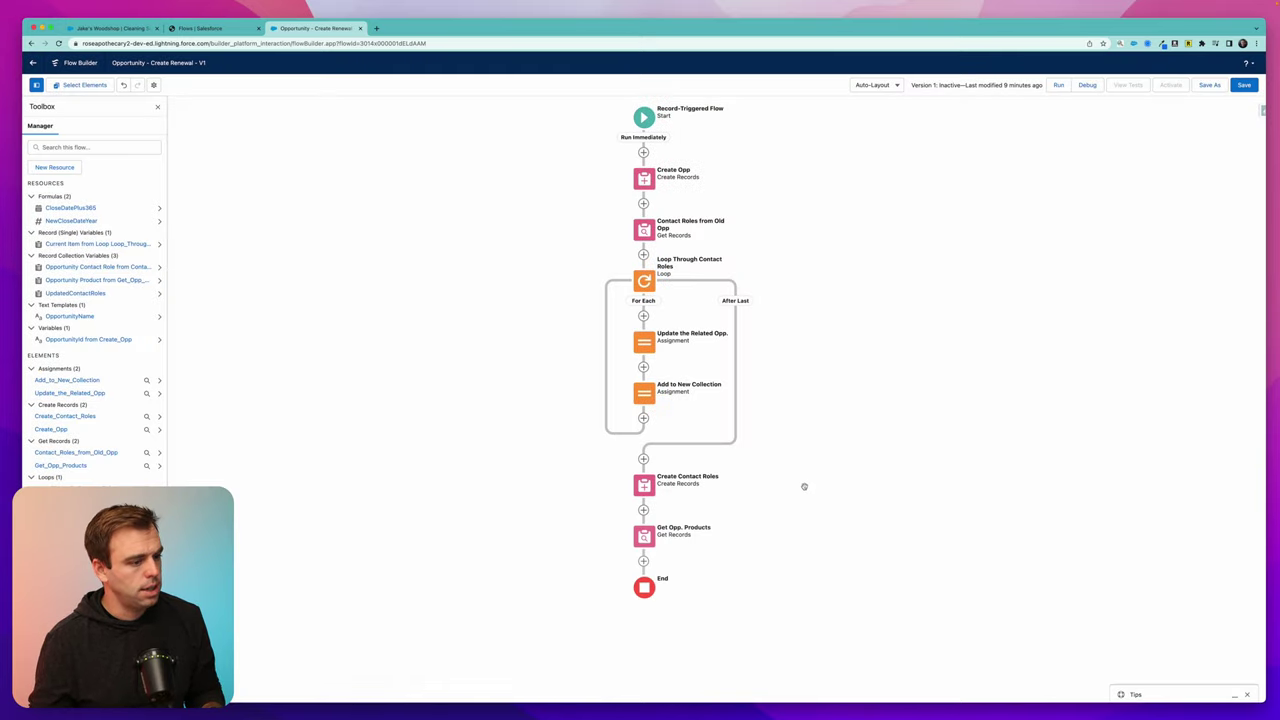
Add an 'Opp. Product Loop' iterating over {!Get_Opp_Products} after Get Opp. Products
click(643, 492)
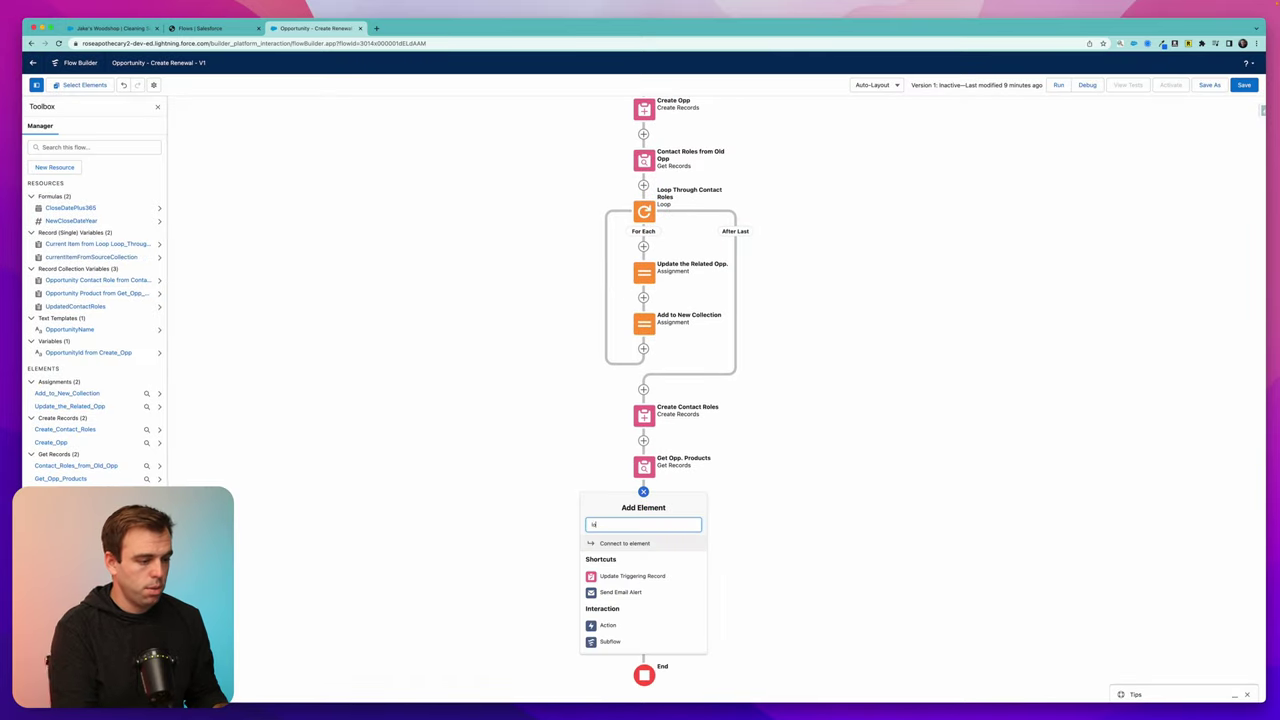
text(loop)
click(612, 543)
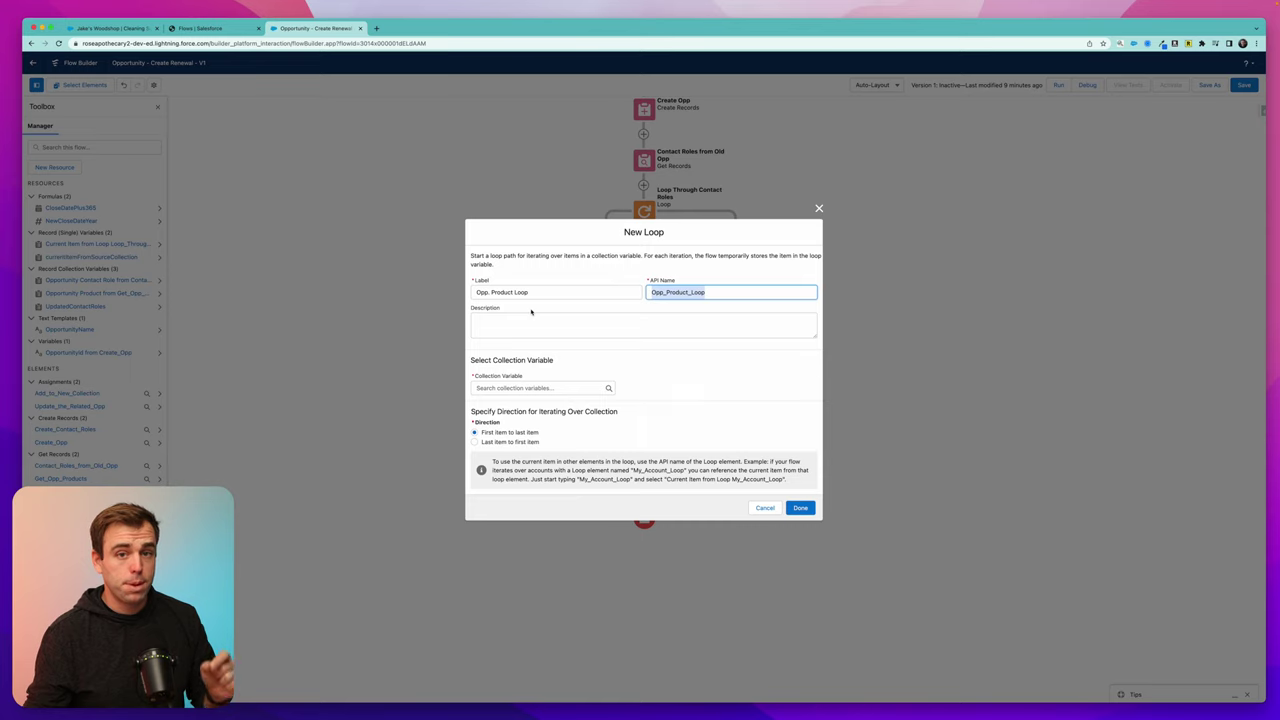
click(517, 389)
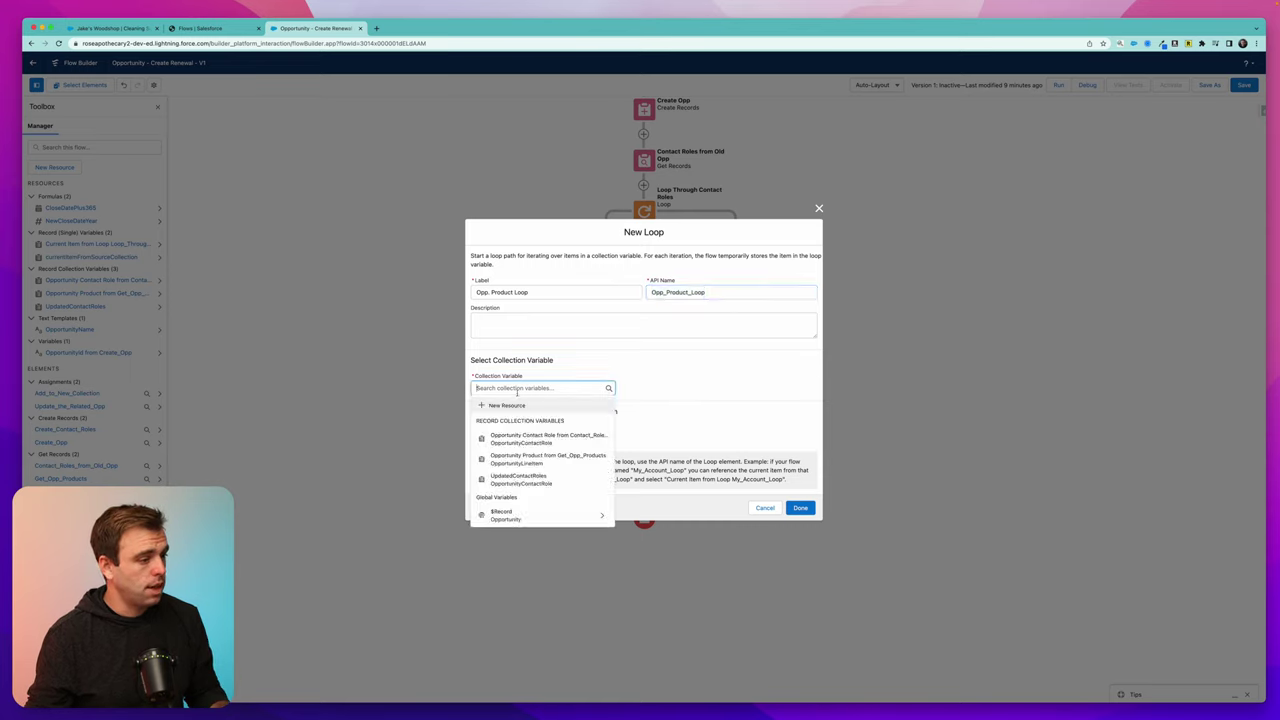
click(520, 459)
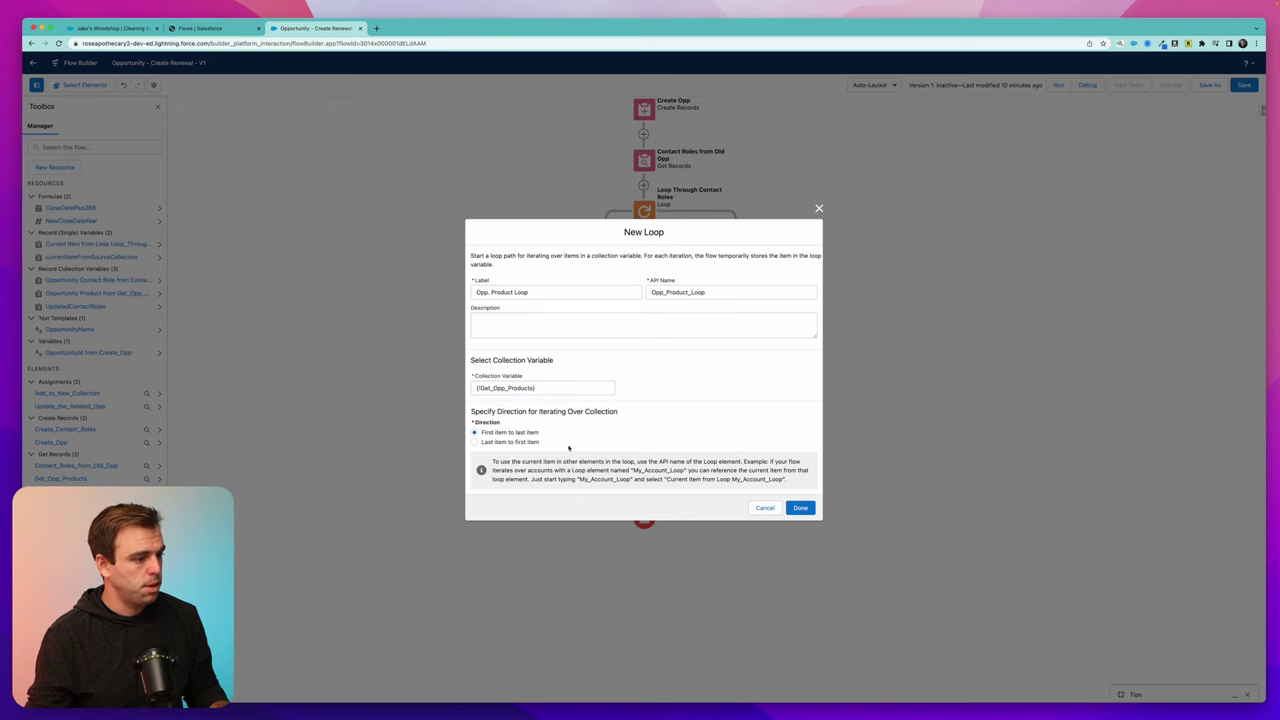
click(800, 508)
scroll(742, 395, down, 2)
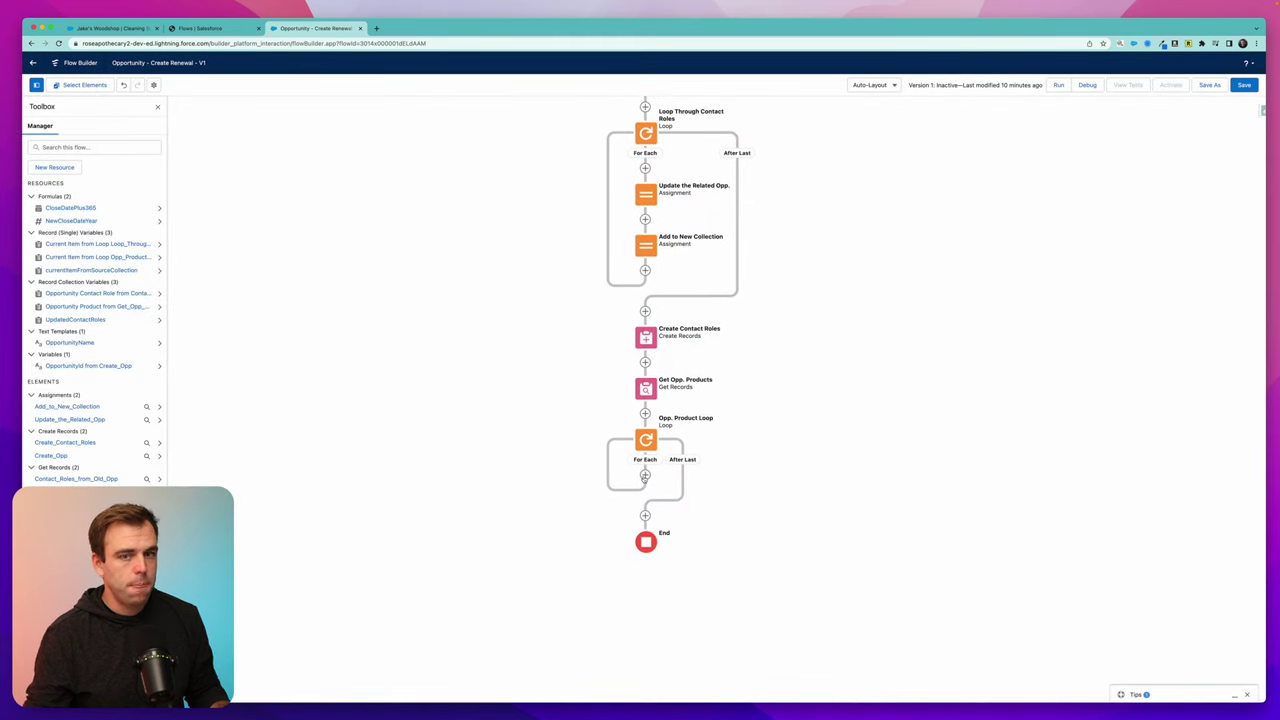
click(645, 476)
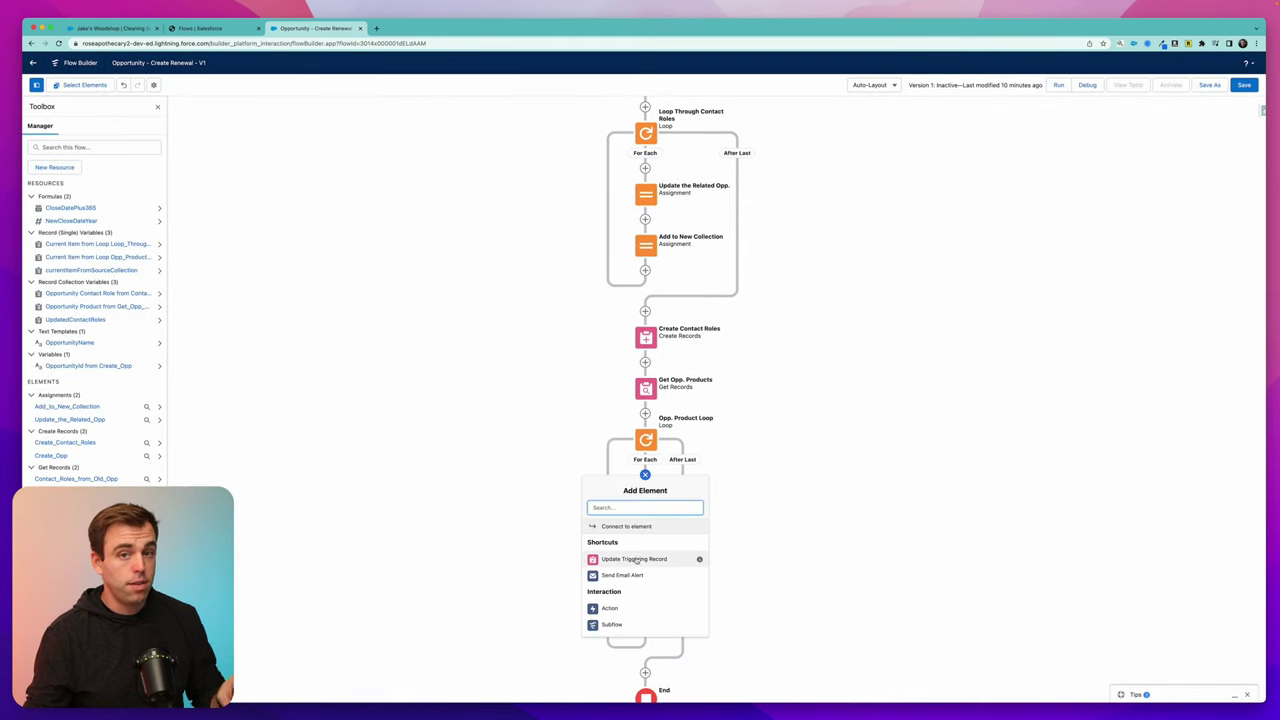
Add a decision labelled 'Include in Renewal?' and rename its default outcome to No
text(dec)
key(Return)
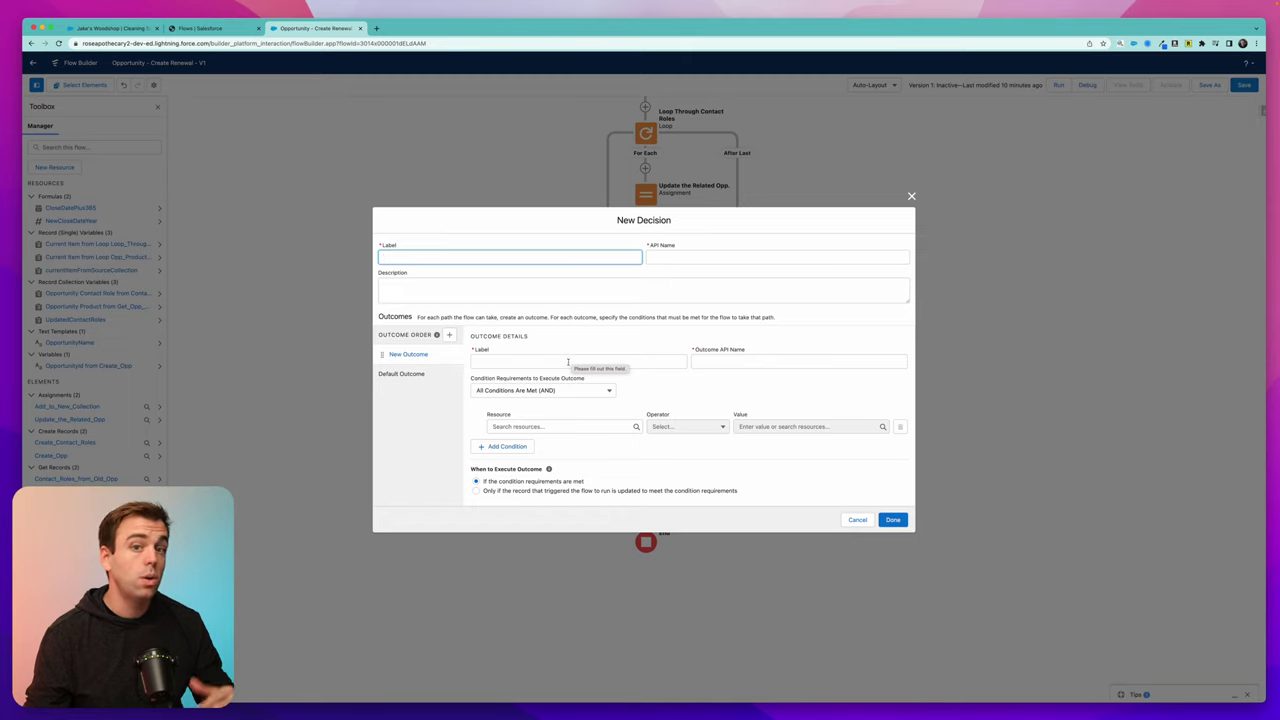
text(Includ)
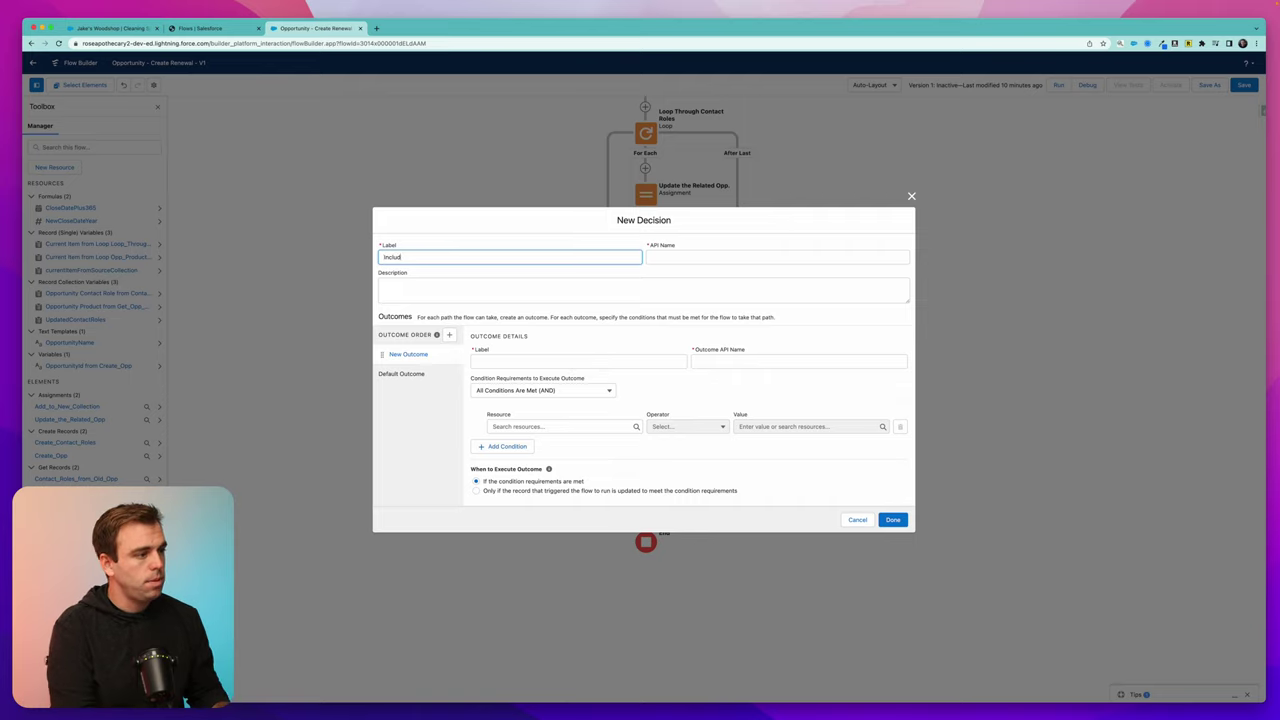
text(e in Renewal?)
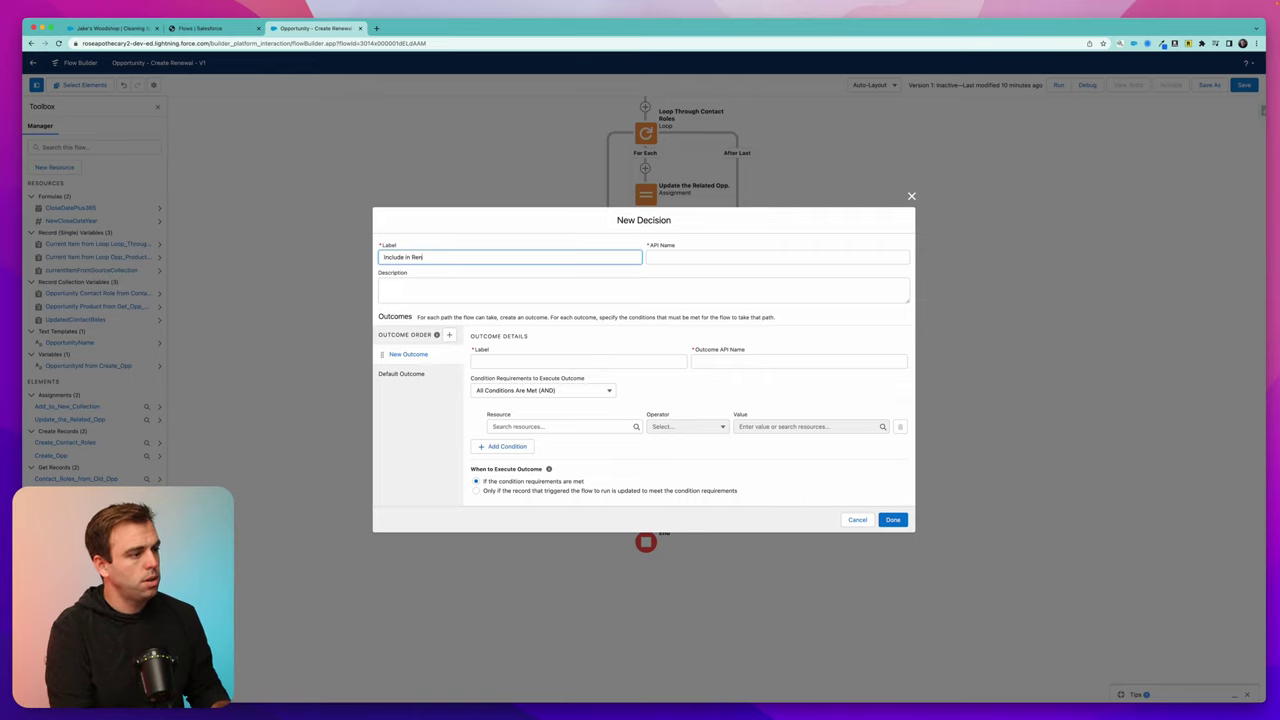
key(Tab)
click(401, 373)
double_click(503, 376)
triple_click(503, 376)
text(No)
Add outcome Yes: Opp_Product_Loop.Product2.Include_in_Renewal_Opps__c Equals True, then save the decision
click(408, 364)
click(507, 364)
text(Yes)
click(493, 426)
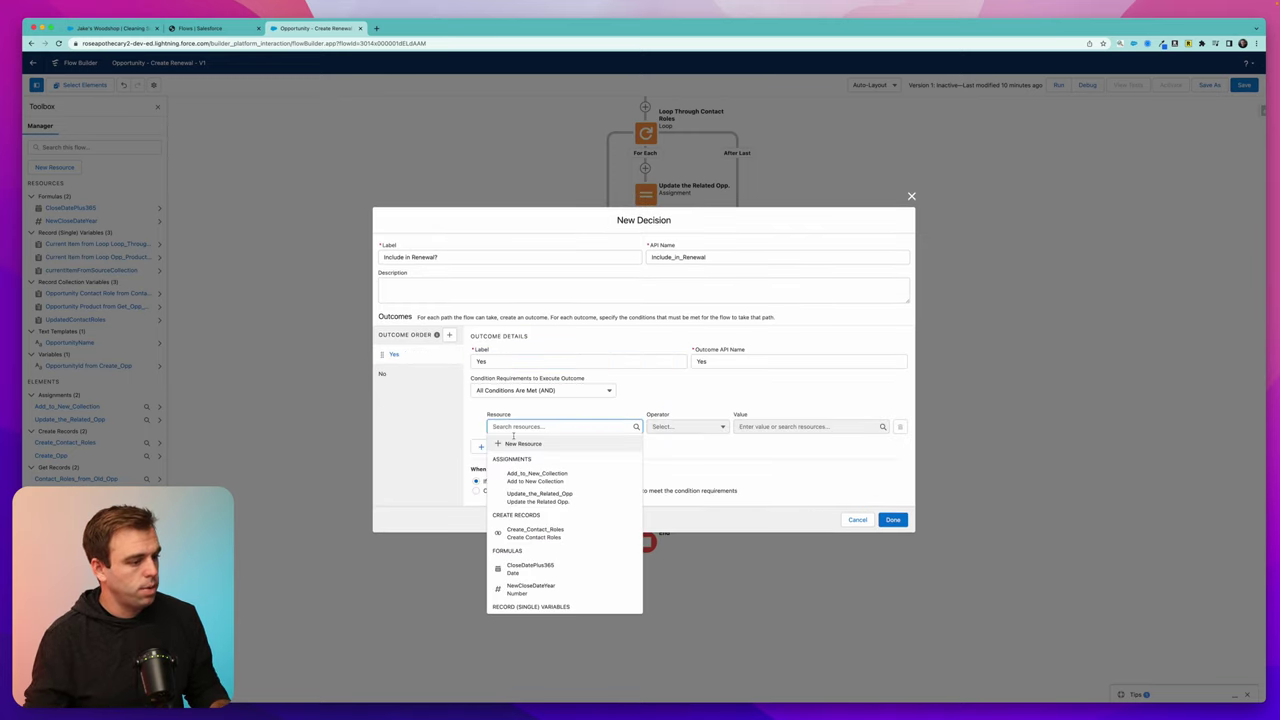
scroll(546, 492, down, 5)
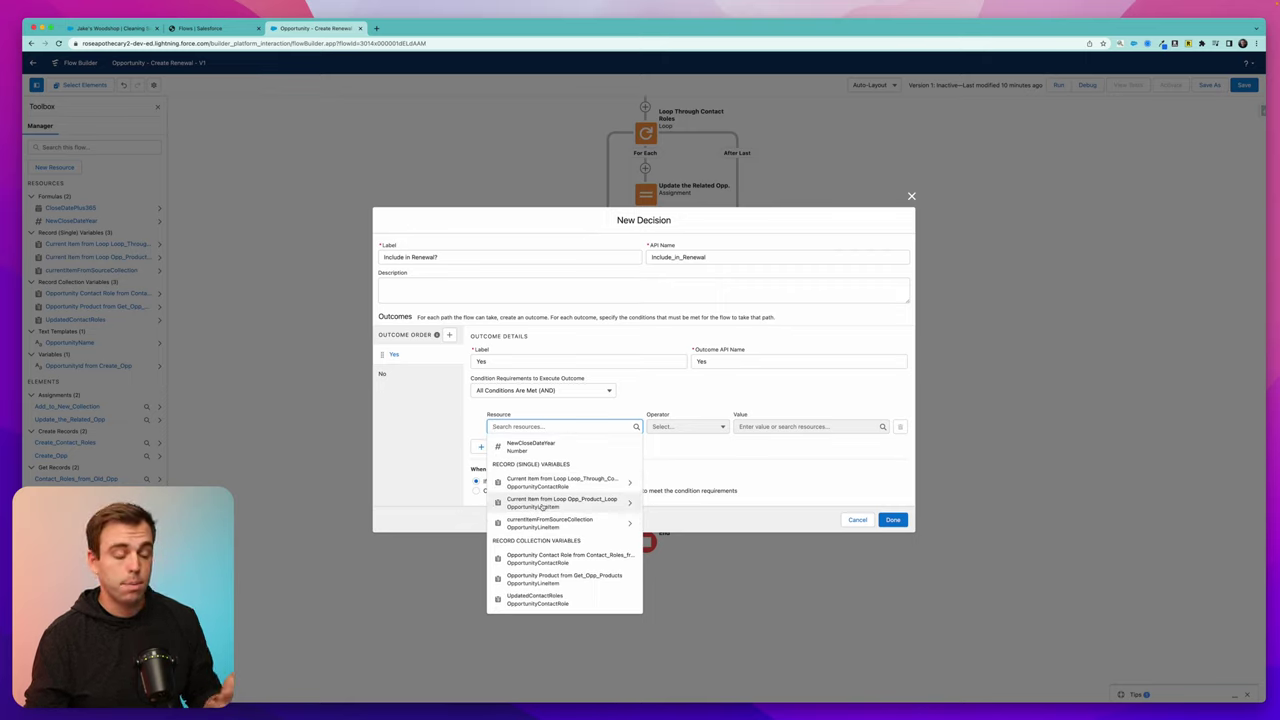
click(541, 503)
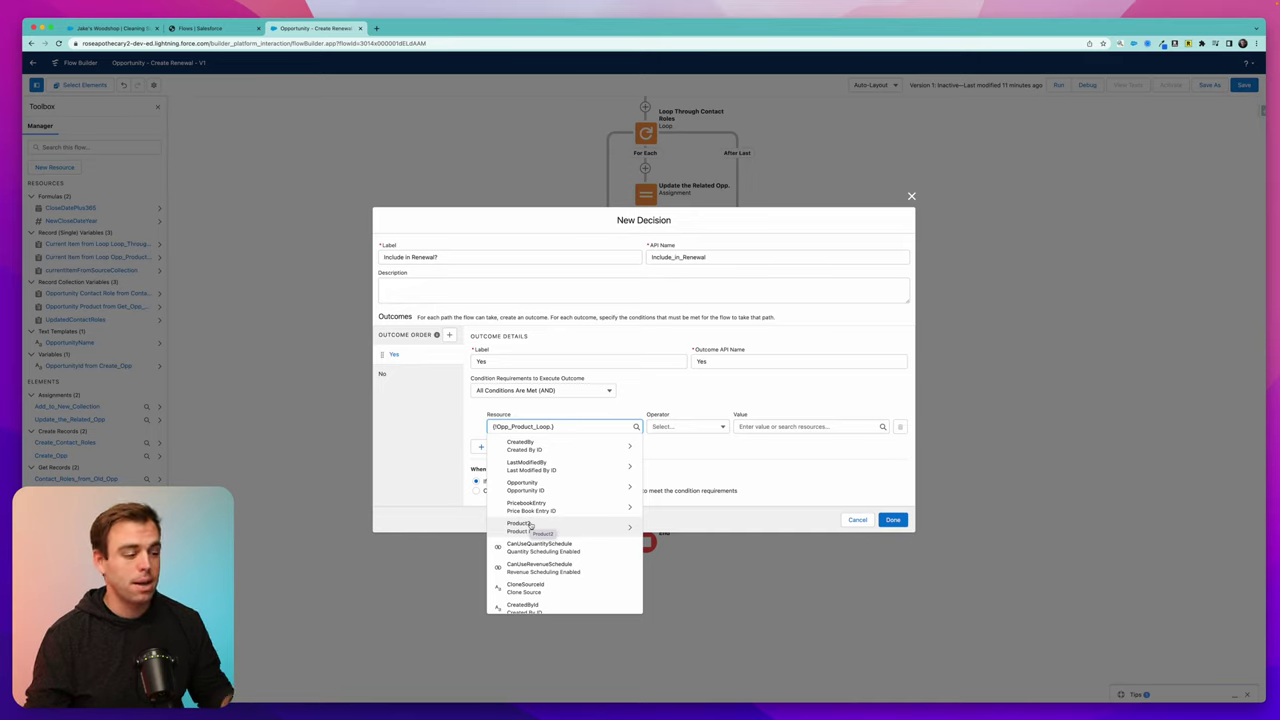
scroll(540, 520, down, 1)
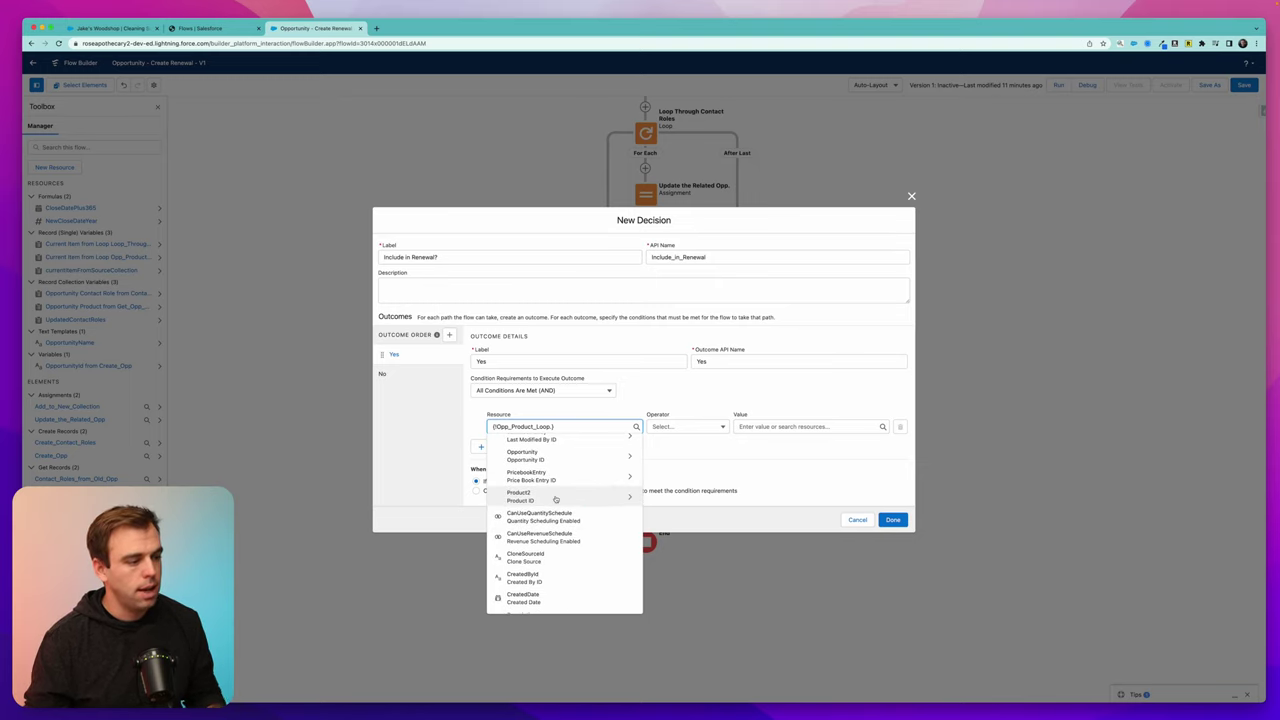
scroll(556, 499, up, 1)
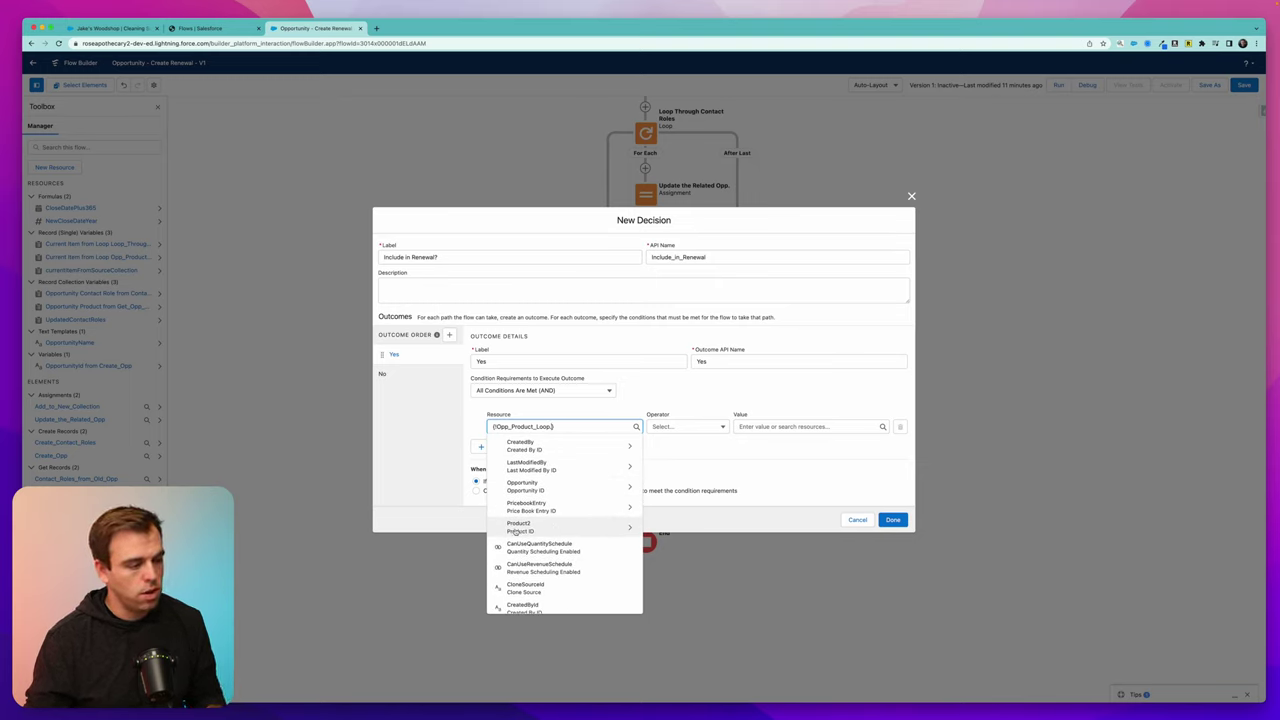
click(516, 528)
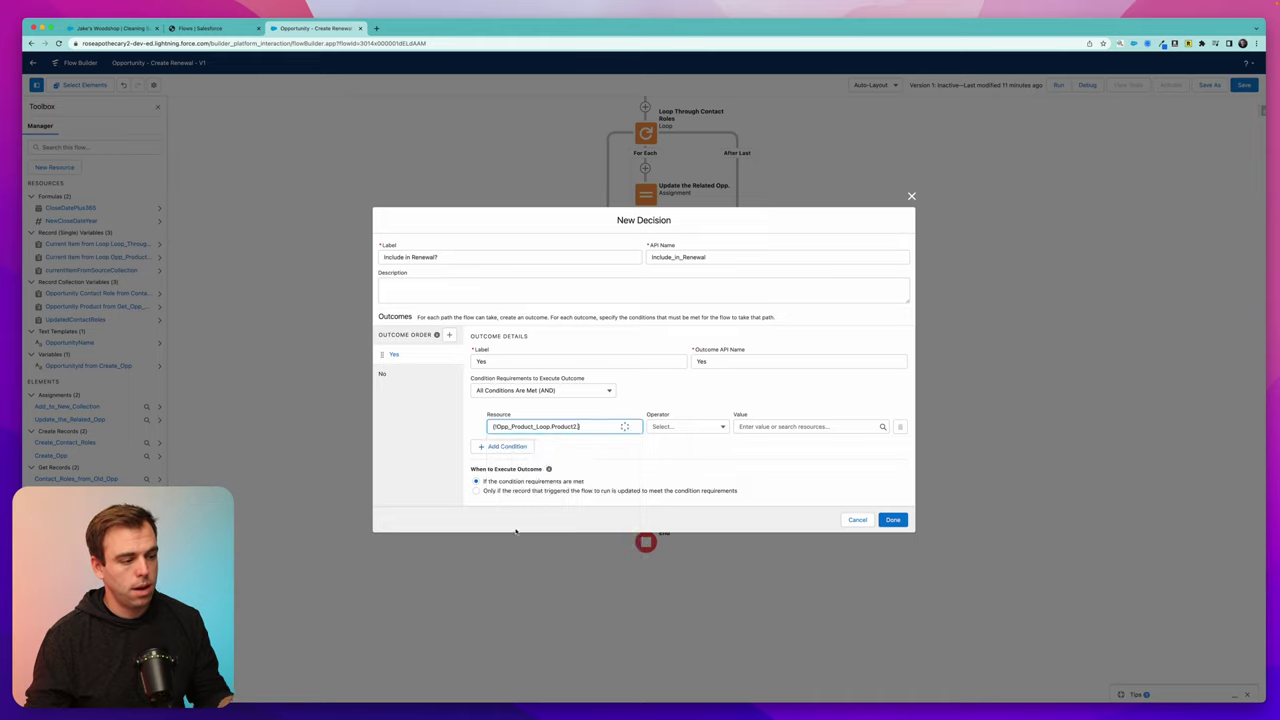
text(renew)
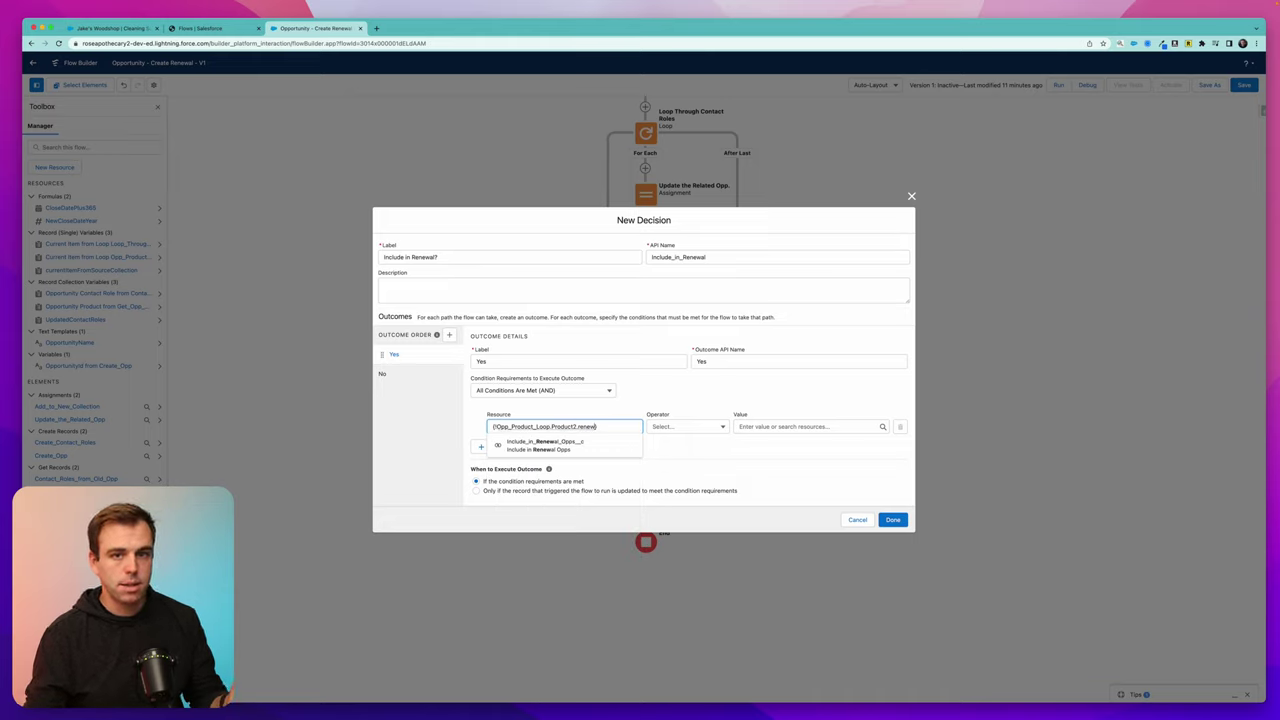
click(550, 445)
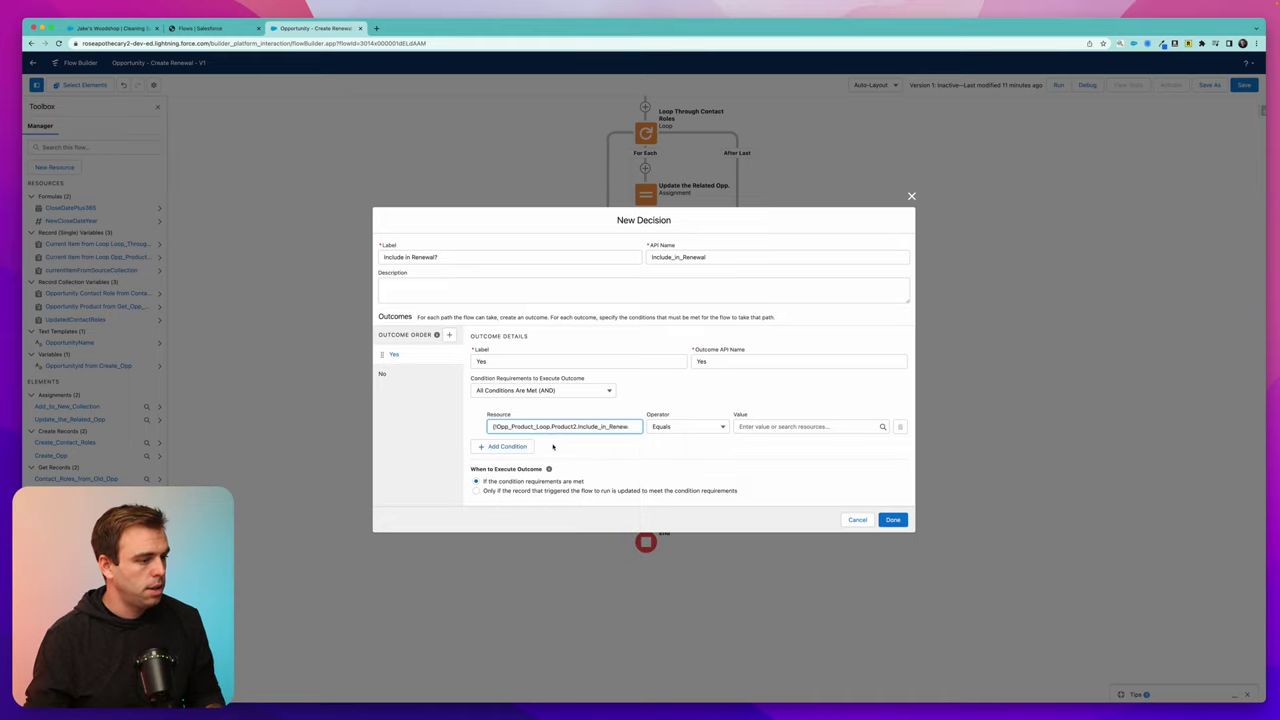
click(790, 426)
text(tru)
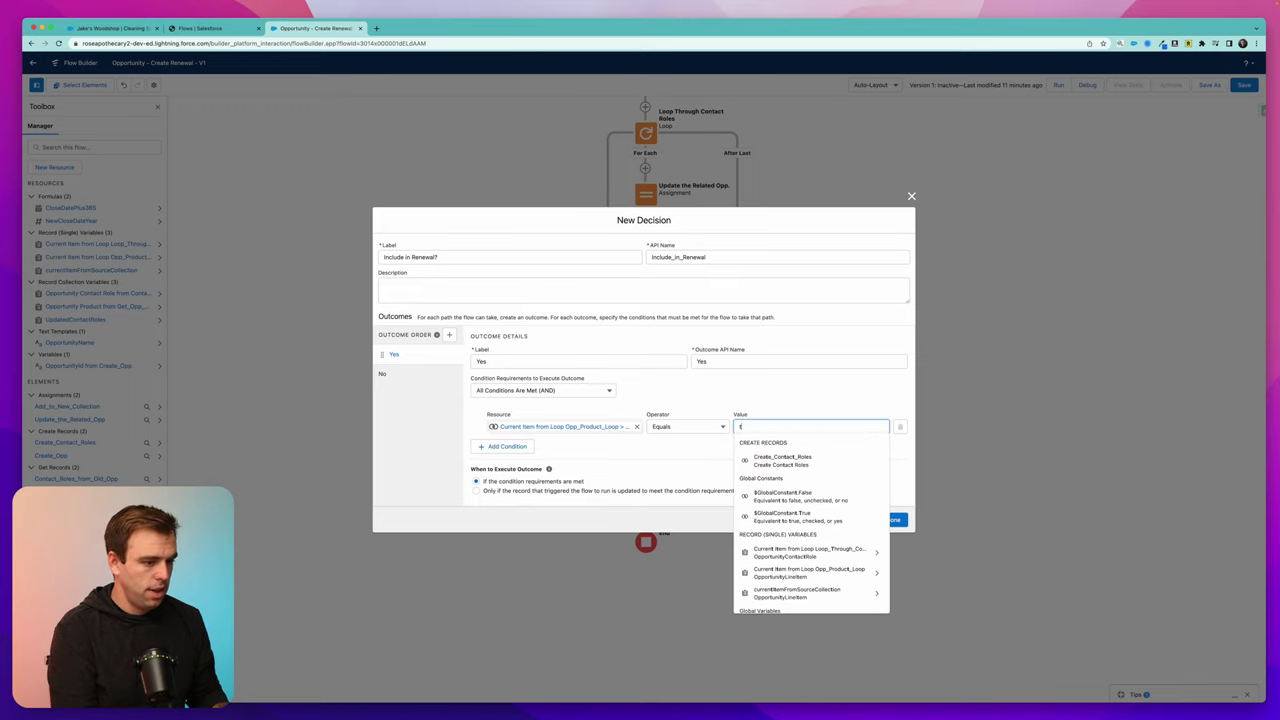
click(792, 457)
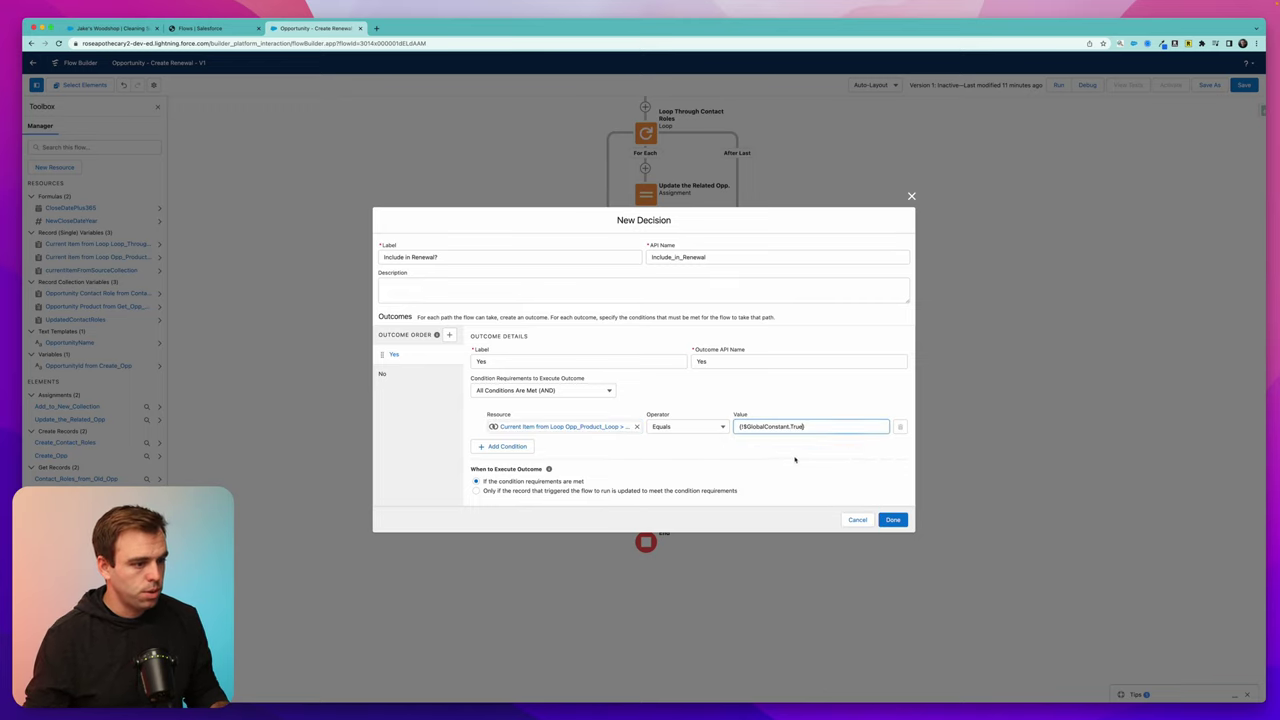
click(892, 519)
scroll(794, 557, down, 1)
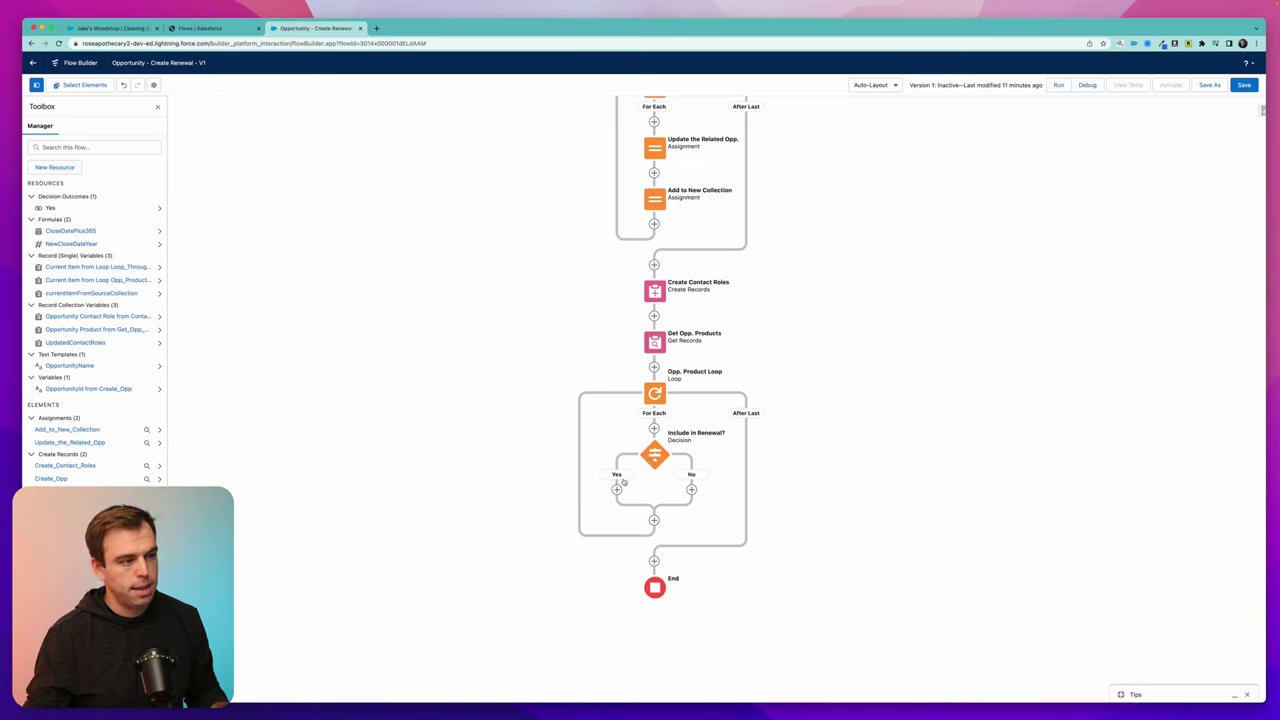
Add an assignment on the Yes branch targeting Opp_Product_Loop's OpportunityId field
scroll(852, 170, up, 2)
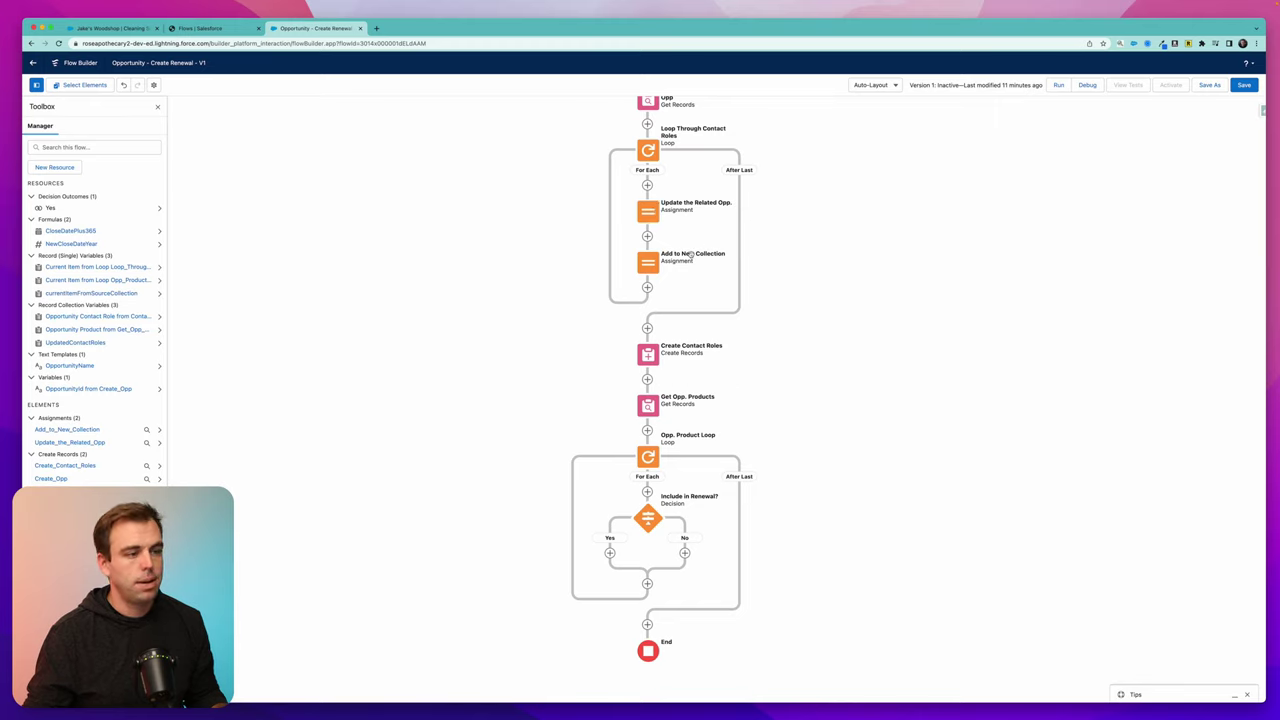
scroll(806, 509, down, 5)
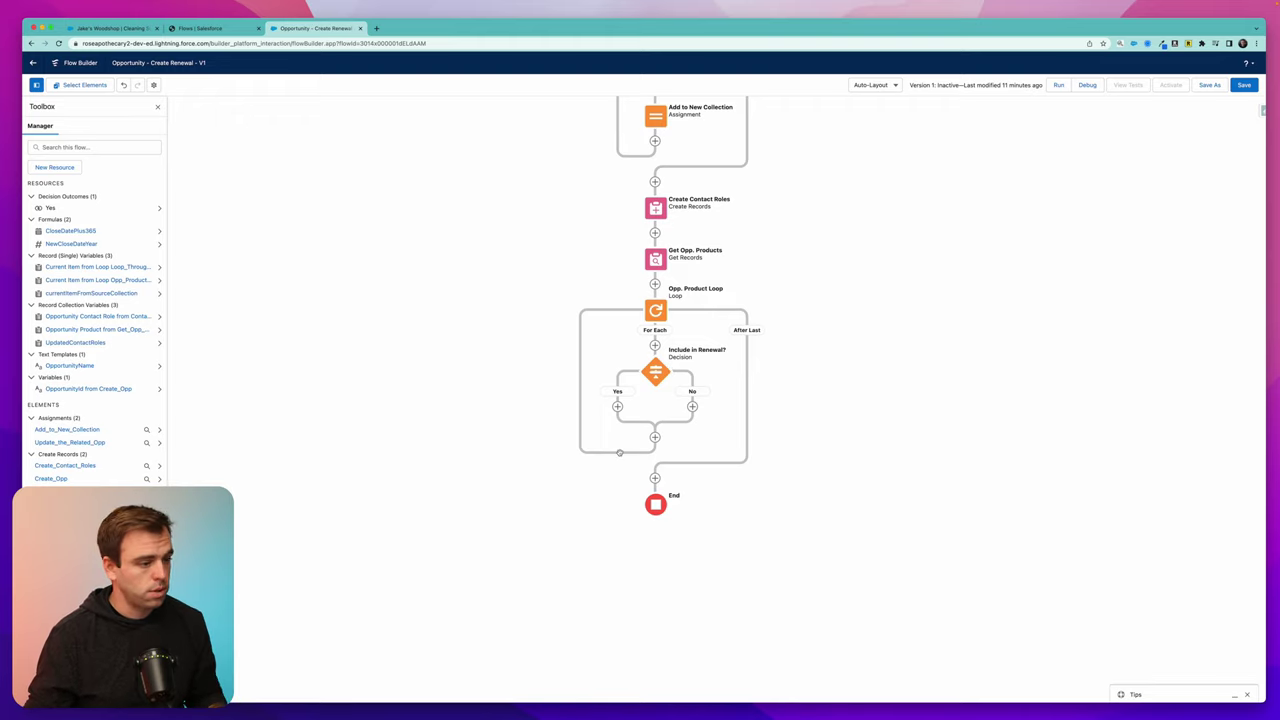
click(617, 406)
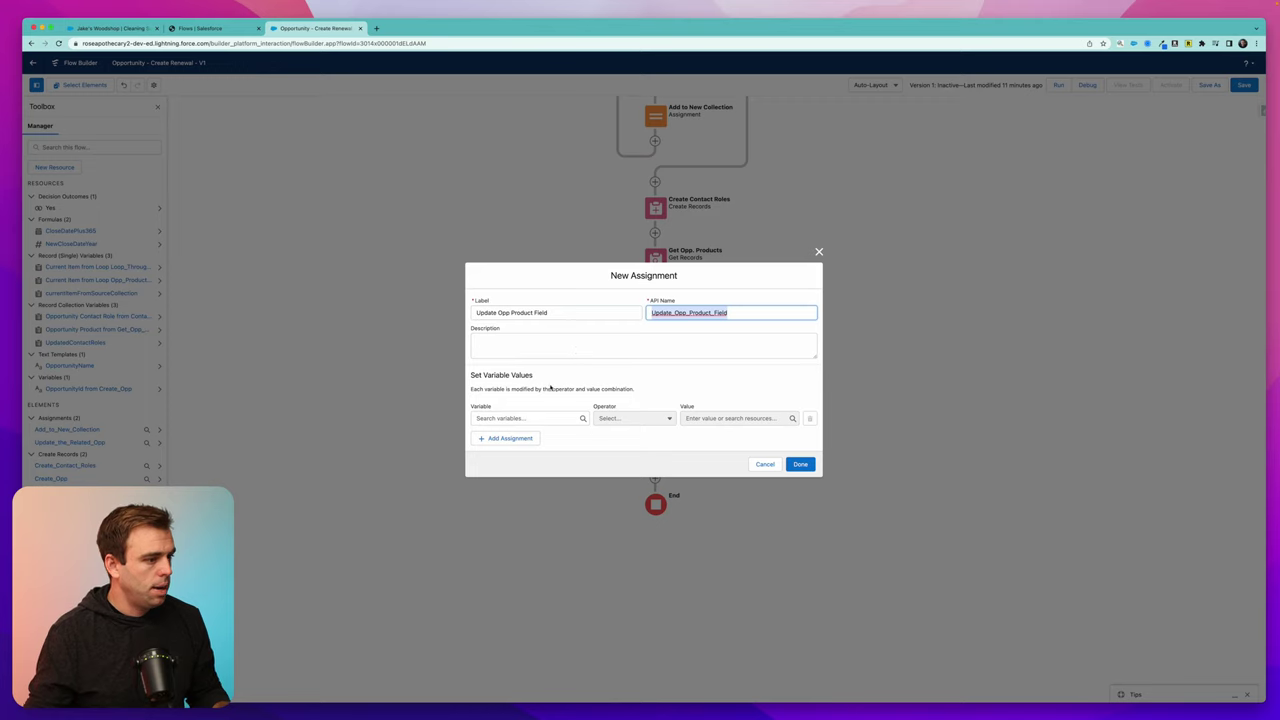
click(528, 418)
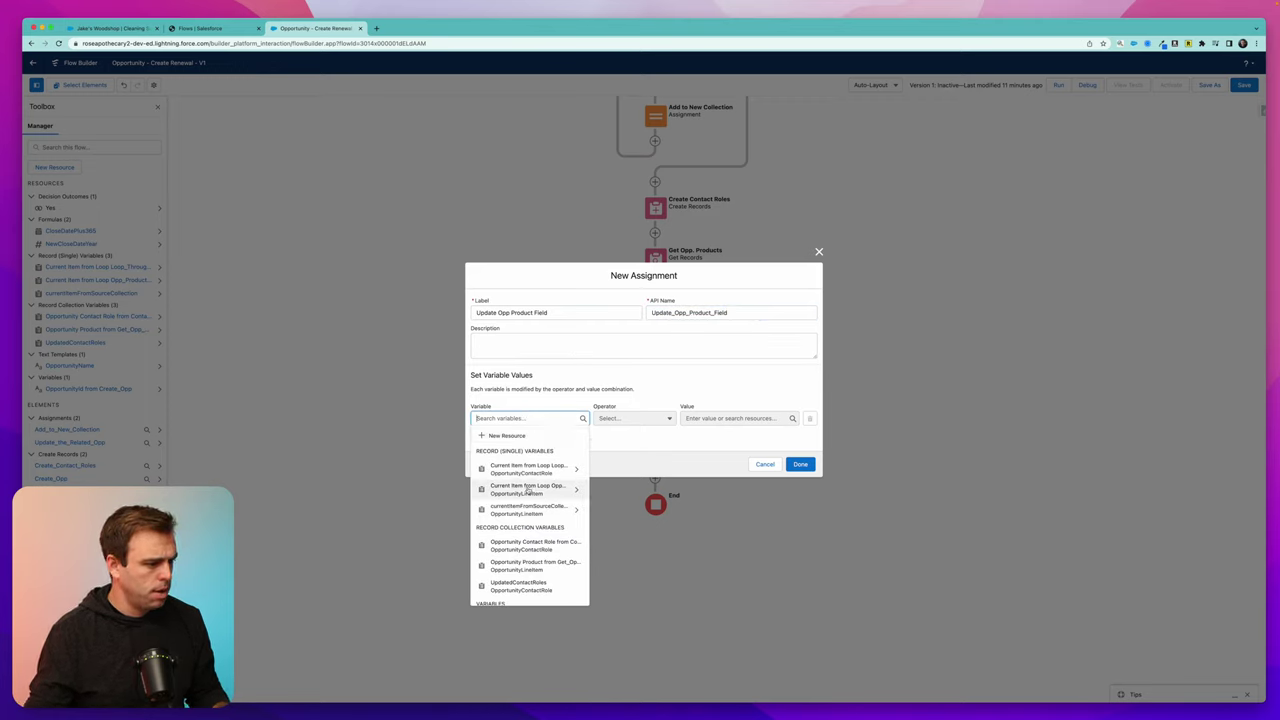
click(528, 489)
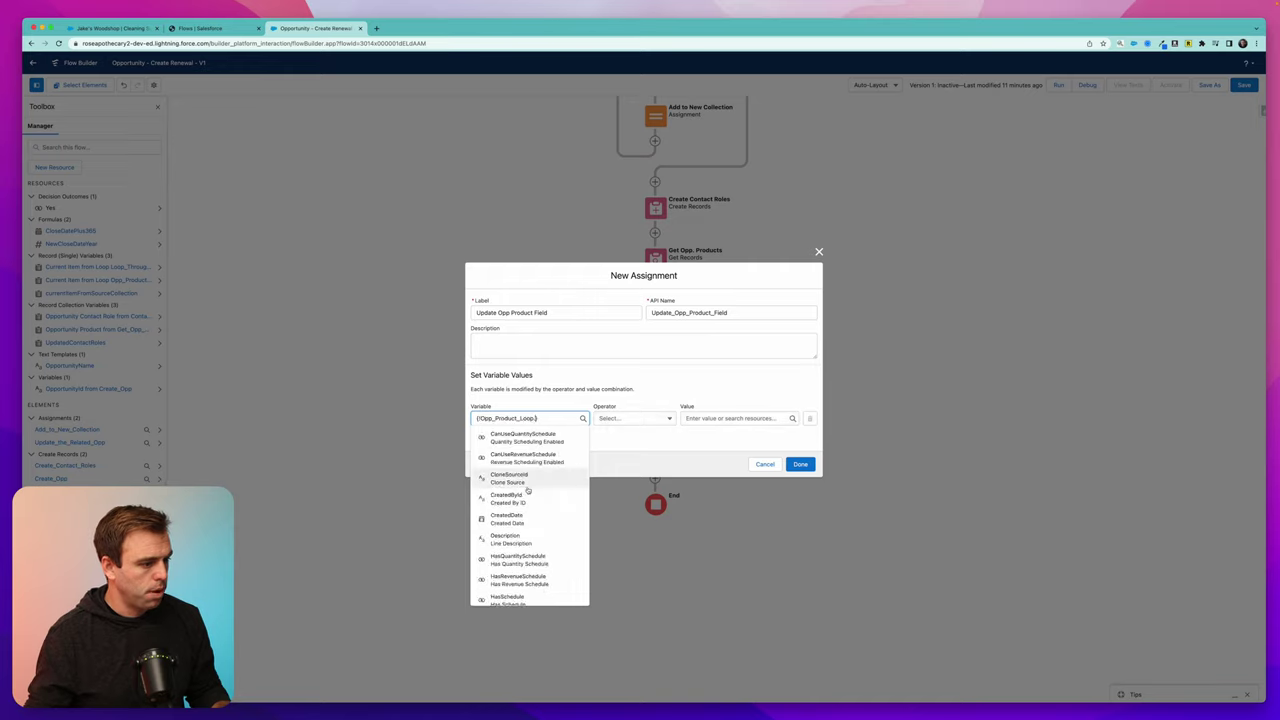
text(opp)
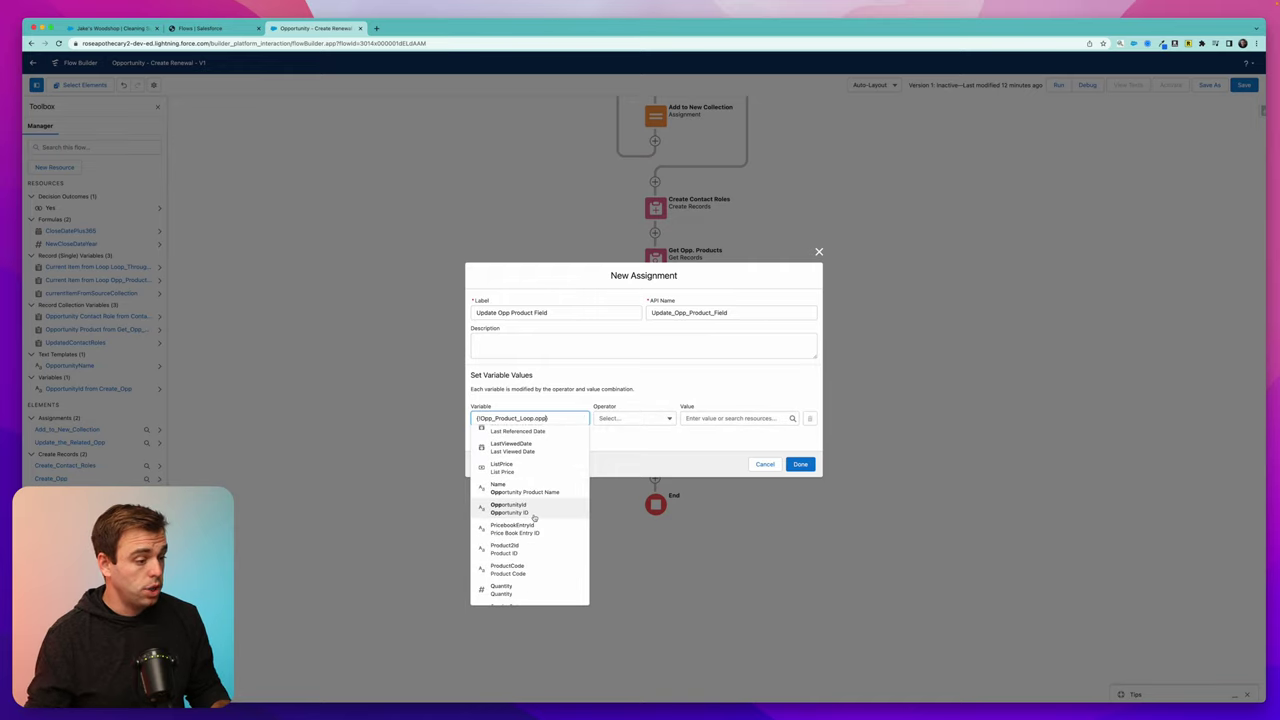
click(534, 509)
Assign it OpportunityId from Create_Opp and confirm the Update Opp Product Field step
click(735, 418)
text(rec)
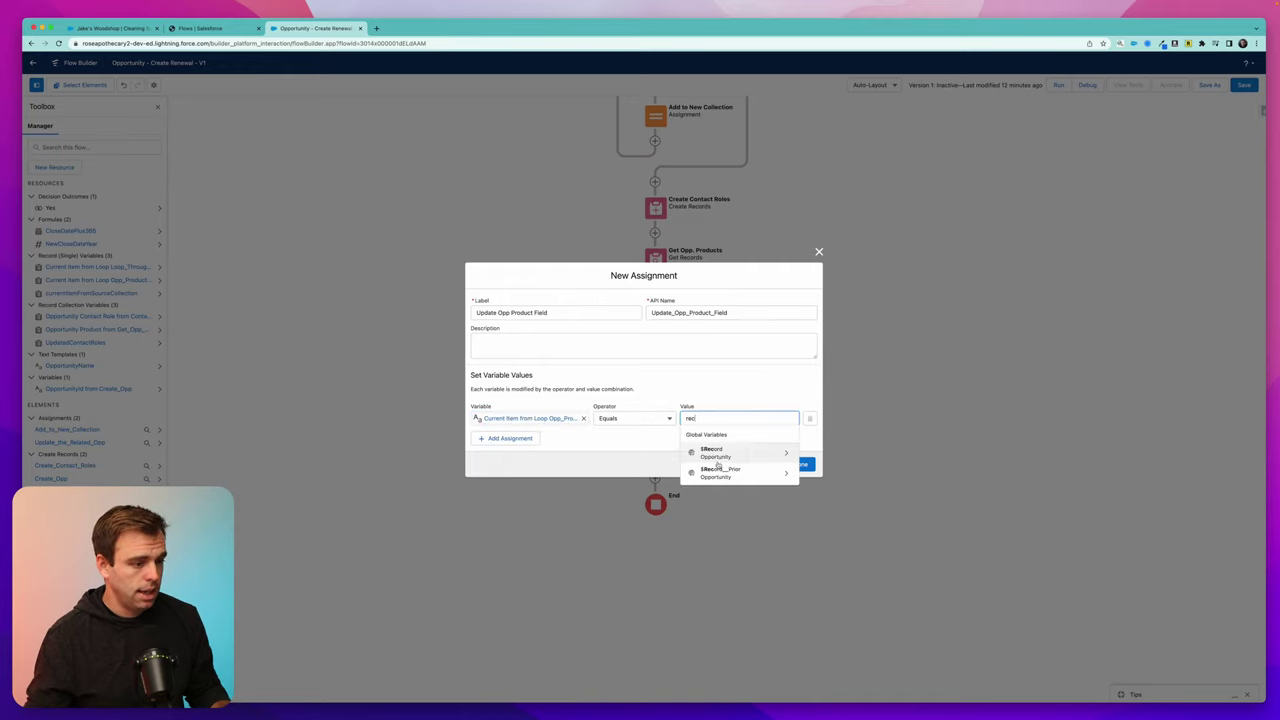
click(716, 452)
key(super+a)
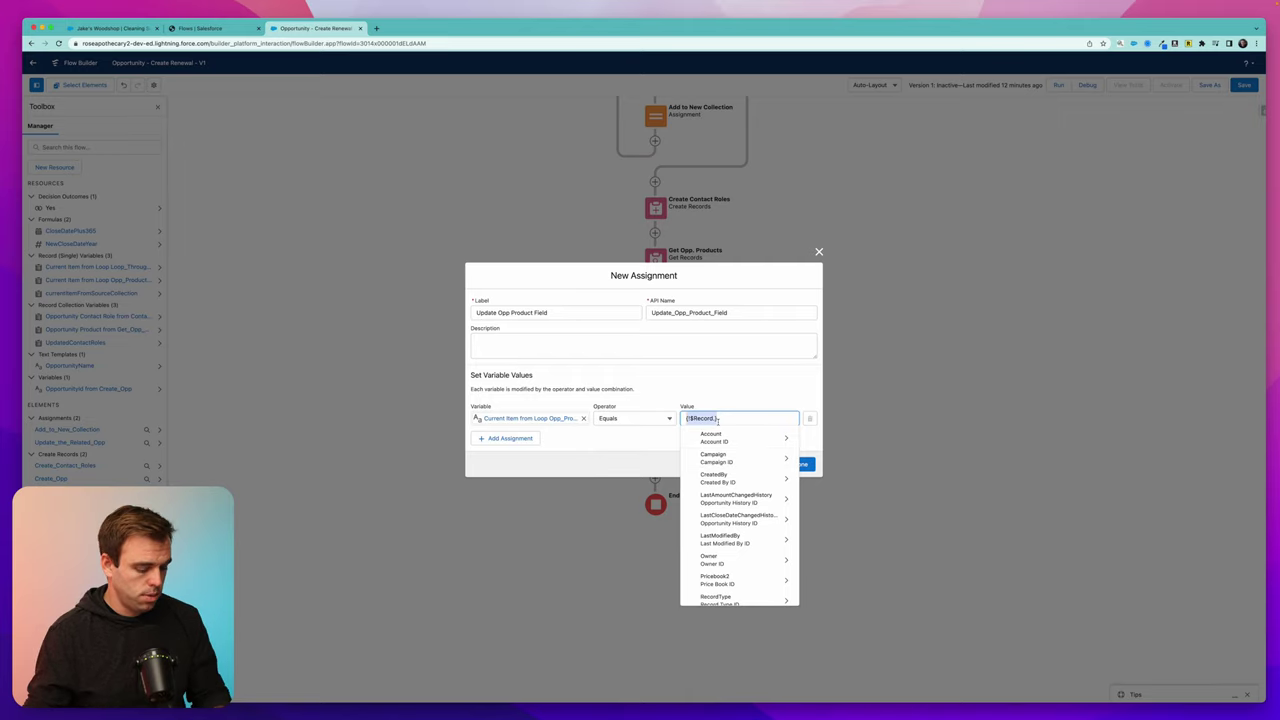
key(BackSpace)
scroll(722, 523, down, 10)
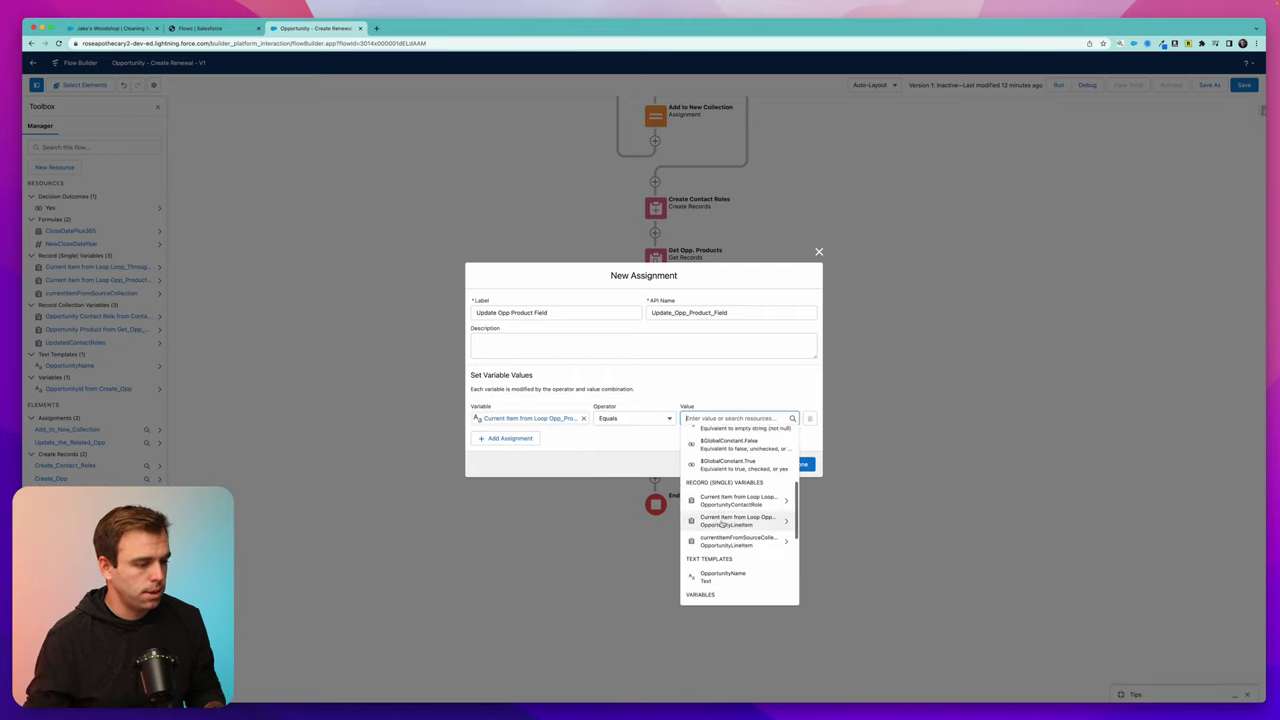
click(732, 510)
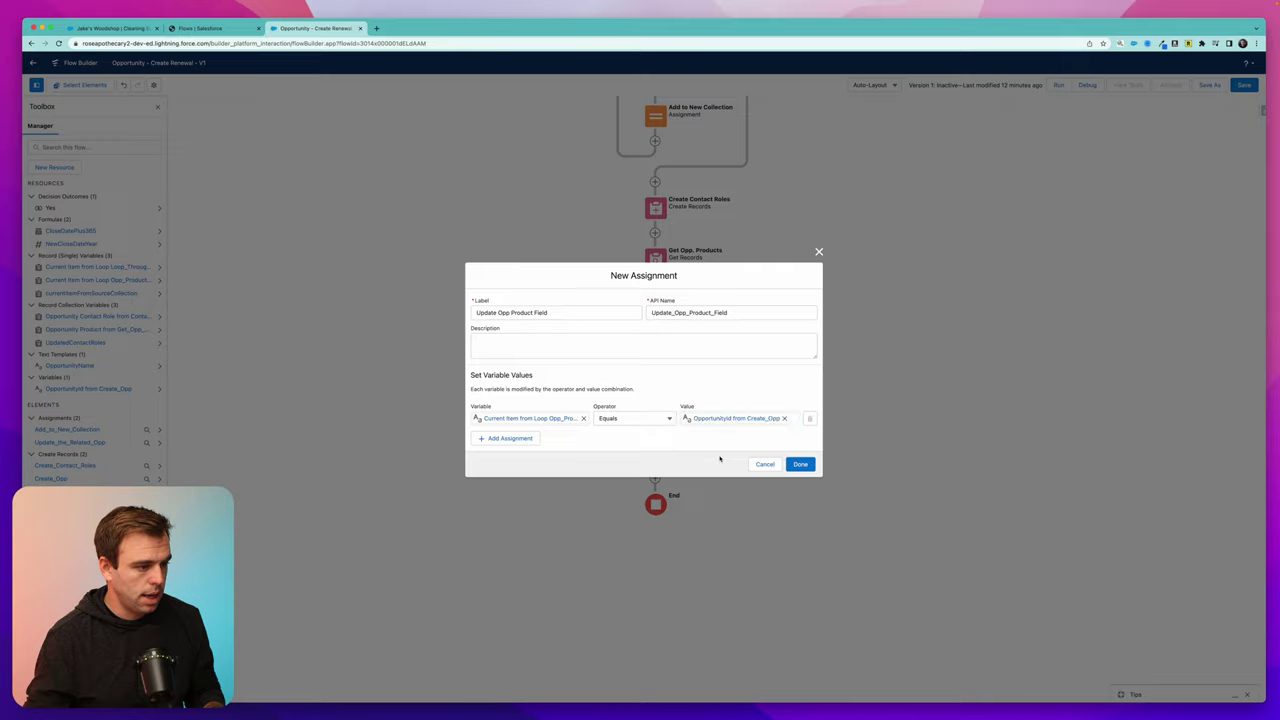
click(803, 464)
Add an Assignment step after Update Opp Product Field
click(598, 457)
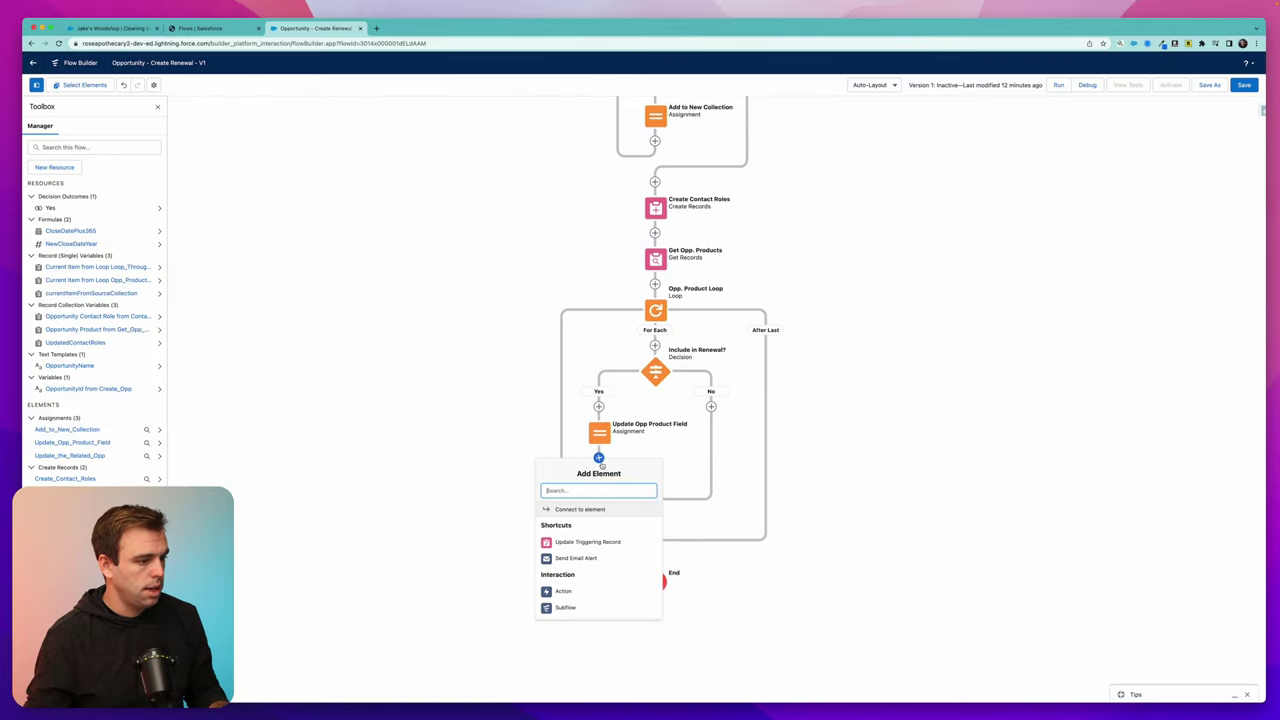
text(ass)
click(563, 511)
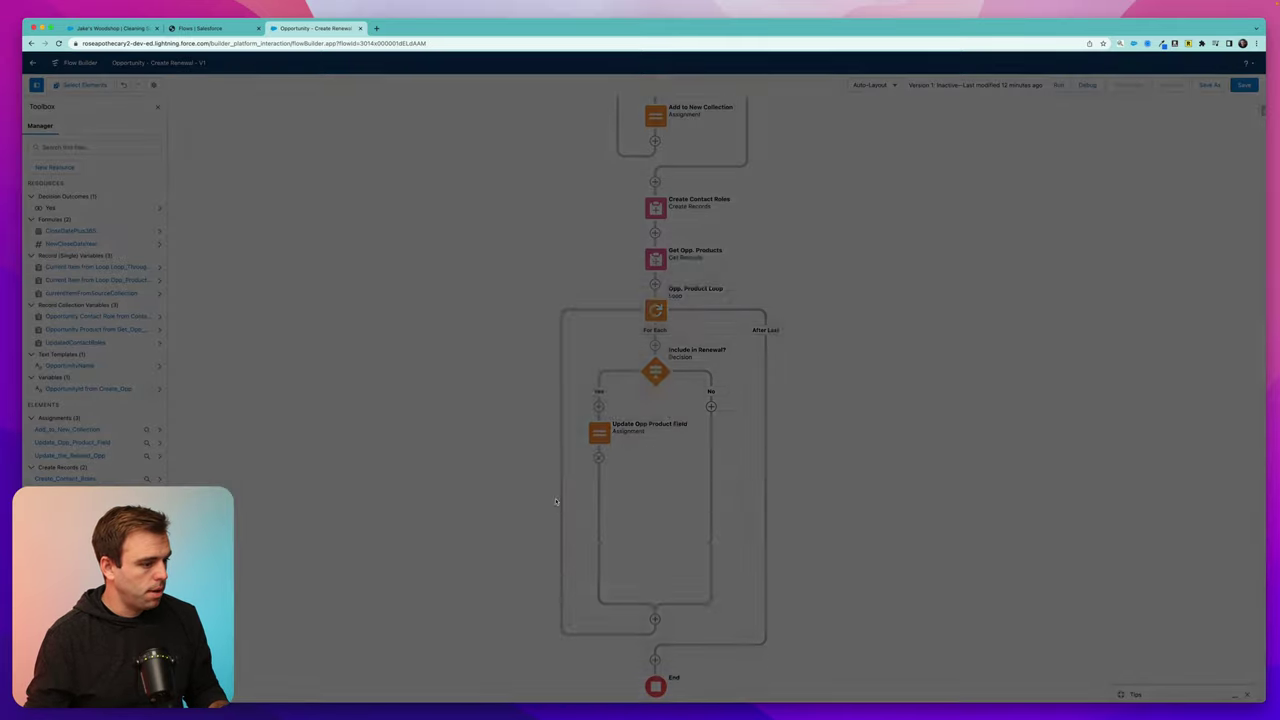
text(Set Variable)
Create a new variable UpdatedOppProducts holding a collection of Opportunity-related records
click(525, 418)
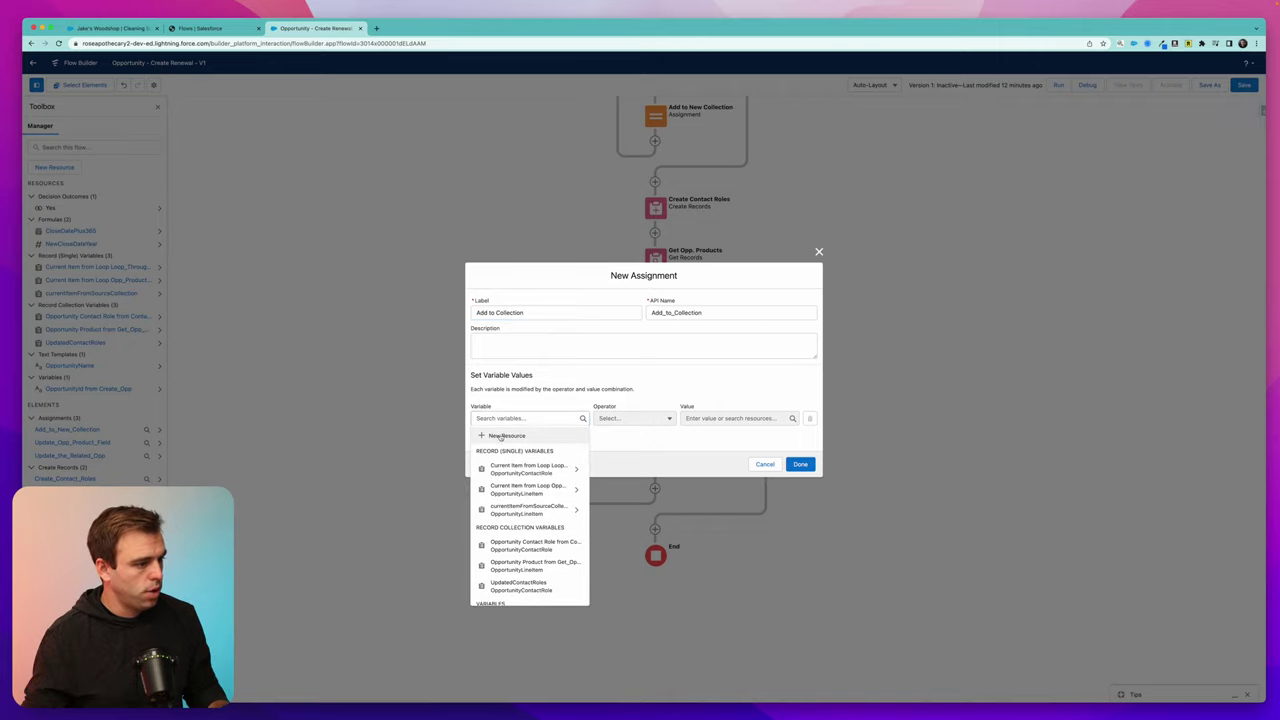
click(509, 431)
click(522, 339)
click(500, 357)
click(497, 359)
text(Updated)
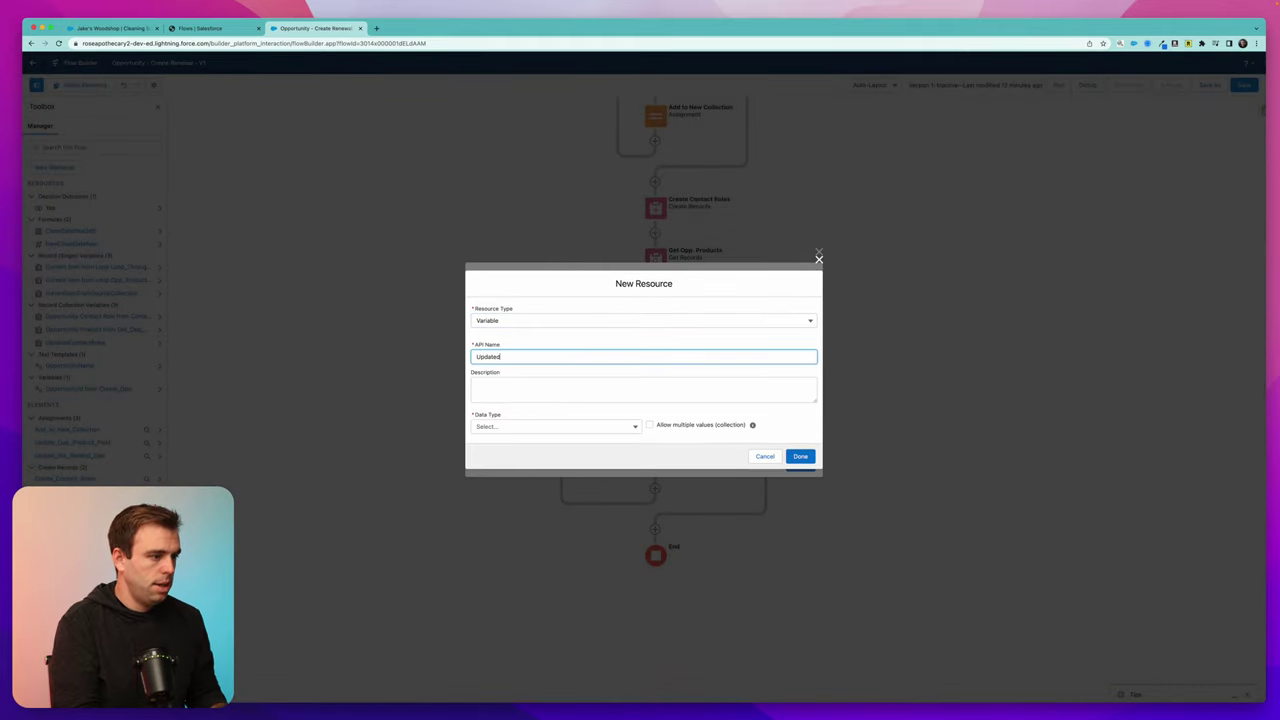
text(Opp)
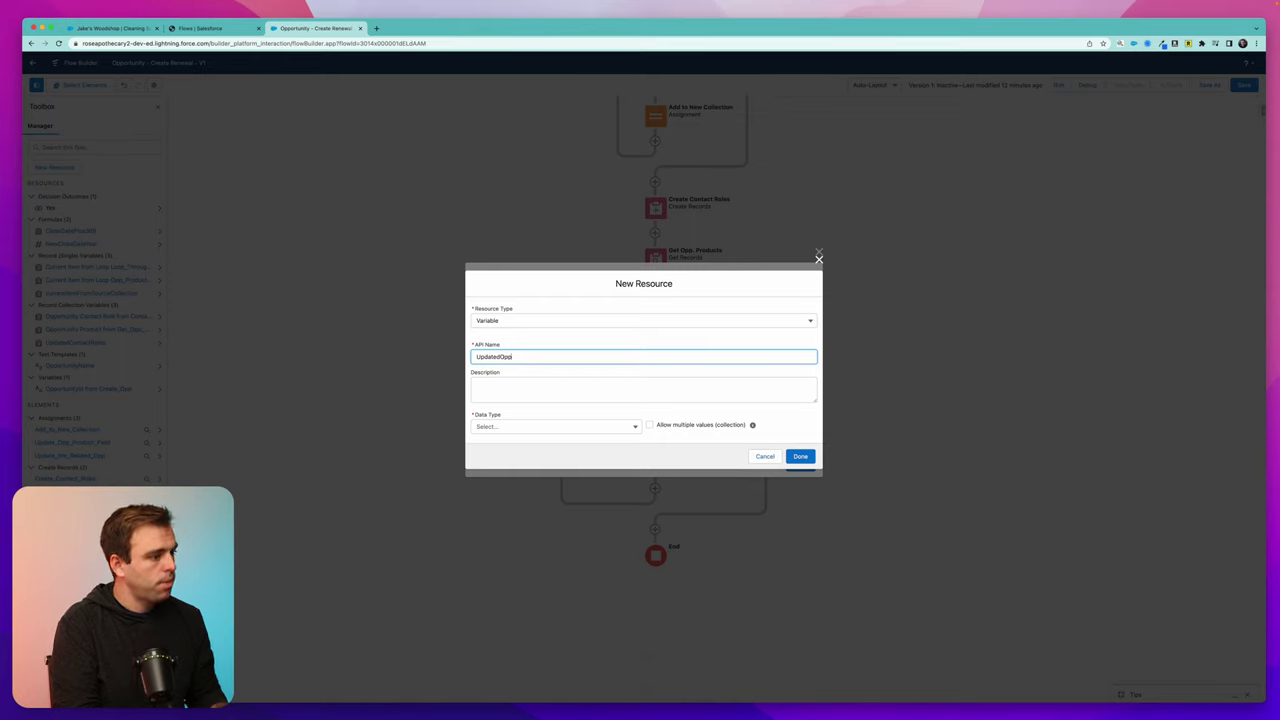
text(Products)
click(605, 426)
click(520, 470)
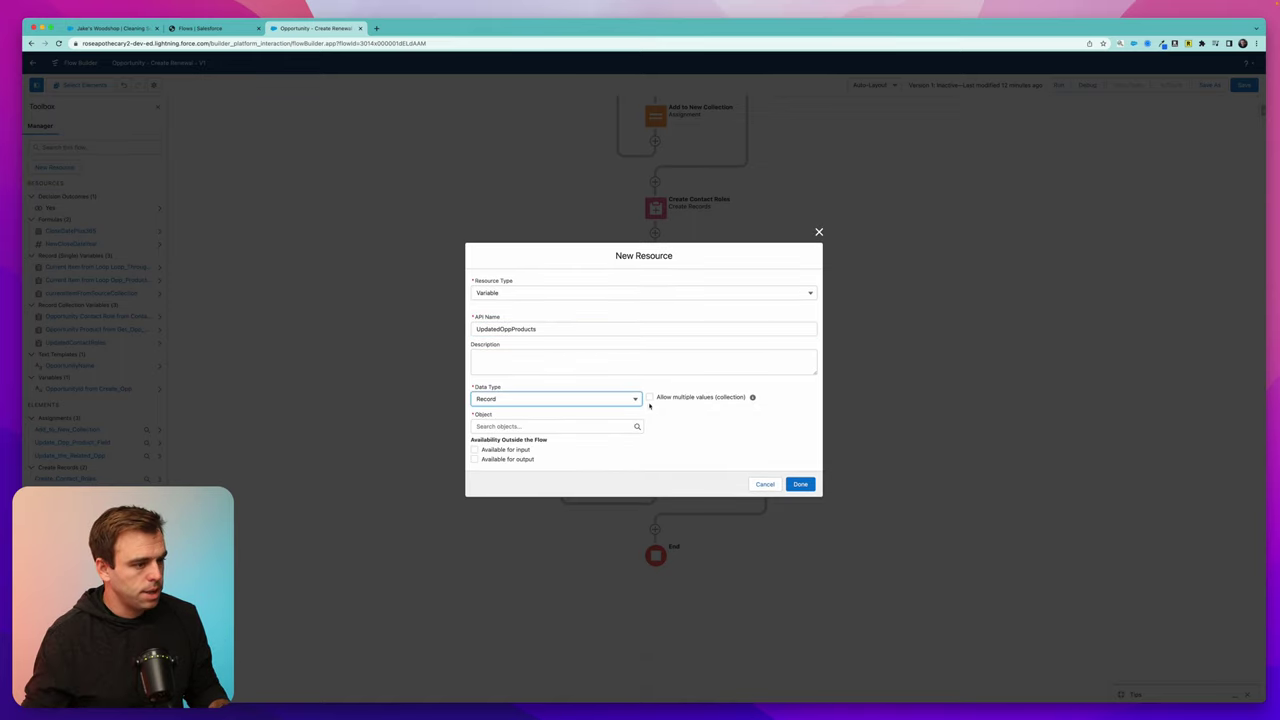
click(650, 397)
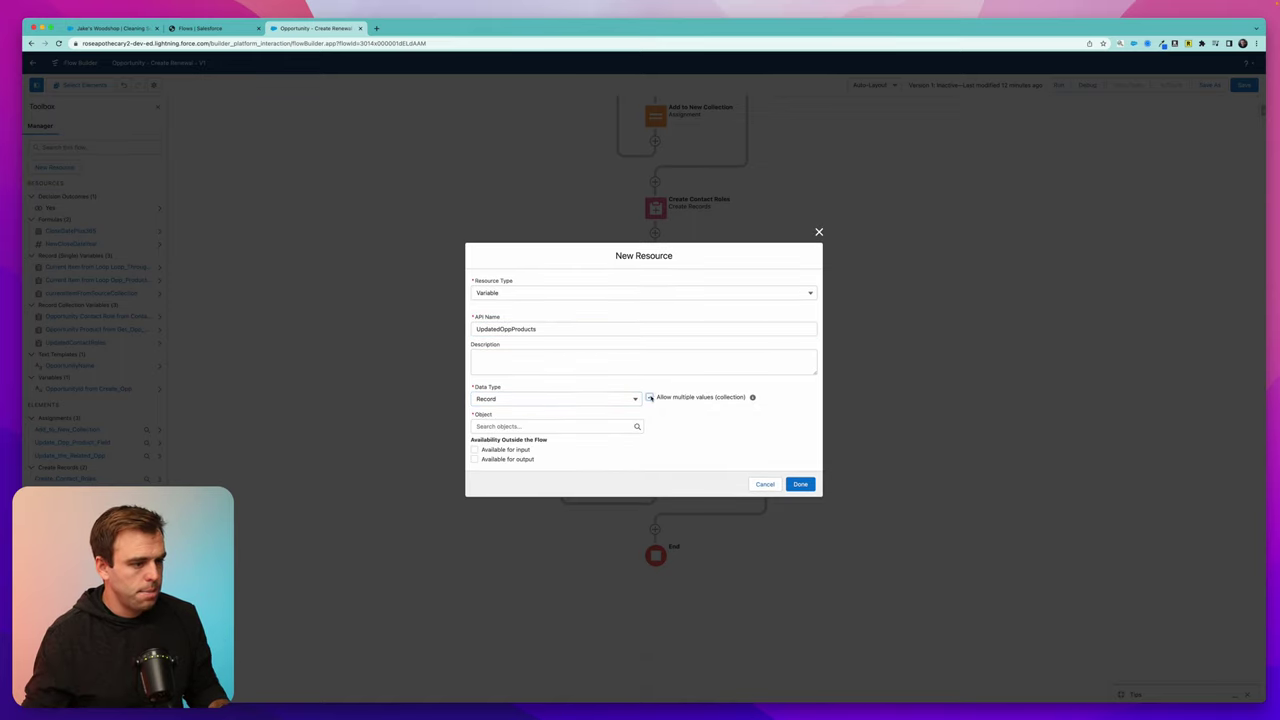
click(545, 426)
text(opp)
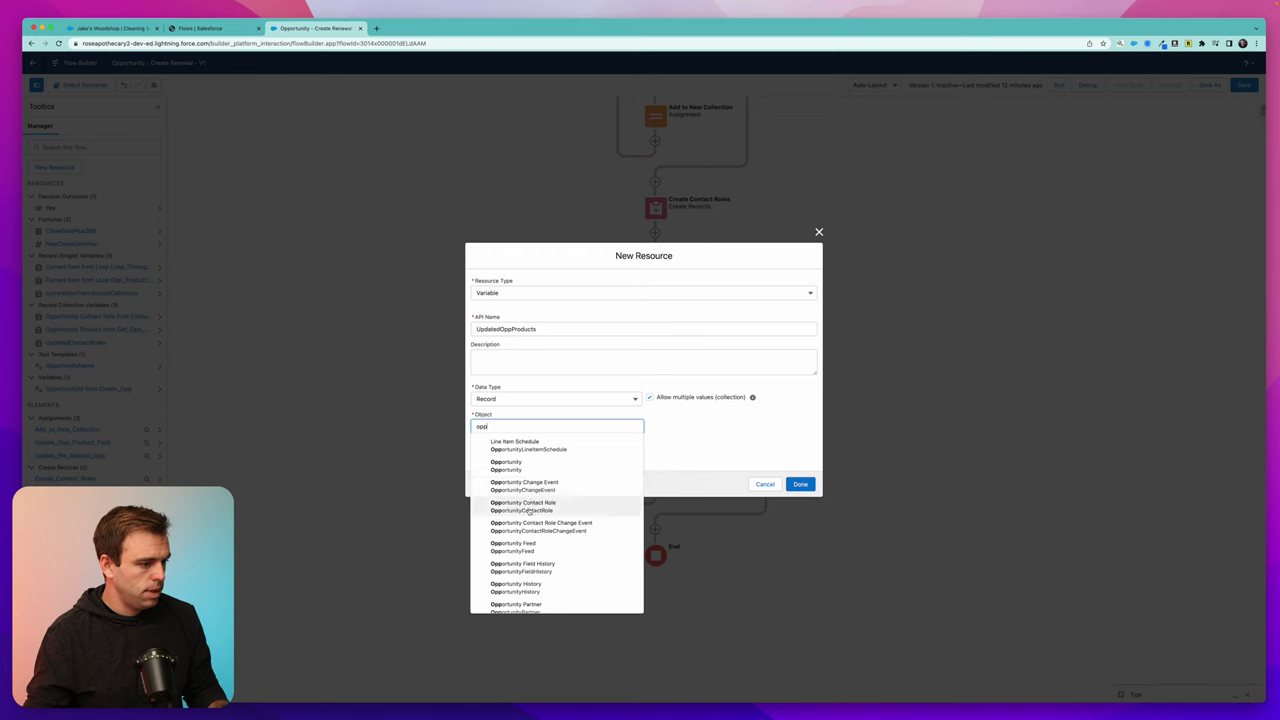
scroll(530, 512, down, 5)
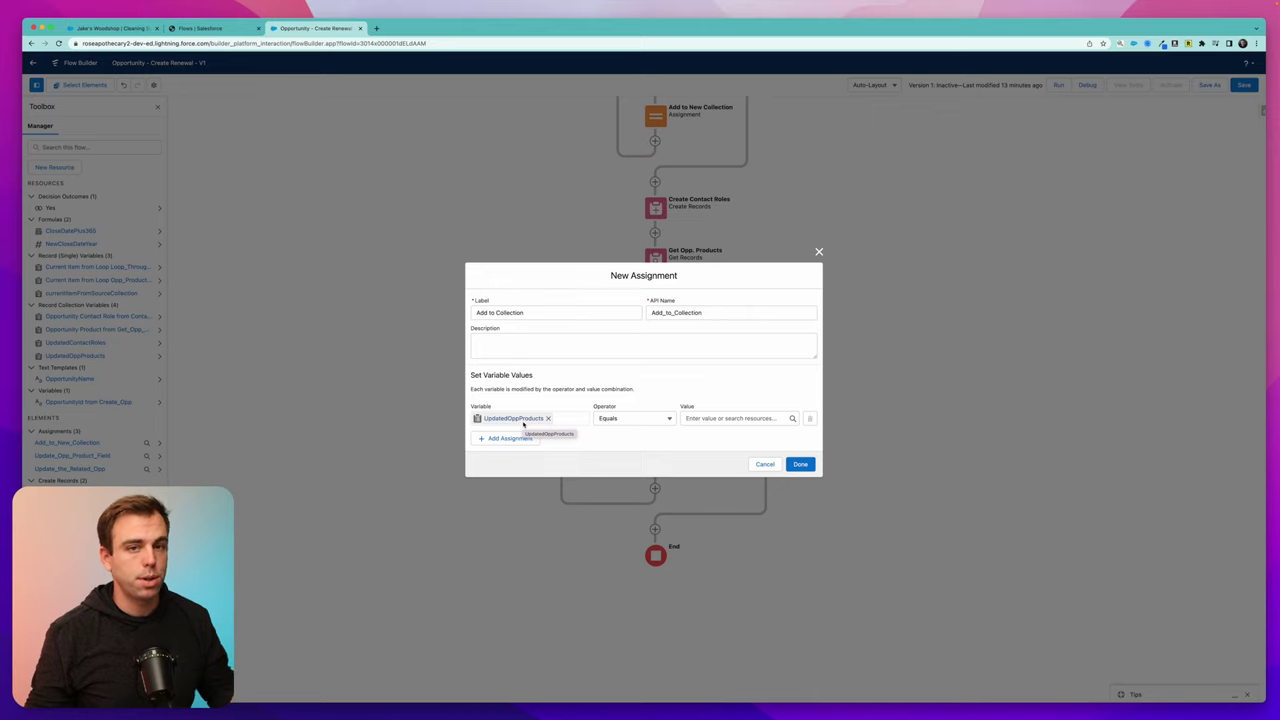
Set the assignment operator to Add and begin picking the value to add
click(620, 418)
click(628, 430)
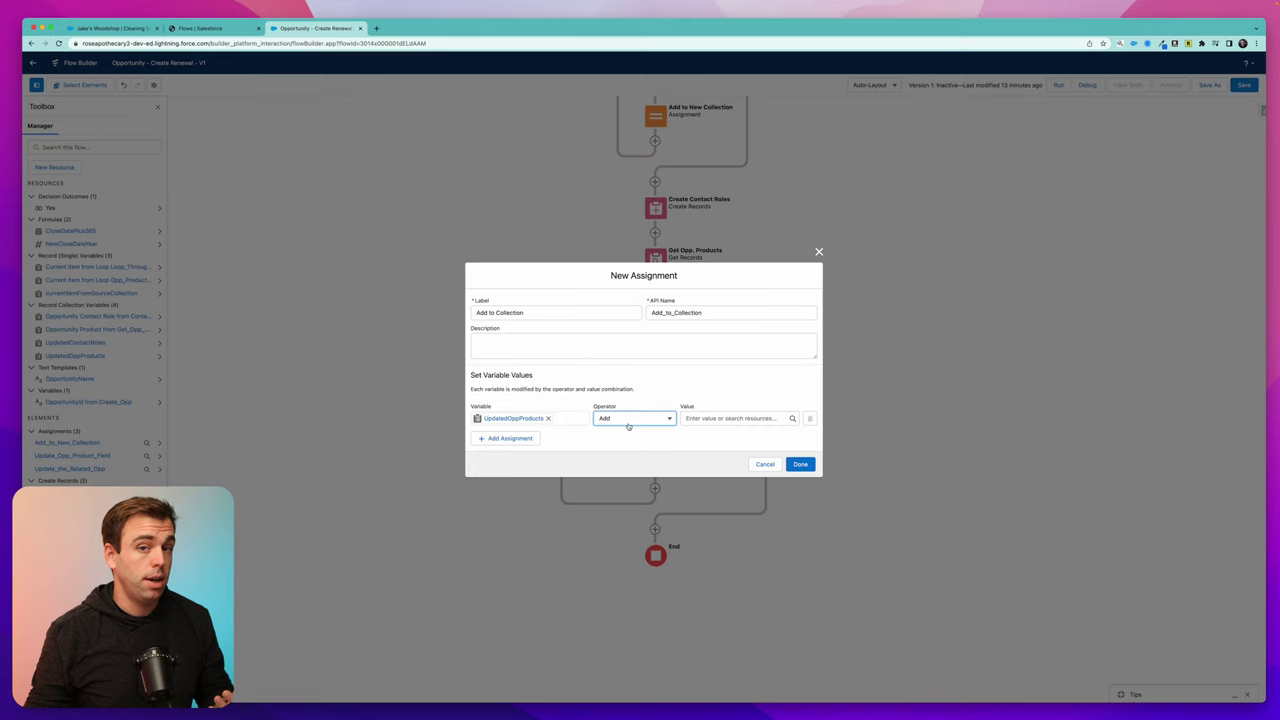
click(720, 418)
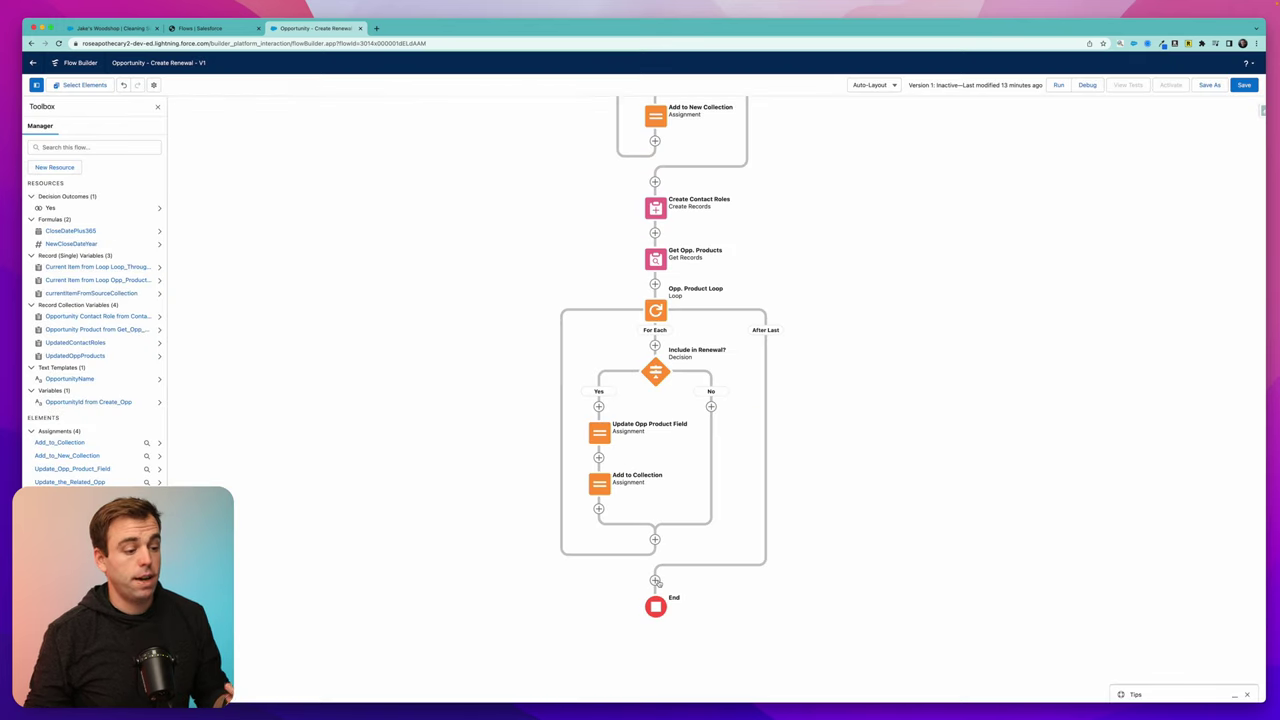
Add a Create Opp. Products step after the loop creating records from UpdatedOppProducts, then save
click(655, 580)
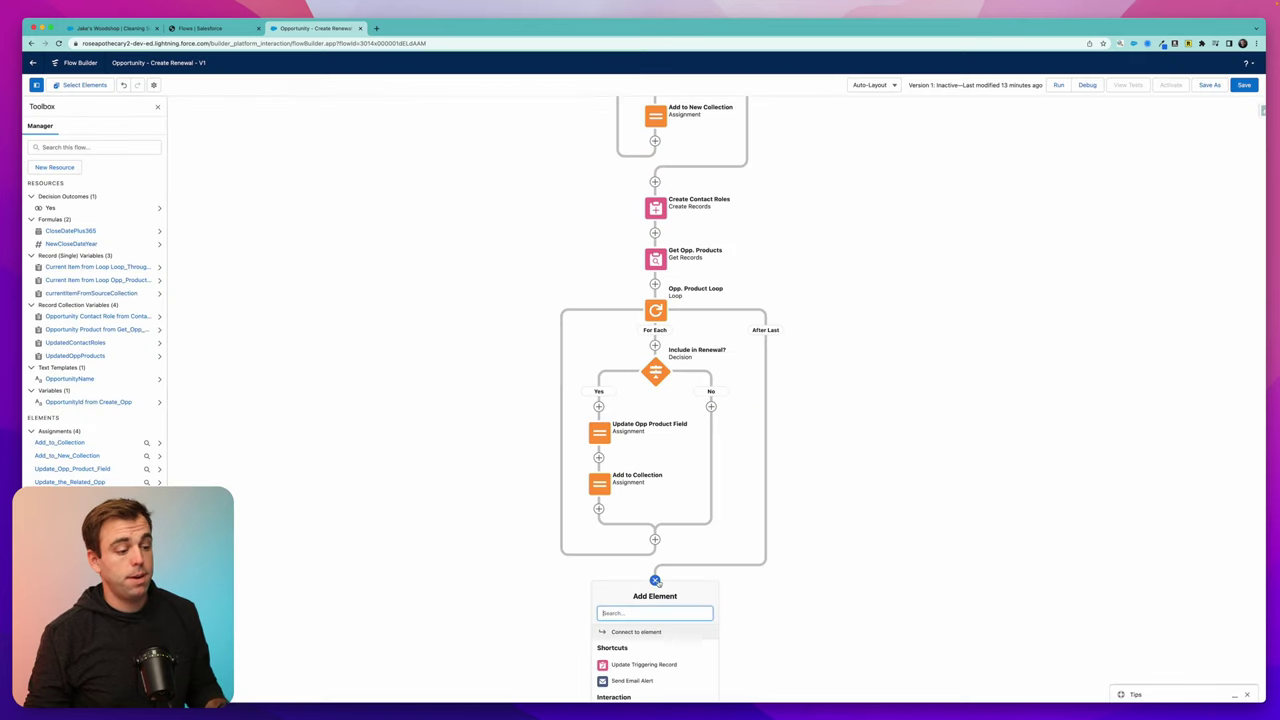
text(create)
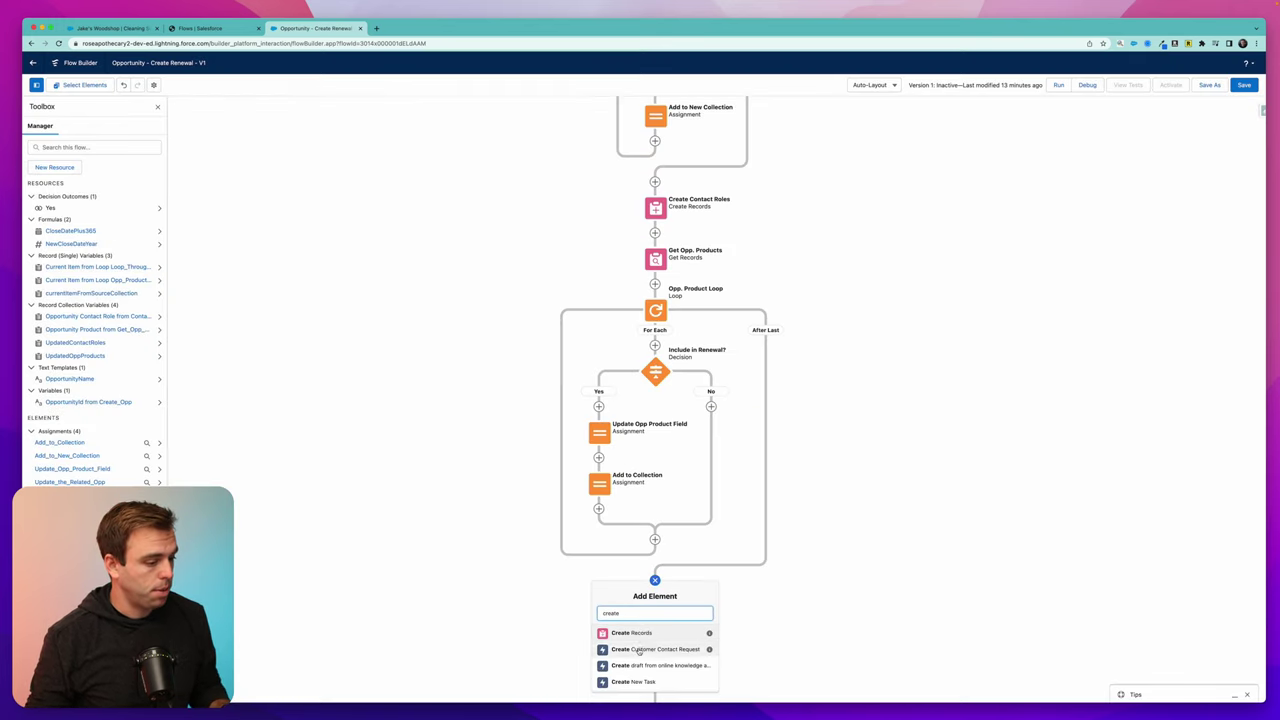
click(631, 633)
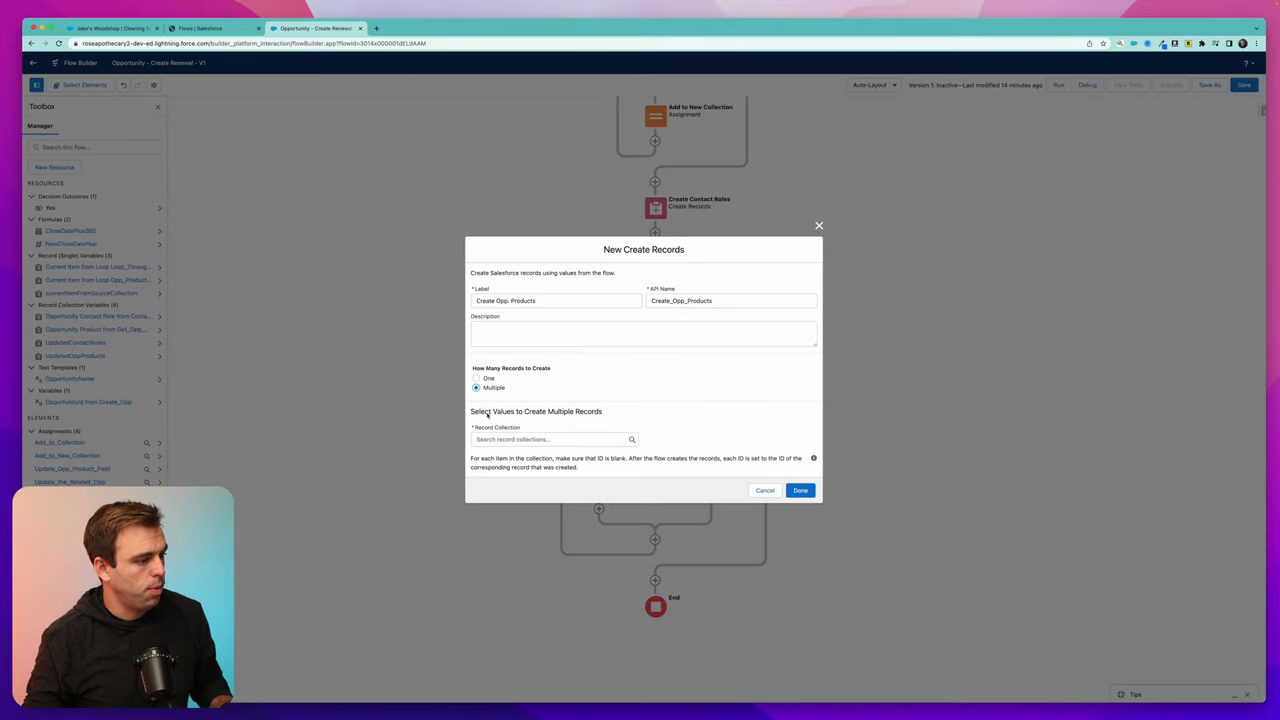
click(505, 439)
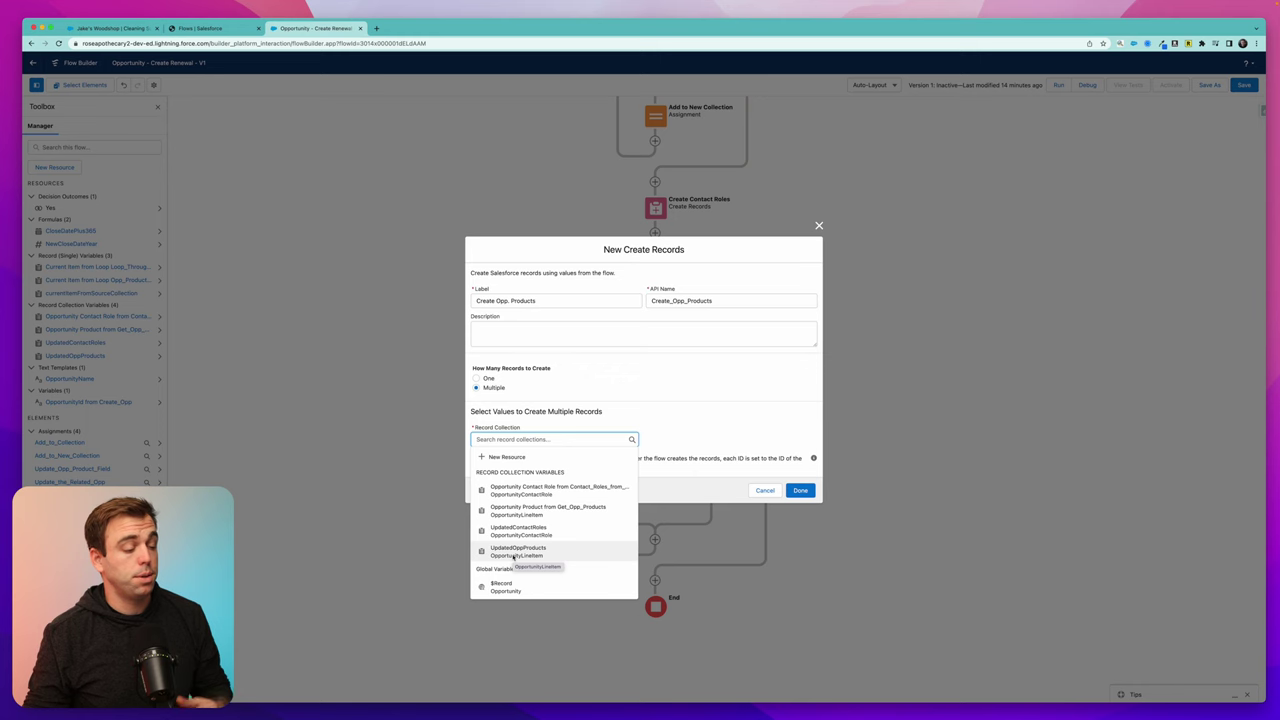
click(515, 551)
click(798, 491)
click(1252, 87)
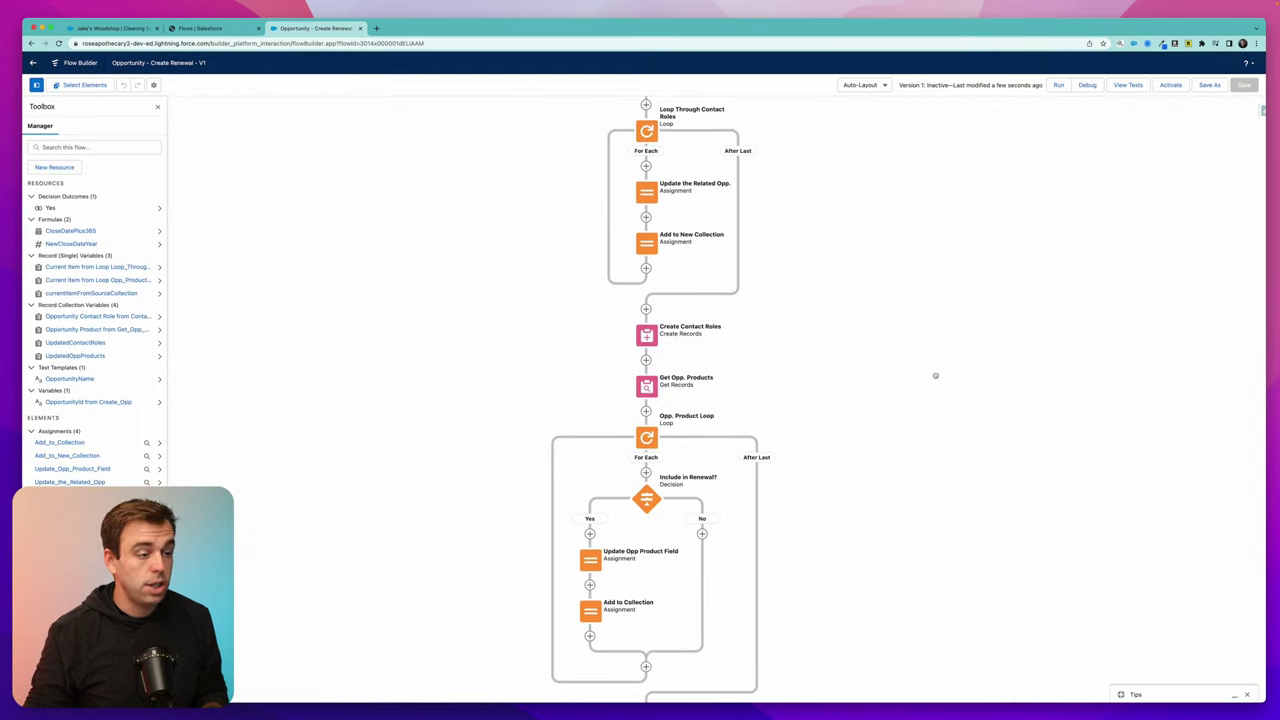
Add an update of the triggering opportunity before End, labelled Check Renewal Opp Checkbox
drag(907, 581, 931, 446)
drag(800, 629, 784, 550)
click(672, 550)
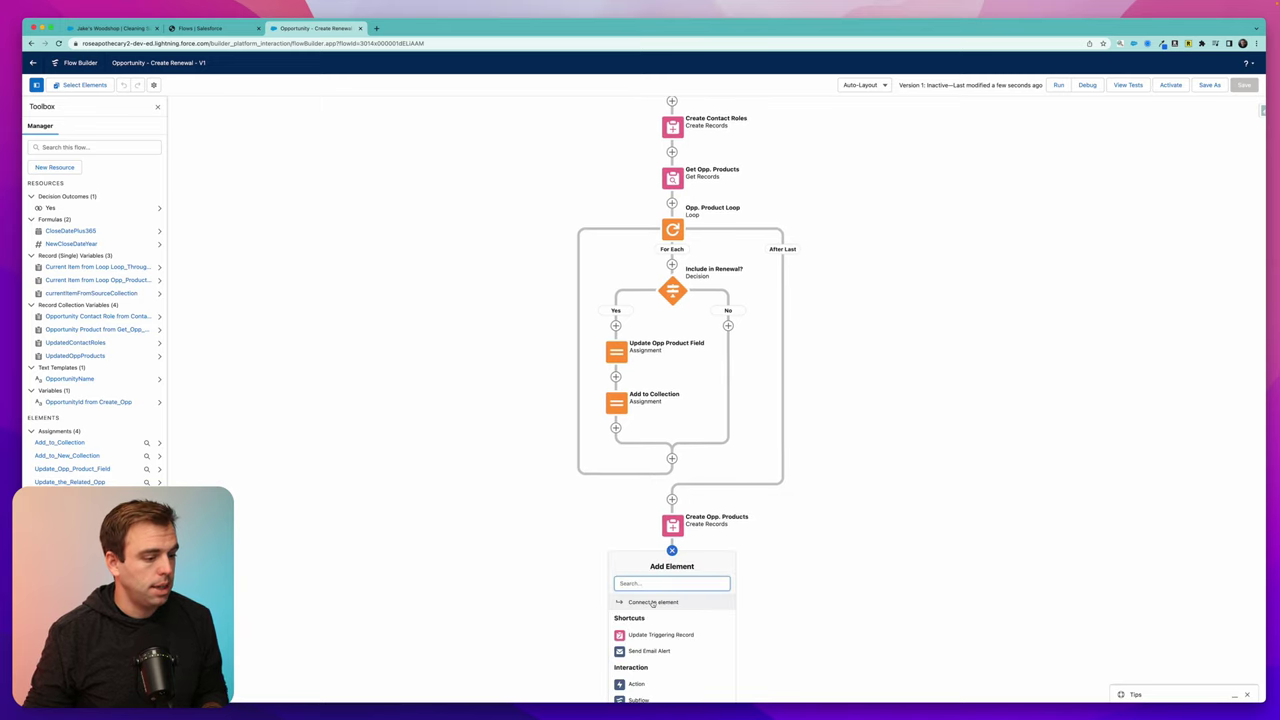
click(662, 636)
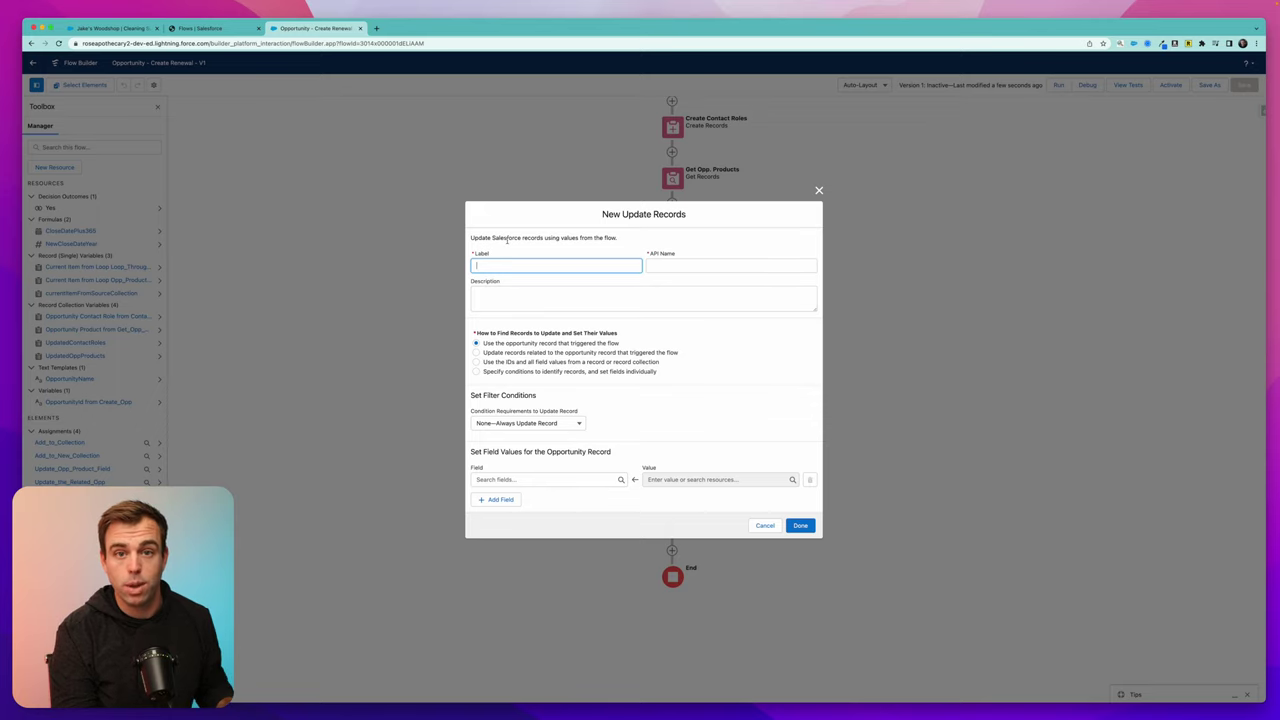
text(Check Renewal Opp Checkbox)
click(556, 468)
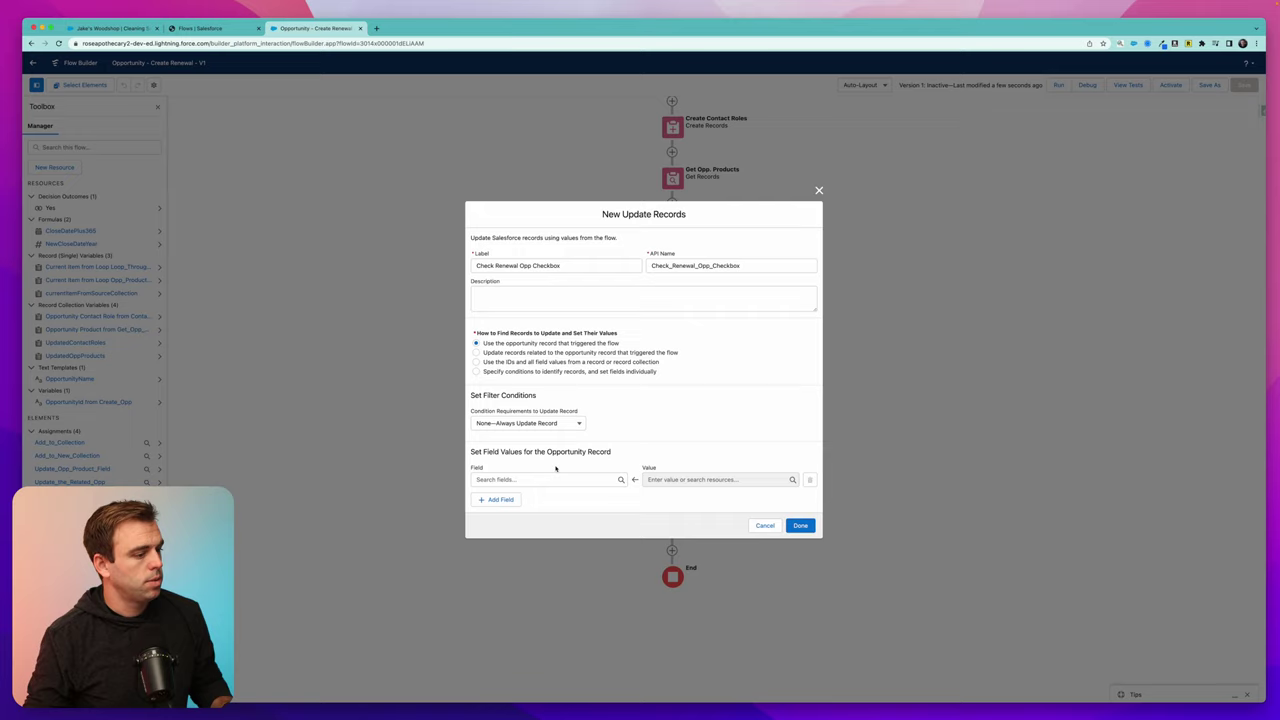
Set Renewal Opportunity Created to true, finish the step, and save the flow
click(539, 480)
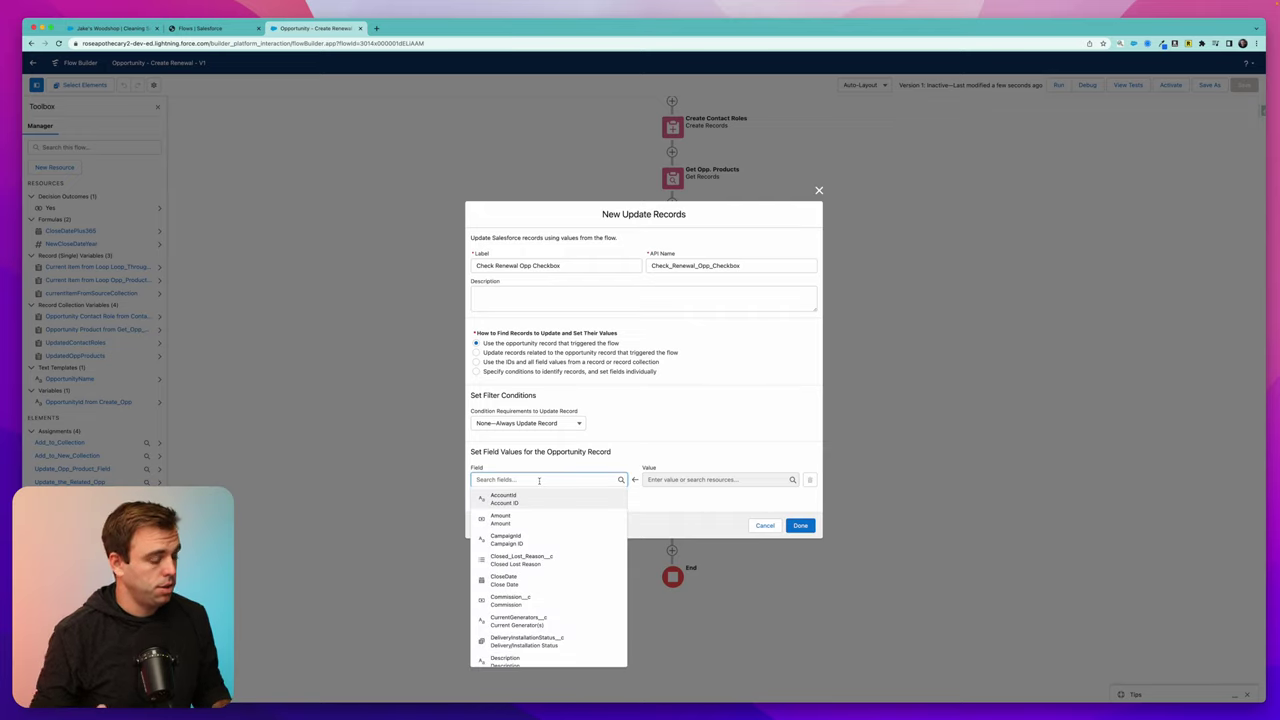
text(rene)
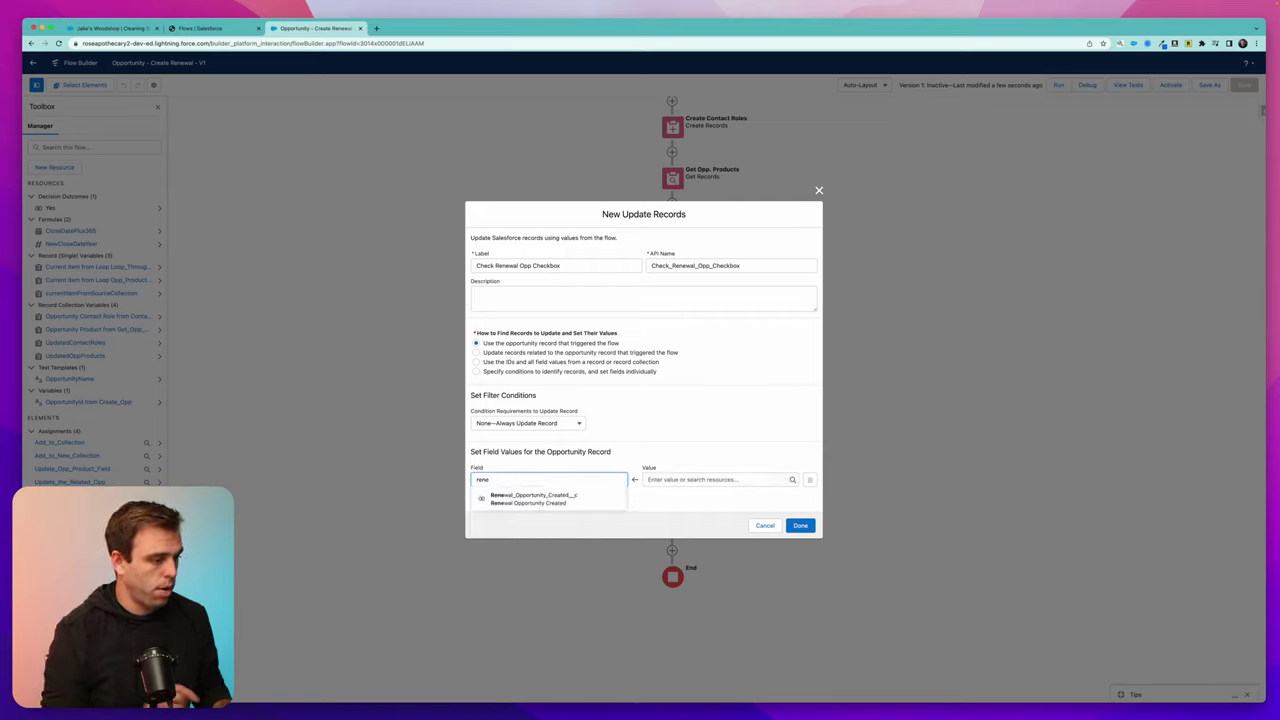
click(535, 497)
click(668, 480)
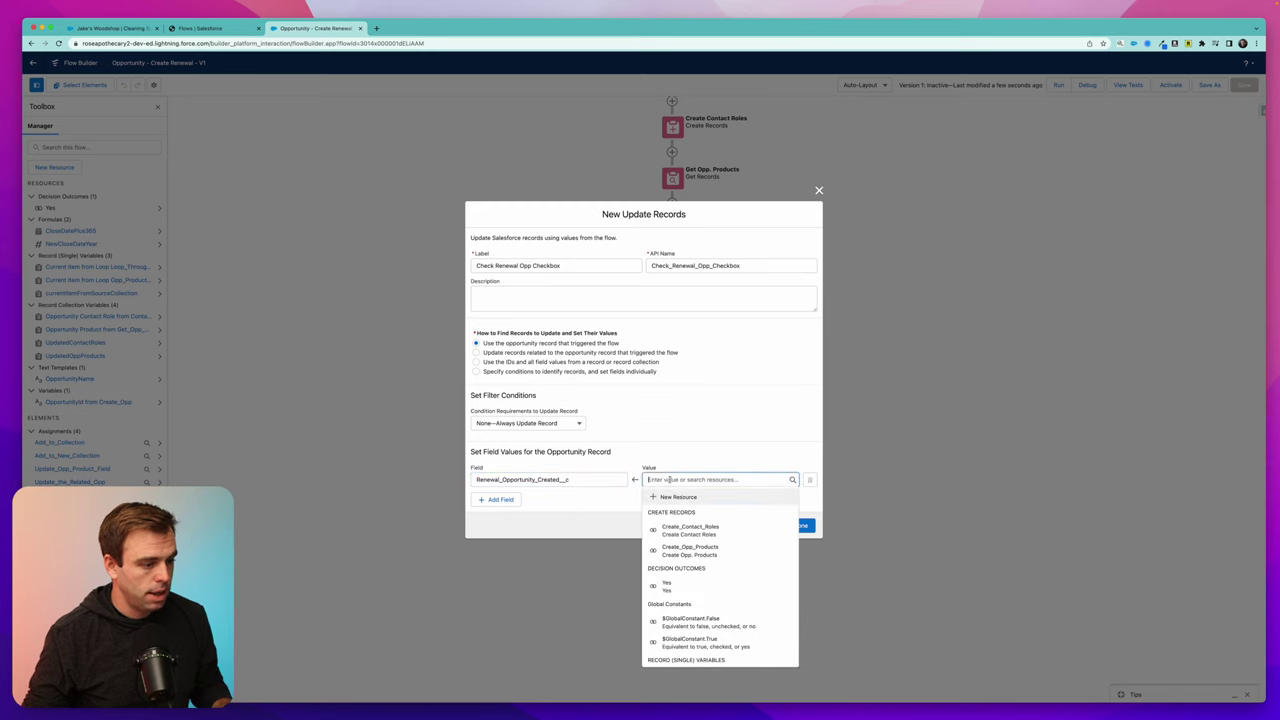
text(true)
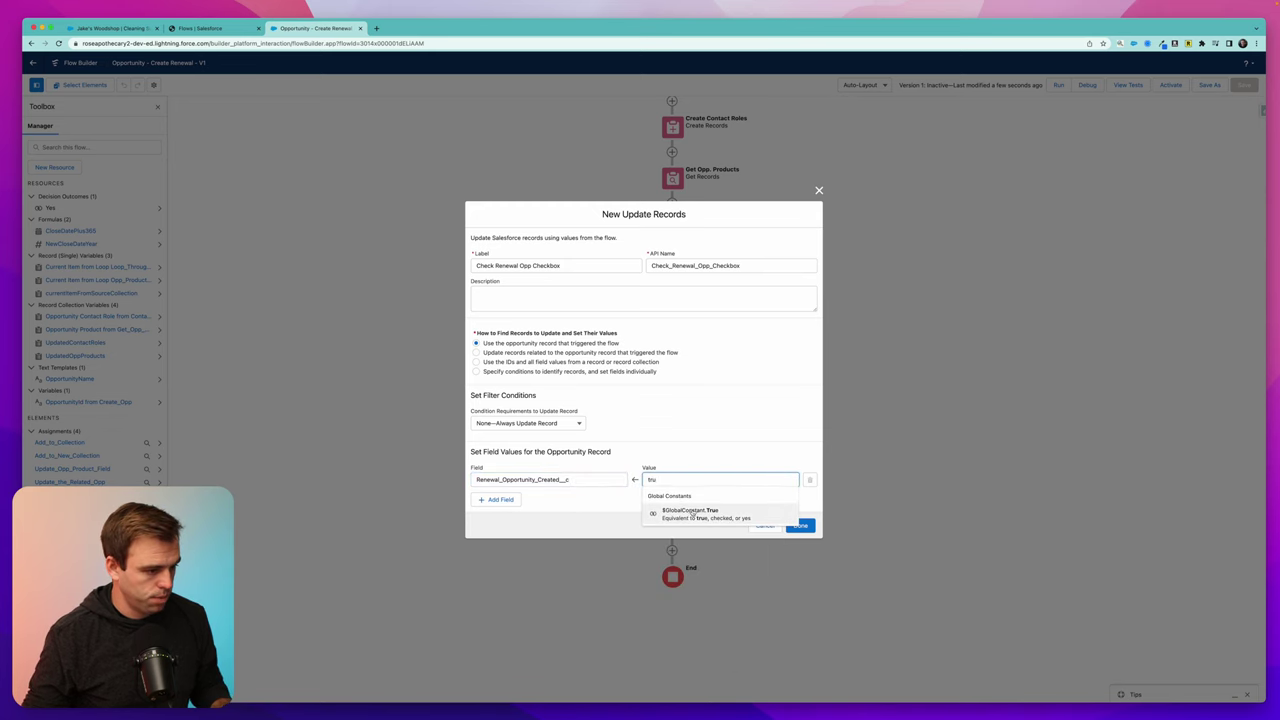
click(694, 514)
click(803, 525)
click(1244, 86)
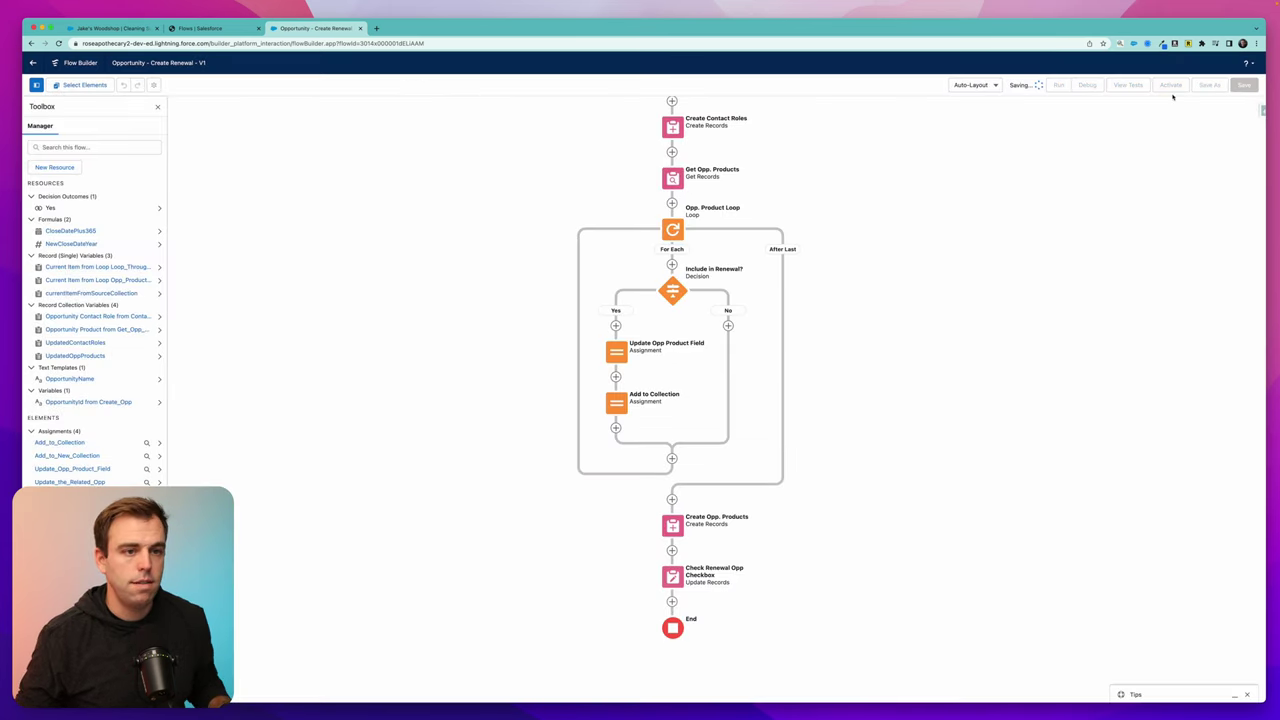
Check Include in Renewal Opps on the Mini Lotion Bottles (Annual Subscription) product and save
key(super+1)
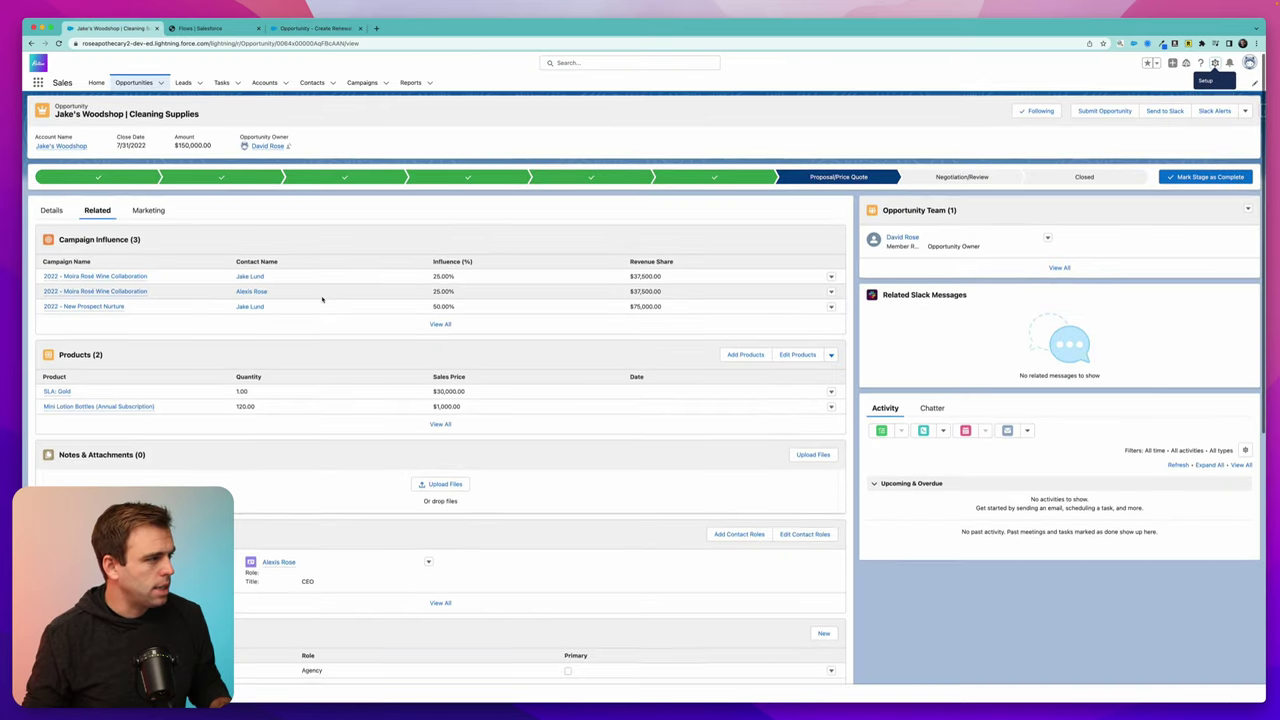
scroll(150, 214, down, 2)
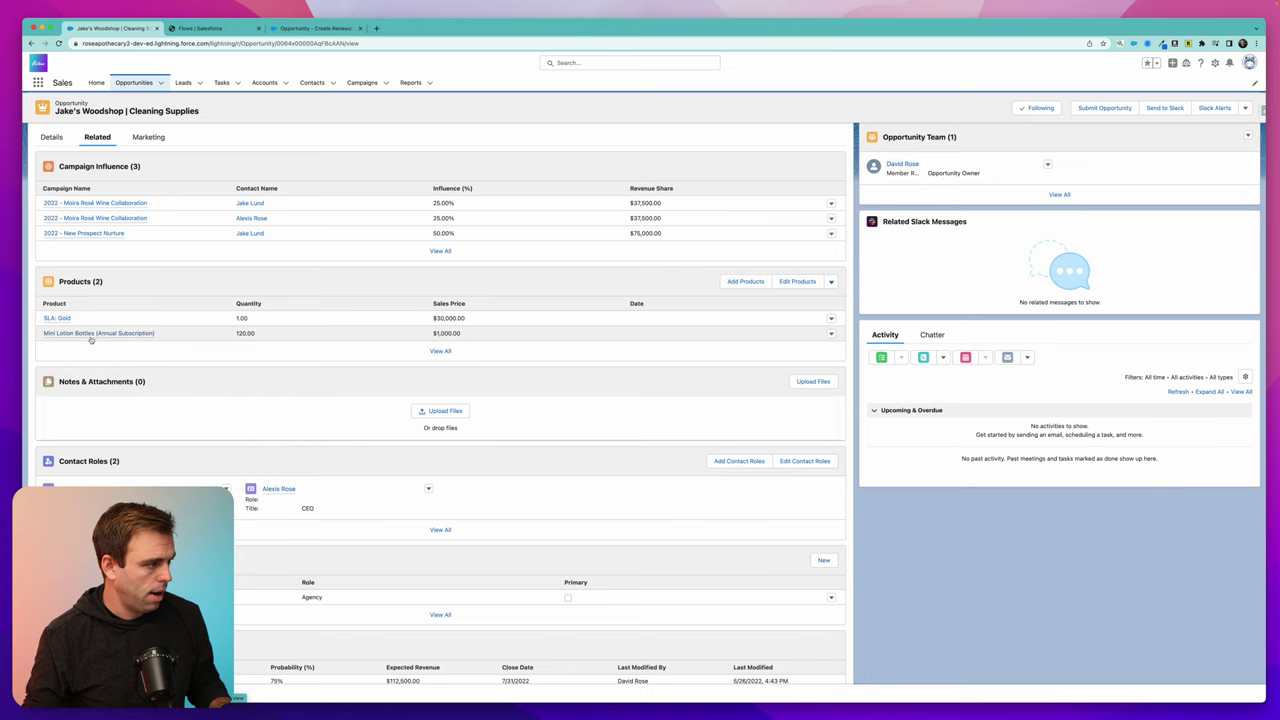
click(90, 334)
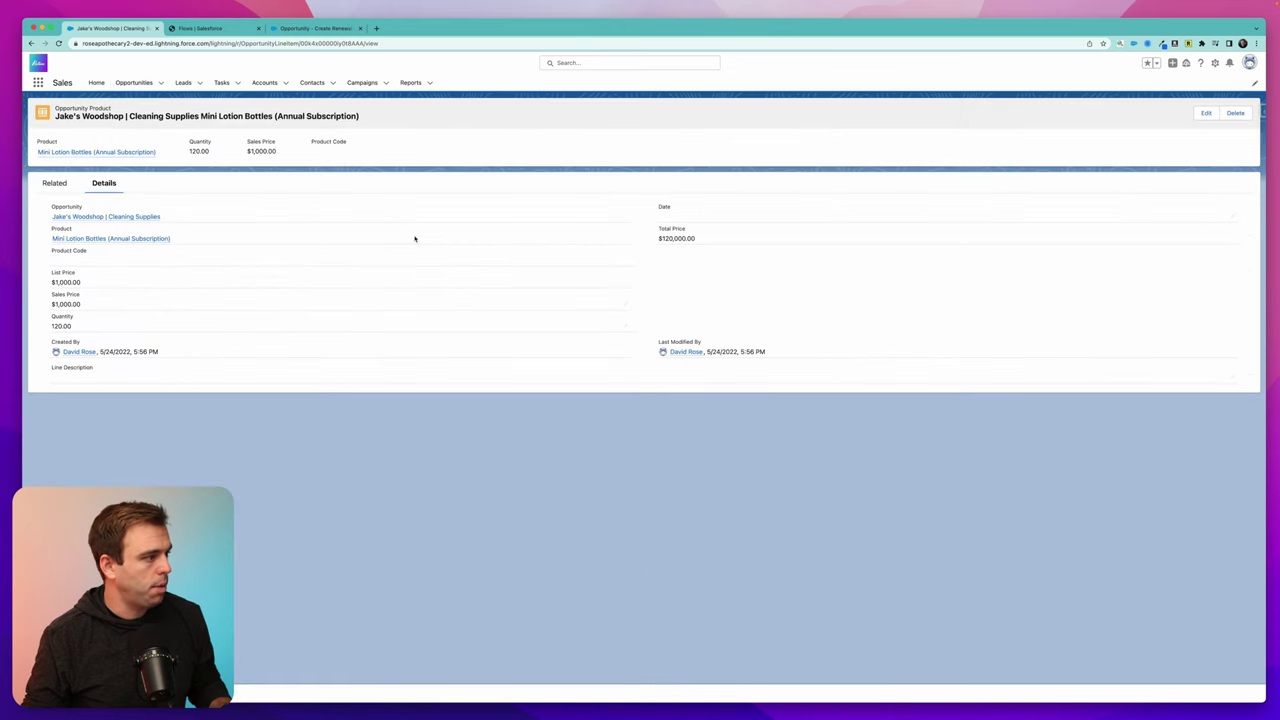
click(114, 239)
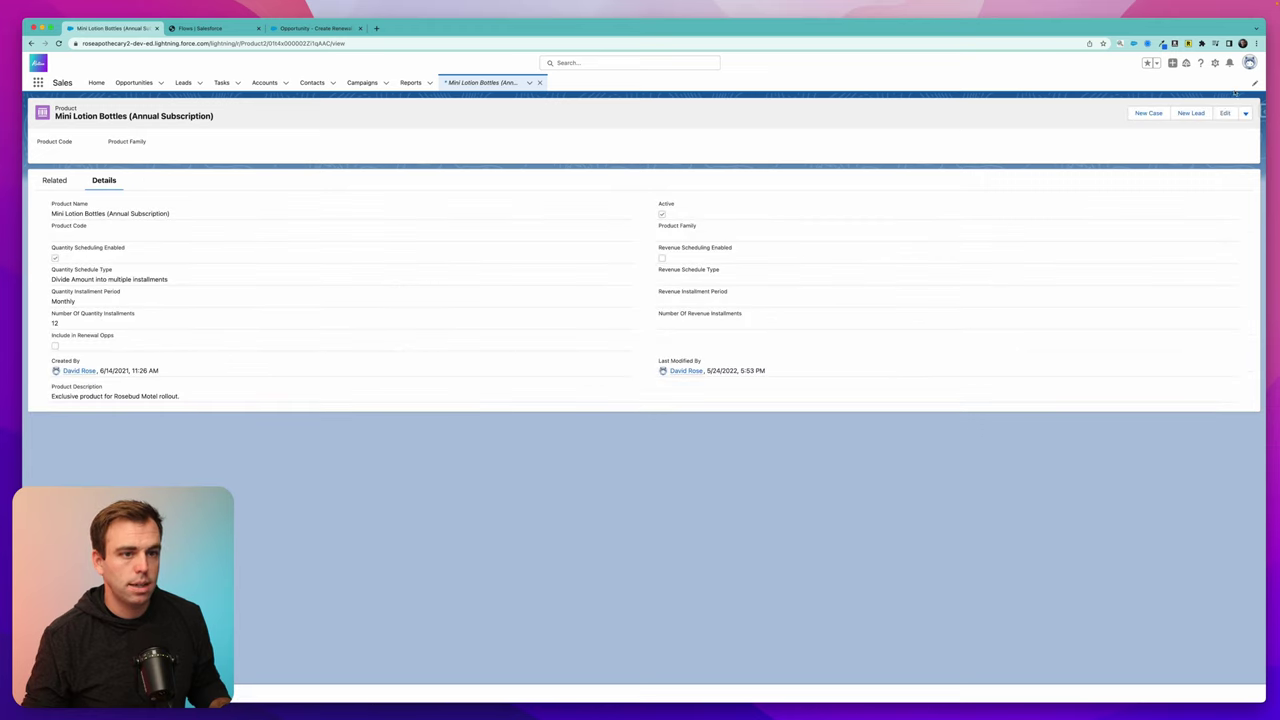
click(1224, 114)
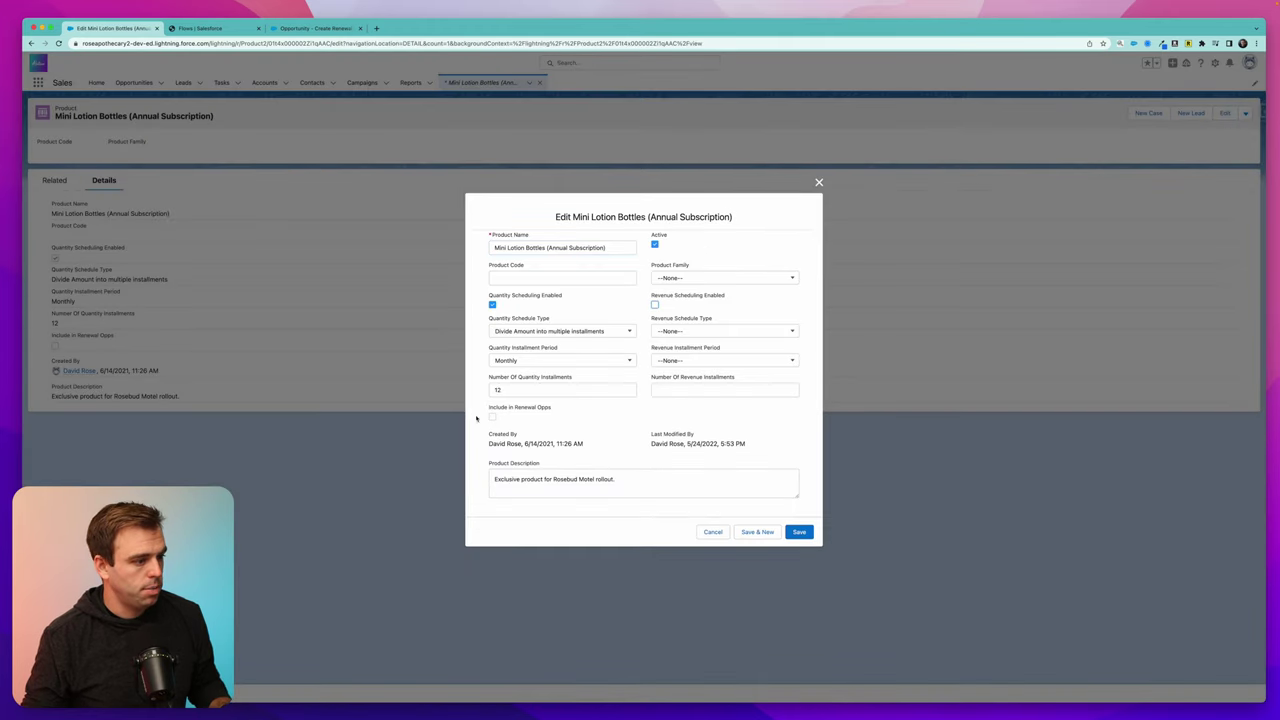
click(493, 418)
click(799, 532)
Close the Cleaning Supplies opportunity as Closed Won, then return to the flow
key(super+bracketleft)
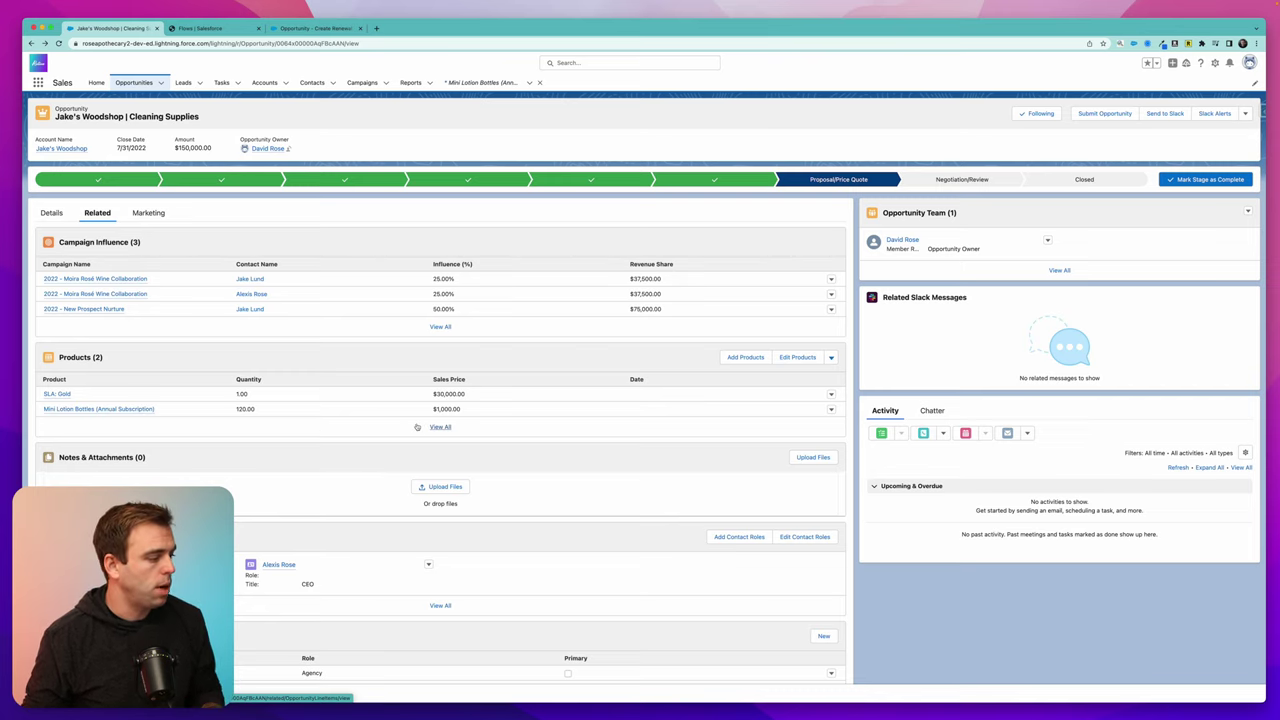
scroll(417, 426, down, 1)
scroll(417, 426, down, 2)
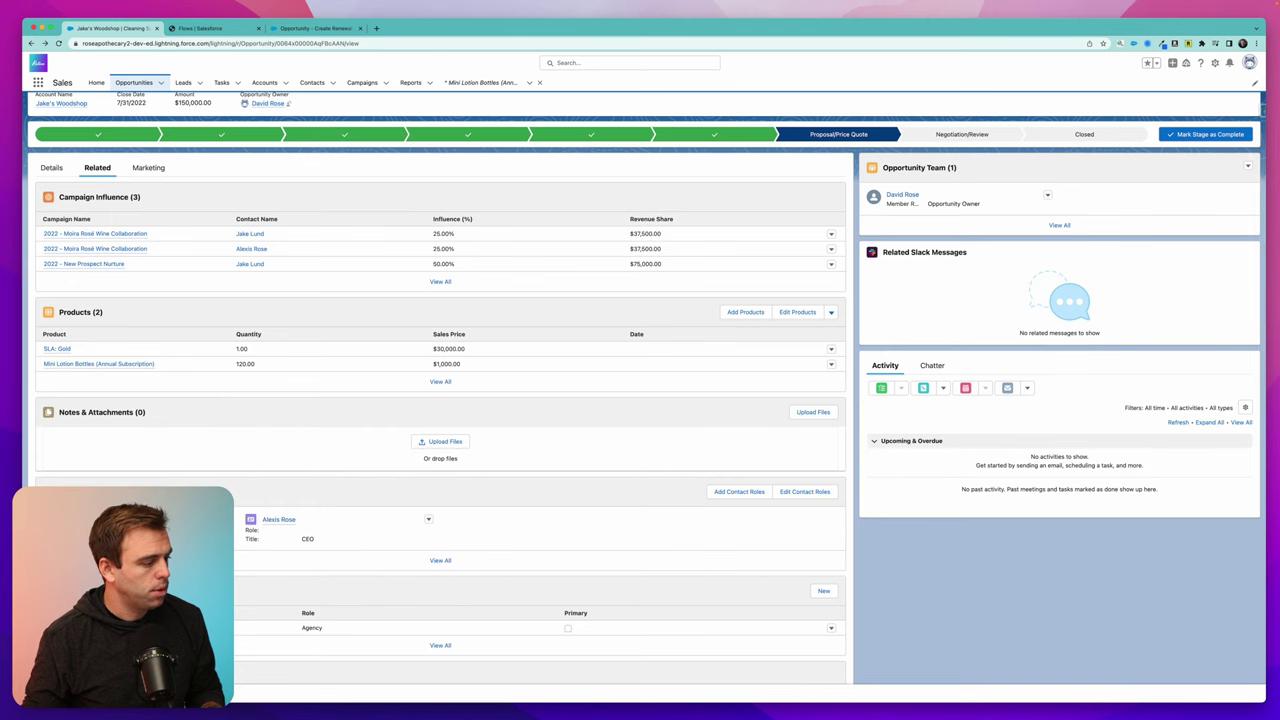
scroll(389, 420, up, 3)
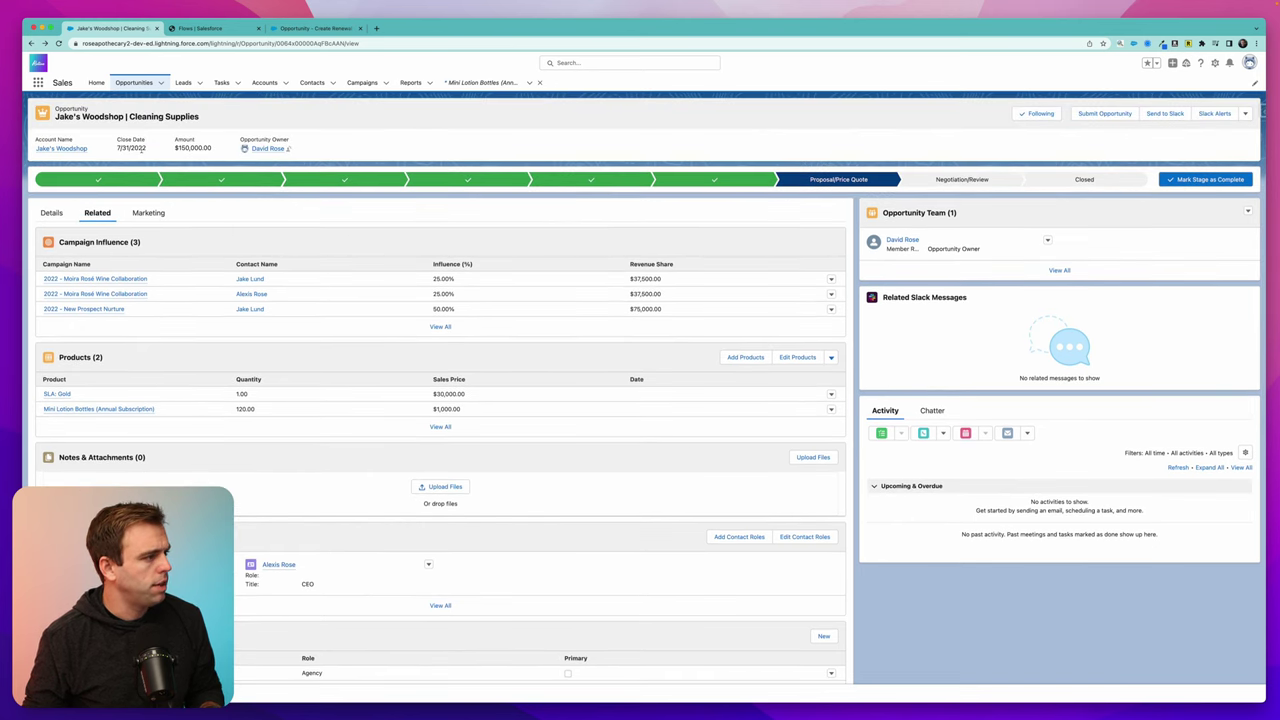
drag(115, 148, 145, 148)
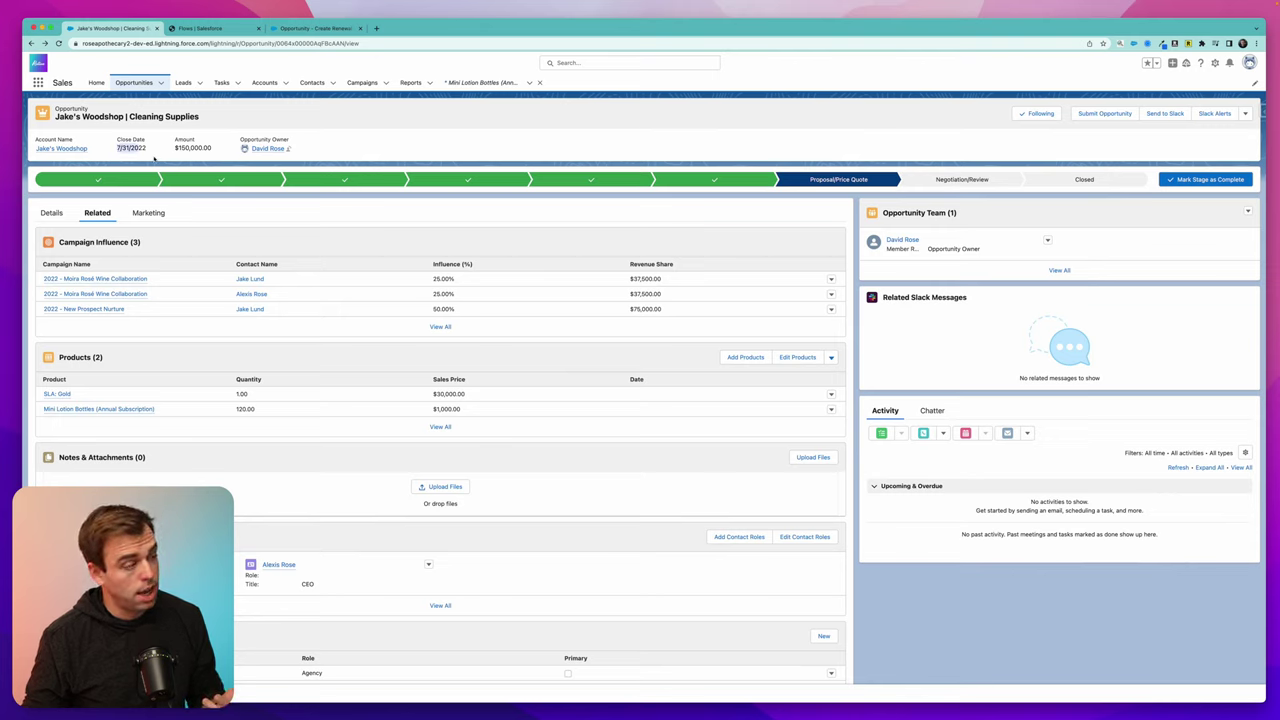
click(1084, 180)
click(1226, 181)
click(587, 374)
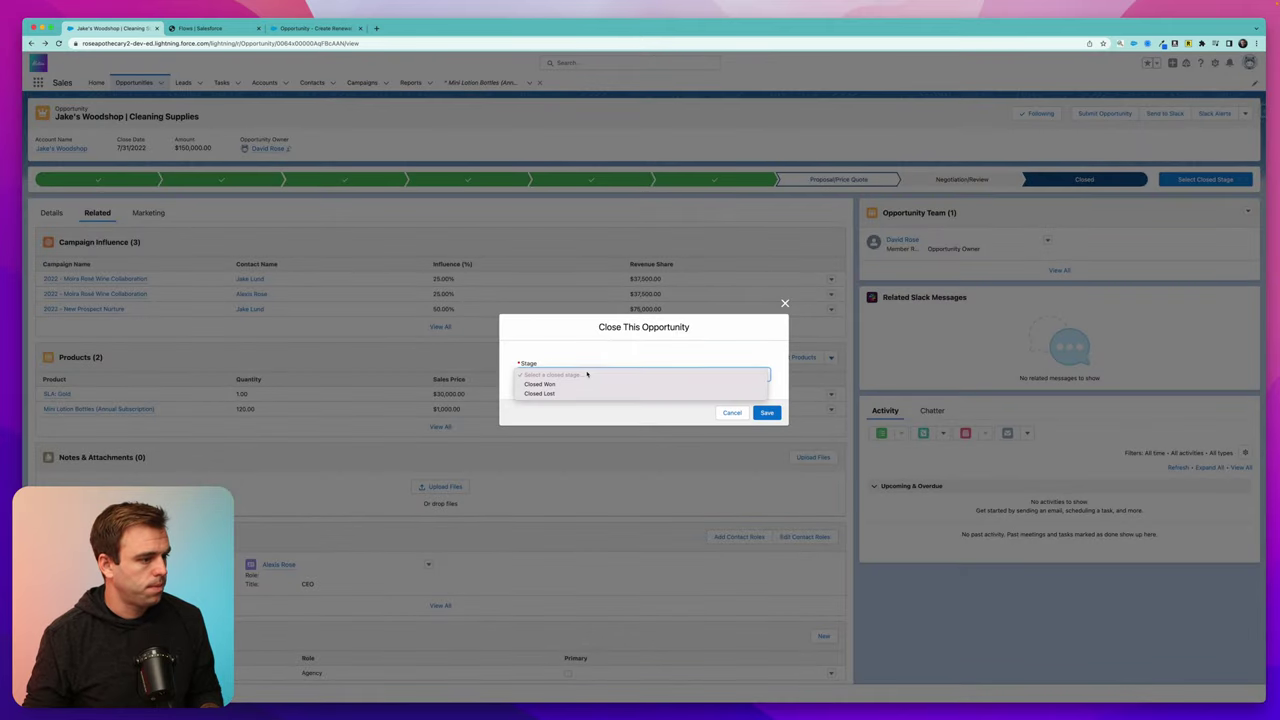
click(560, 384)
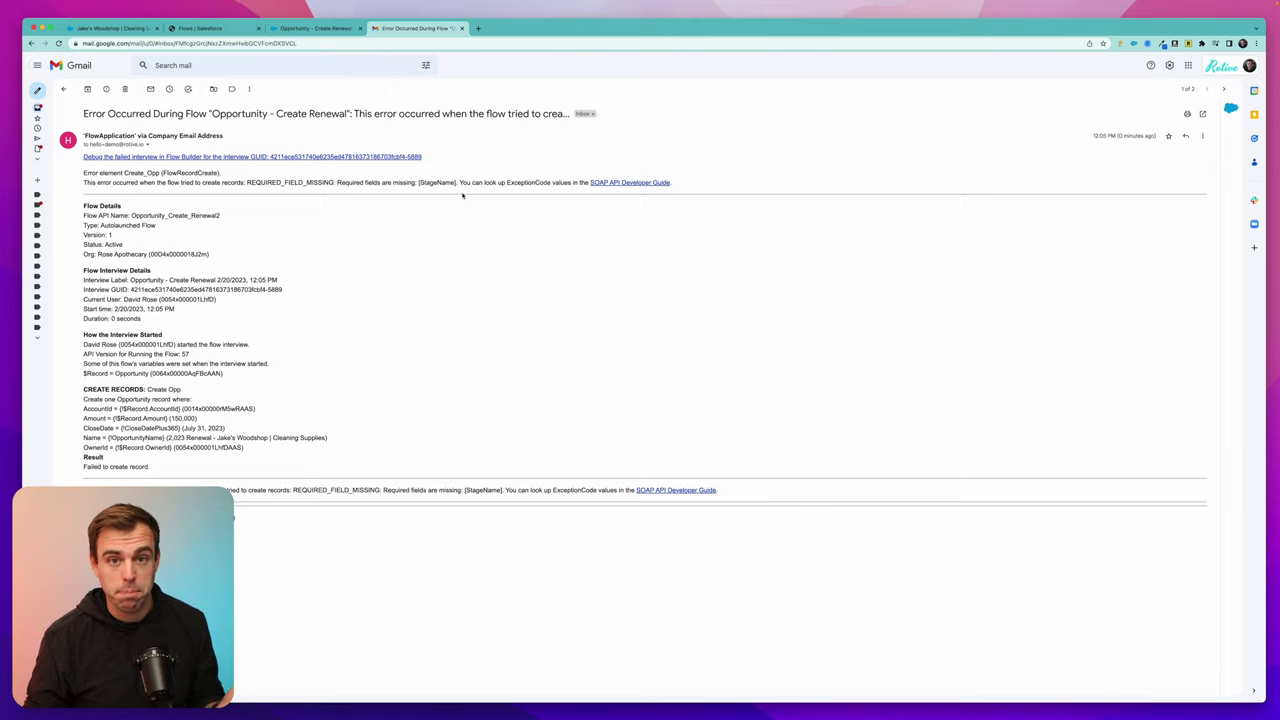
click(125, 29)
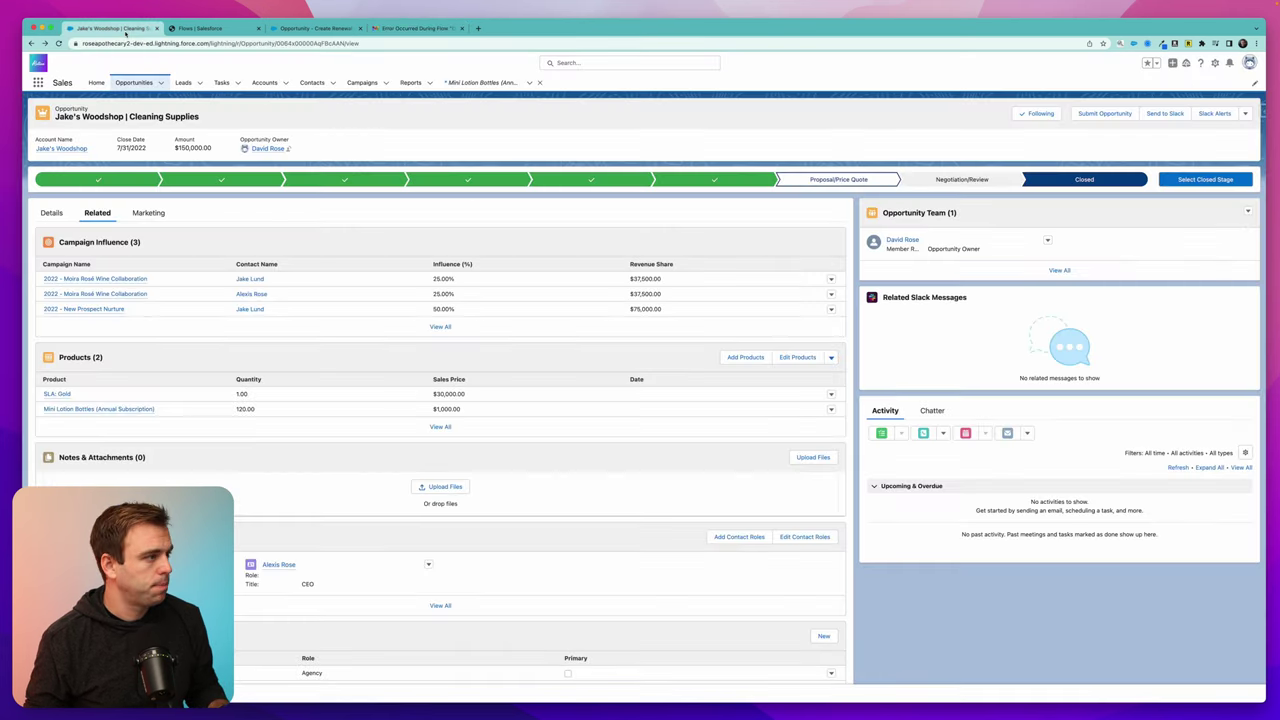
click(312, 28)
Add StageName = Qualification to the Create Opp element
double_click(679, 168)
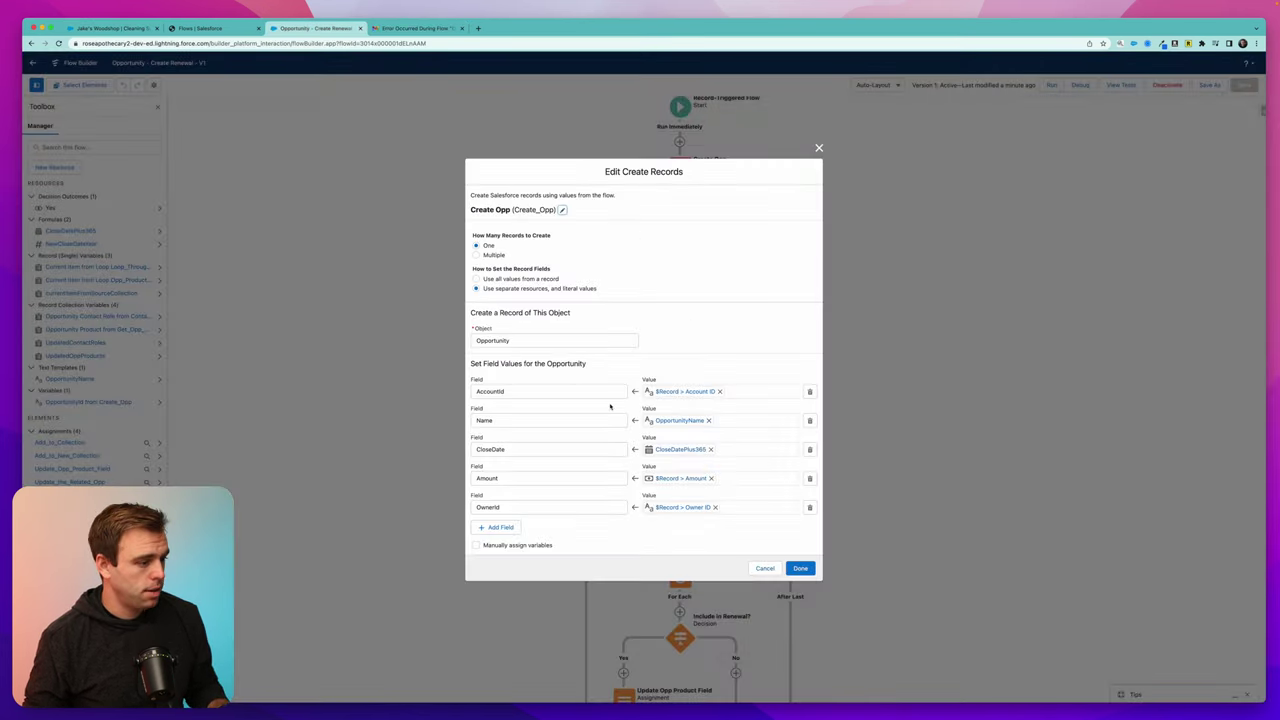
click(498, 527)
click(500, 522)
text(stage)
click(505, 499)
click(695, 521)
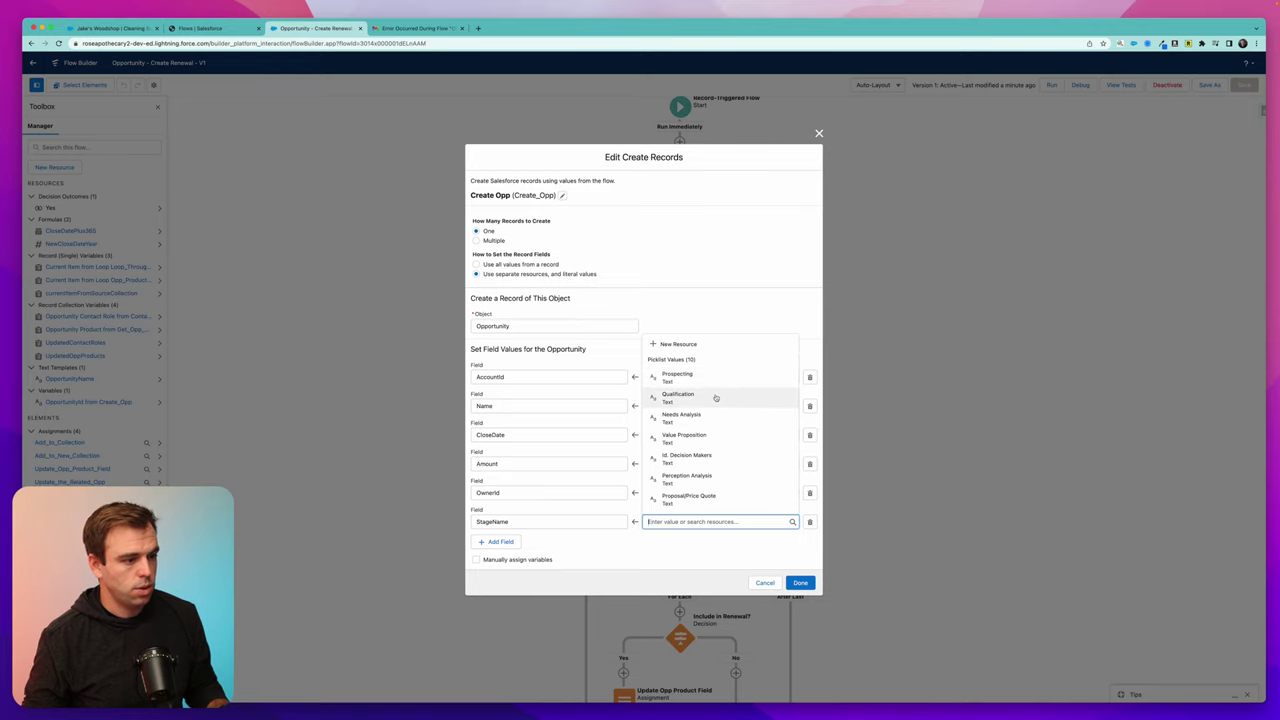
click(712, 397)
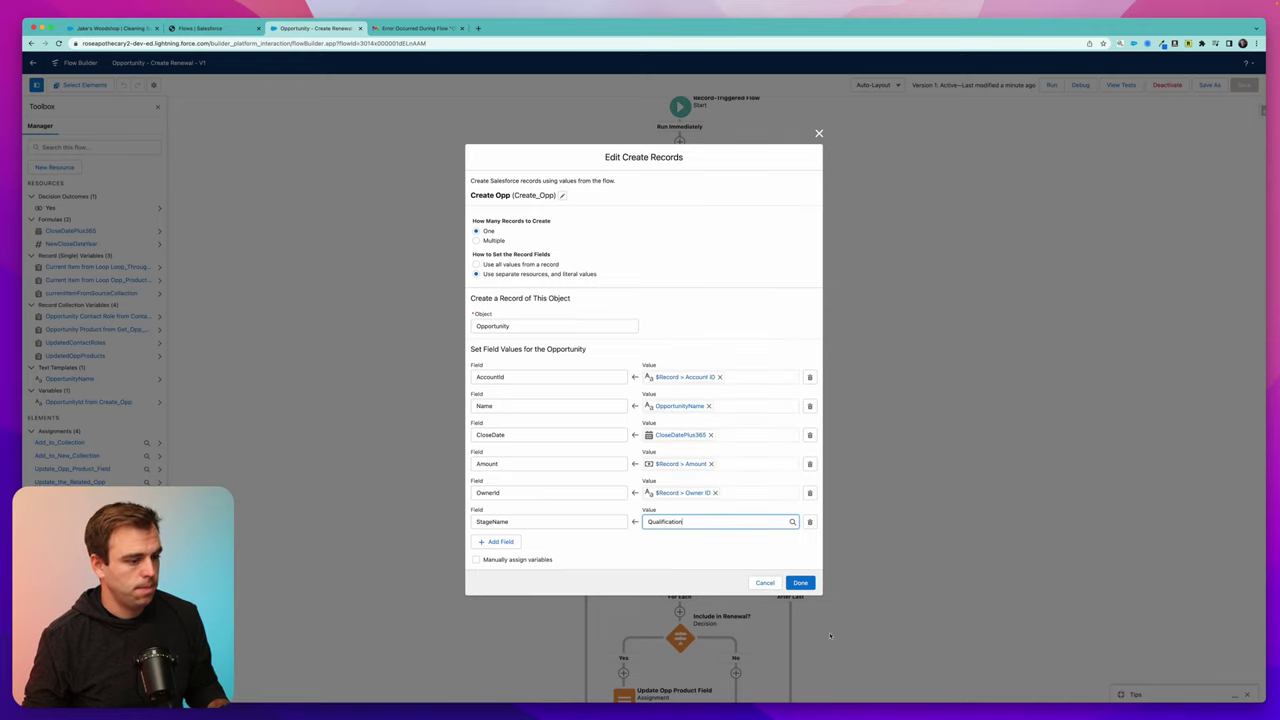
click(801, 582)
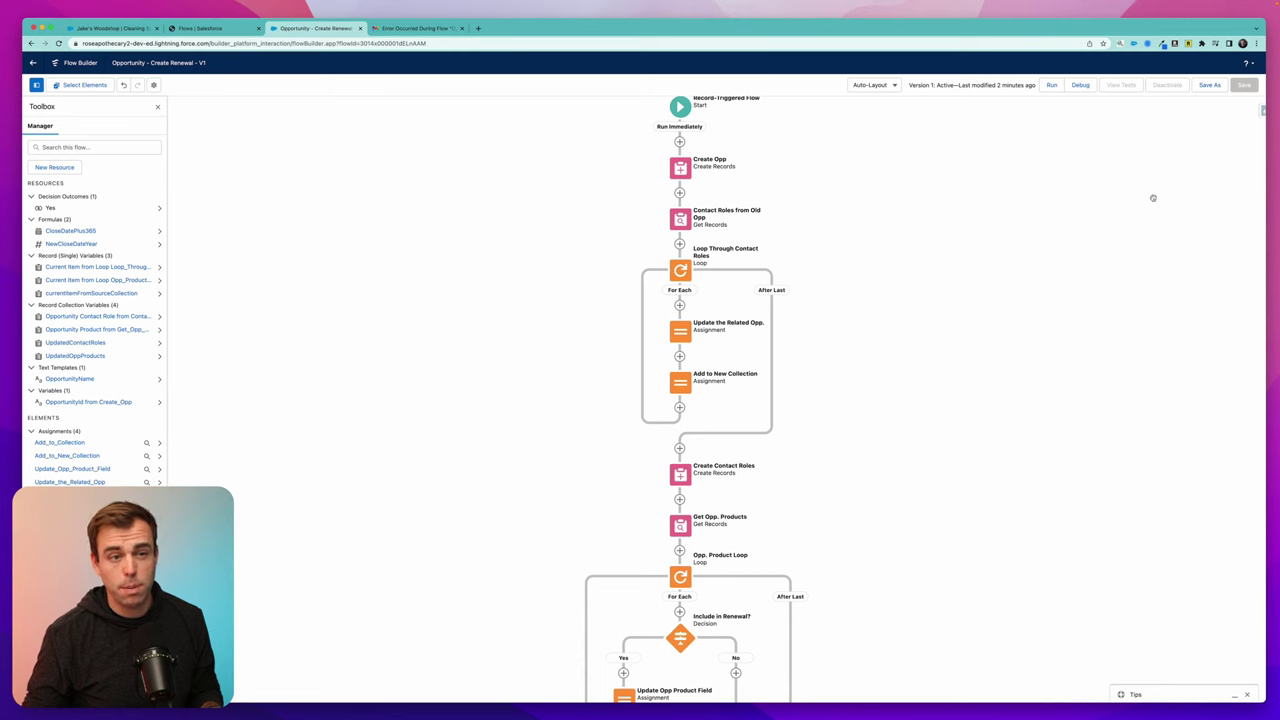
Save the flow as a new version and start a debug run for an opportunity
click(1209, 85)
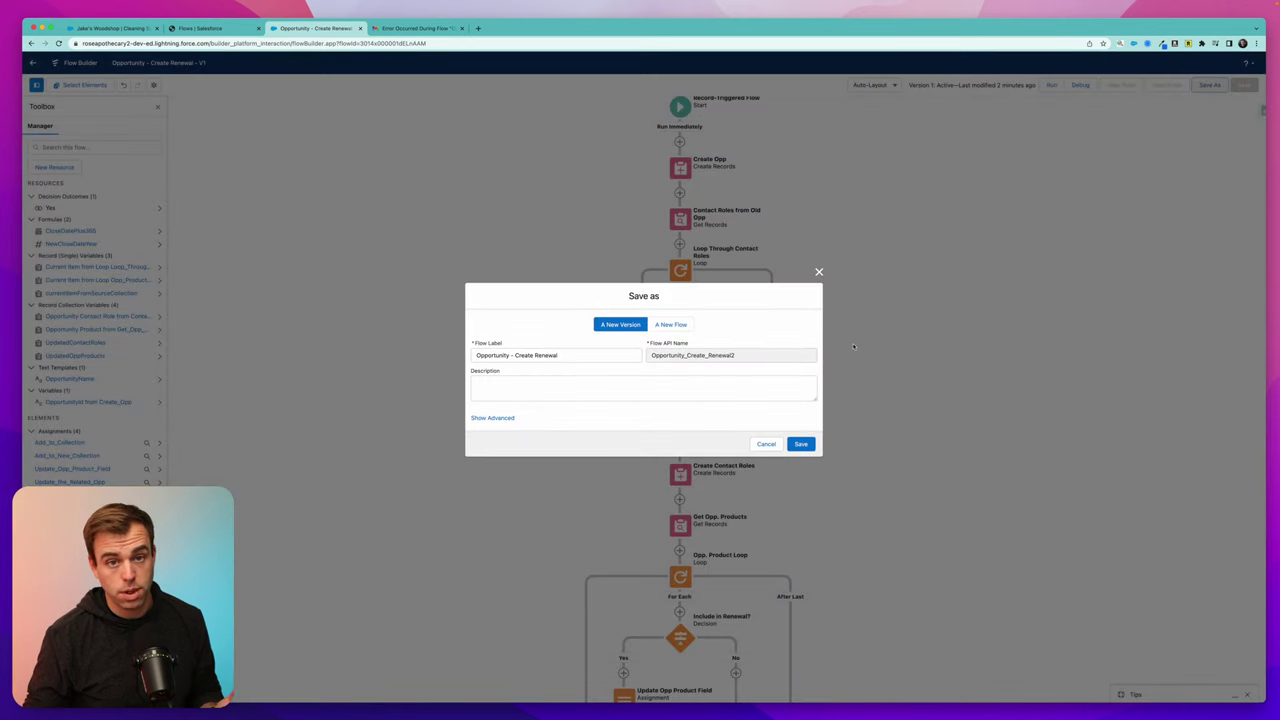
click(801, 443)
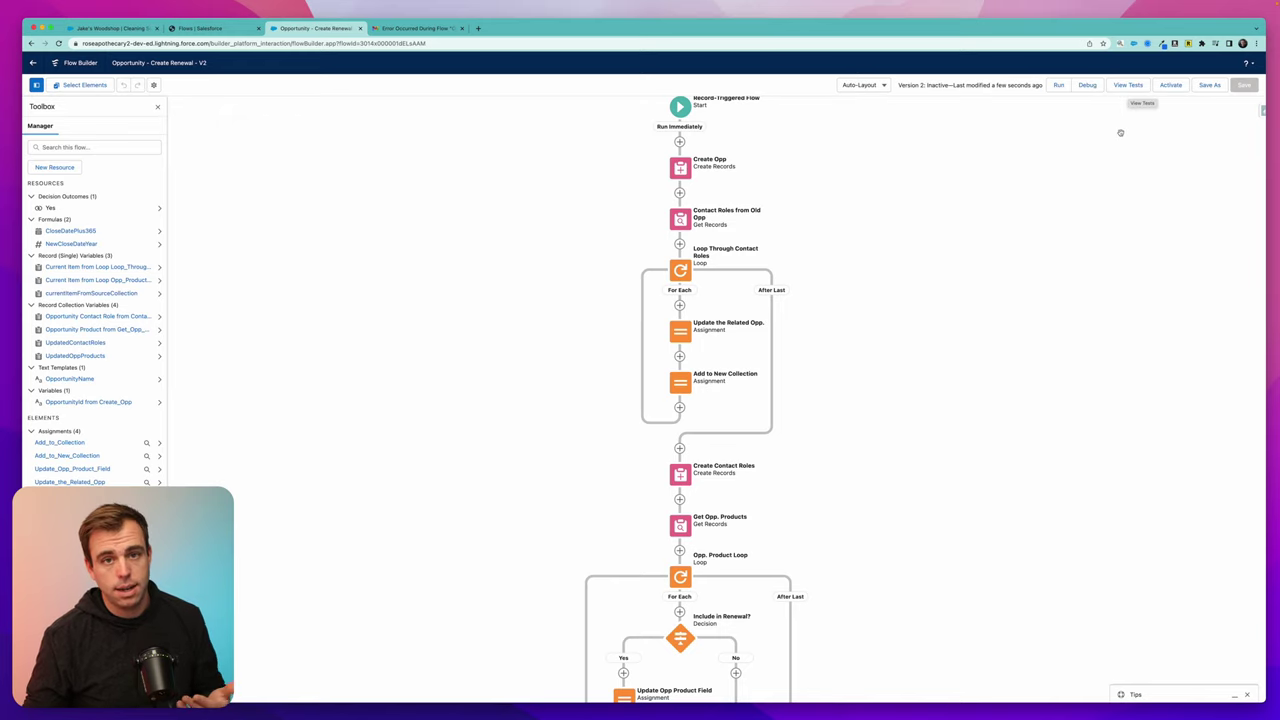
click(1087, 86)
click(550, 449)
Run the debug on the Cleaning Supplies opportunity with start condition requirements skipped
click(552, 472)
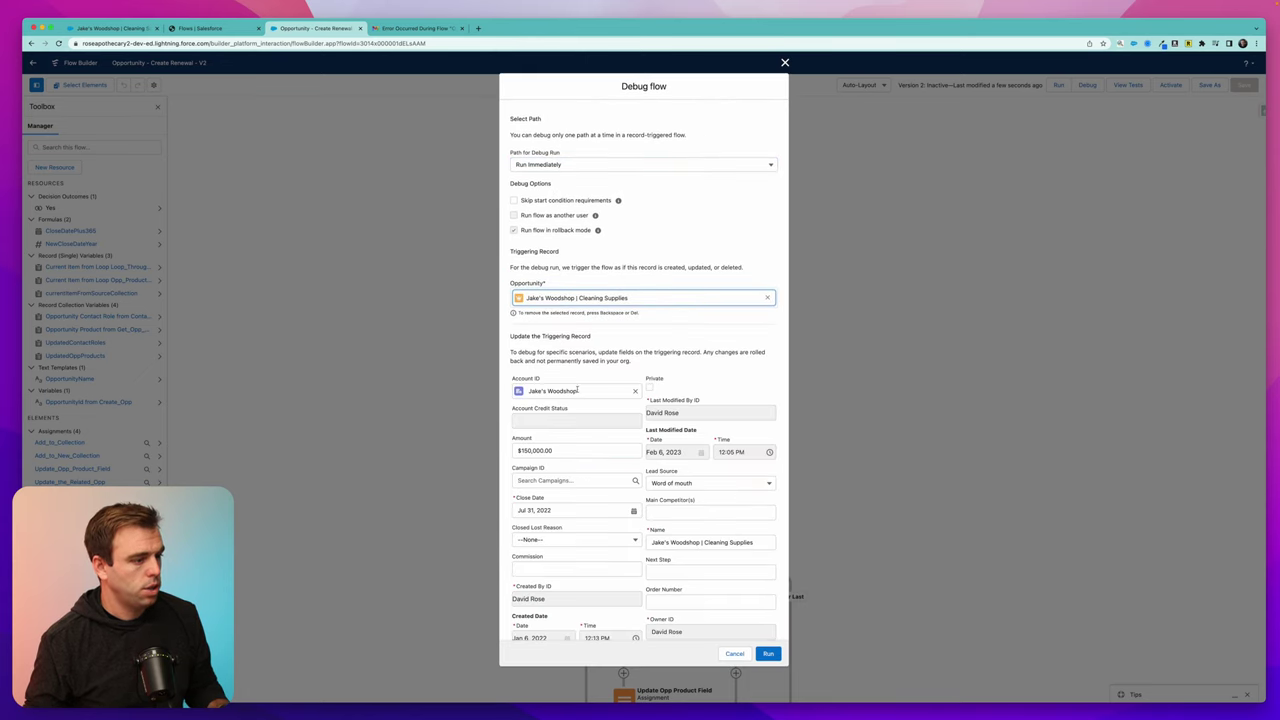
click(514, 200)
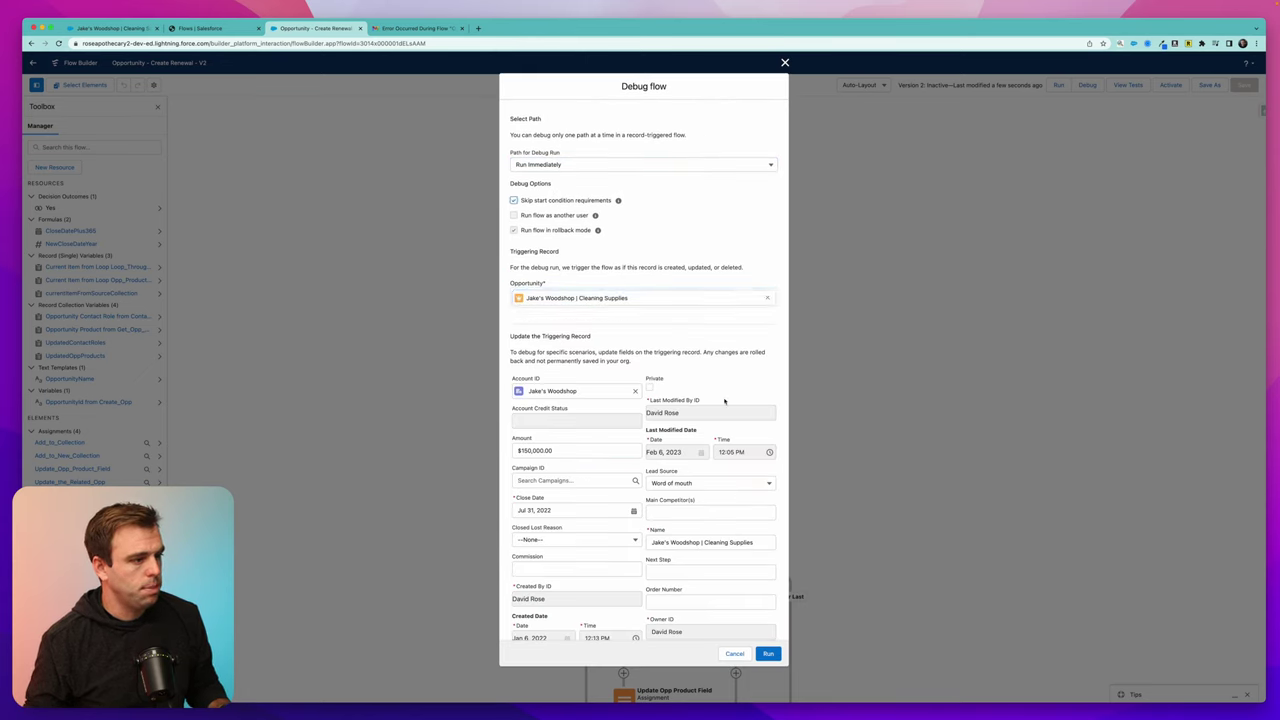
click(768, 653)
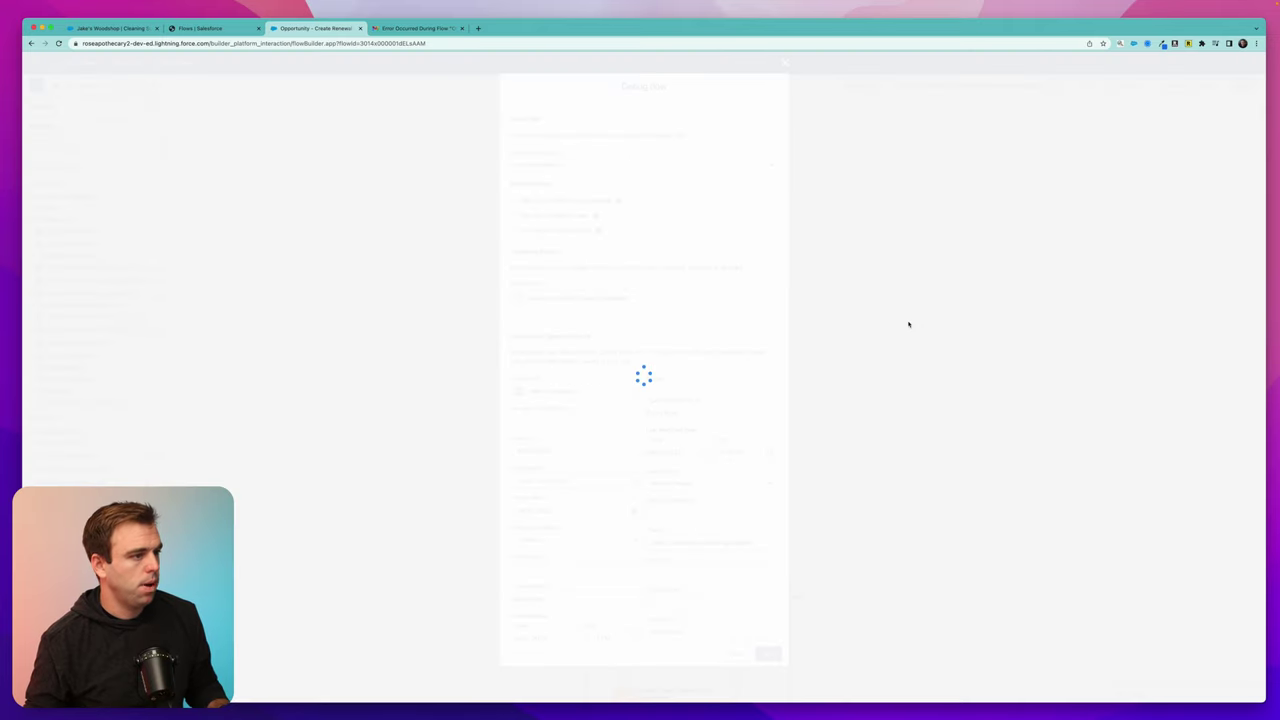
Review the Create Opp. Products error: only one of unit price or total price allowed
scroll(900, 410, down, 8)
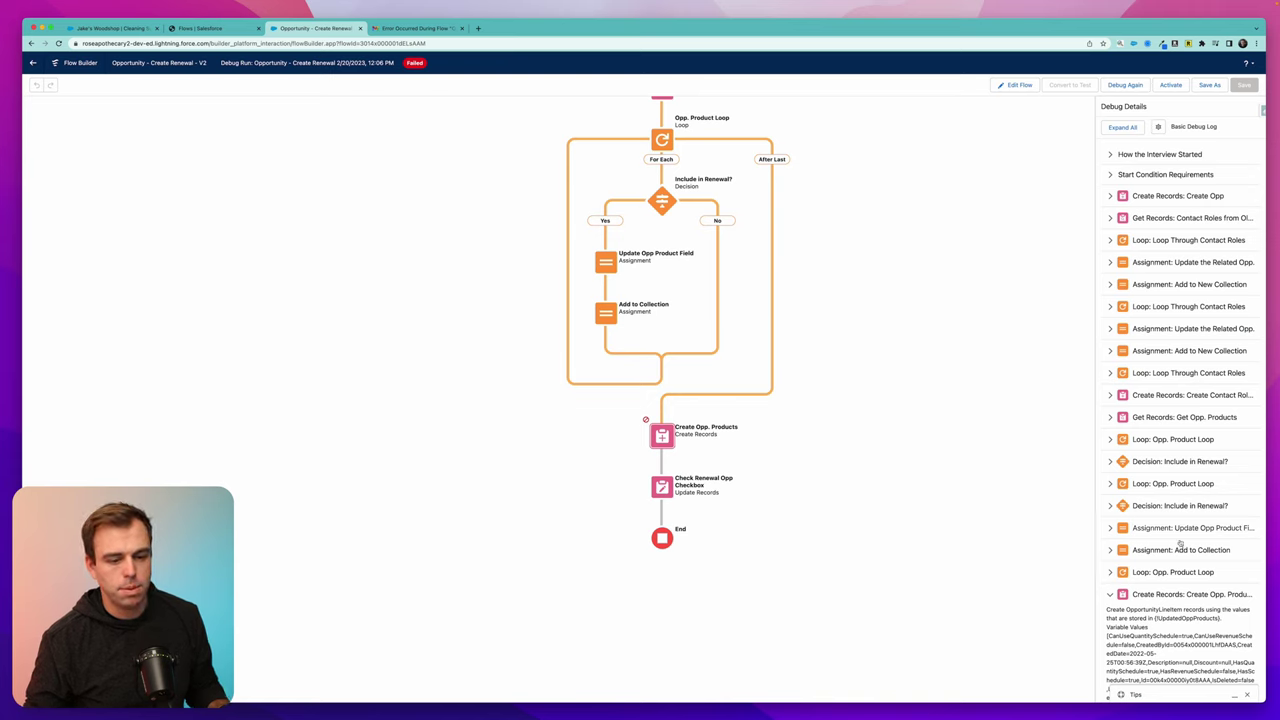
scroll(1182, 541, down, 5)
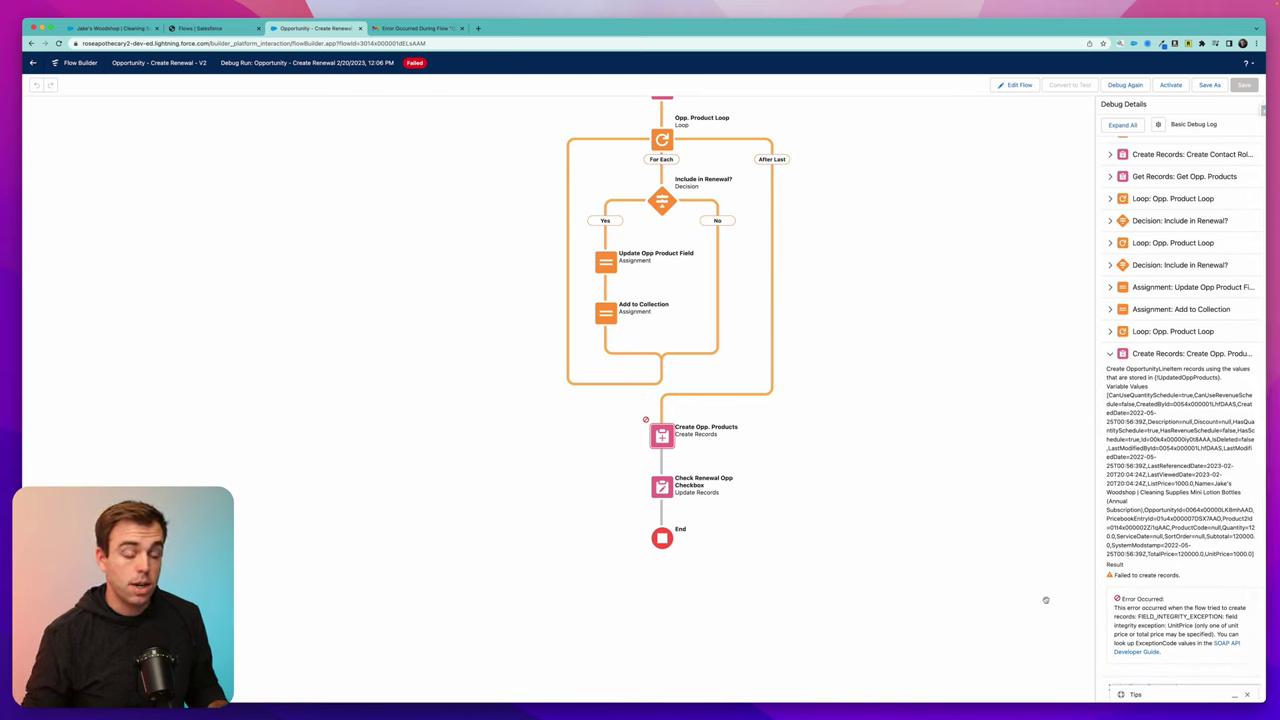
drag(1113, 616, 1197, 649)
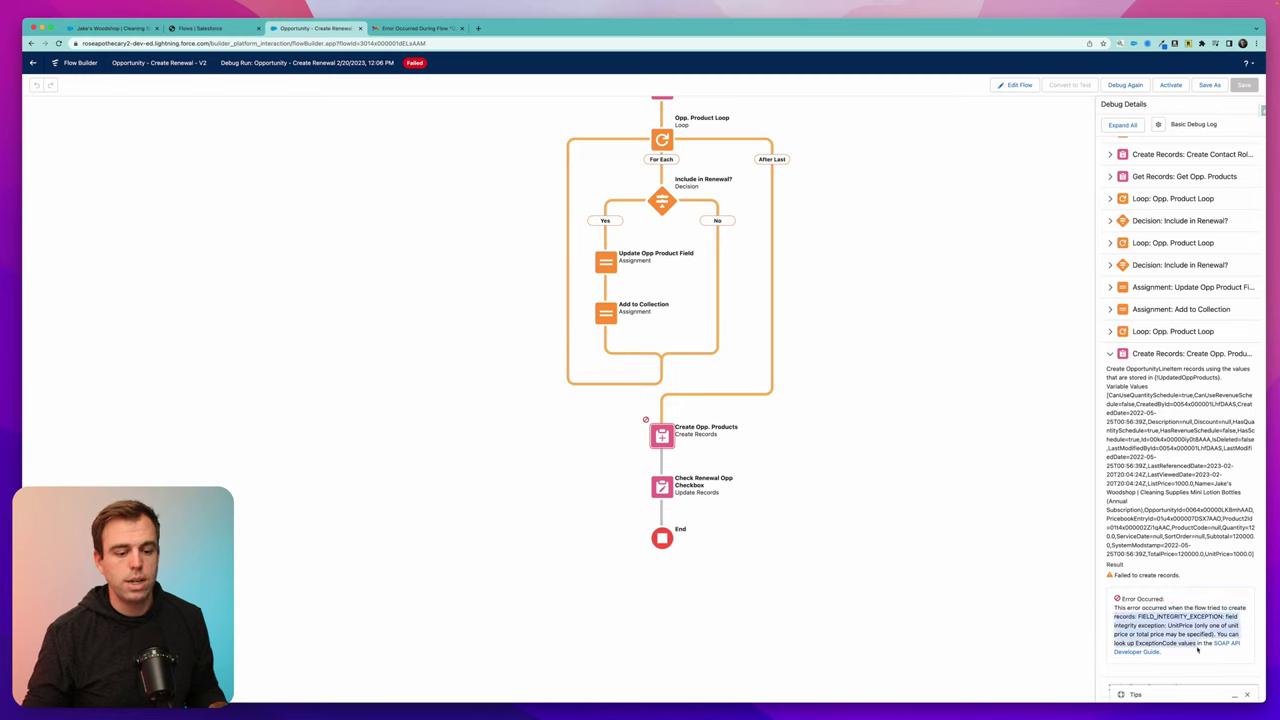
click(1196, 625)
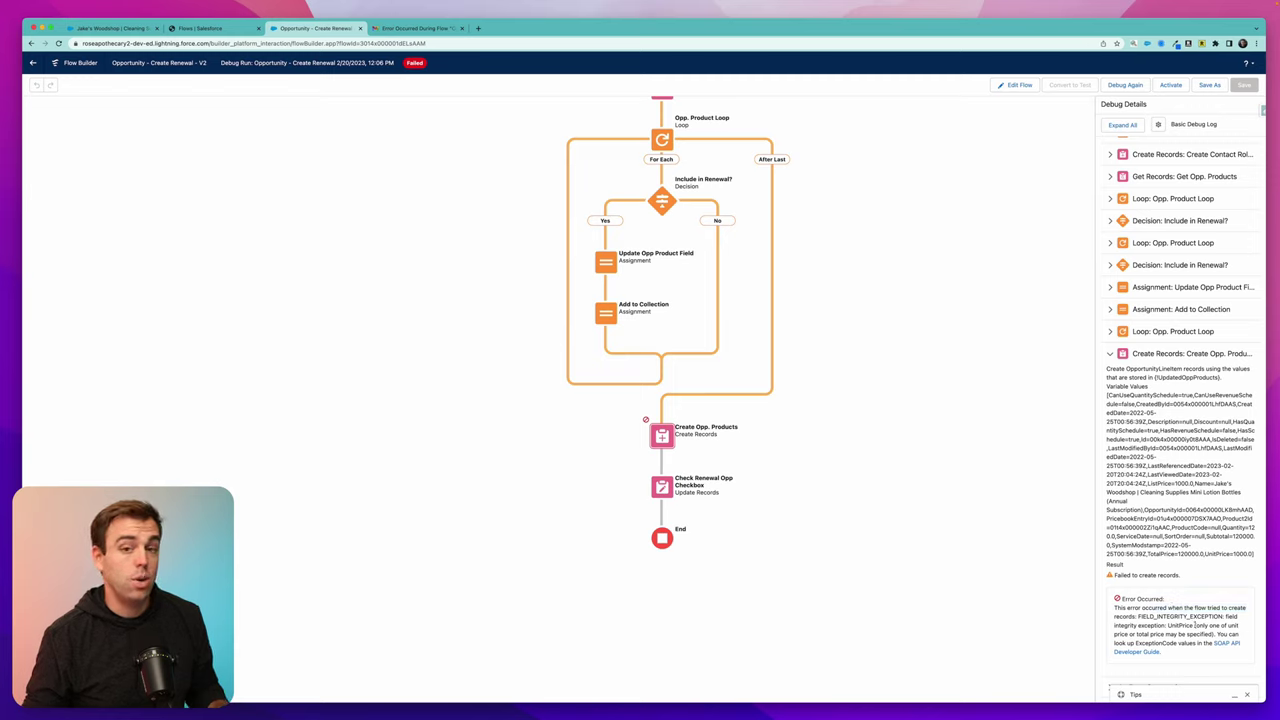
drag(1196, 625, 1216, 643)
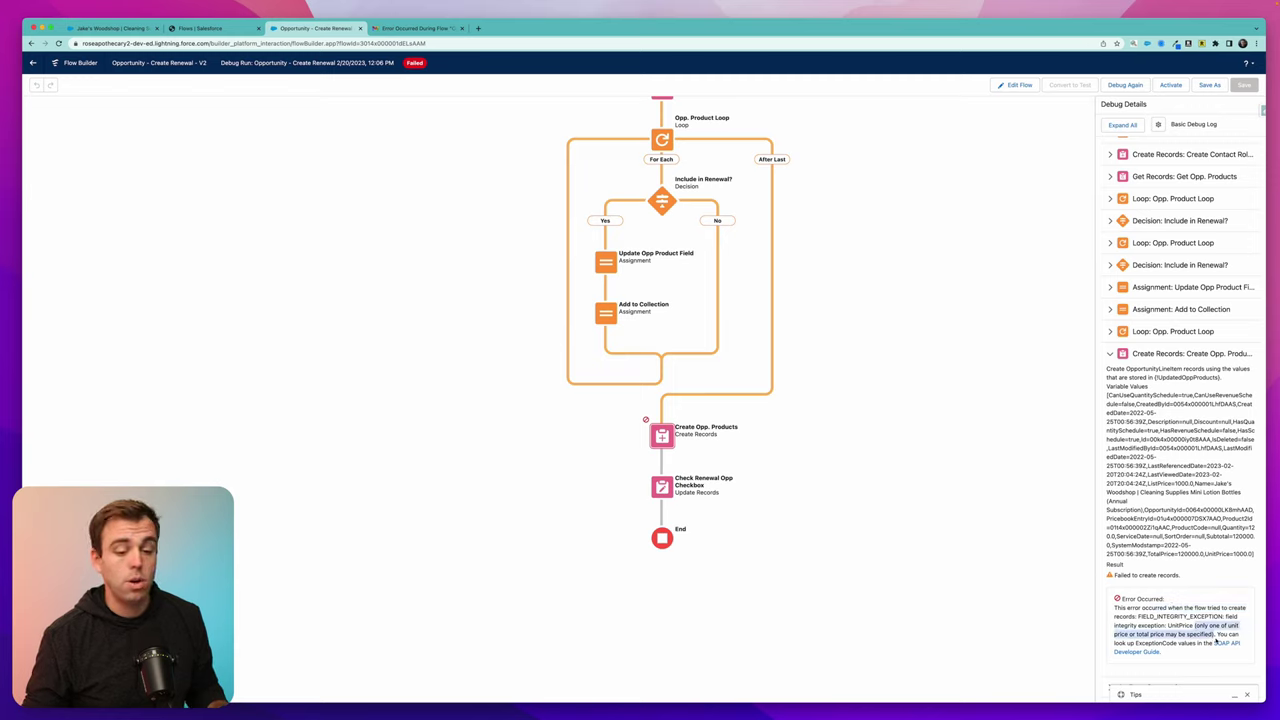
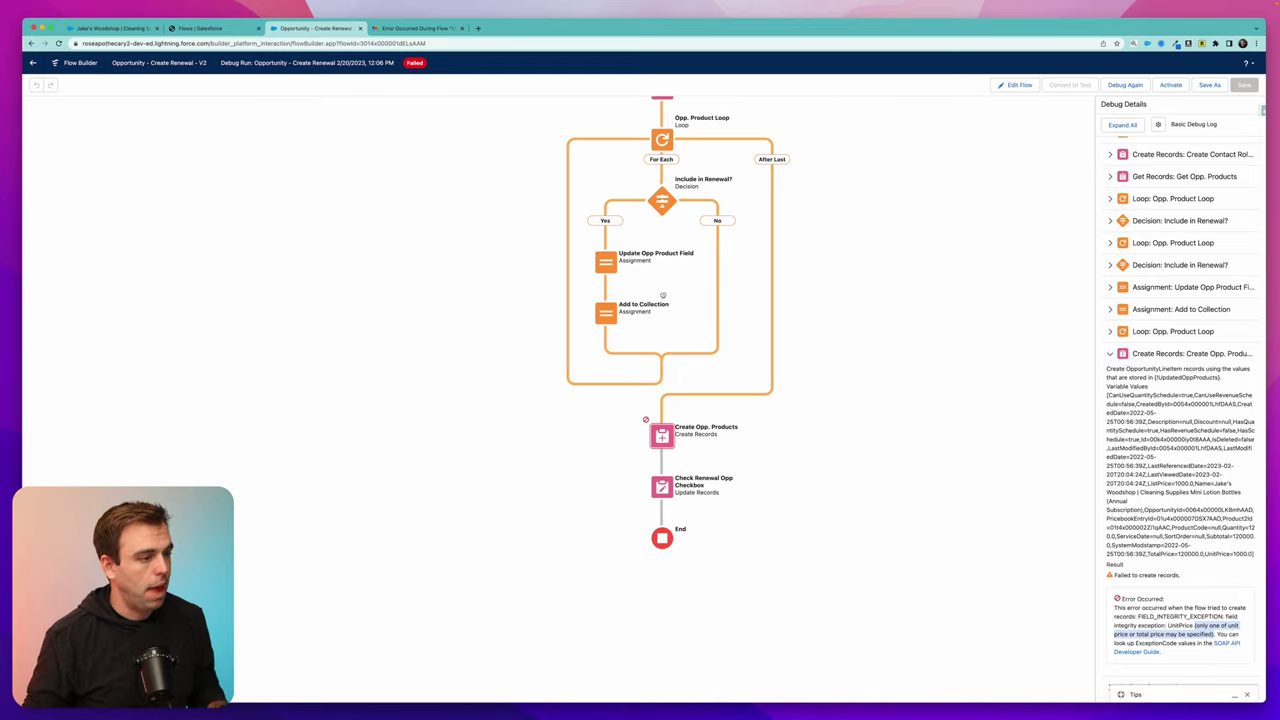
In Update Opp Product Field, add a row setting Current Item from Loop TotalPrice to empty
double_click(607, 264)
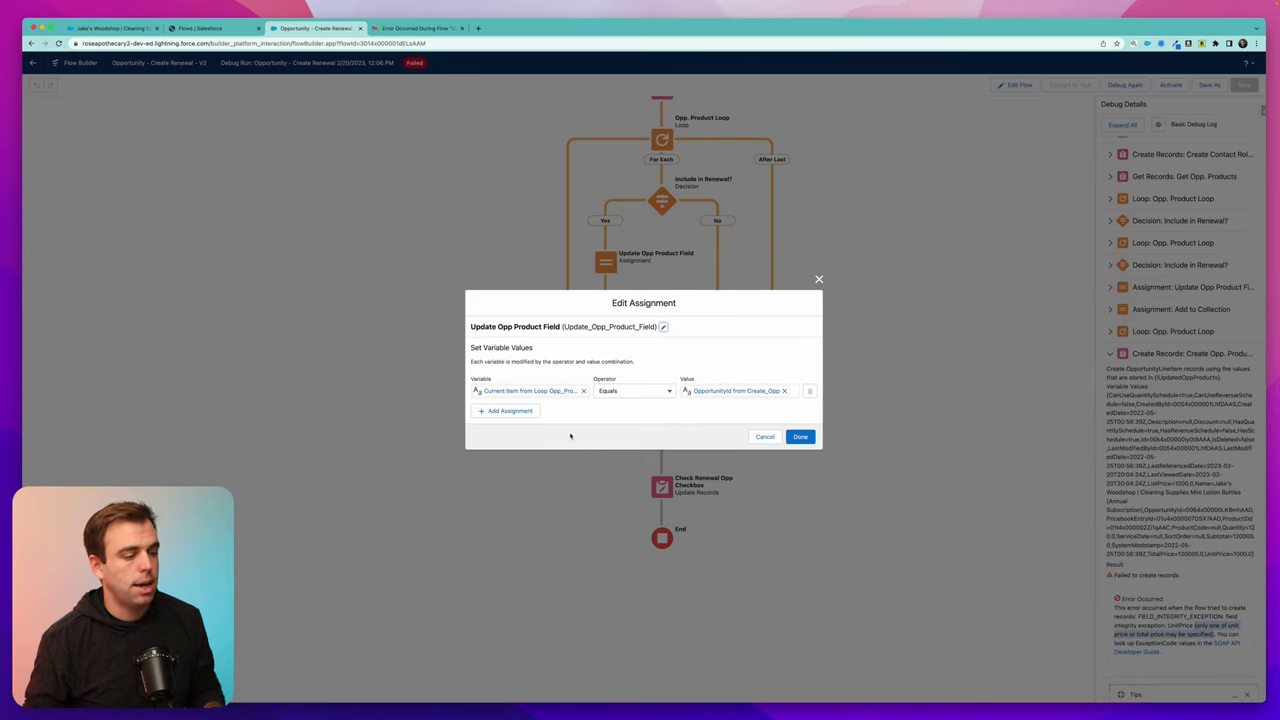
click(508, 411)
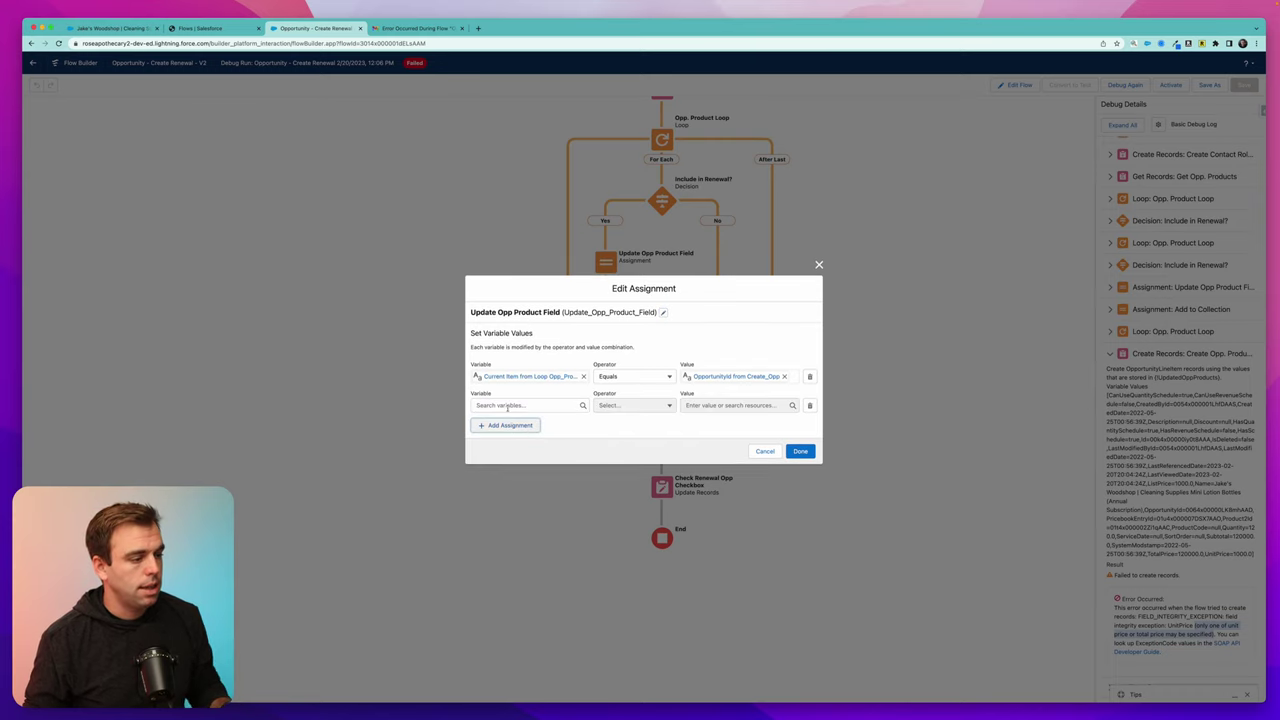
click(507, 406)
text(c)
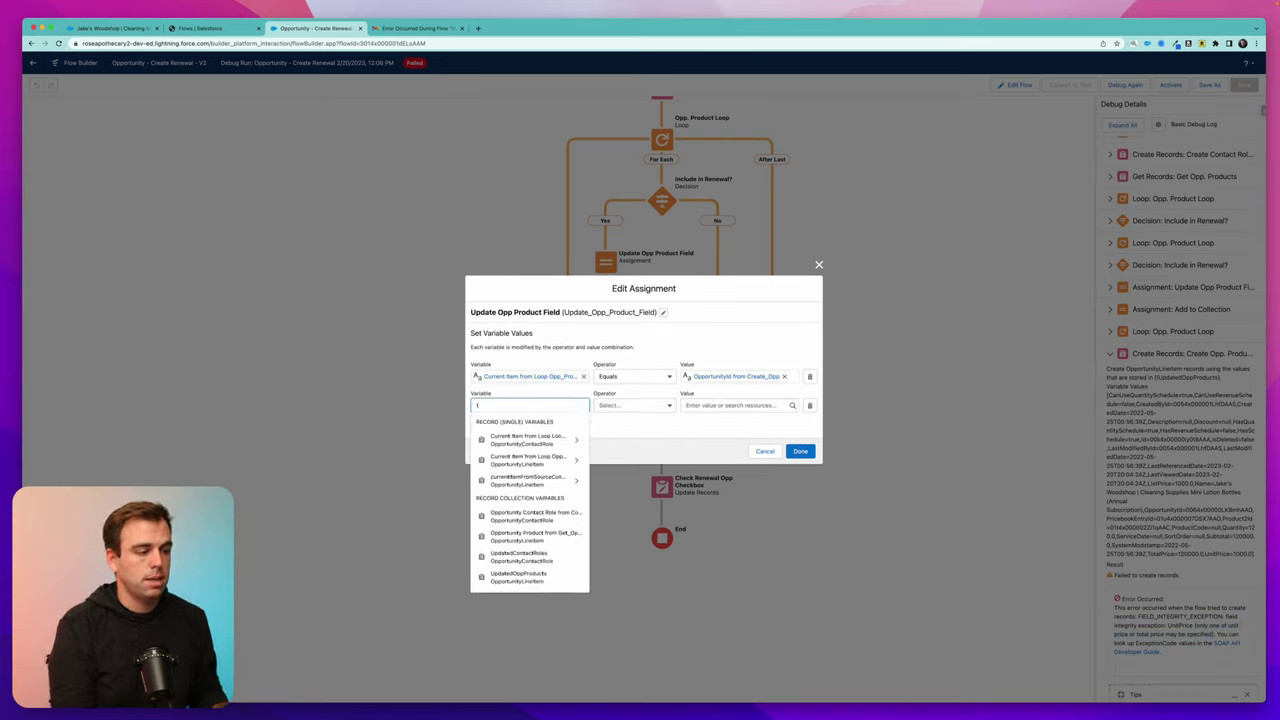
text(ota)
key(BackSpace)
key(BackSpace)
key(BackSpace)
key(BackSpace)
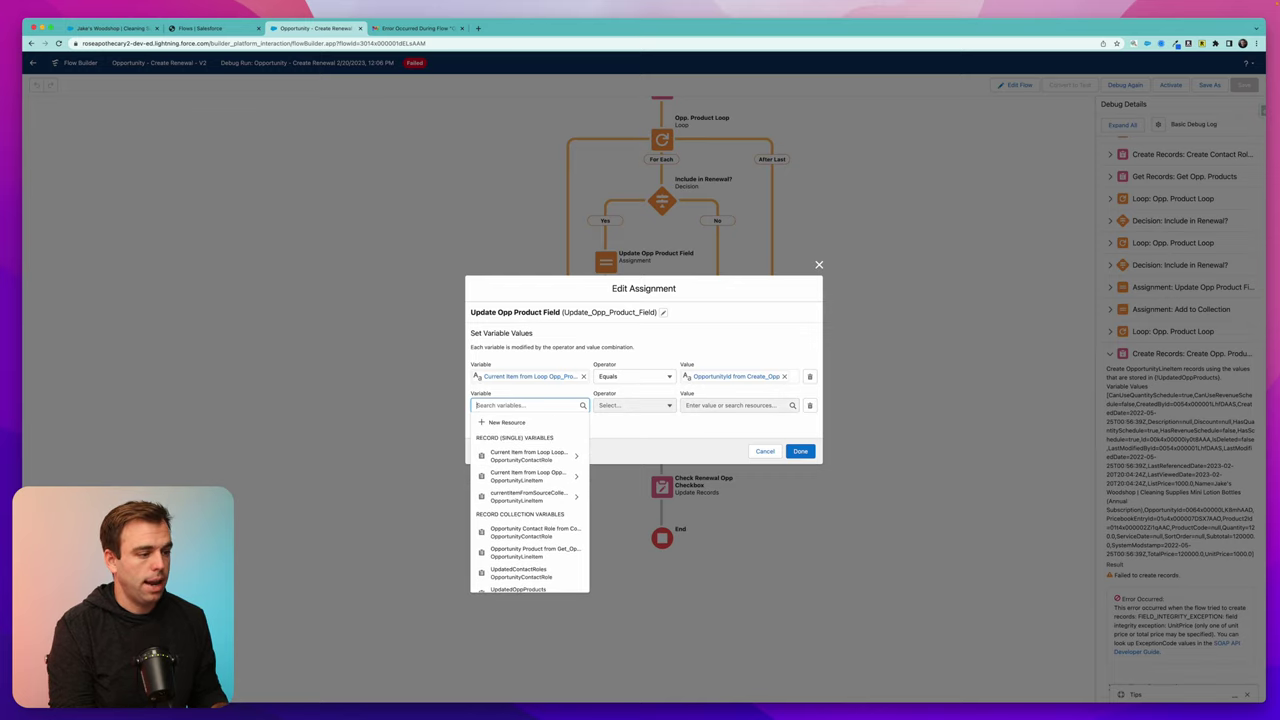
click(512, 477)
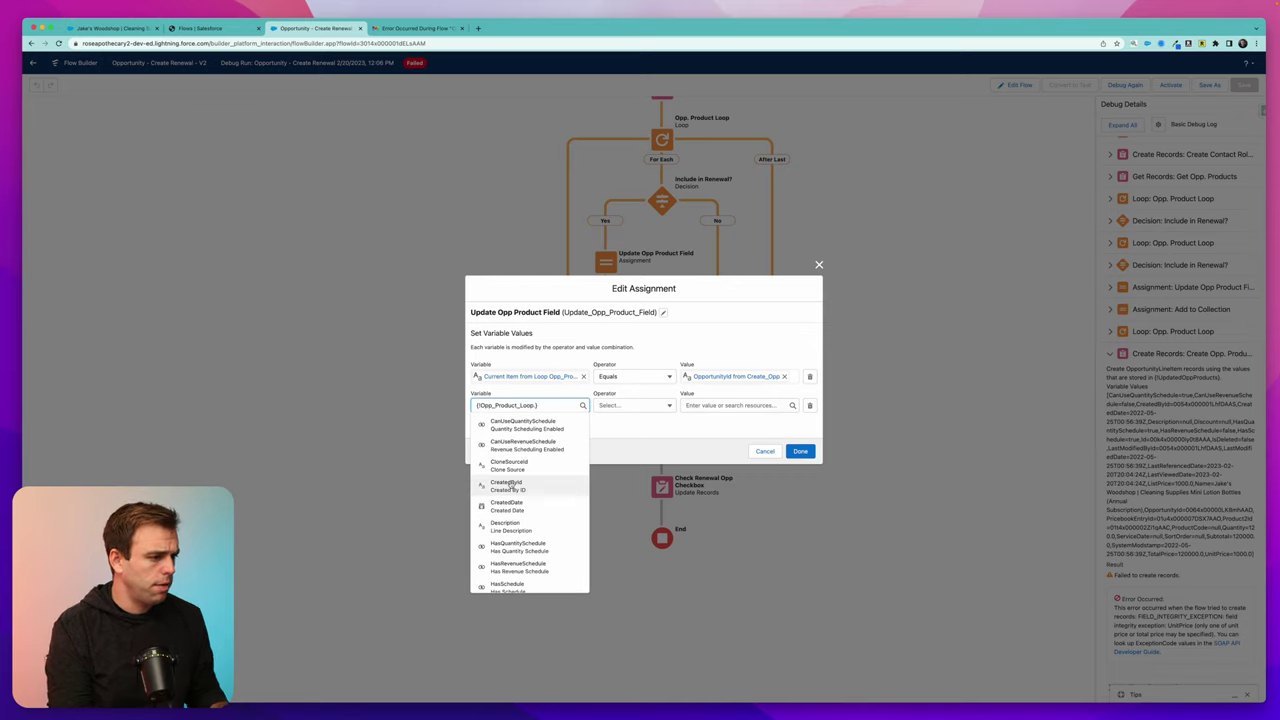
text(total)
click(505, 424)
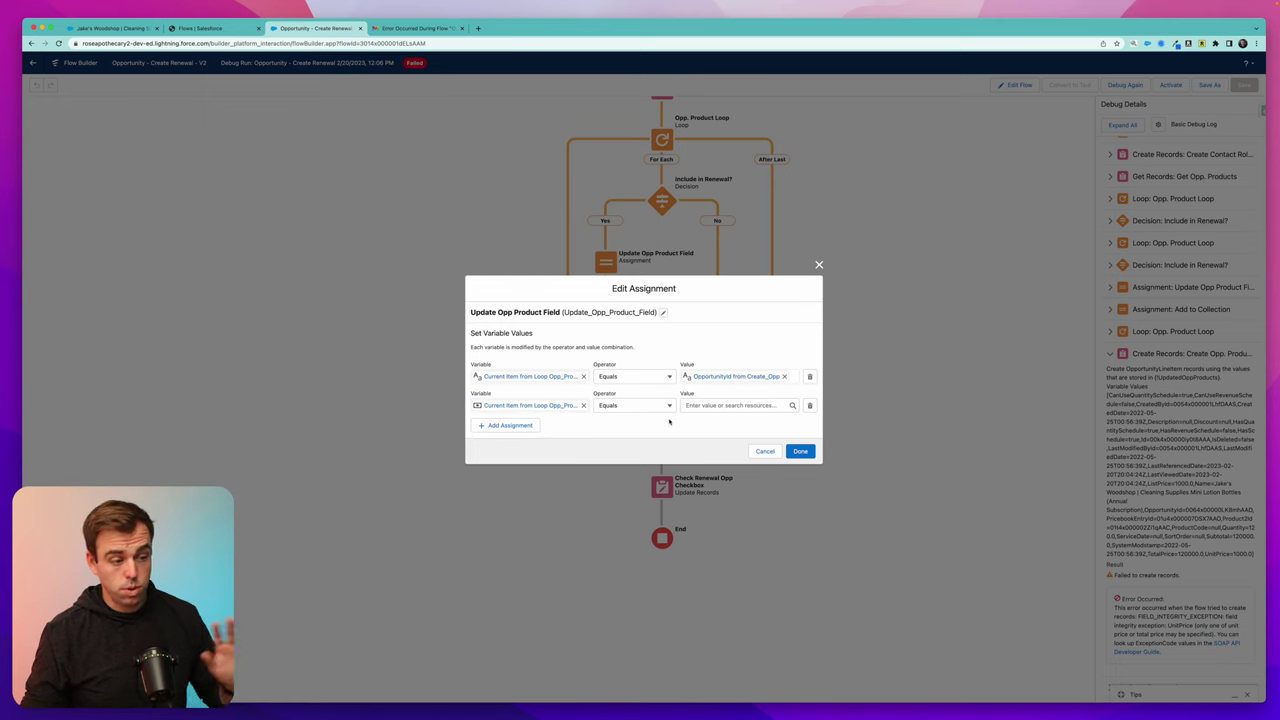
Confirm the assignment change, then save and activate the flow
click(800, 451)
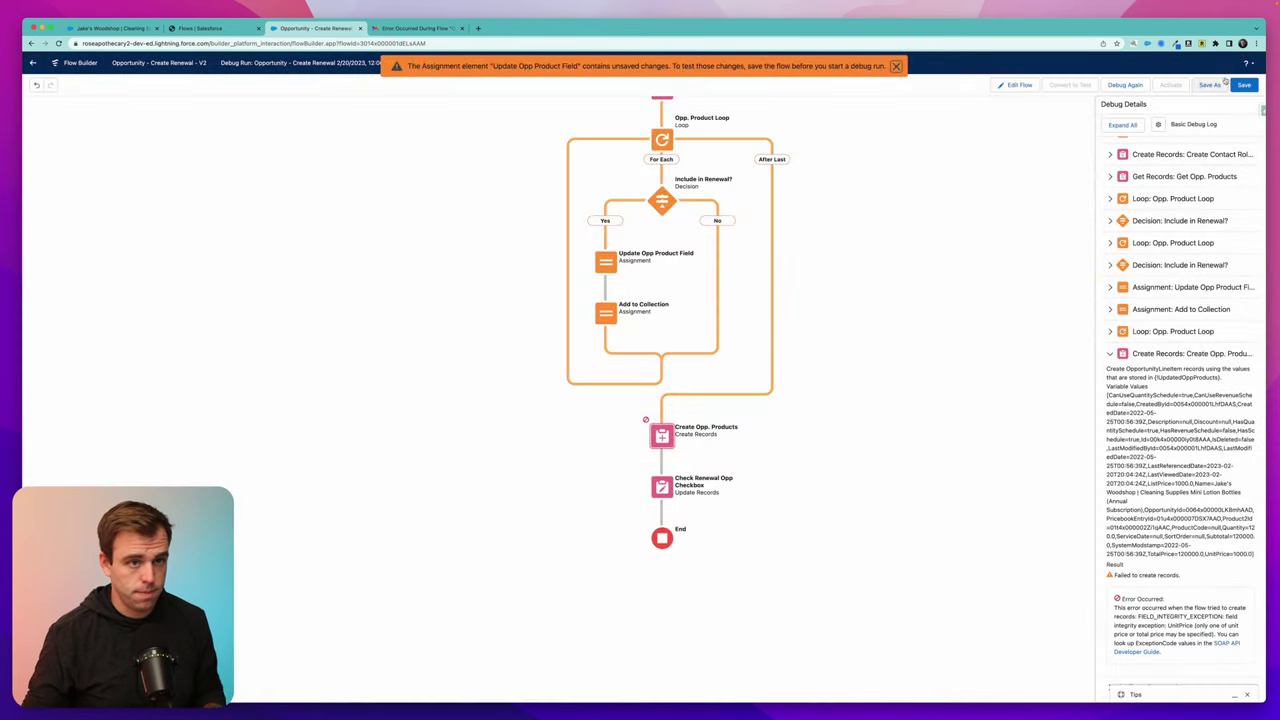
click(1243, 86)
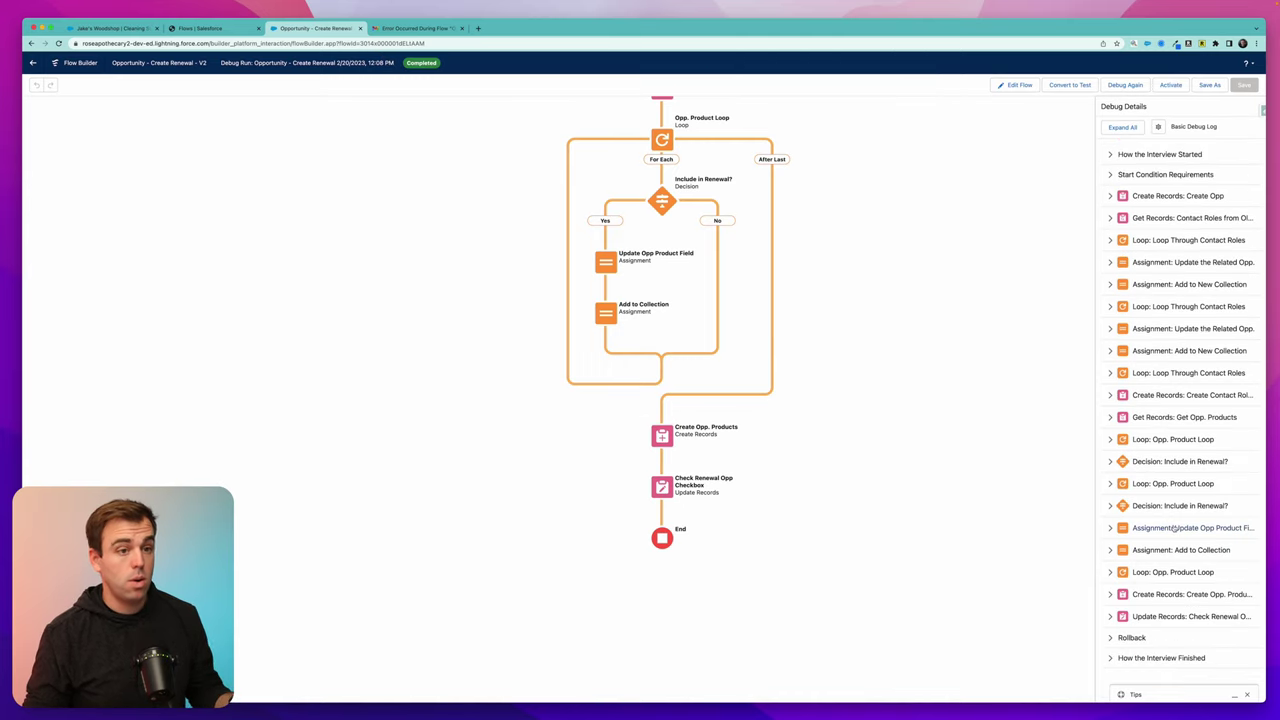
click(1170, 85)
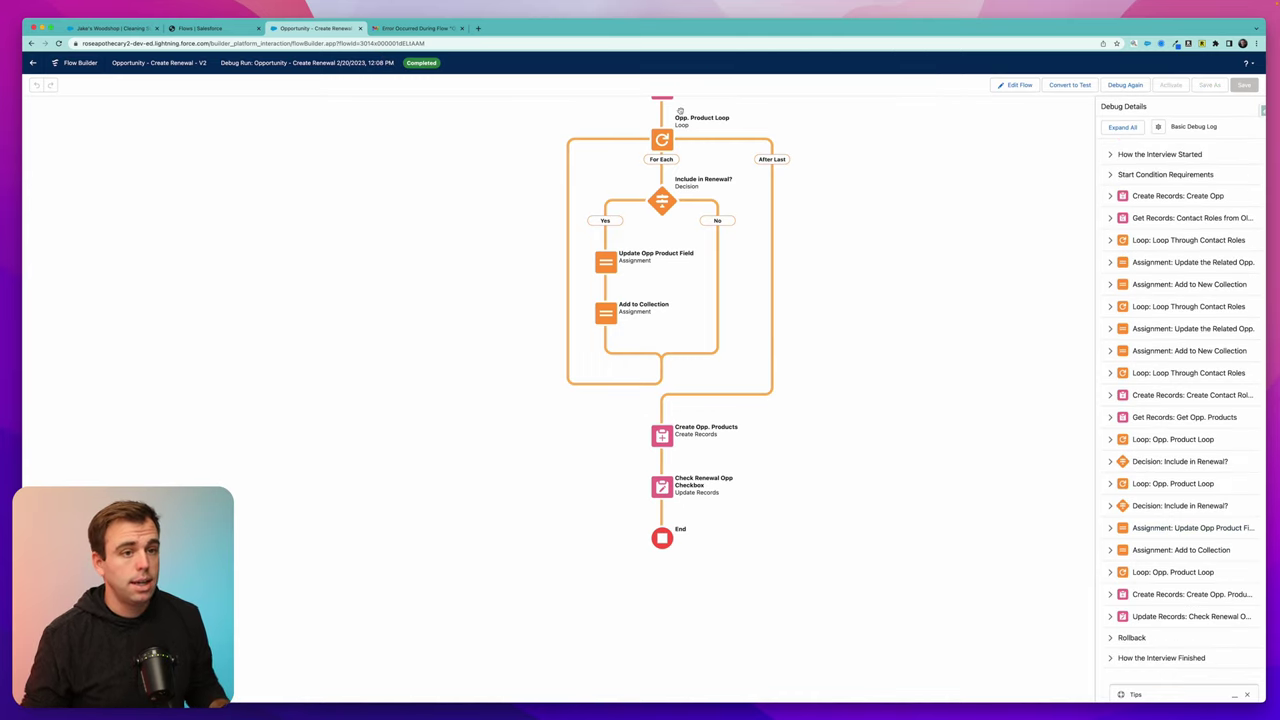
Reload the Cleaning Supplies opportunity and close it with stage Closed Won
click(122, 28)
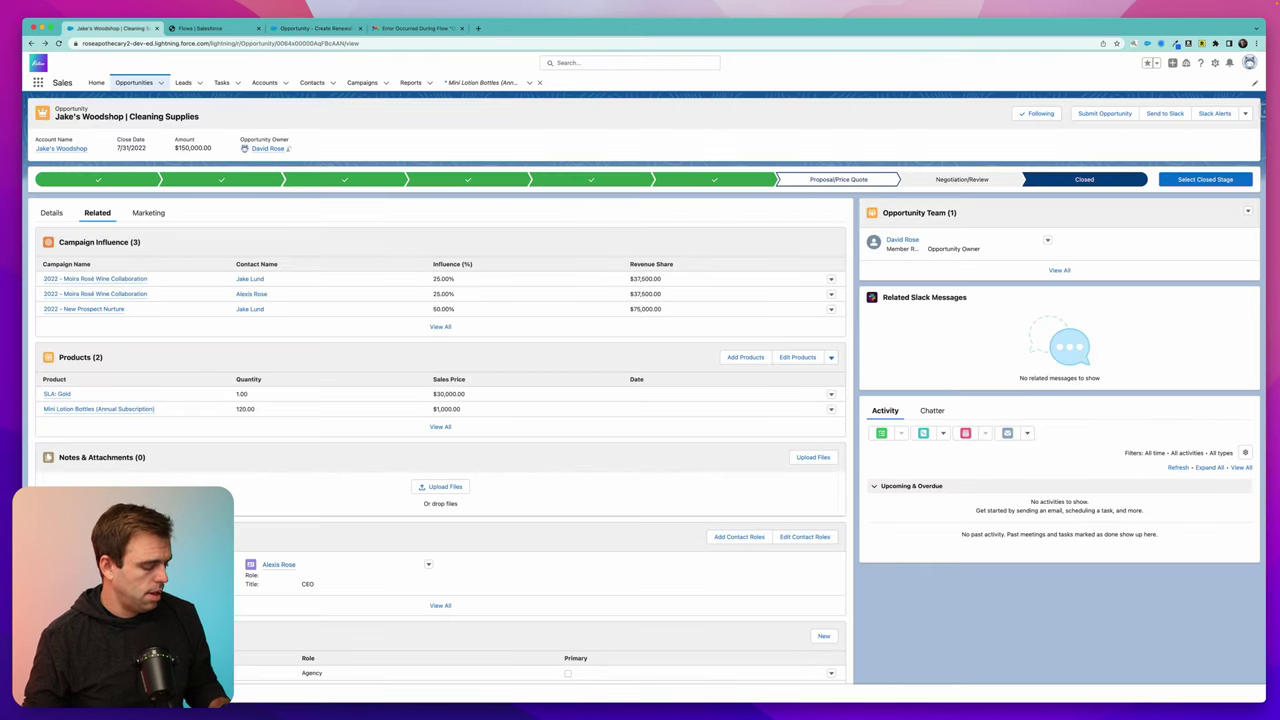
key(super+r)
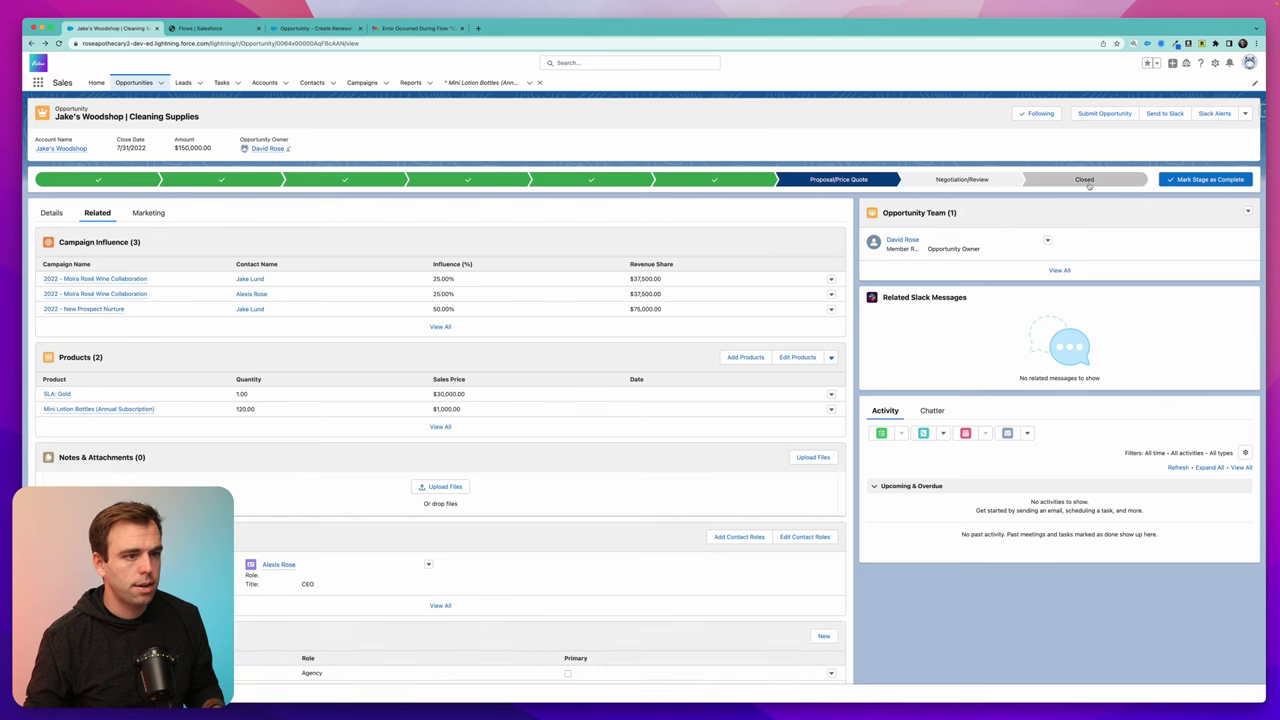
click(1085, 180)
click(1205, 179)
click(578, 376)
click(550, 387)
key(Return)
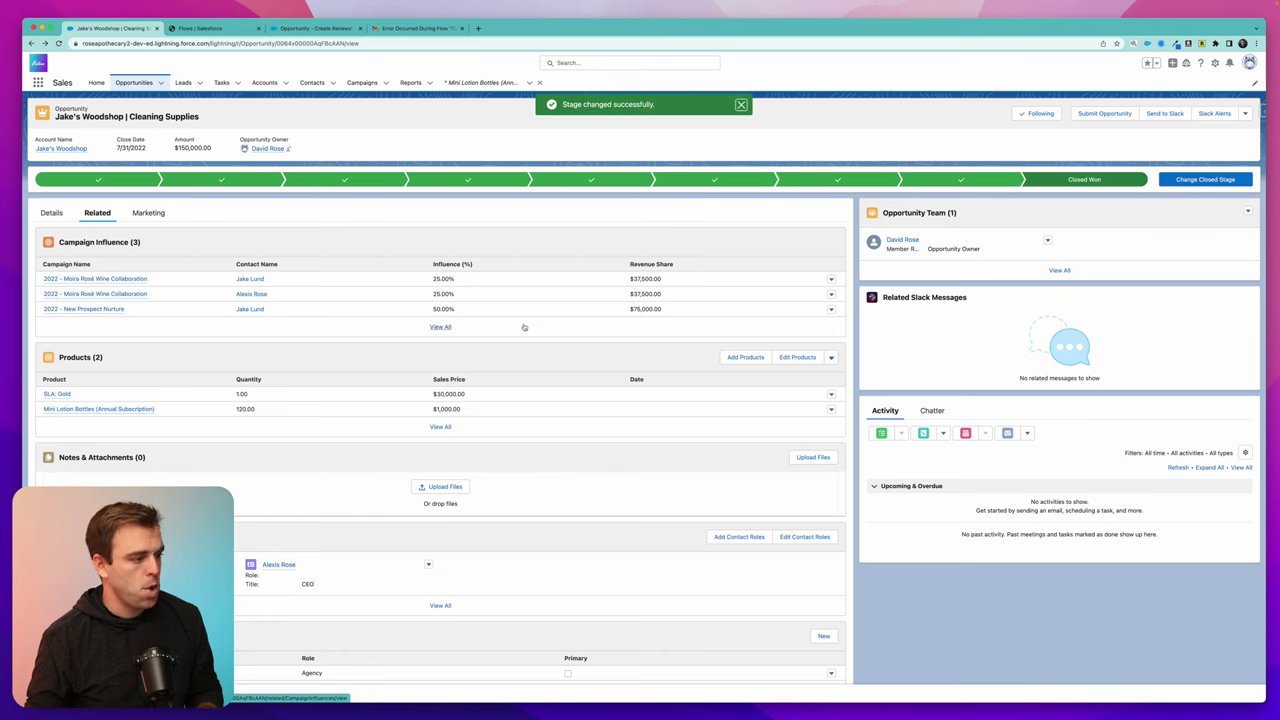
From the account, open the 2,023 Renewal opportunity and check its name and Mini Lotion Bottles product
click(63, 148)
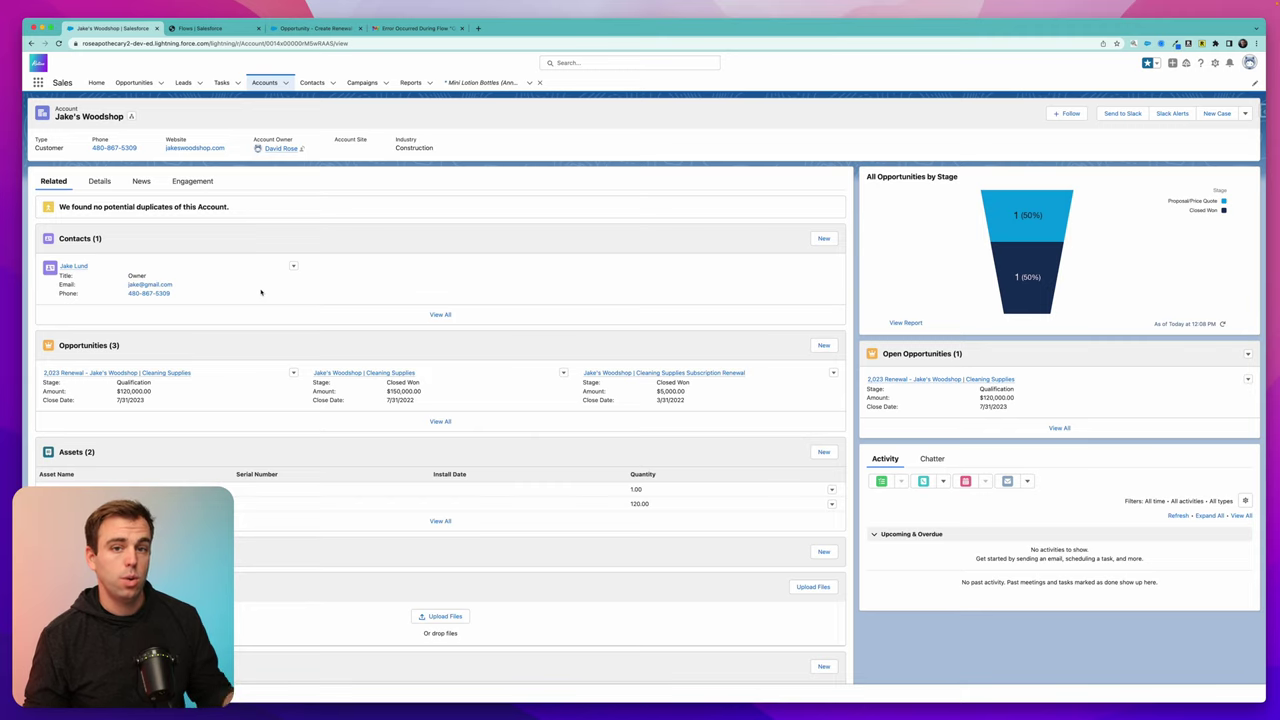
scroll(245, 322, down, 1)
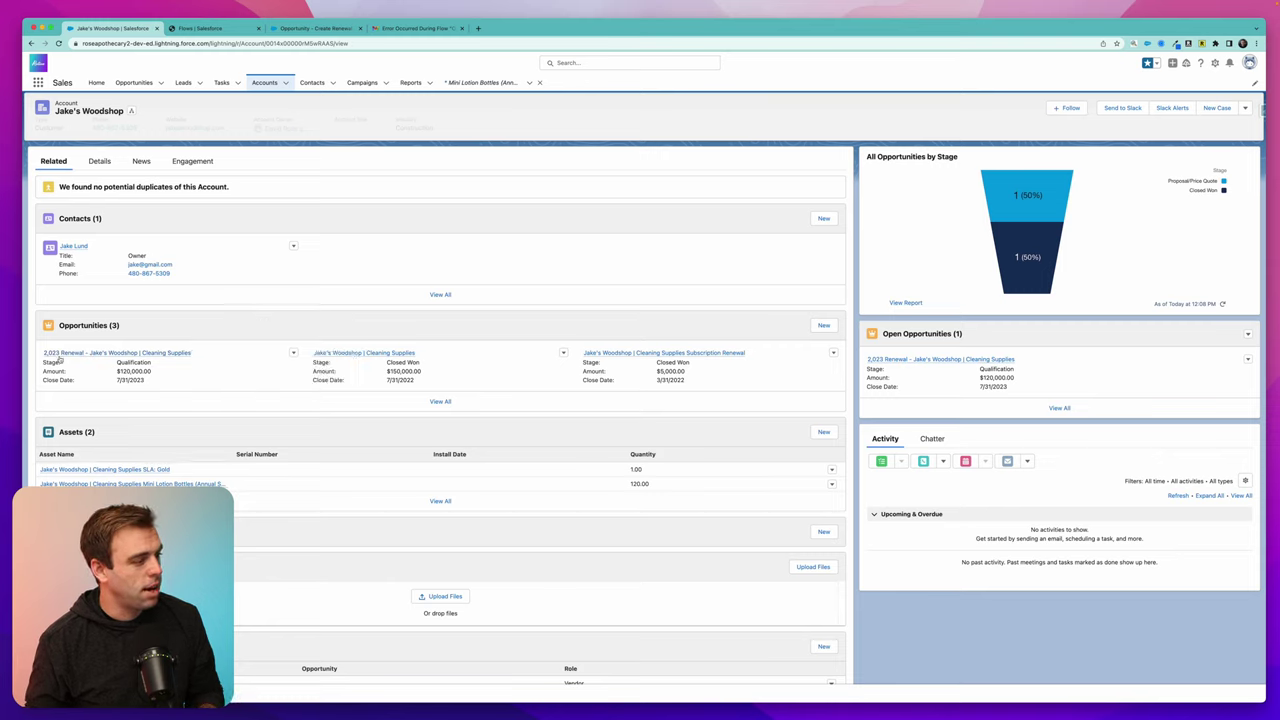
mouse_move(52, 358)
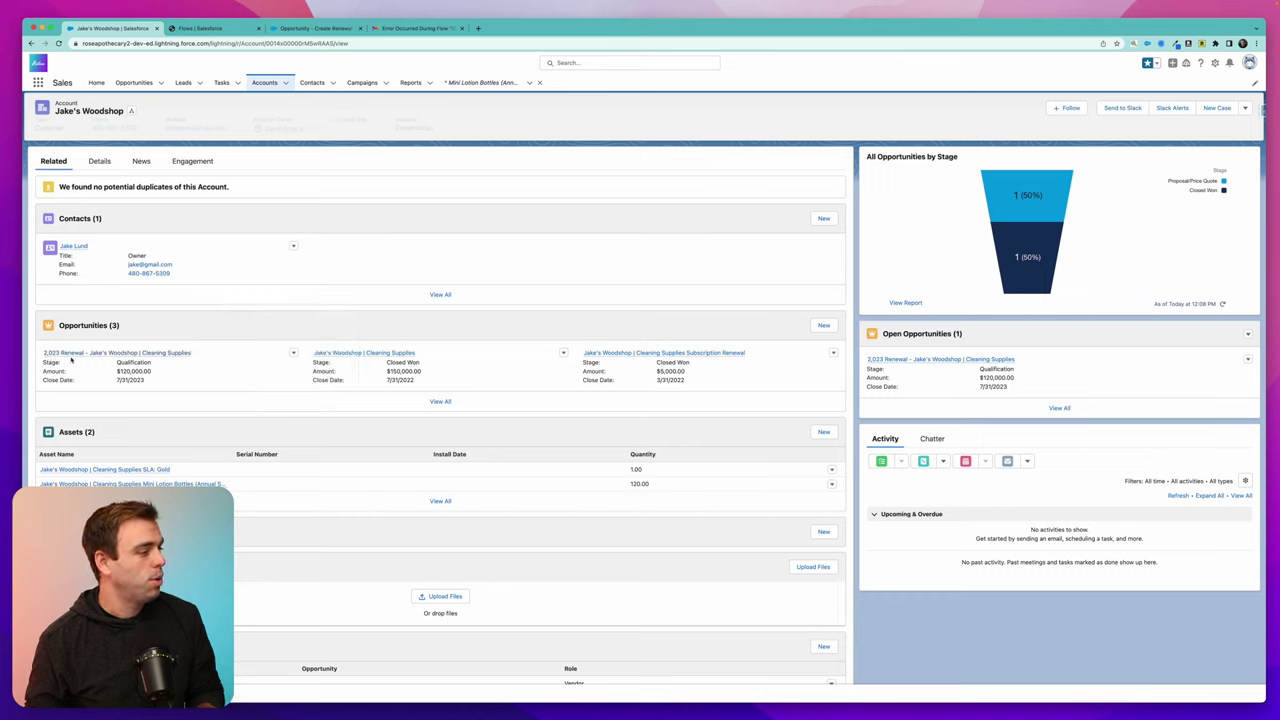
click(155, 355)
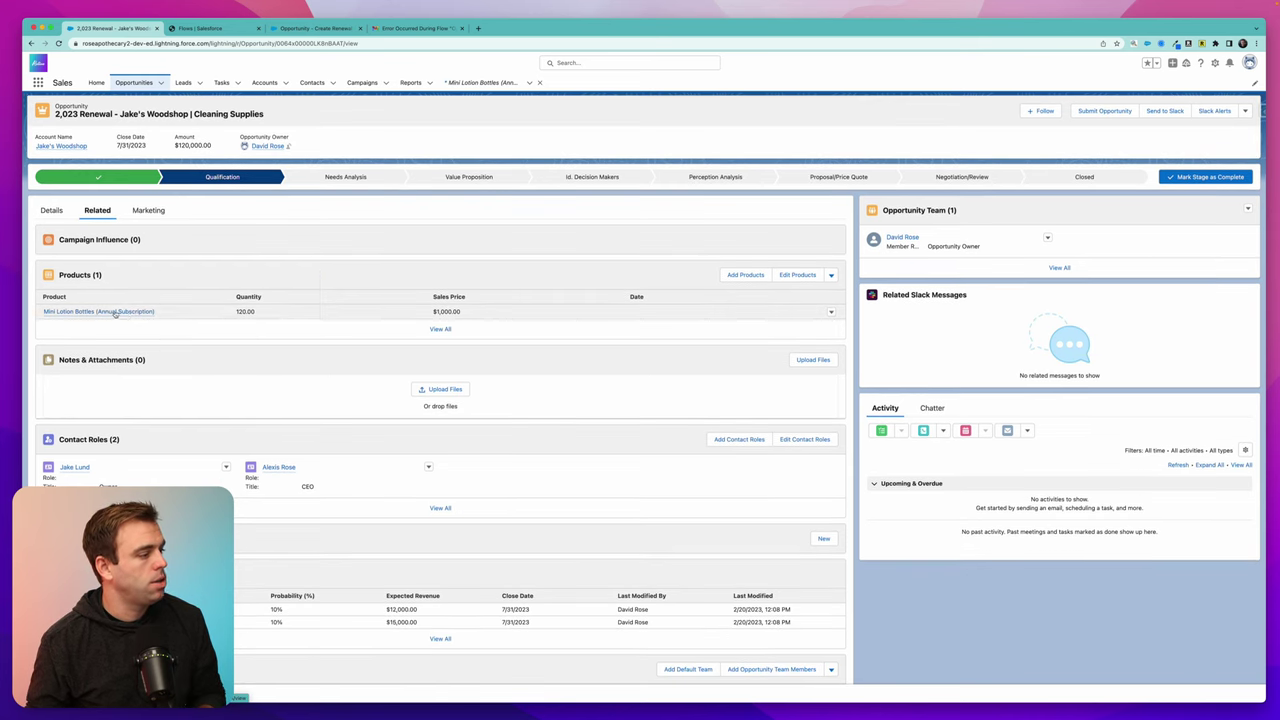
mouse_move(125, 315)
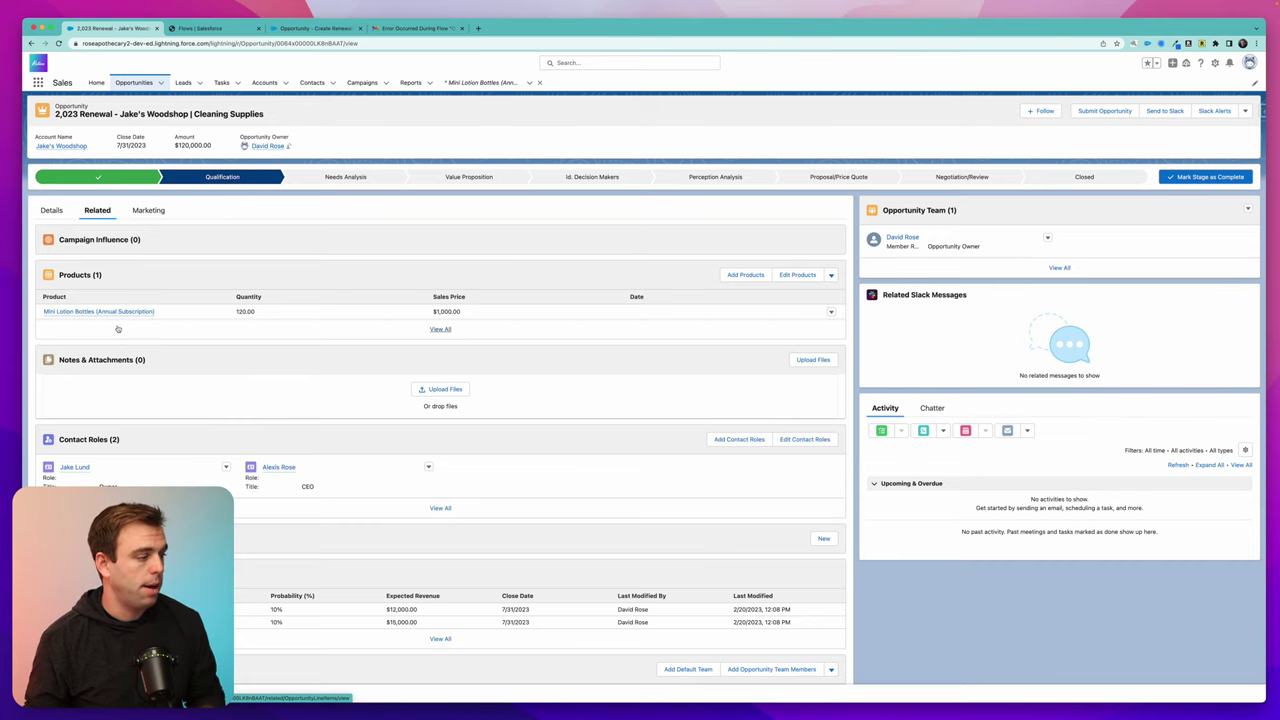
scroll(112, 330, down, 2)
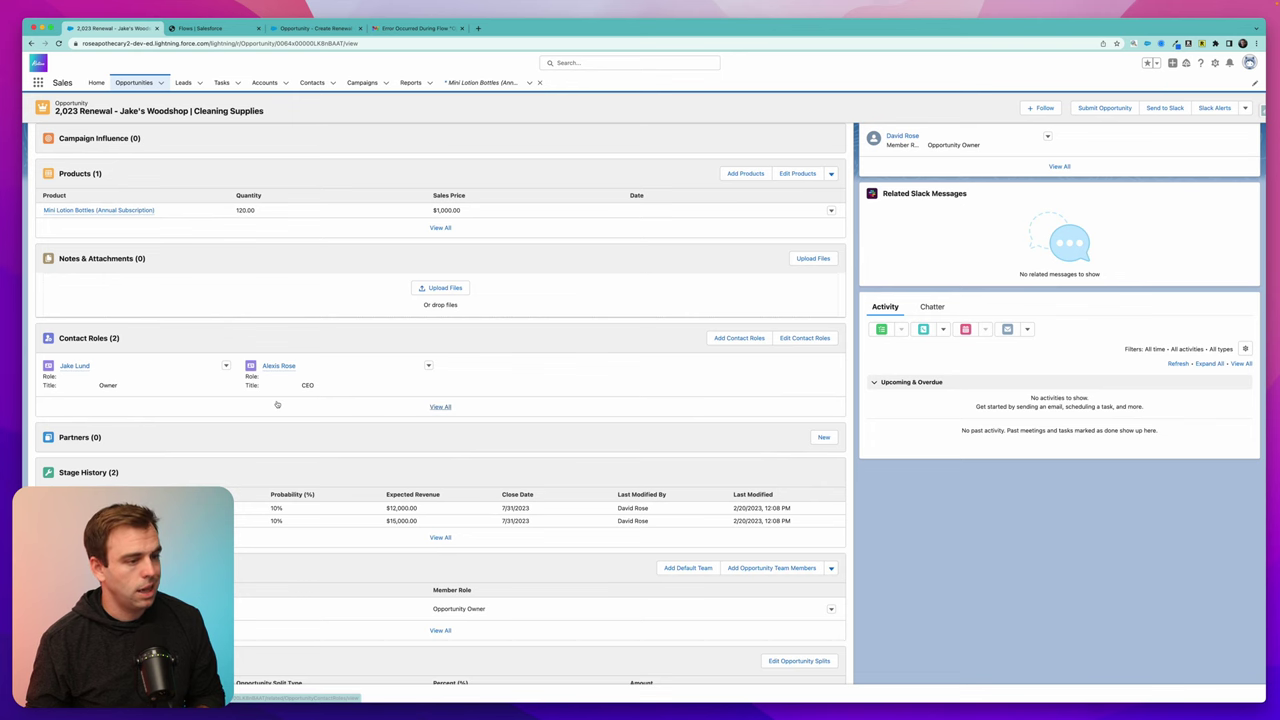
scroll(277, 404, up, 2)
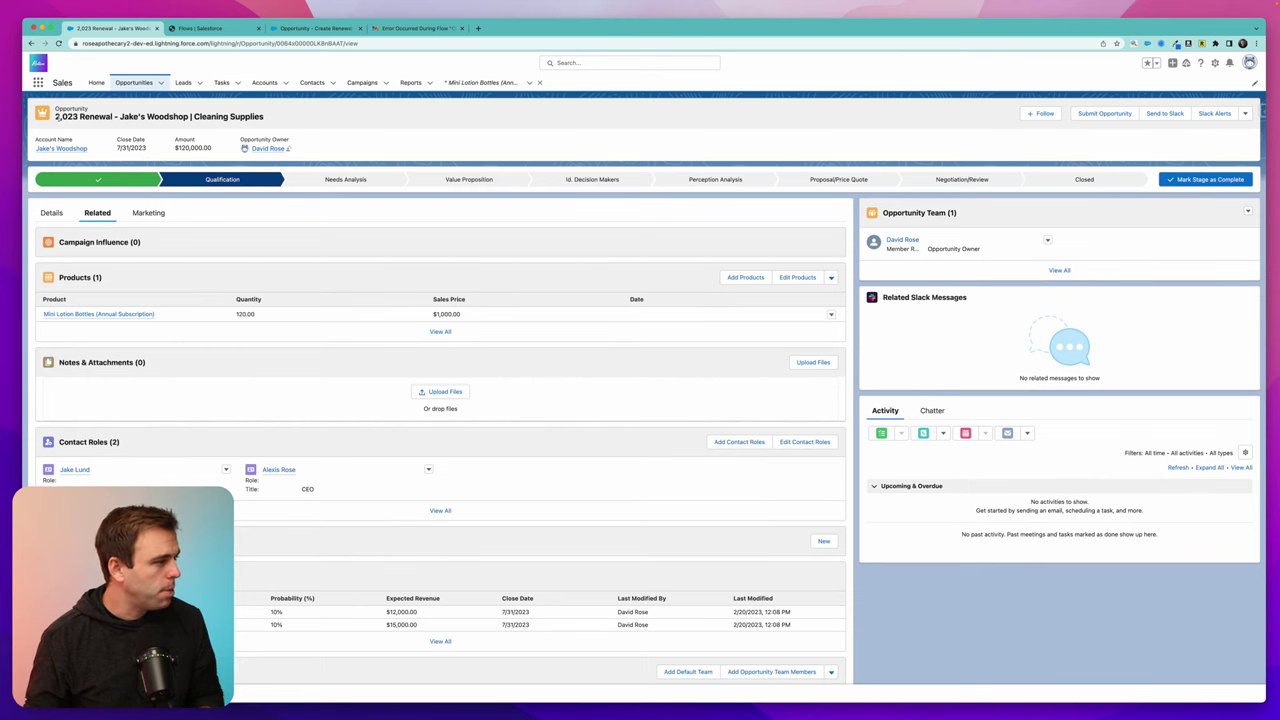
drag(57, 116, 78, 117)
click(79, 117)
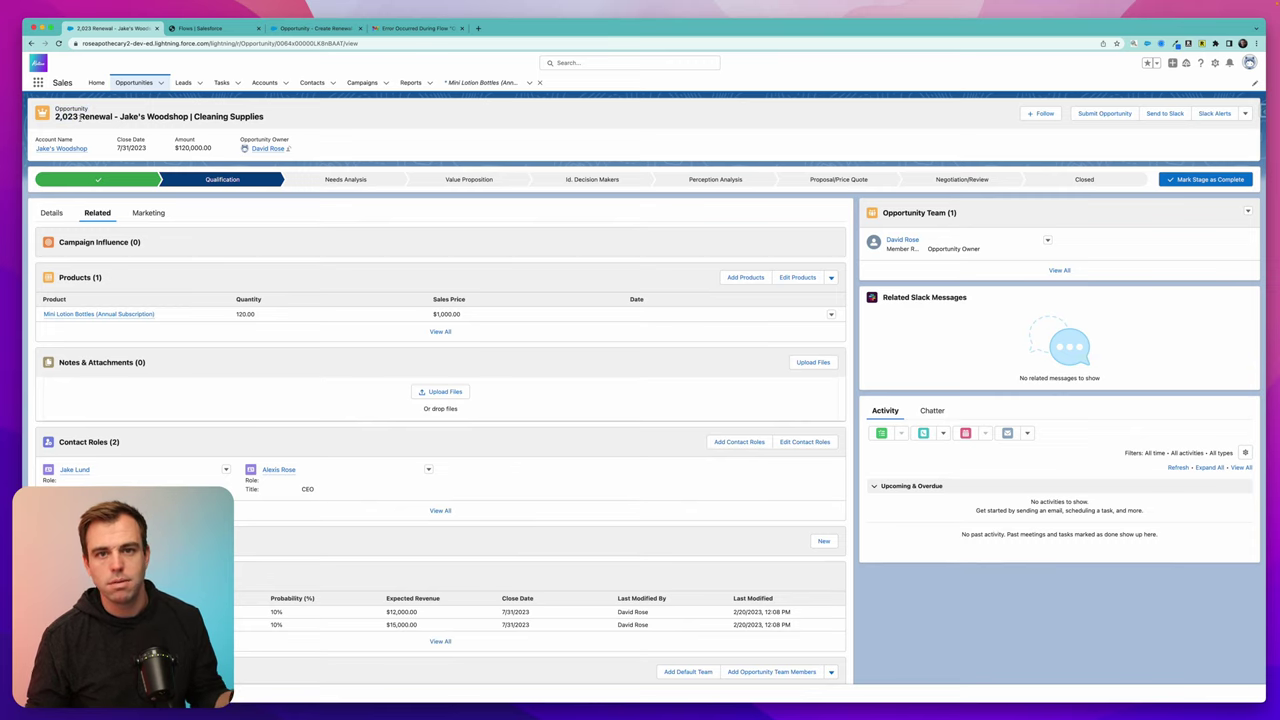
Edit the Create Renewal flow and select the NewCloseDateYear formula YEAR({!CloseDatePlus365})
click(205, 28)
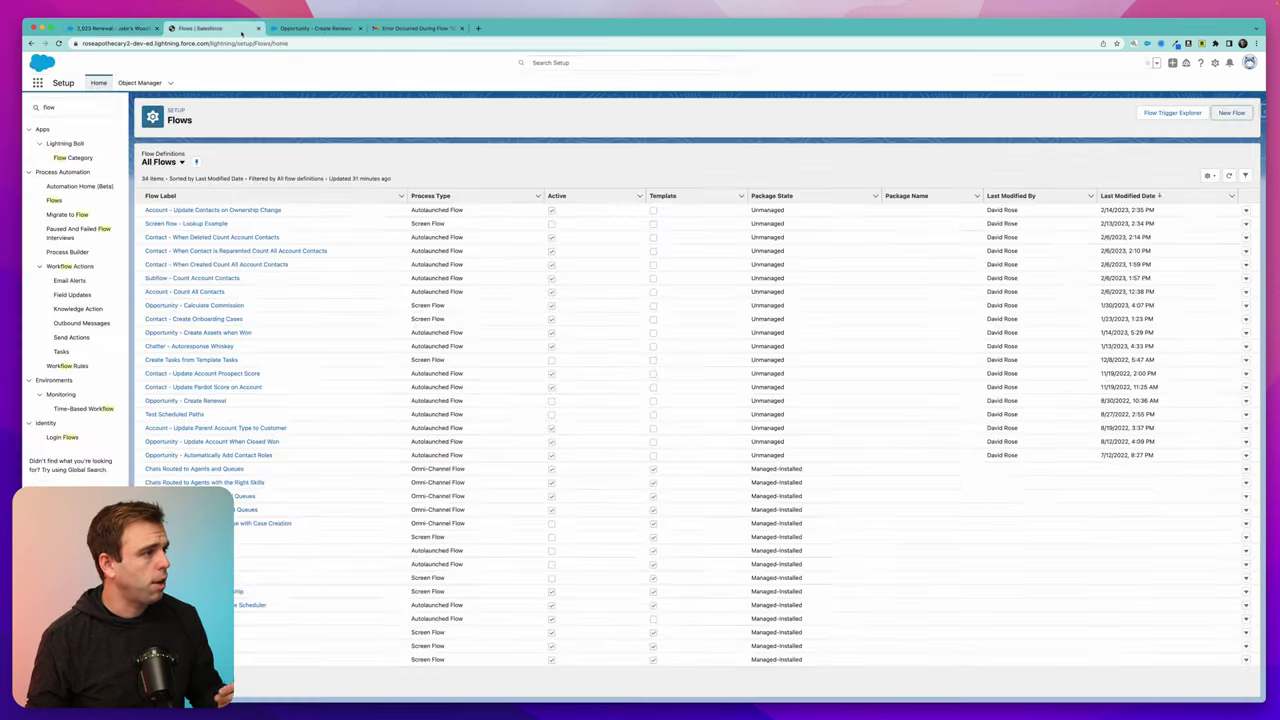
click(315, 28)
click(1007, 85)
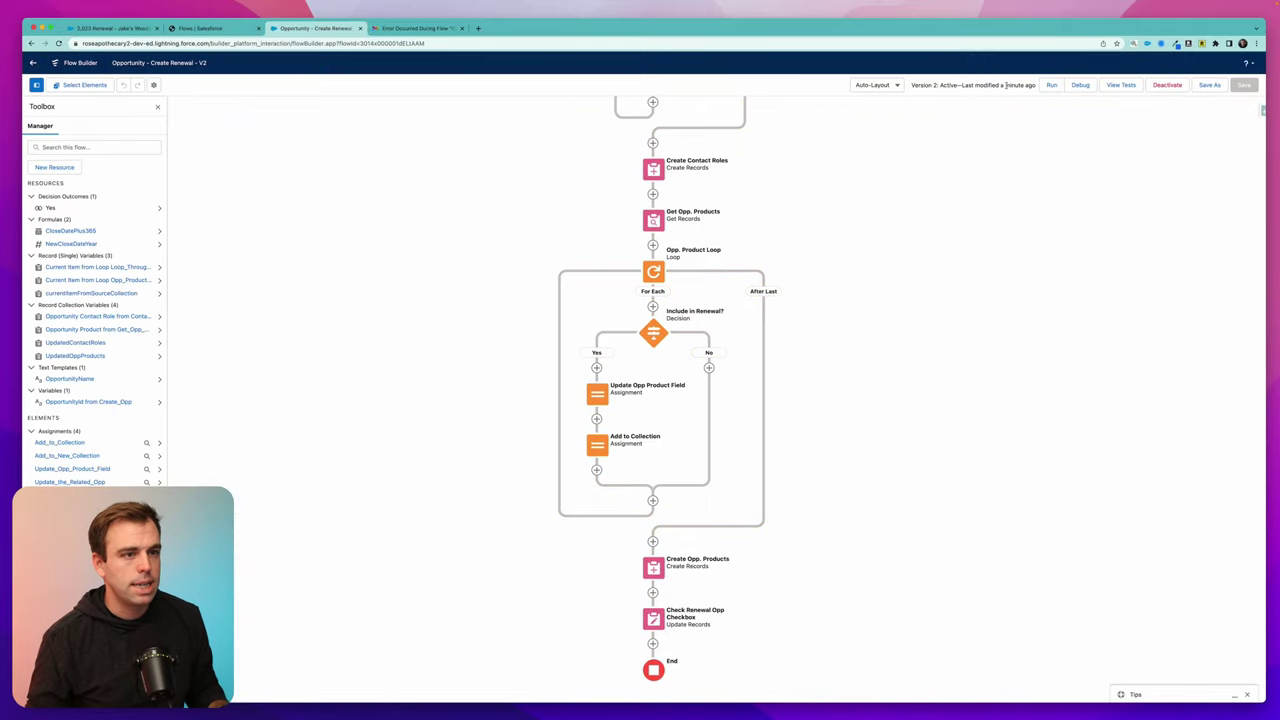
click(62, 244)
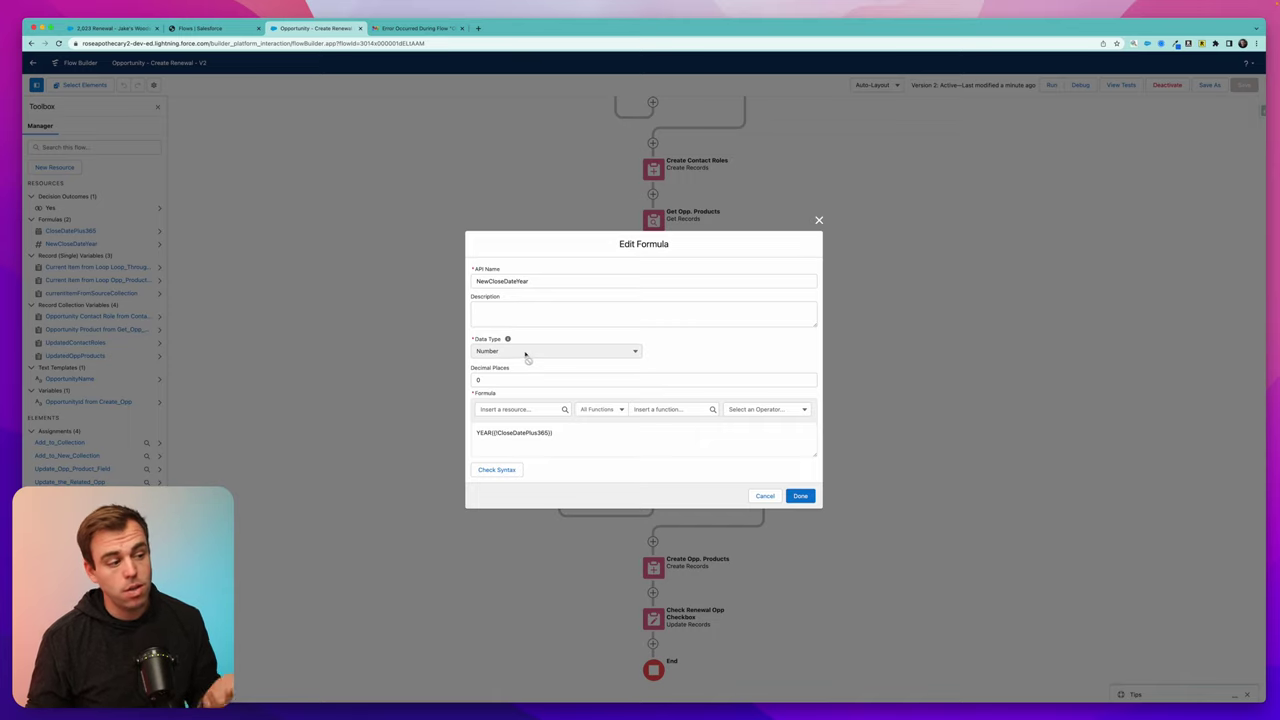
click(633, 443)
key(super+a)
key(ctrl+c)
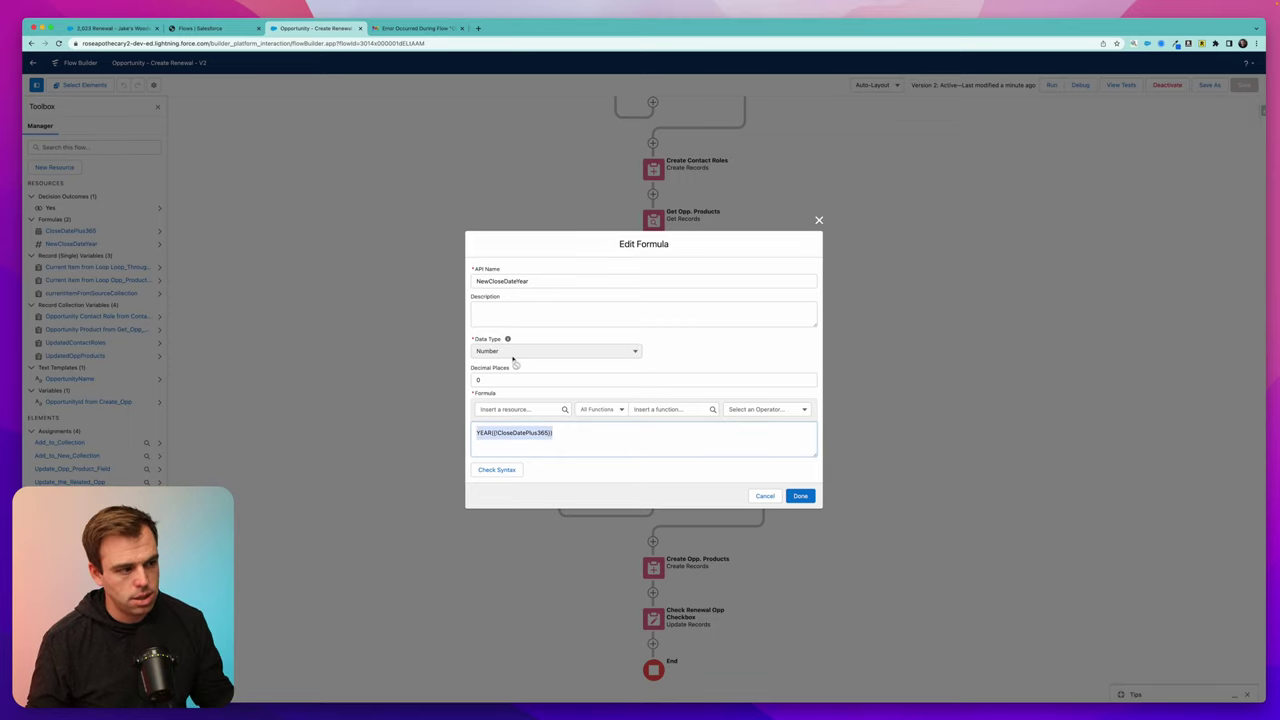
Close NewCloseDateYear unchanged and start a Text-type Formula resource named NewCloseDateYearText
click(765, 496)
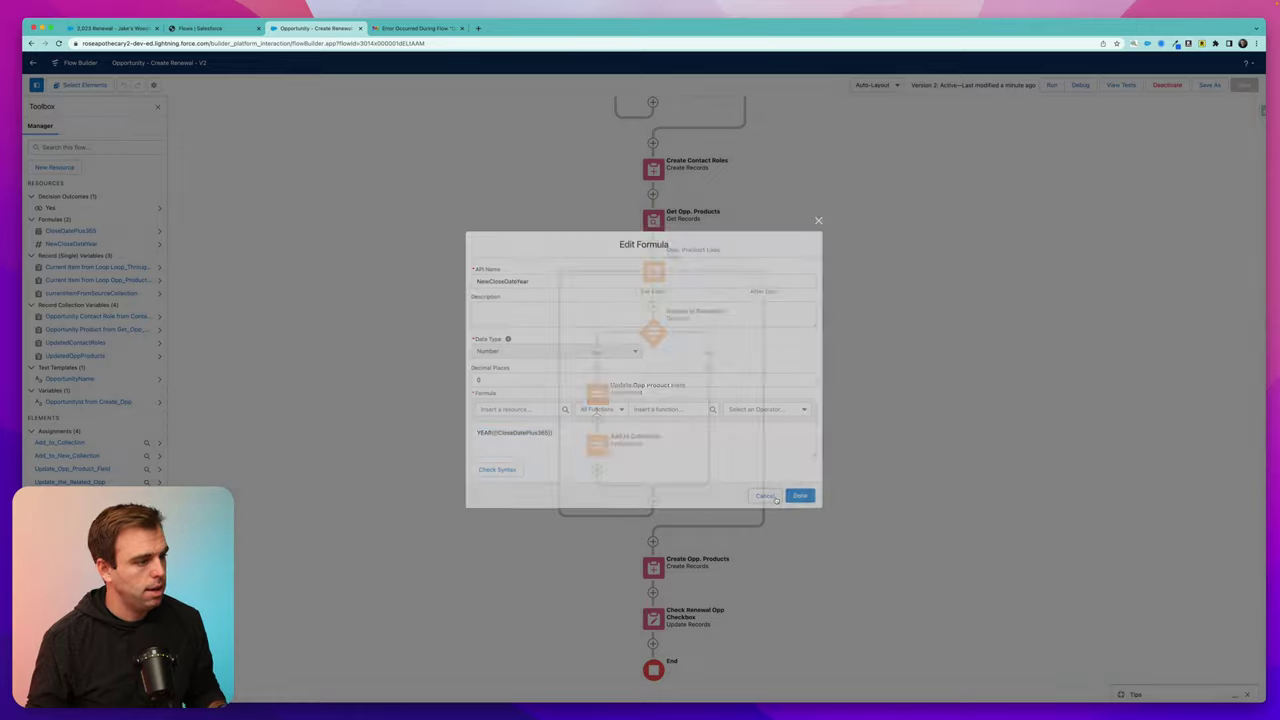
click(54, 167)
click(539, 340)
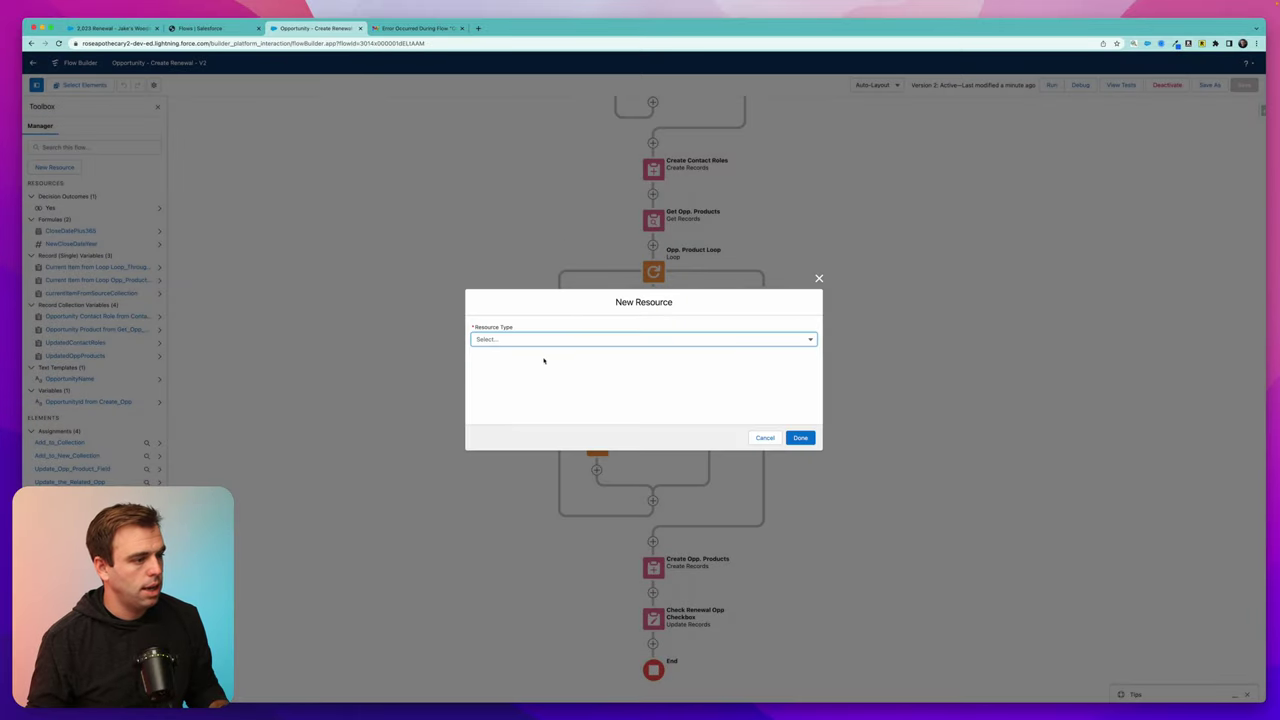
click(515, 402)
click(490, 382)
click(487, 397)
click(475, 310)
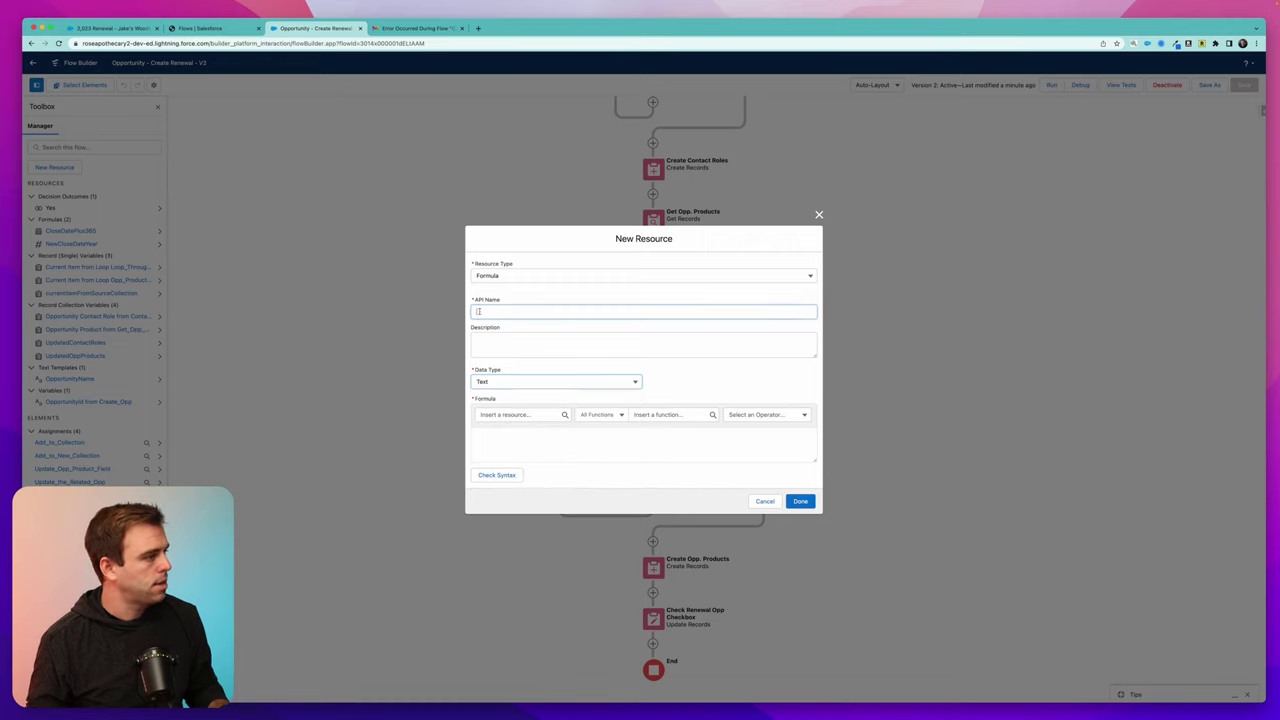
text(NewClose)
text(loseD)
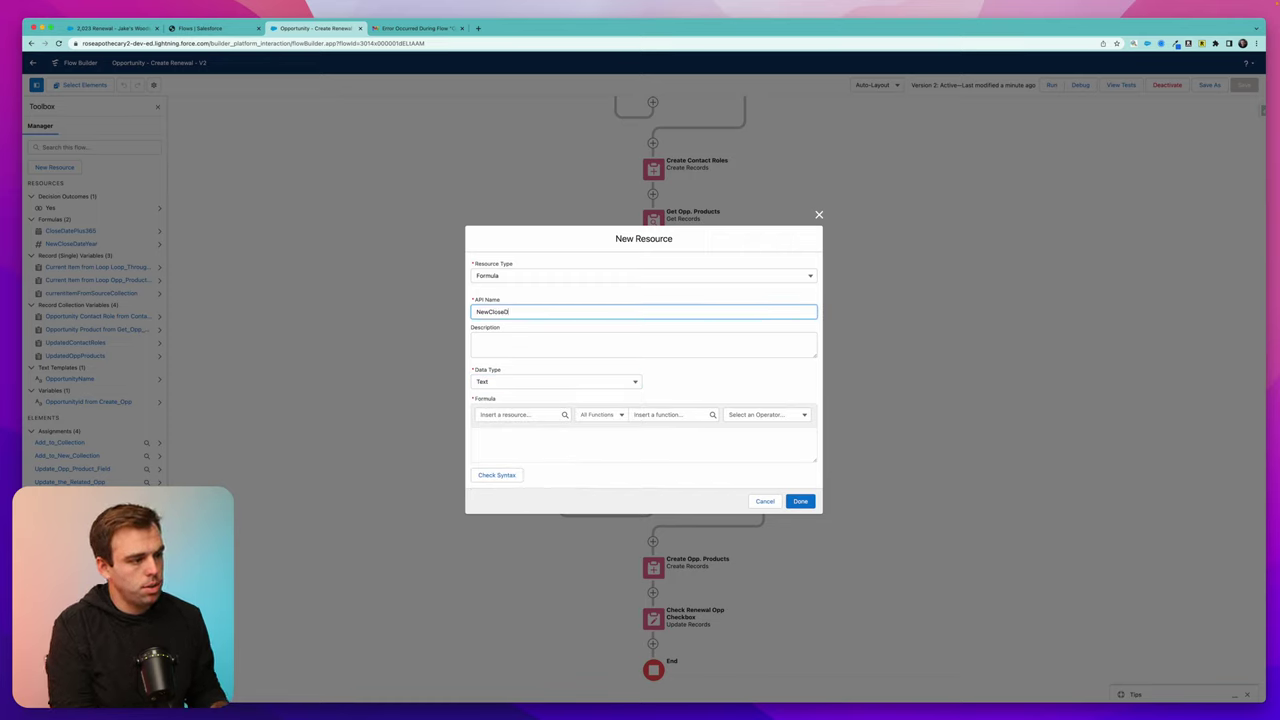
text(ateYearText)
Give it the formula TEXT(YEAR({!CloseDatePlus365})), verify the syntax, and save the resource
click(503, 443)
key(ctrl+v)
click(490, 477)
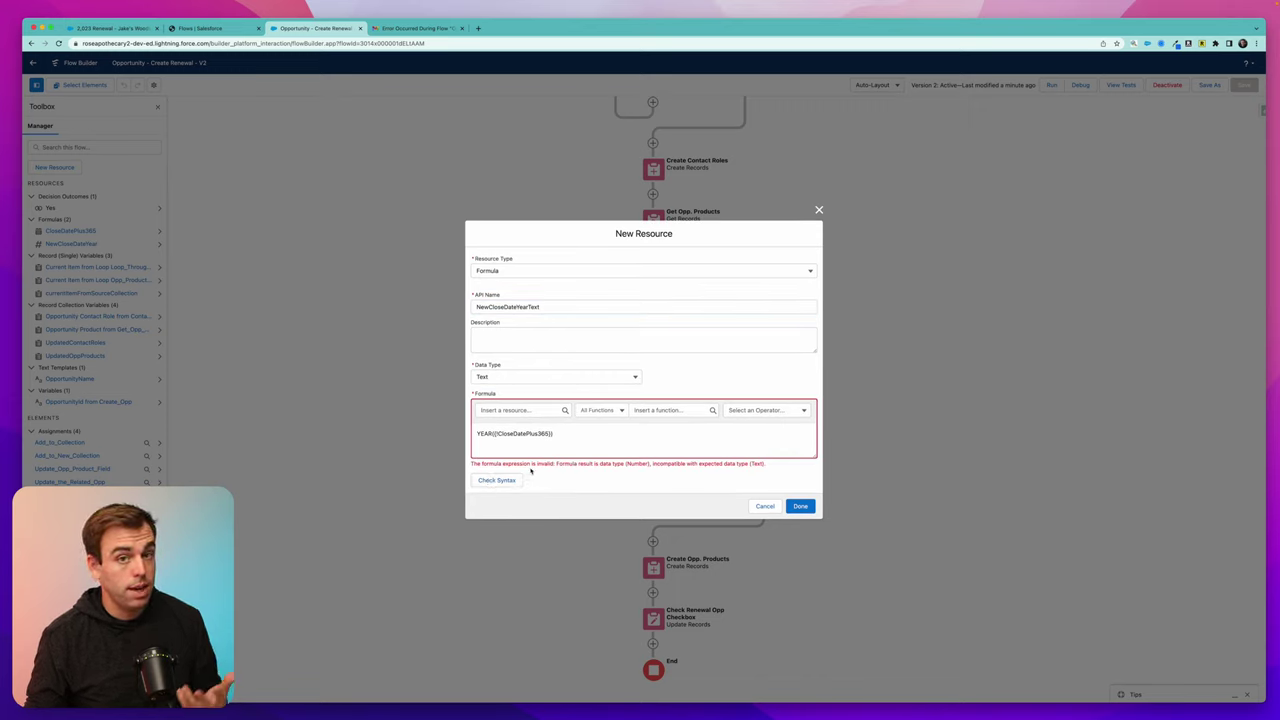
click(477, 431)
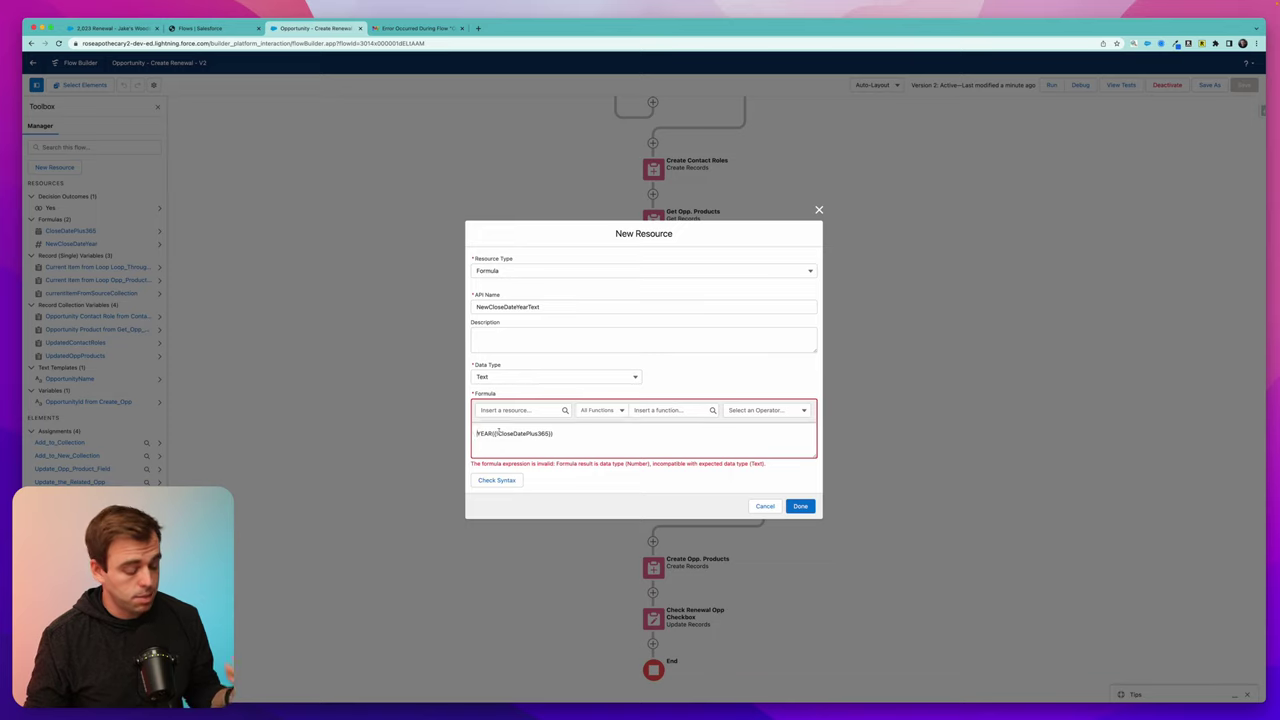
text(TEXT()
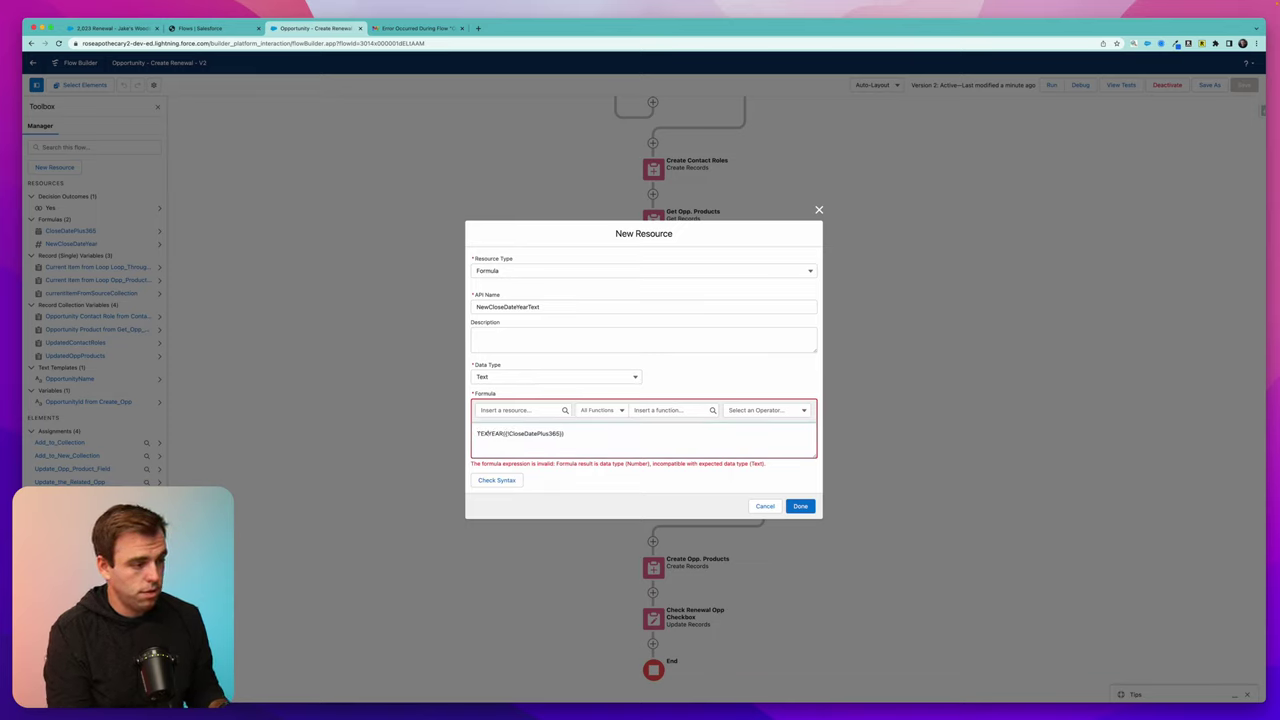
text(()
text())
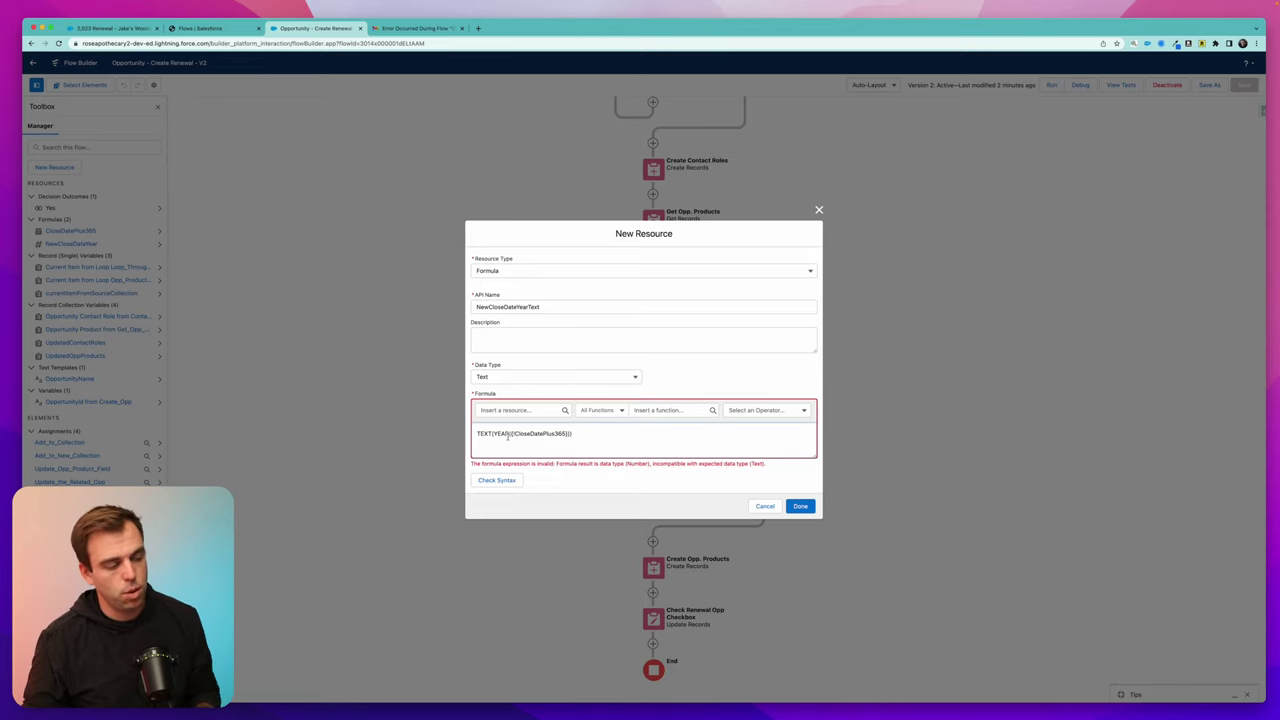
click(497, 480)
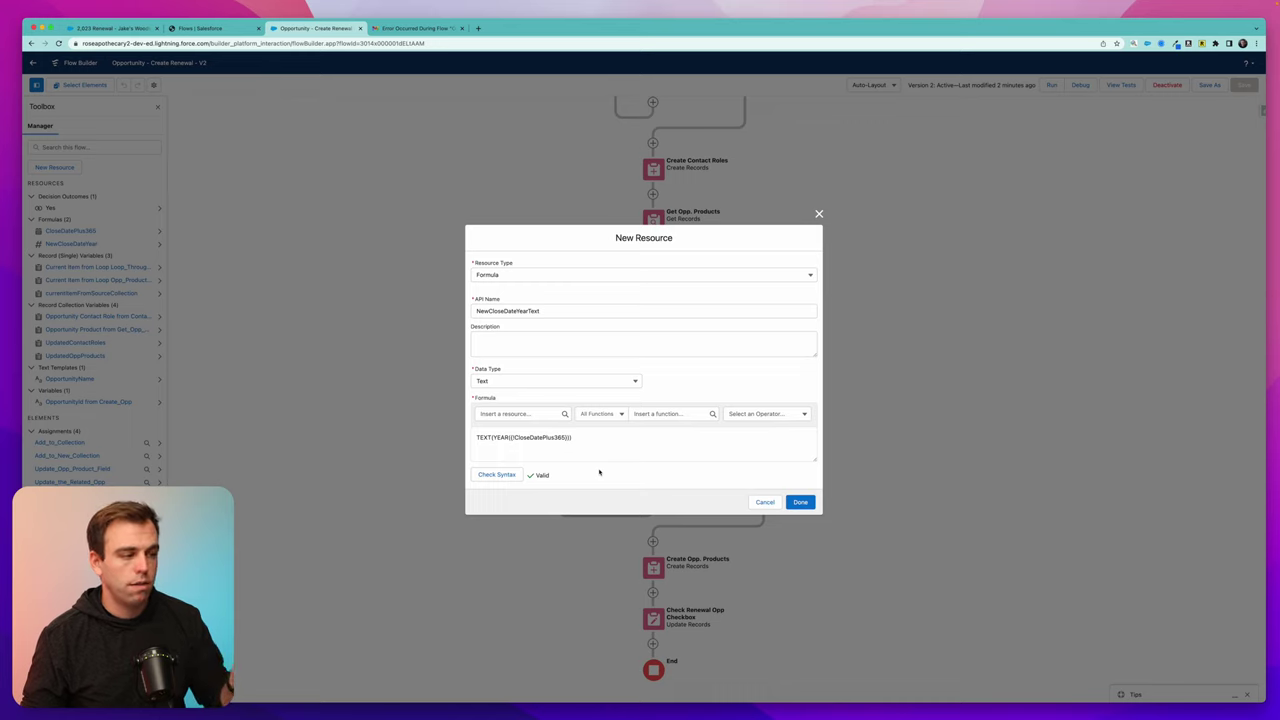
click(801, 502)
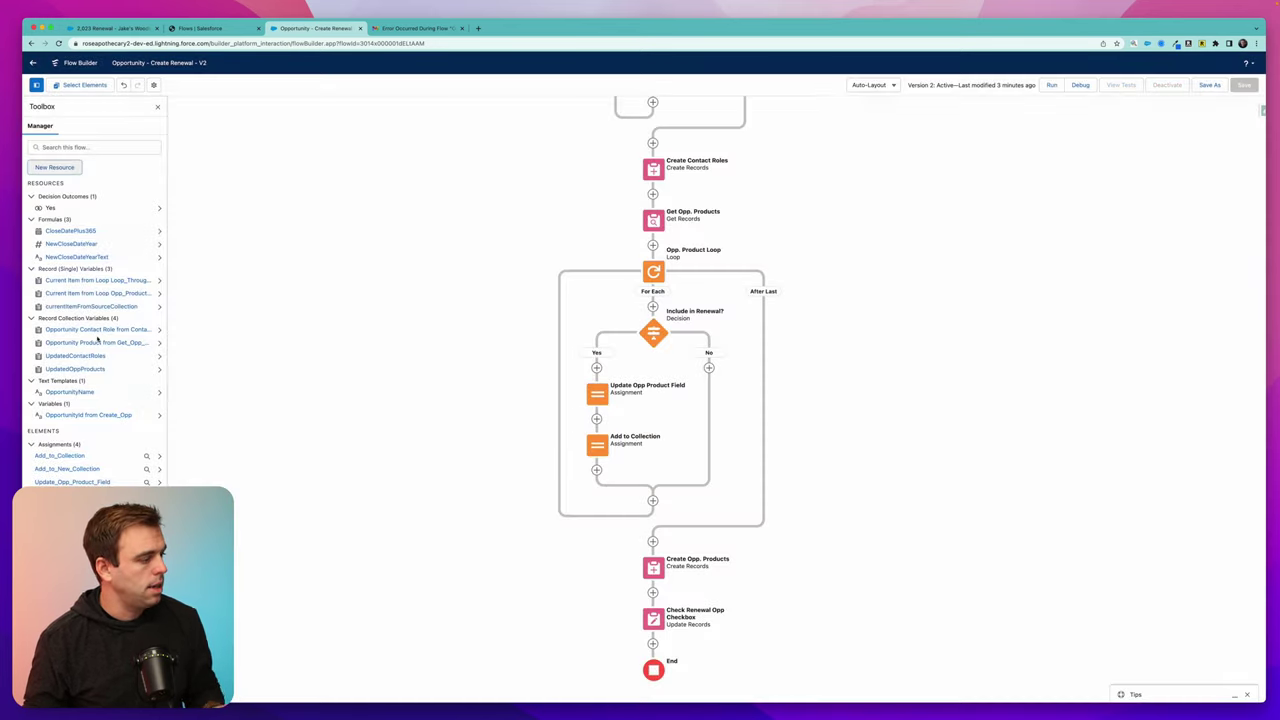
Replace {!NewCloseDateYear} with {!NewCloseDateYearText} in the OpportunityName template
click(69, 392)
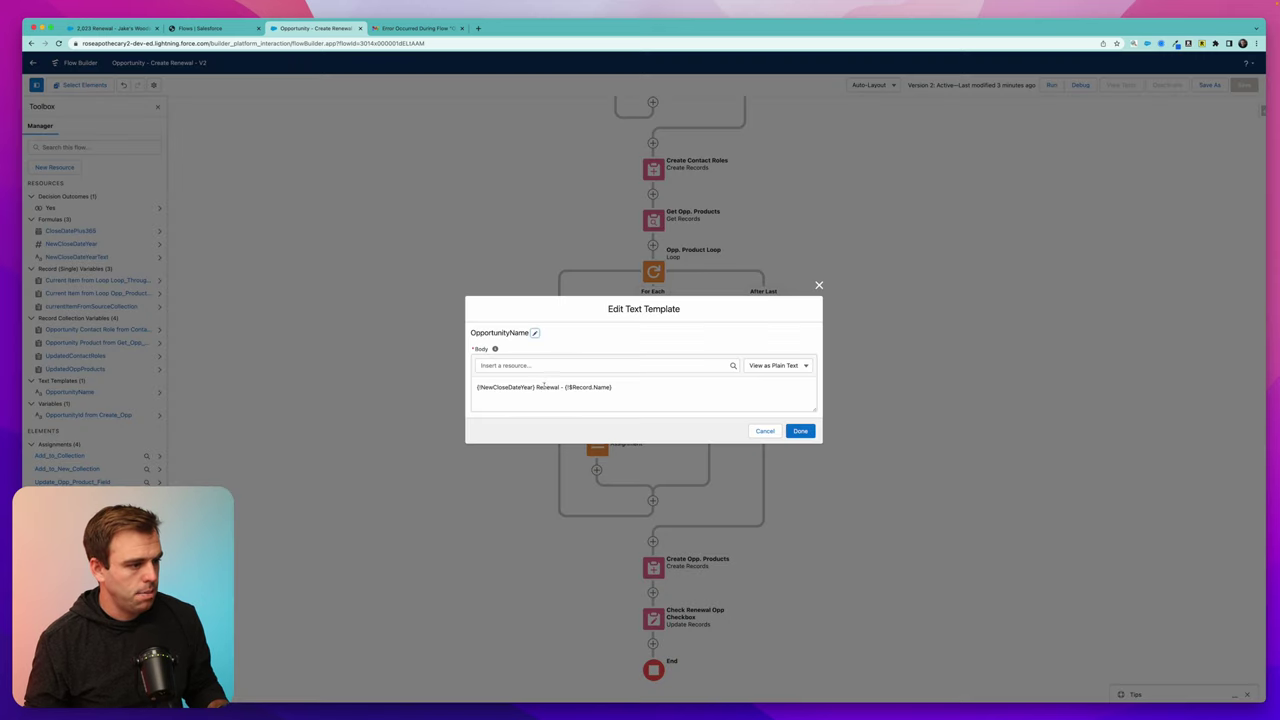
drag(534, 387, 460, 385)
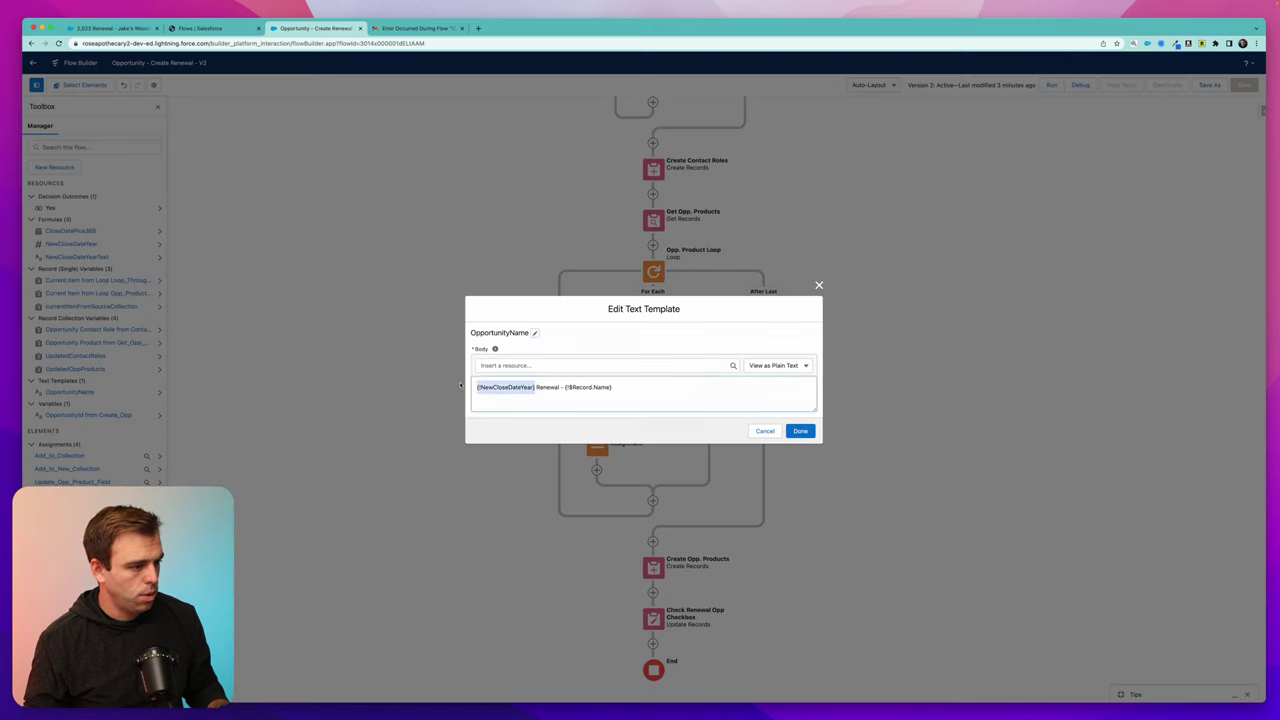
key(BackSpace)
click(505, 365)
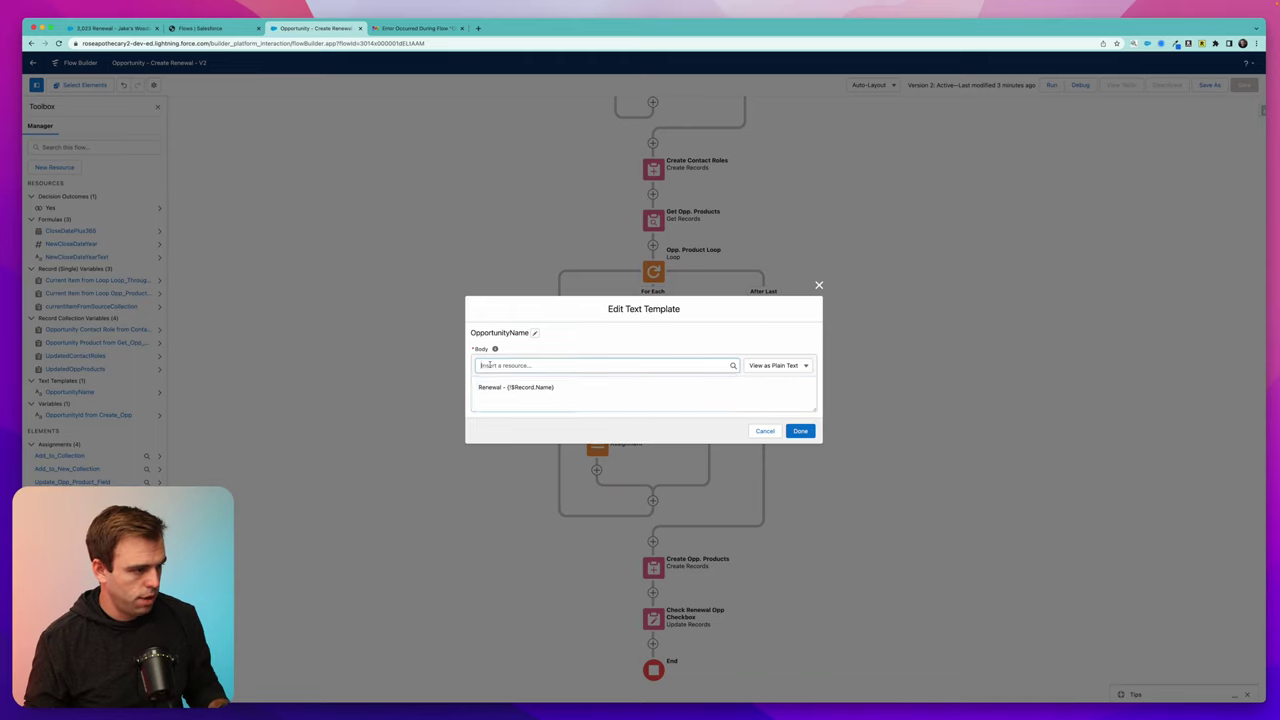
scroll(513, 463, down, 6)
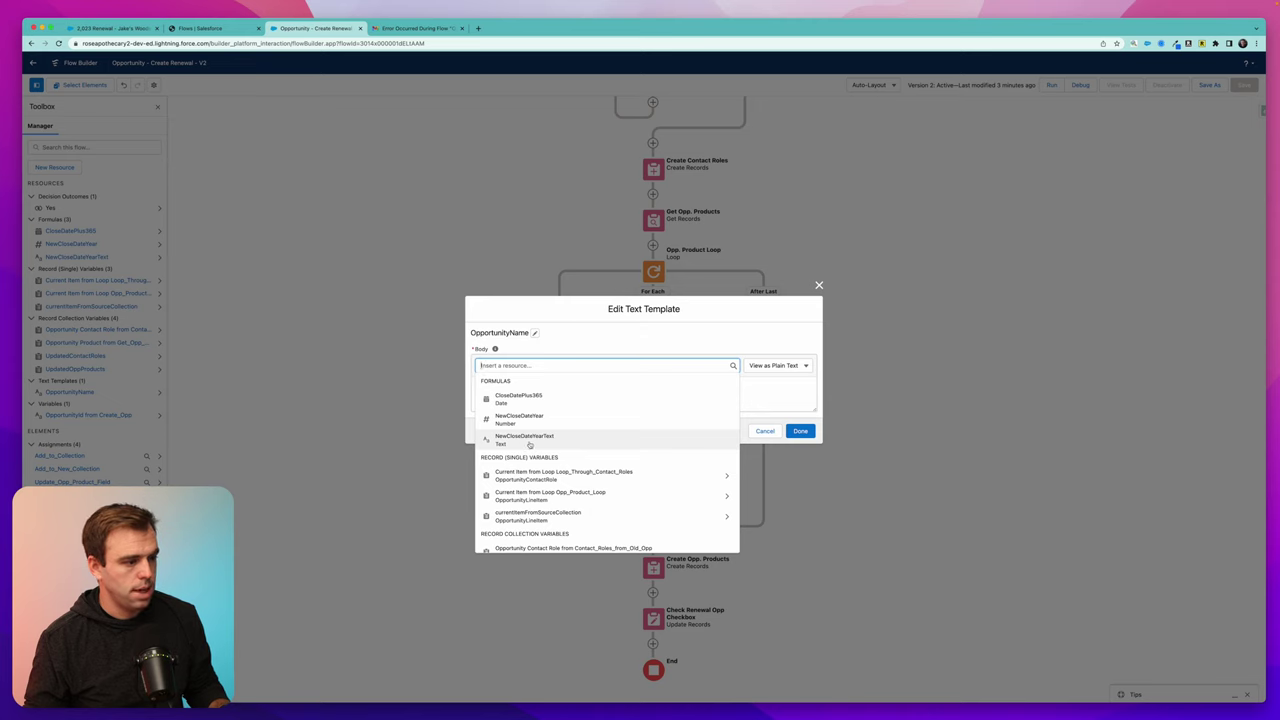
click(530, 440)
click(800, 431)
Save the flow as a new version, V3
click(1210, 85)
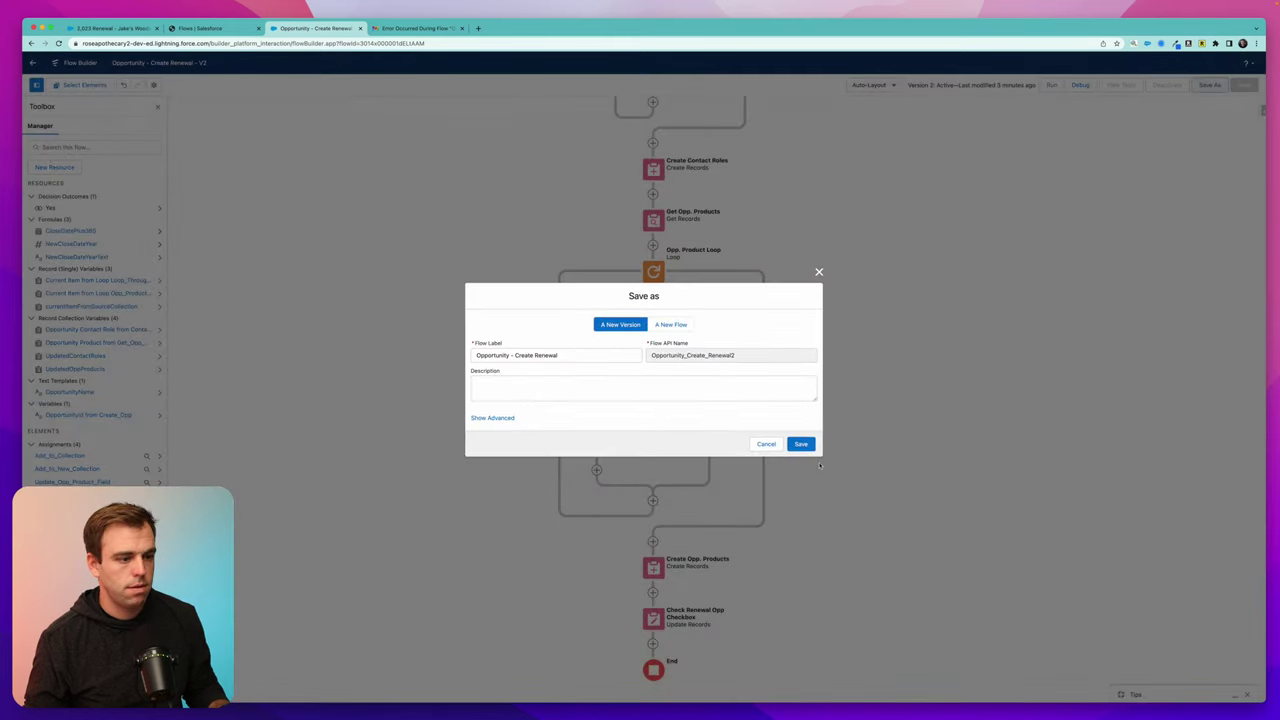
click(797, 443)
click(1170, 85)
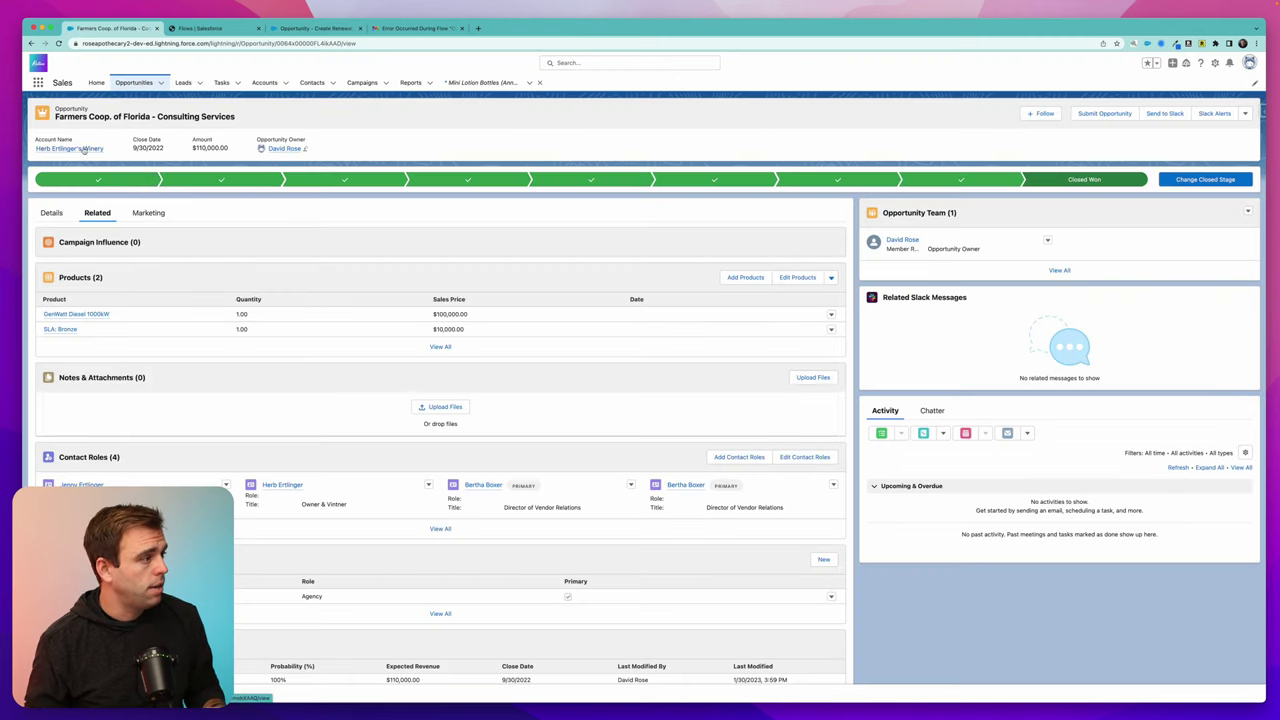
Enable Include in Renewal Opps on the SLA: Bronze product, then go to Opportunities
mouse_move(88, 148)
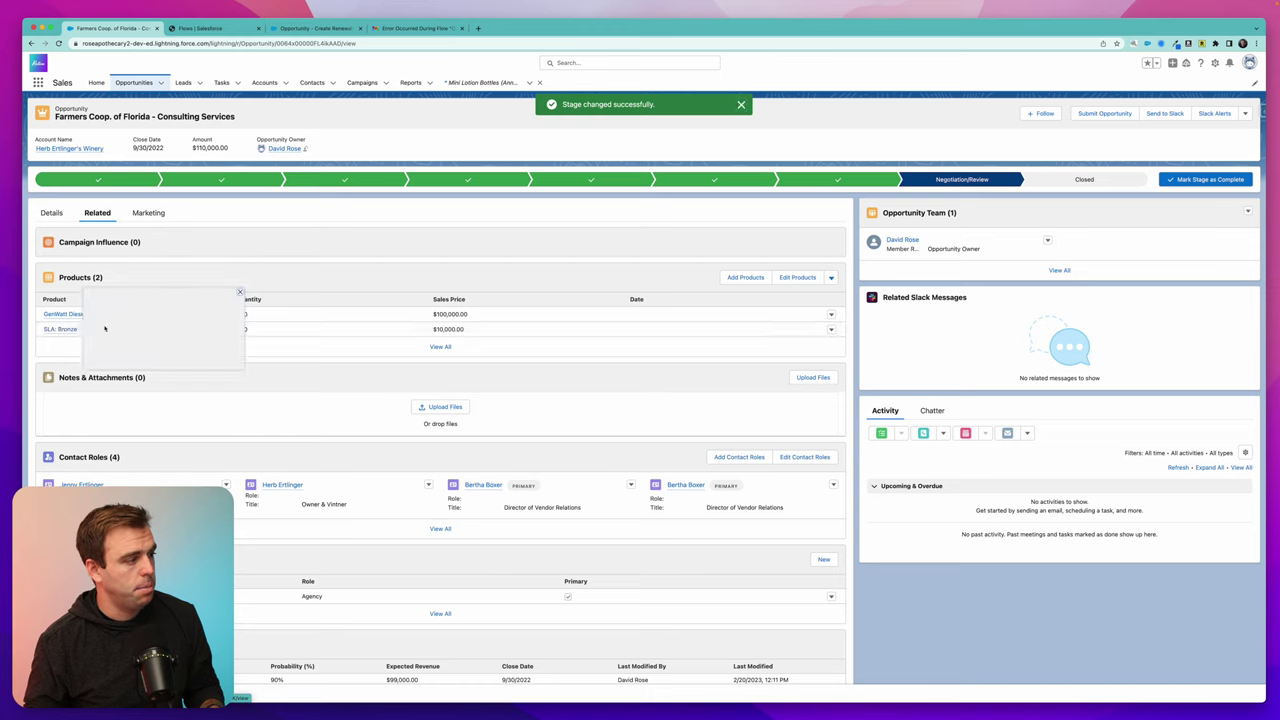
mouse_move(89, 316)
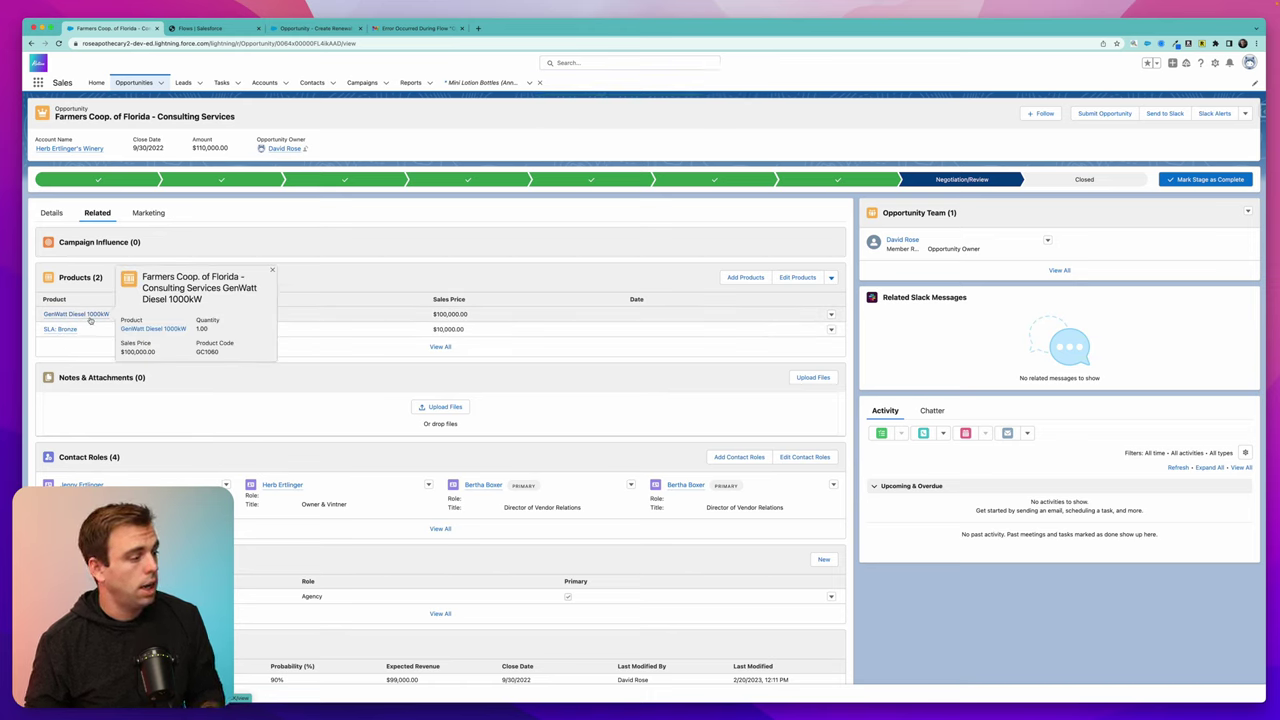
click(59, 329)
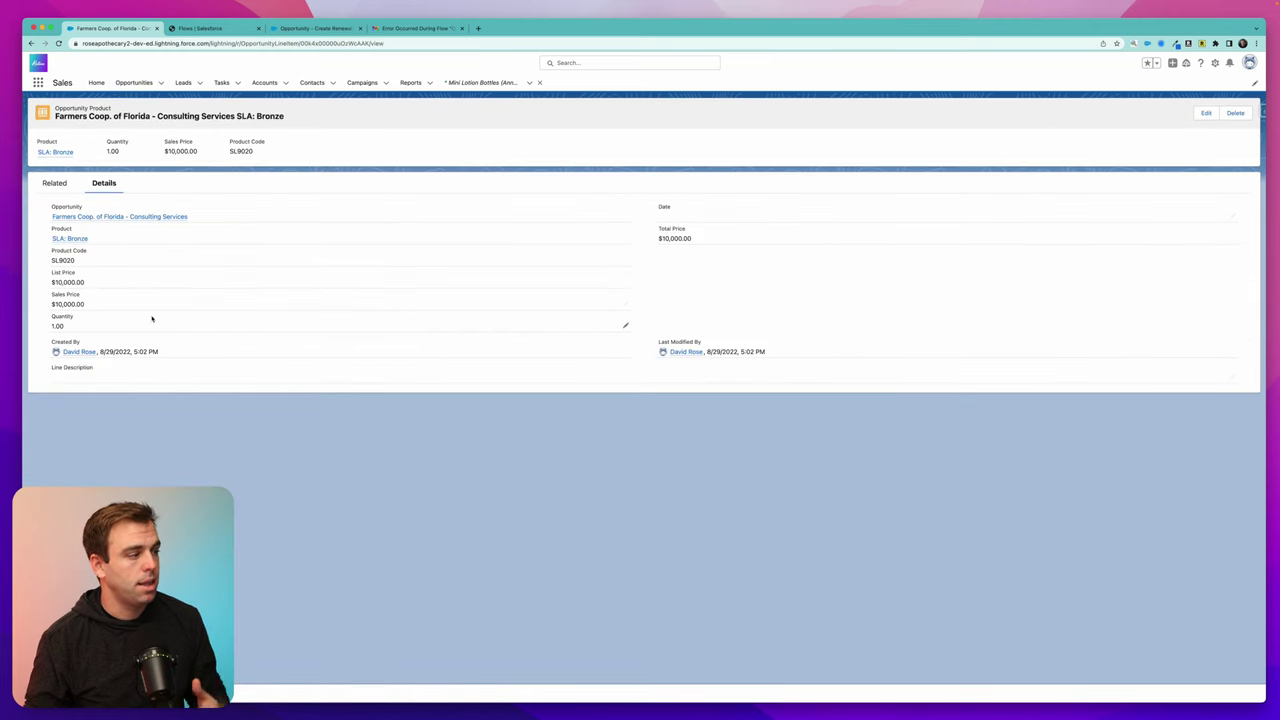
click(70, 239)
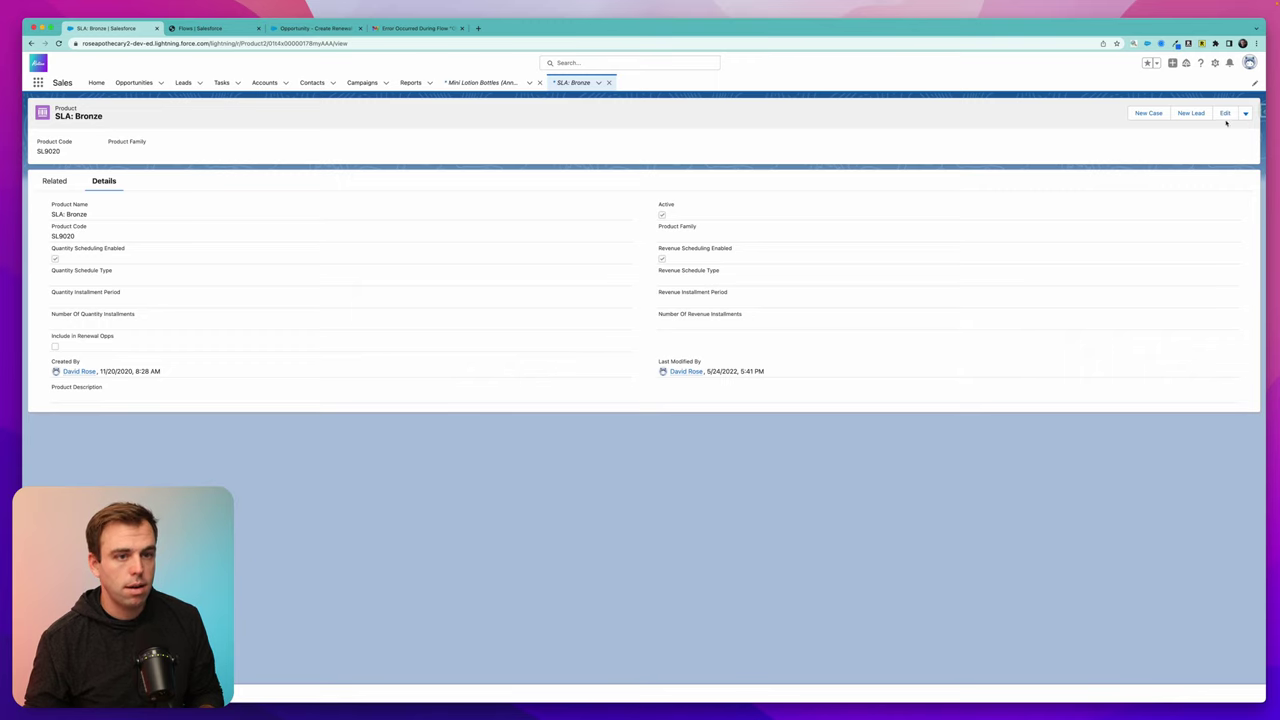
click(1225, 116)
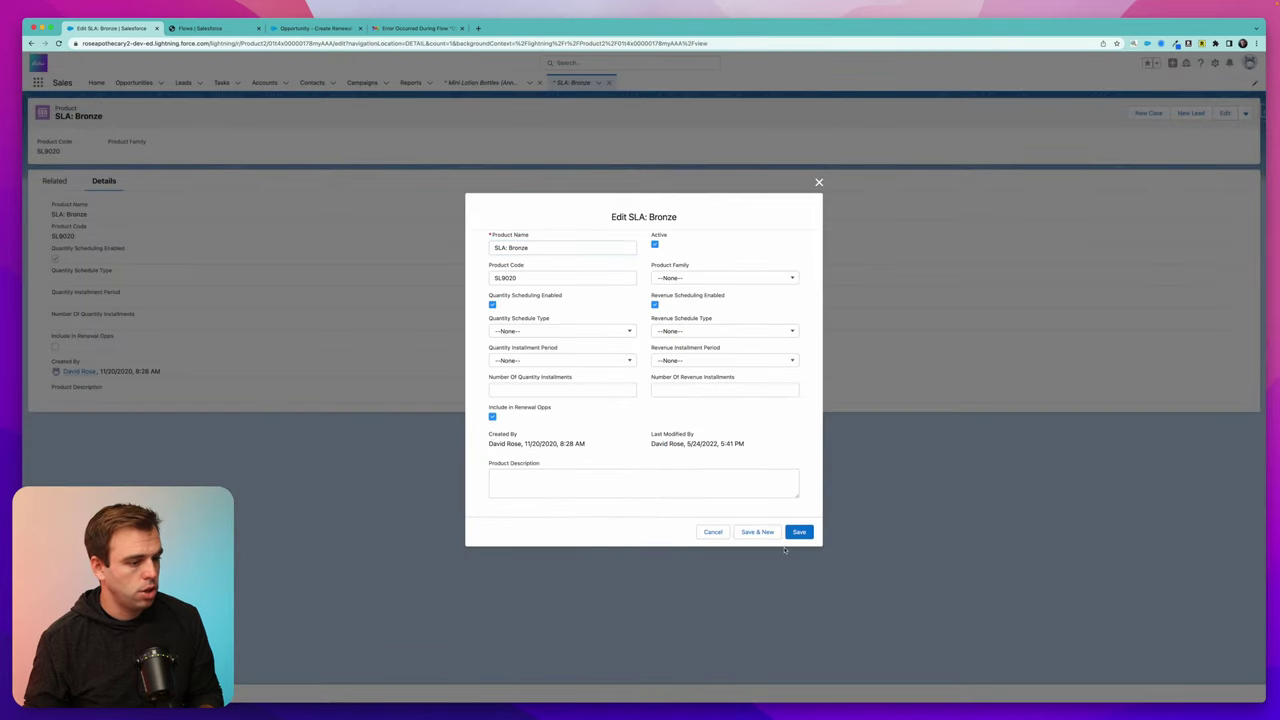
click(800, 533)
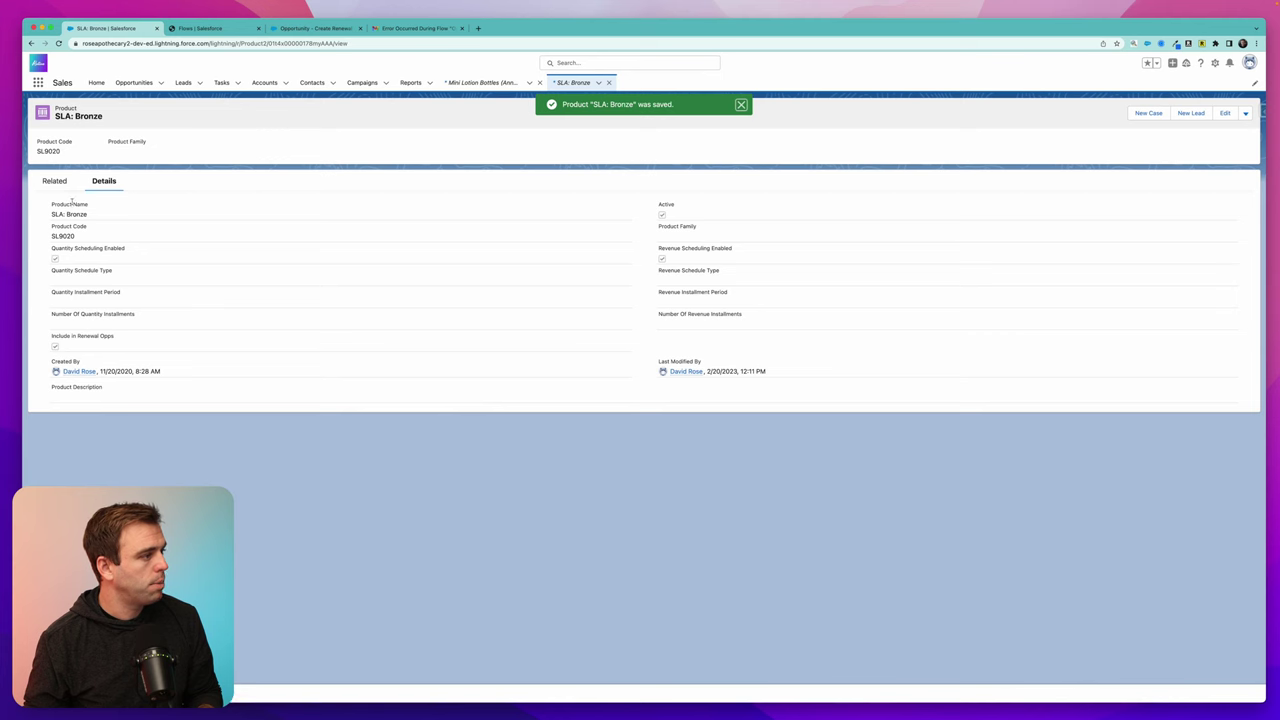
click(134, 82)
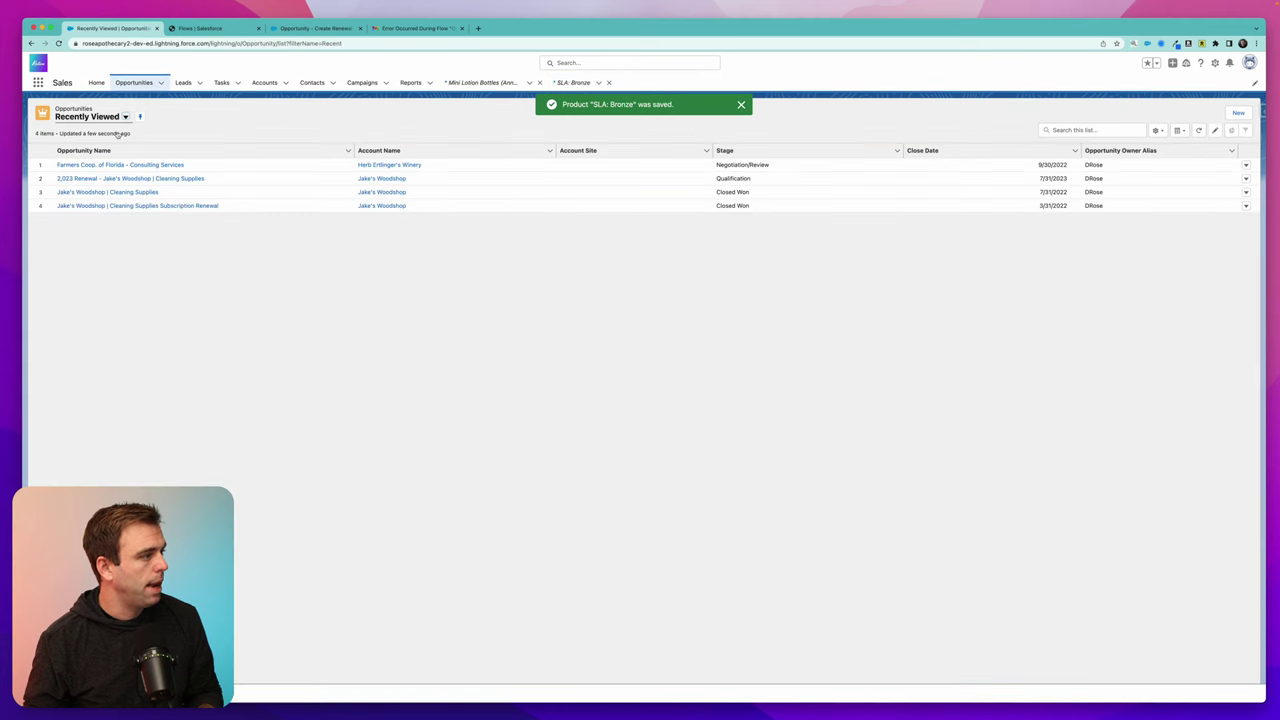
Open the Farmers Coop. of Florida opportunity and save it as Closed Won
click(108, 165)
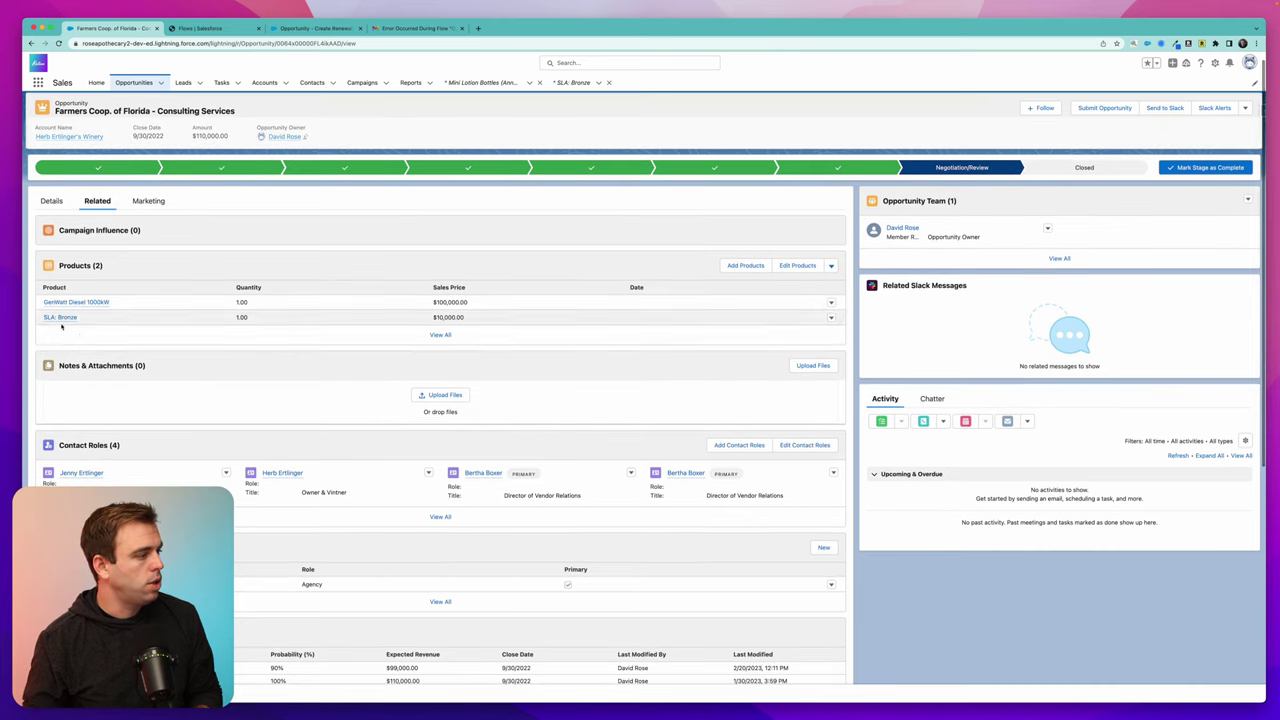
scroll(114, 352, down, 1)
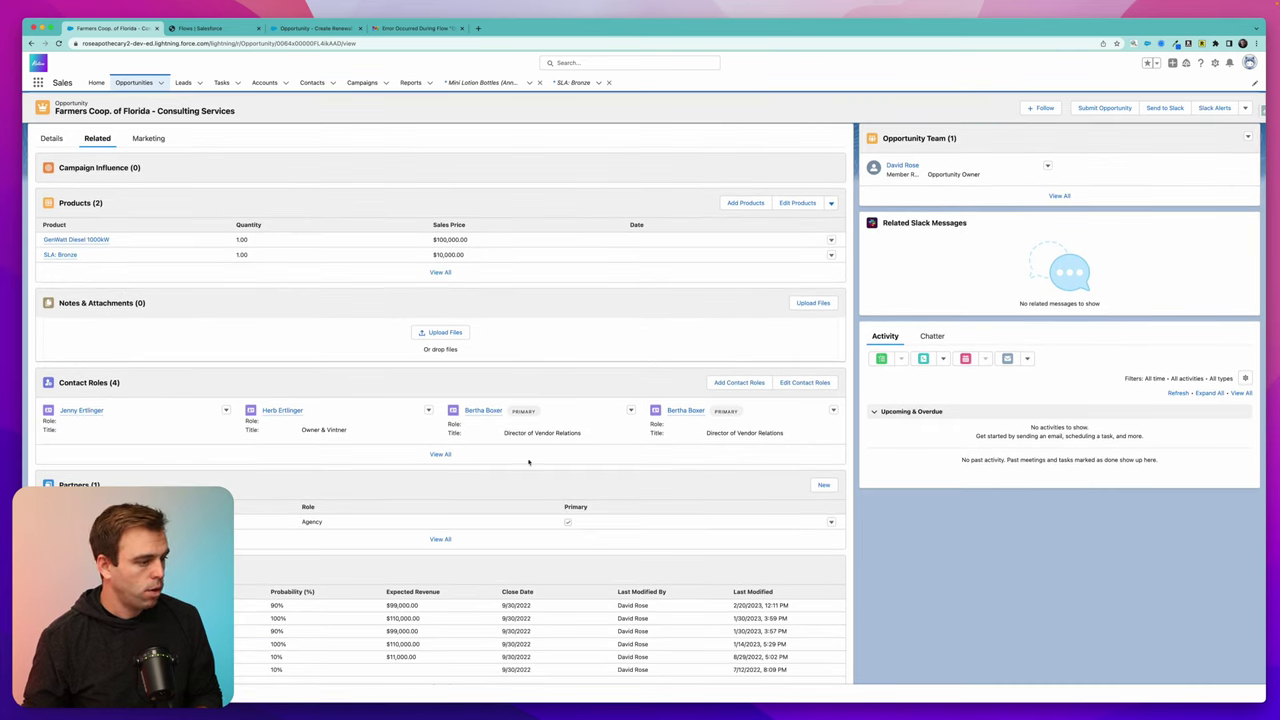
scroll(475, 428, down, 3)
scroll(640, 410, up, 5)
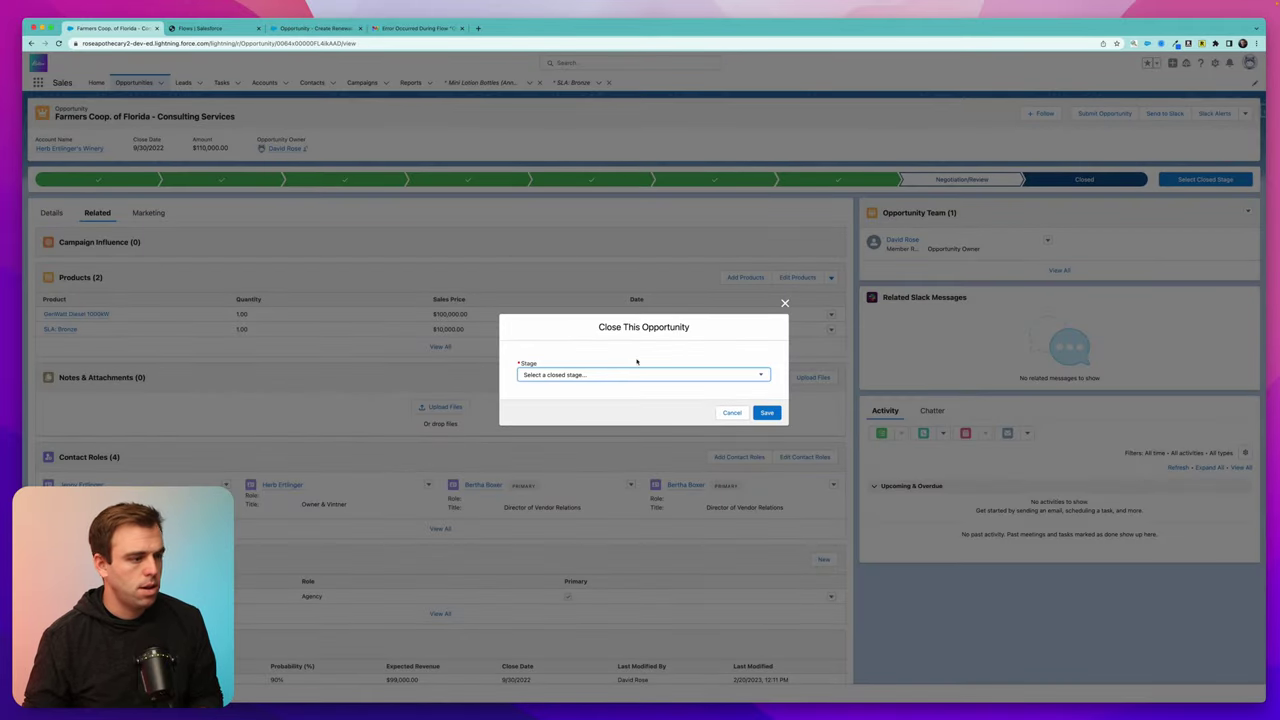
click(634, 374)
click(585, 385)
click(766, 412)
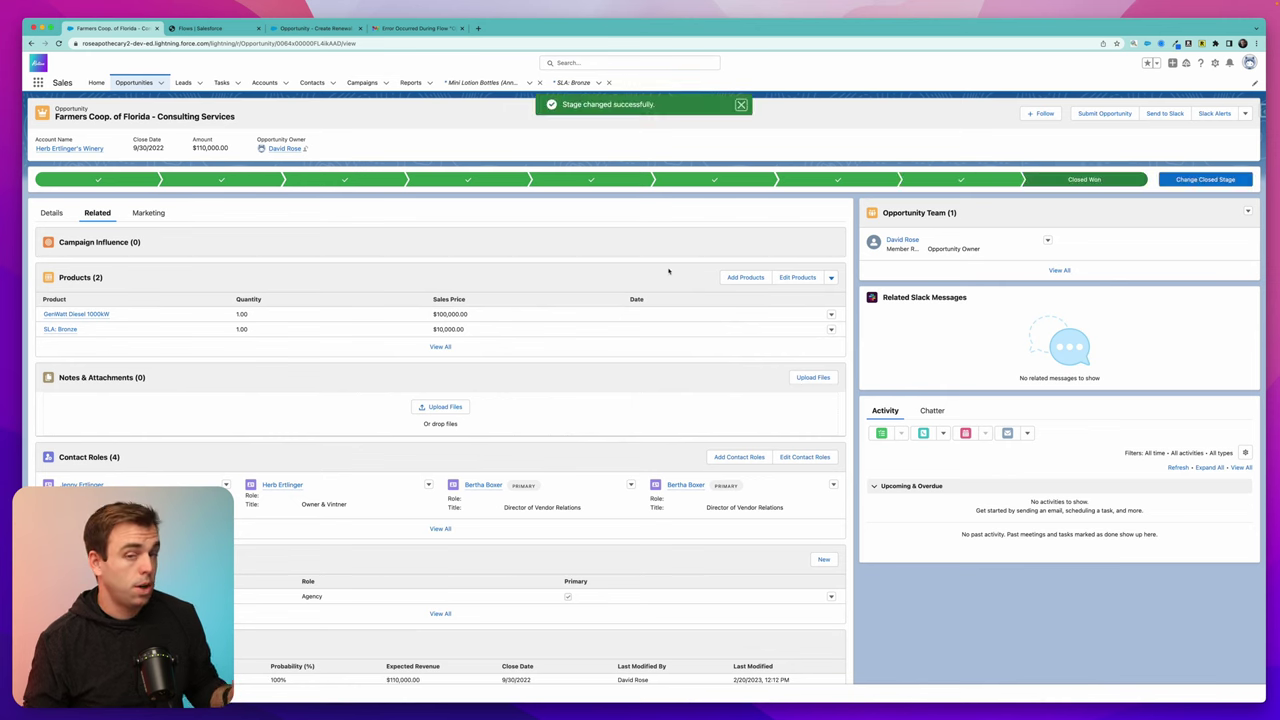
From its account, open the new 2023 Renewal opportunity with SLA: Bronze
click(88, 147)
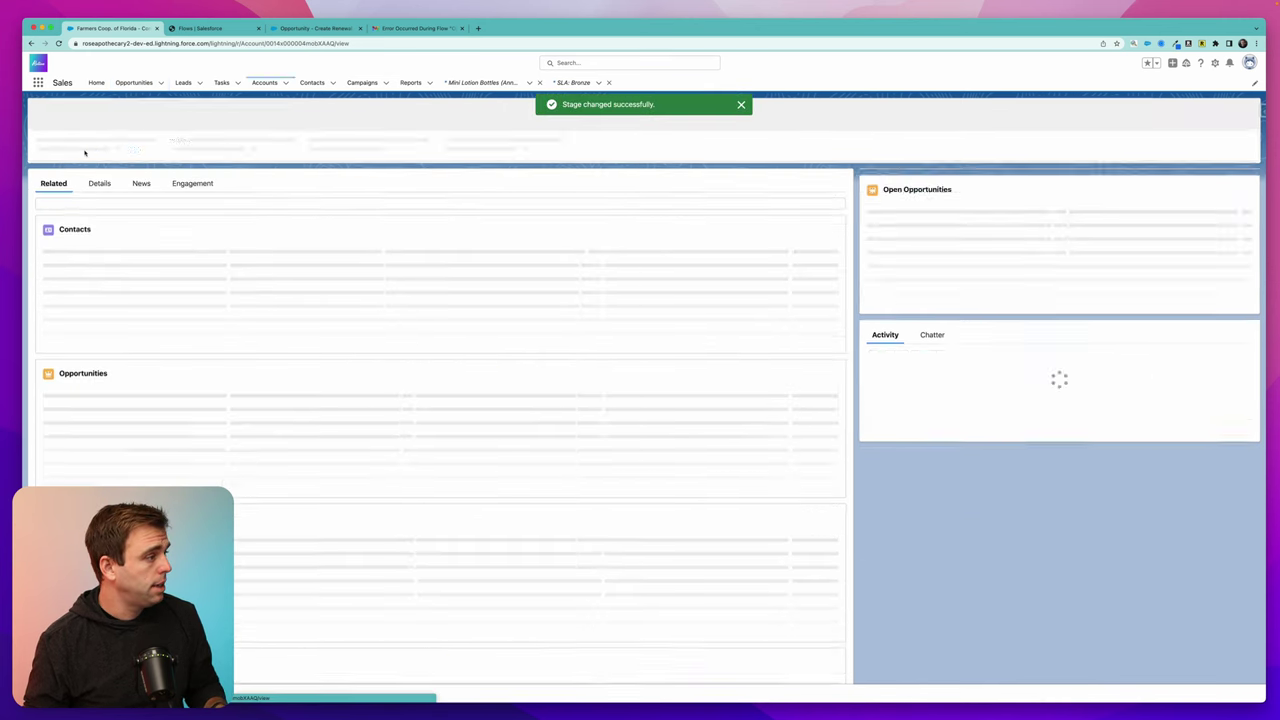
scroll(135, 259, down, 2)
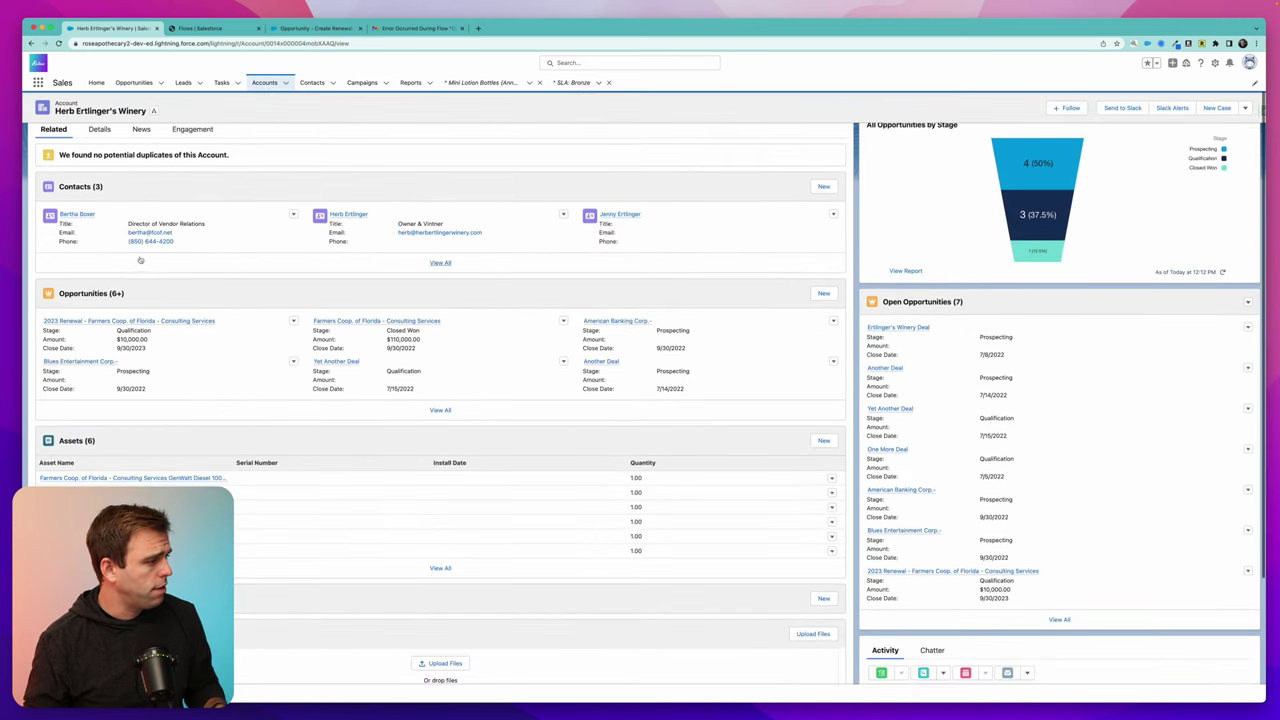
mouse_move(80, 322)
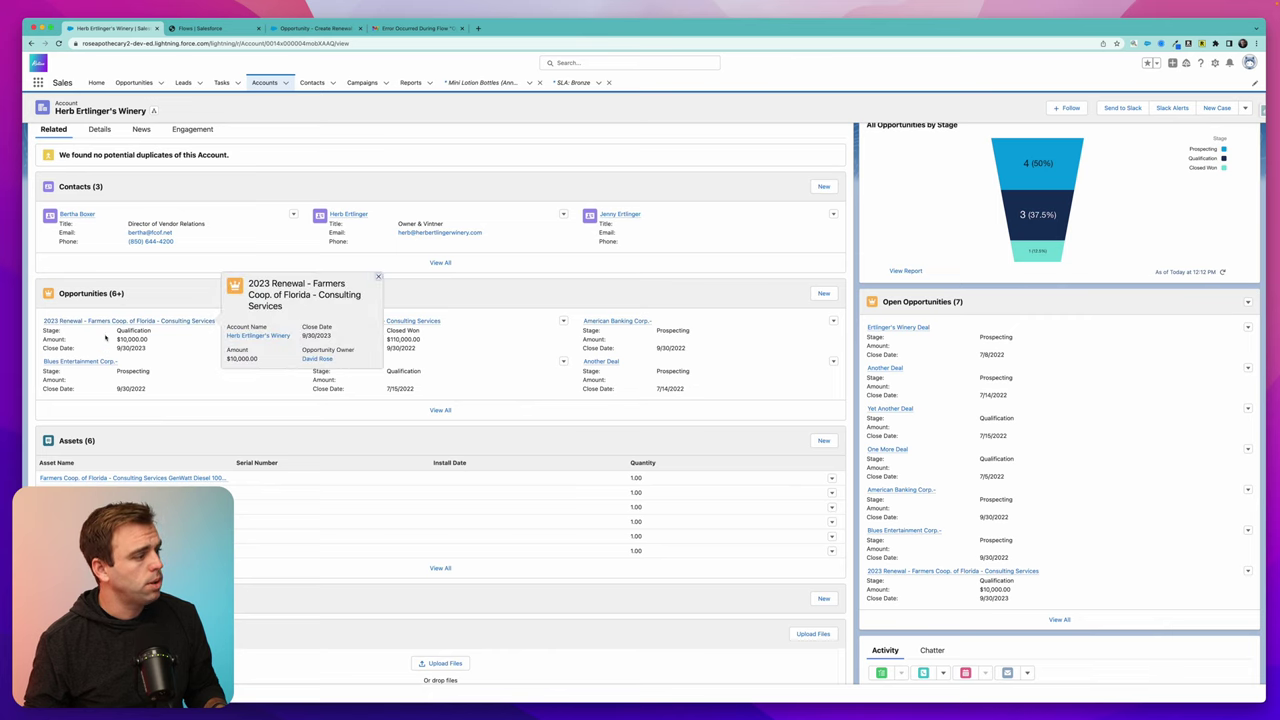
click(172, 321)
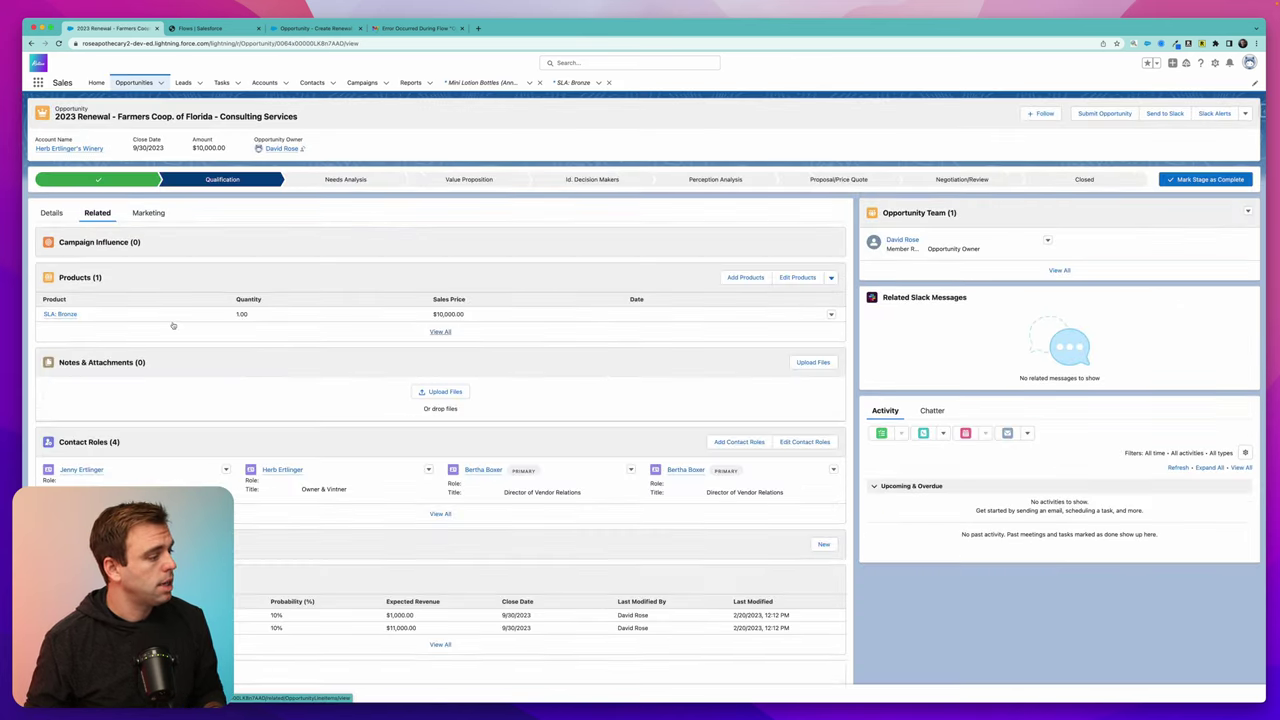